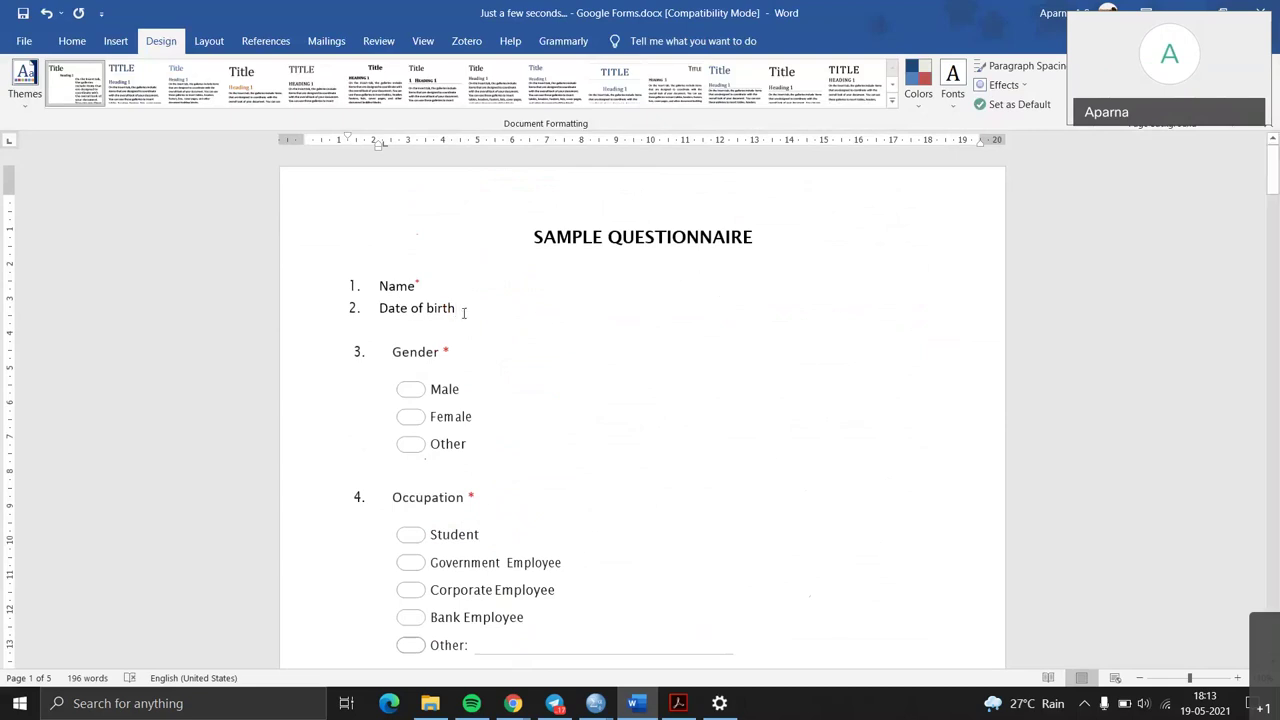
# Step: Read through the sample questionnaire document, checking each question's wording, answer choices and required marks
pyautogui.scroll(-1, 463, 312)
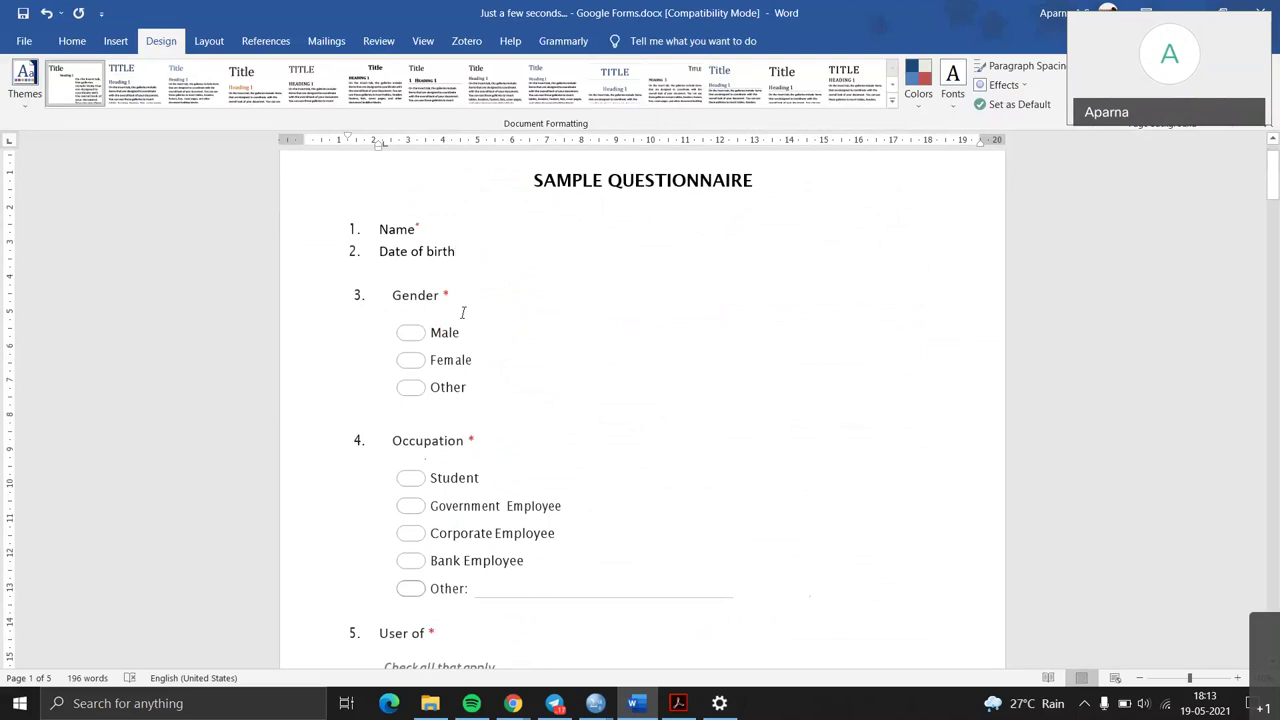
pyautogui.scroll(-2, 463, 312)
pyautogui.scroll(-3, 463, 312)
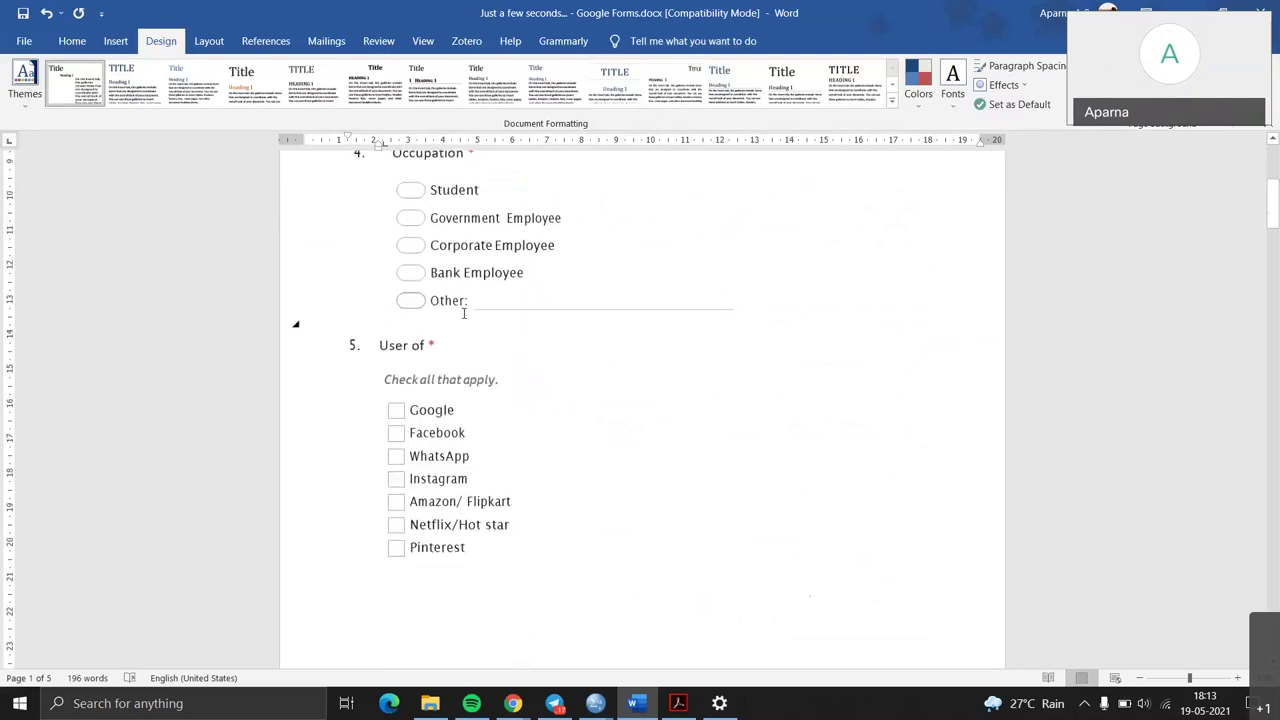
pyautogui.scroll(-3, 463, 312)
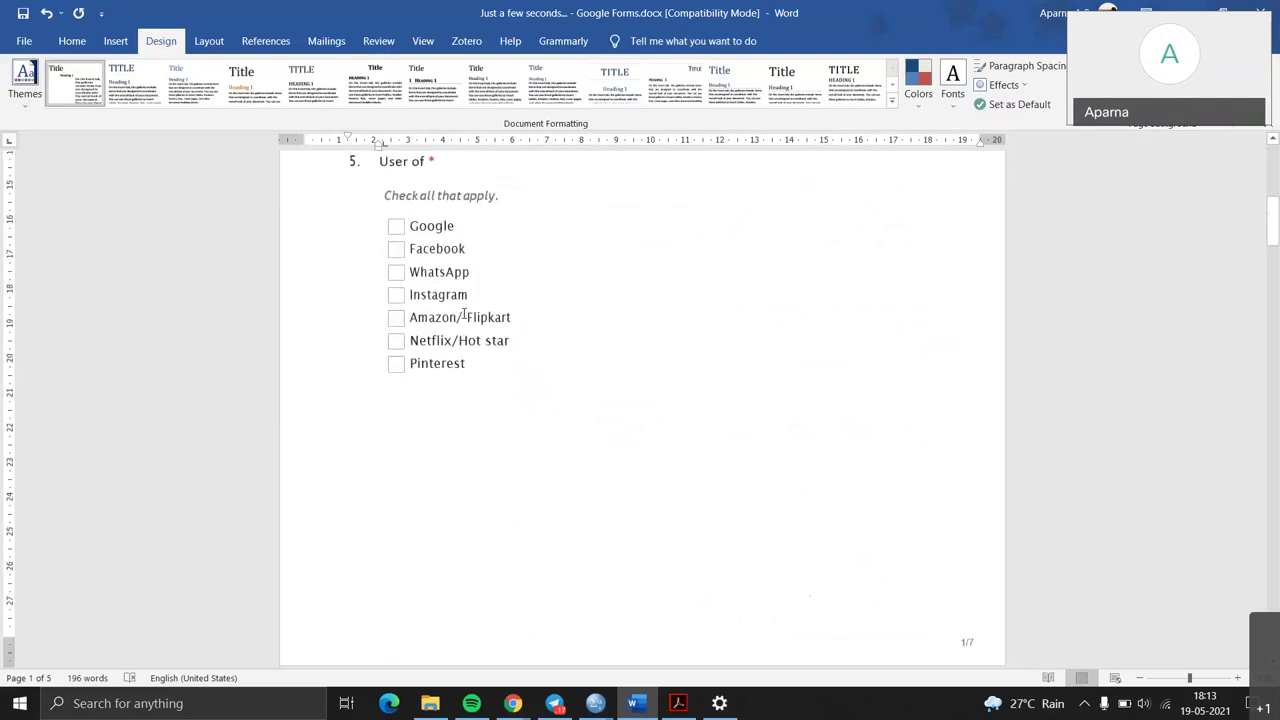
pyautogui.scroll(-10, 463, 315)
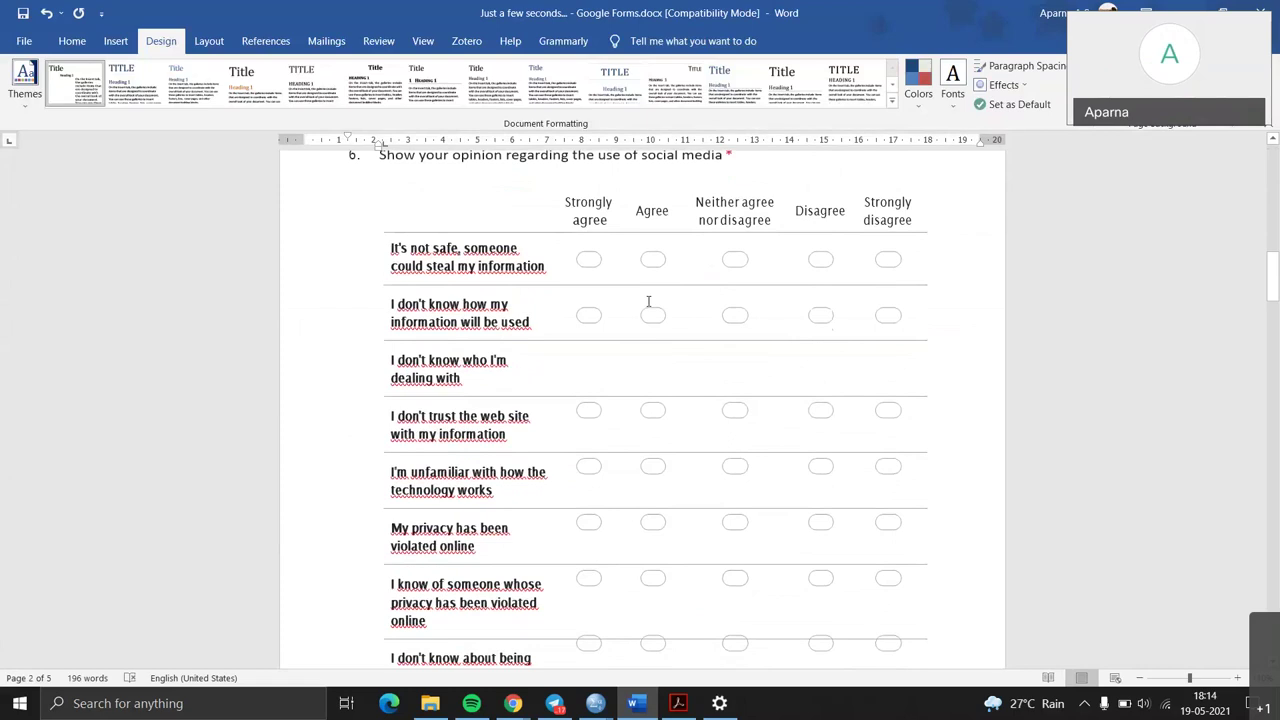
pyautogui.scroll(-10, 648, 301)
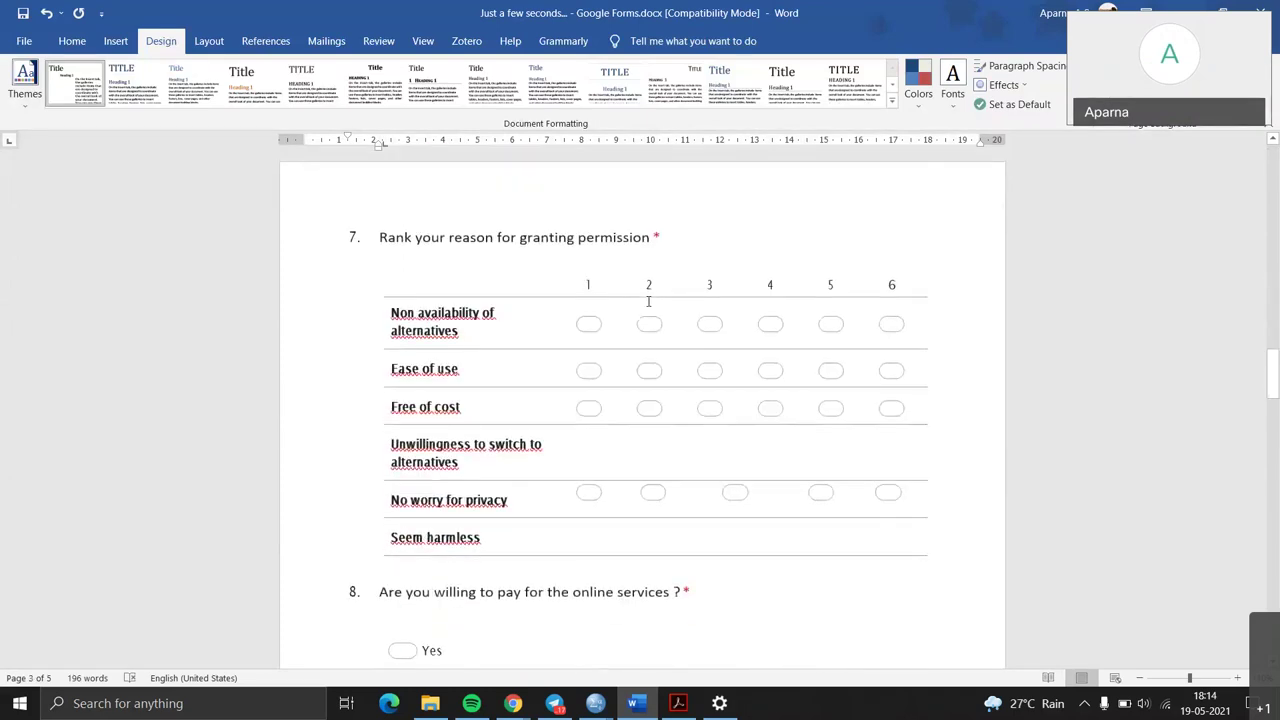
pyautogui.scroll(-3, 648, 301)
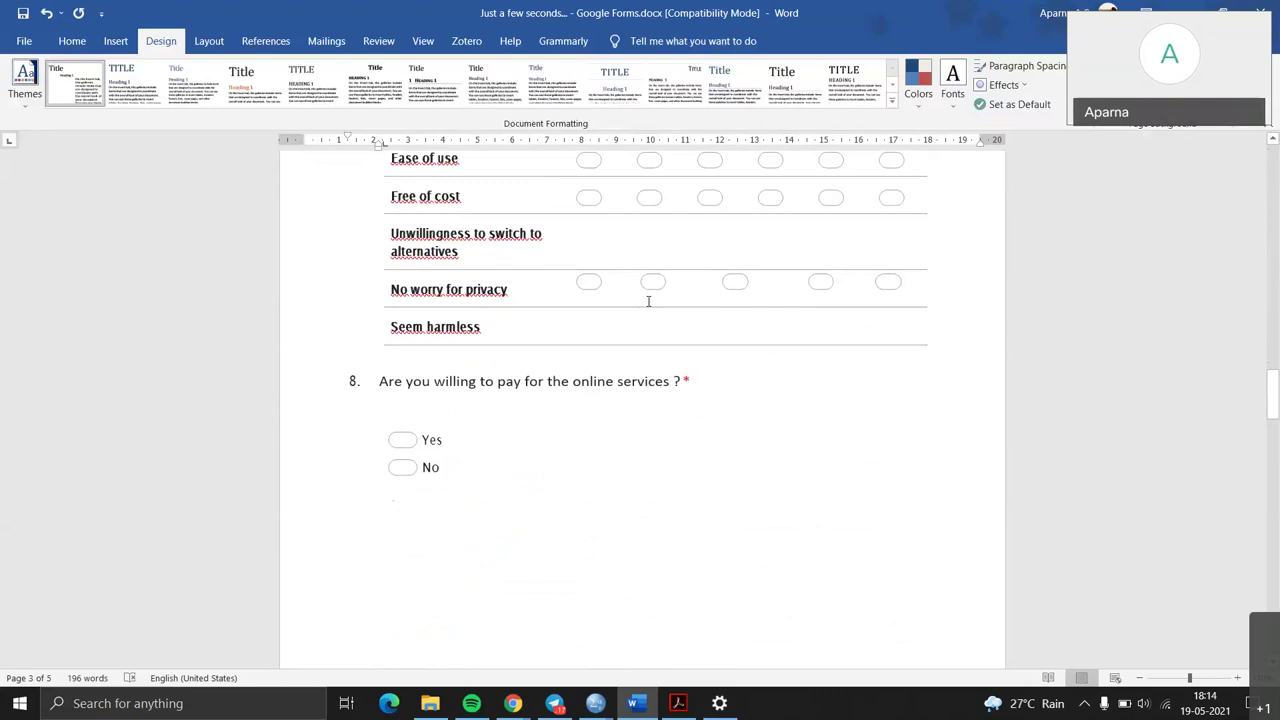
pyautogui.scroll(15, 648, 301)
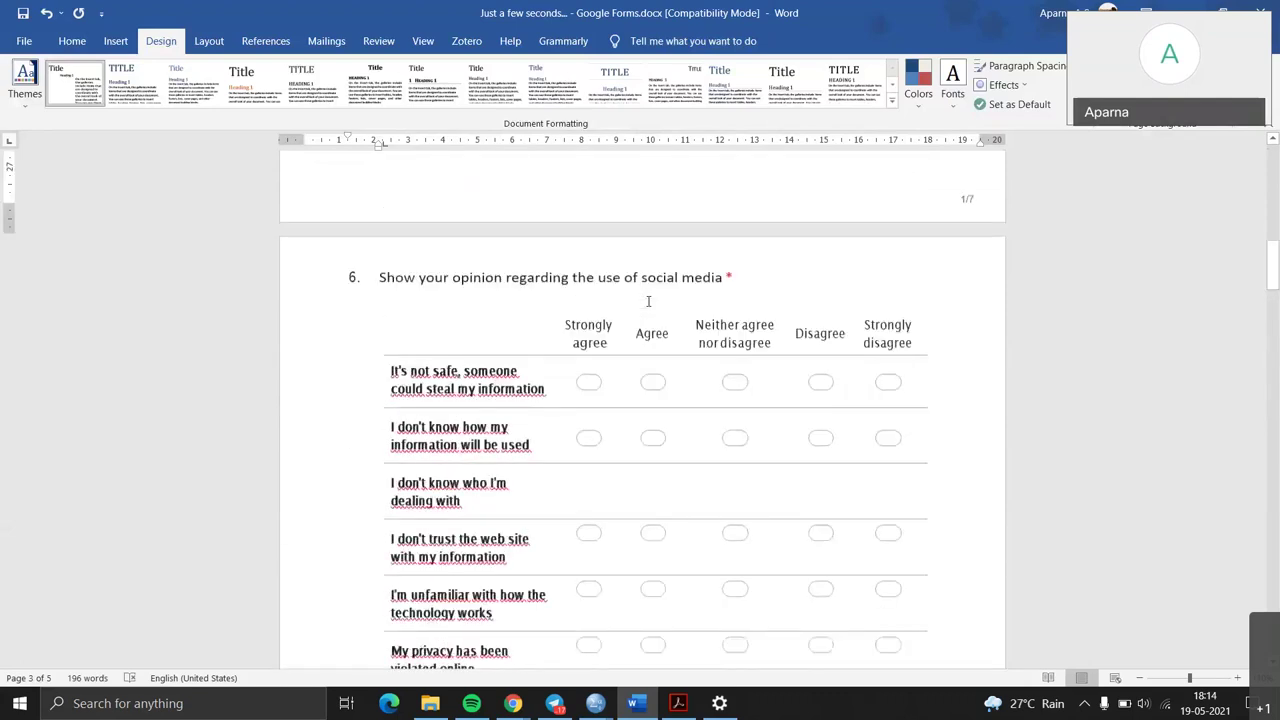
pyautogui.scroll(8, 648, 301)
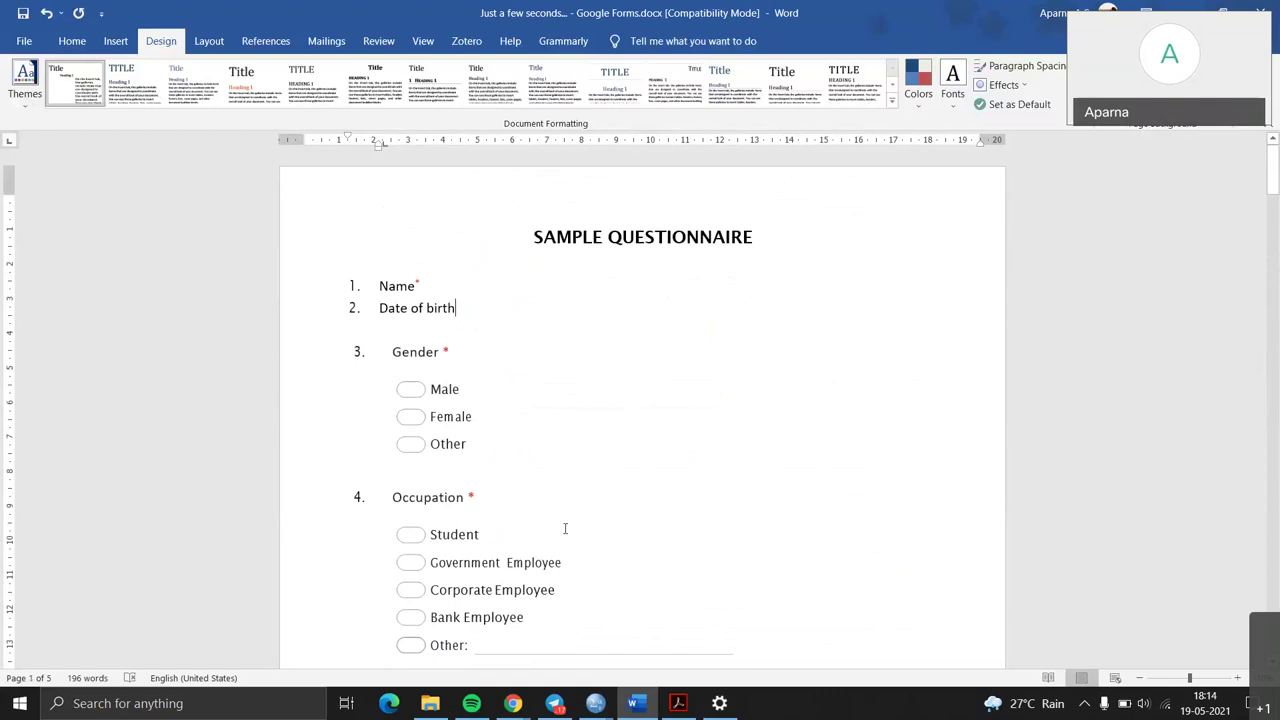
# Step: Switch to the Google Forms window in Chrome and create a new blank form
pyautogui.moveTo(516, 712)
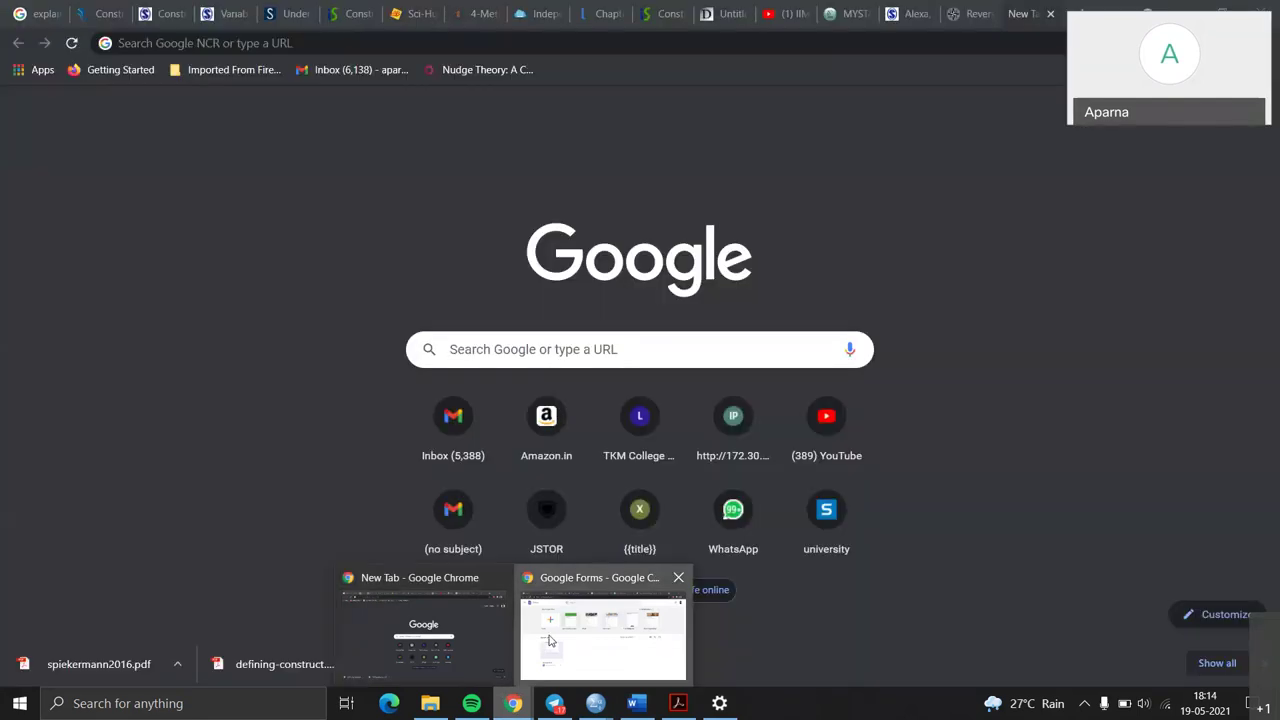
pyautogui.click(549, 641)
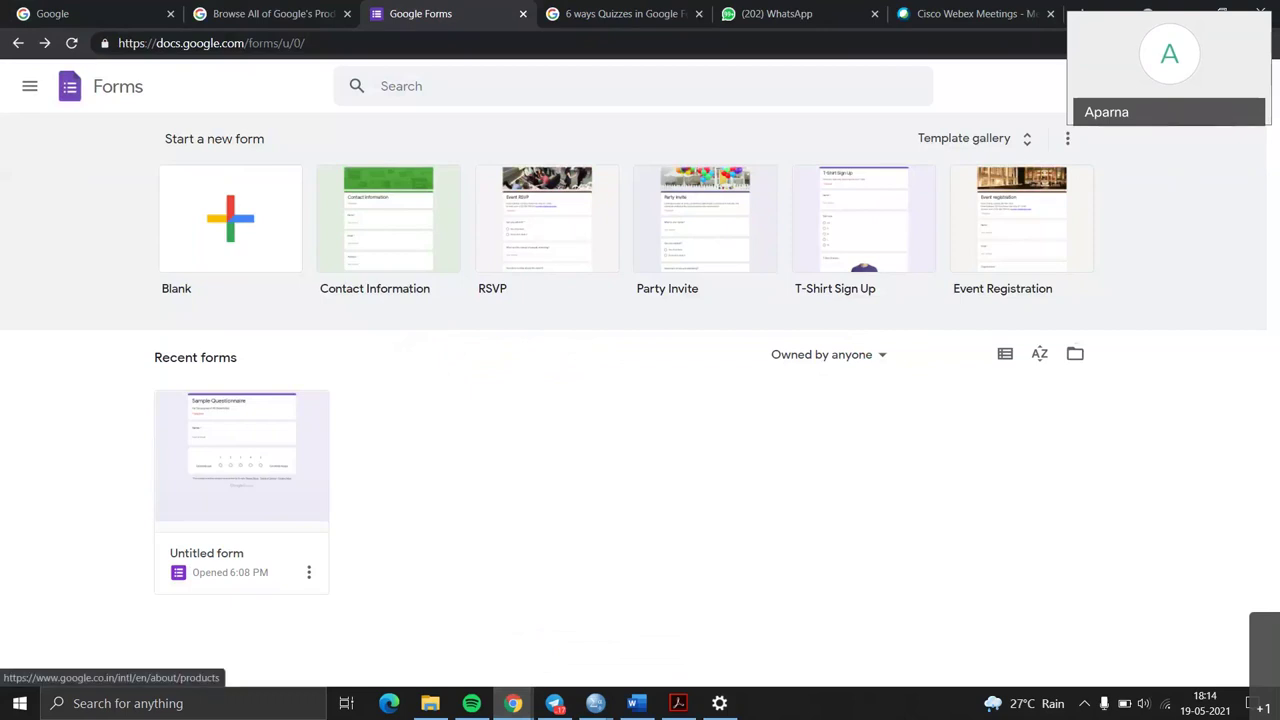
pyautogui.click(1222, 86)
pyautogui.scroll(-1, 1163, 423)
pyautogui.scroll(2, 1163, 423)
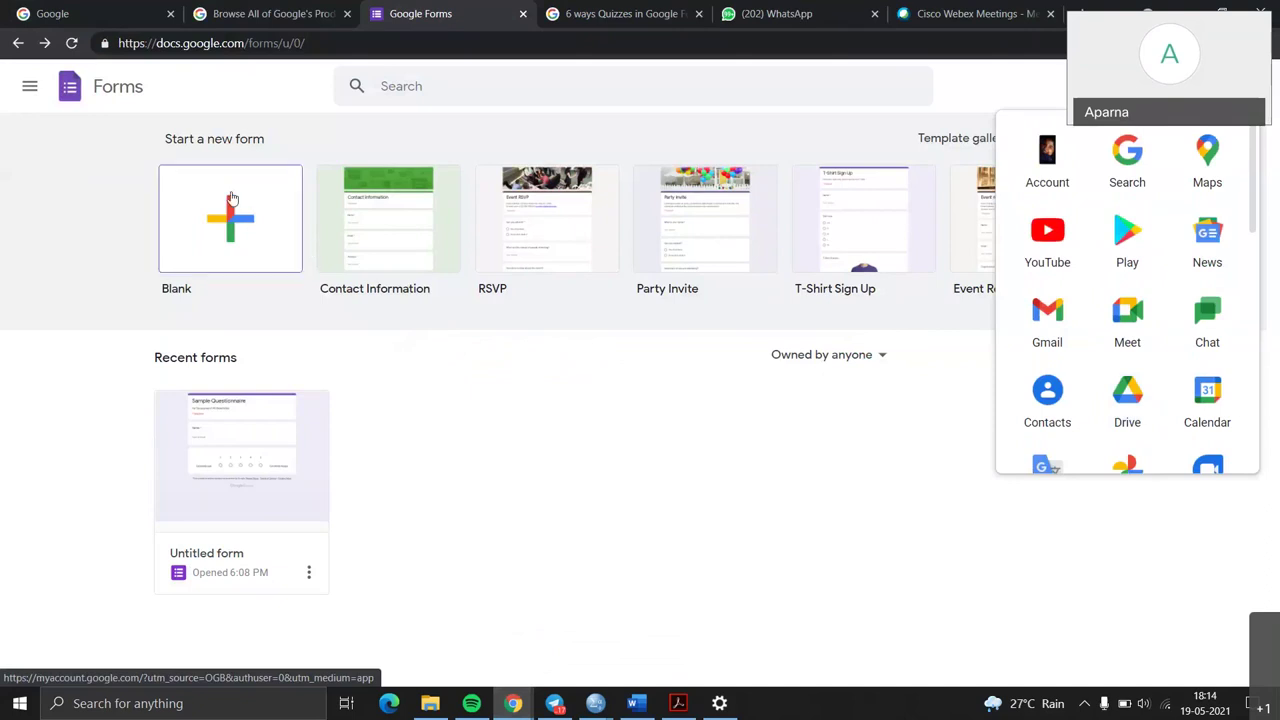
pyautogui.click(278, 232)
pyautogui.click(278, 232)
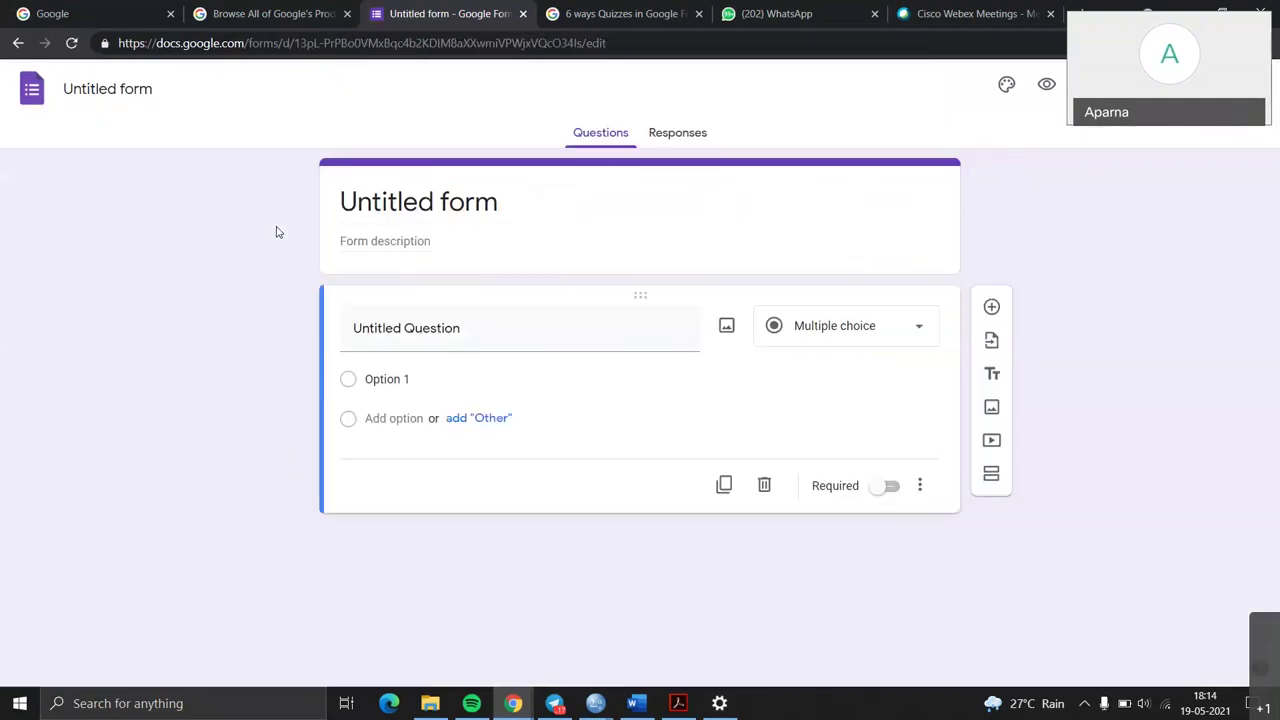
# Step: Title the form "Sample Questionnaire" and set its description to "For the purpose of PG project"
pyautogui.click(505, 197)
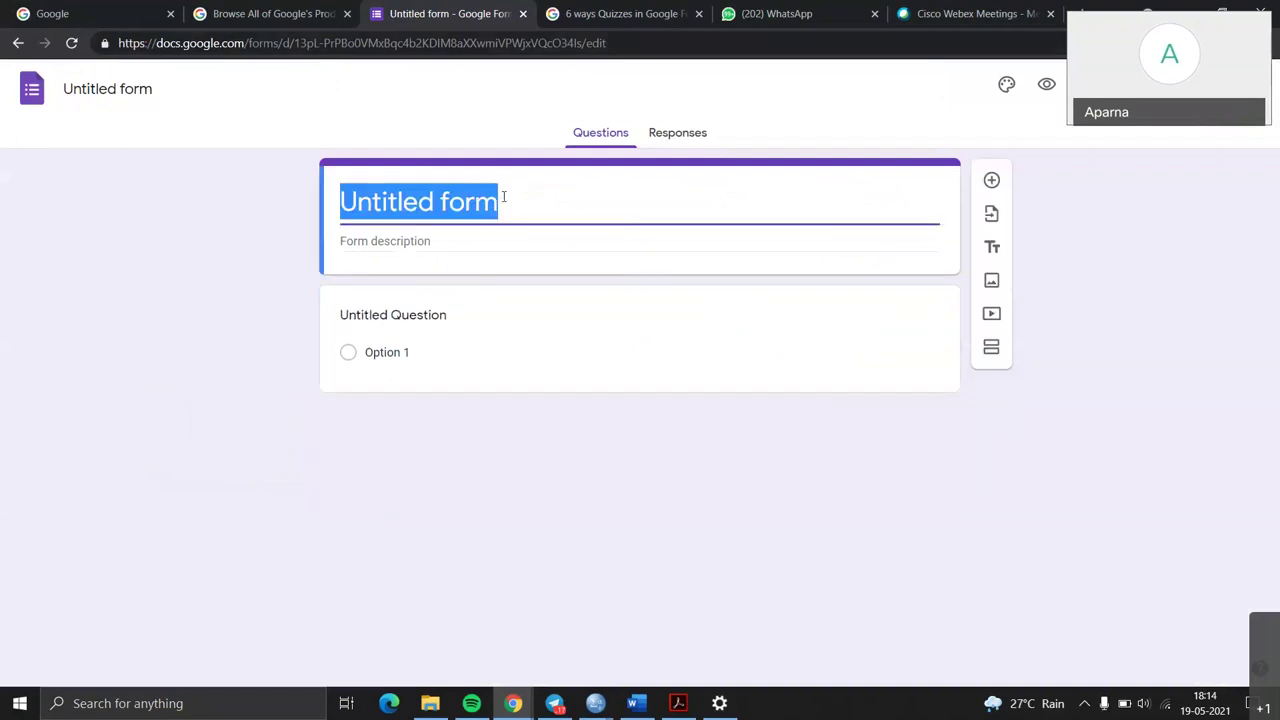
pyautogui.write('Sampl')
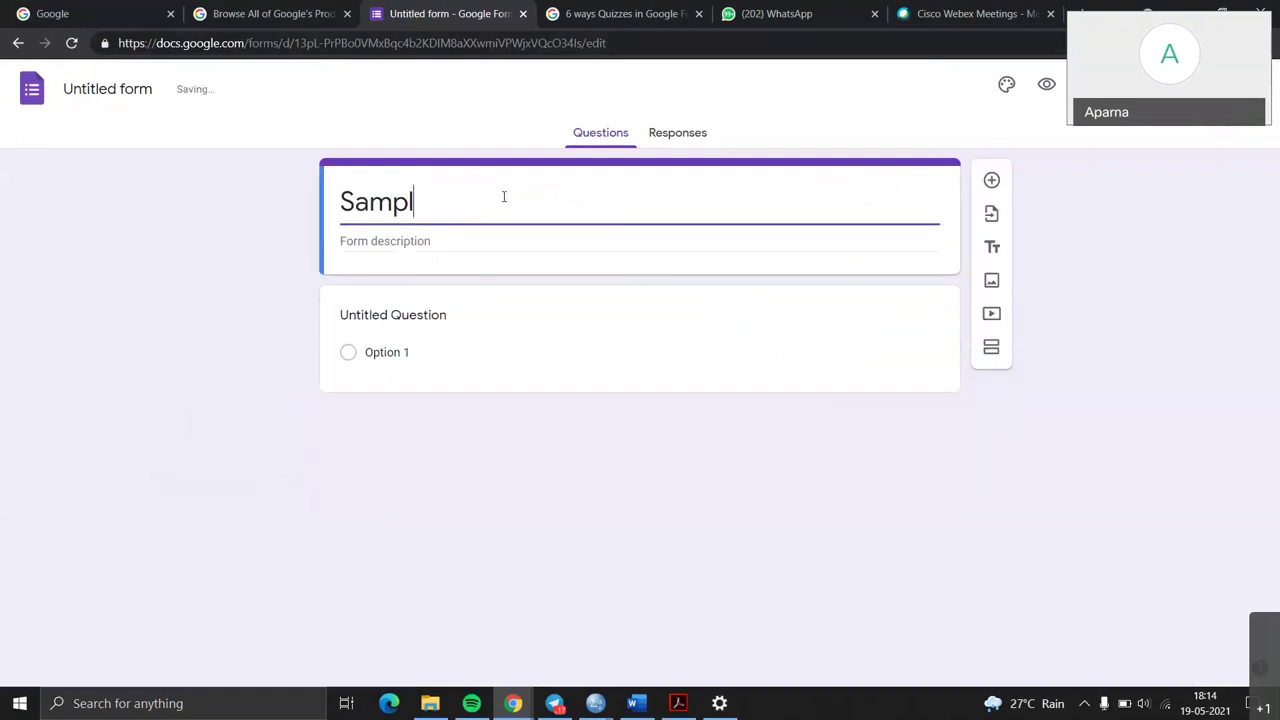
pyautogui.write('e Que')
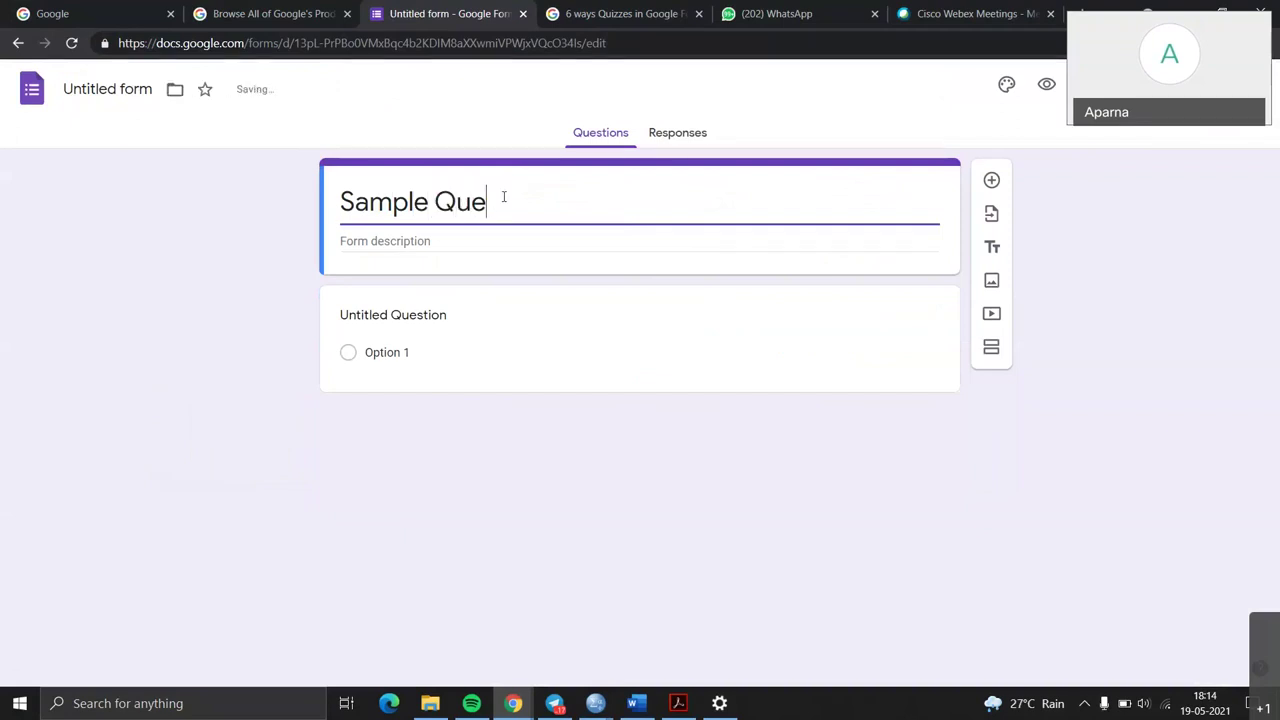
pyautogui.write('stionnaire')
pyautogui.click(450, 241)
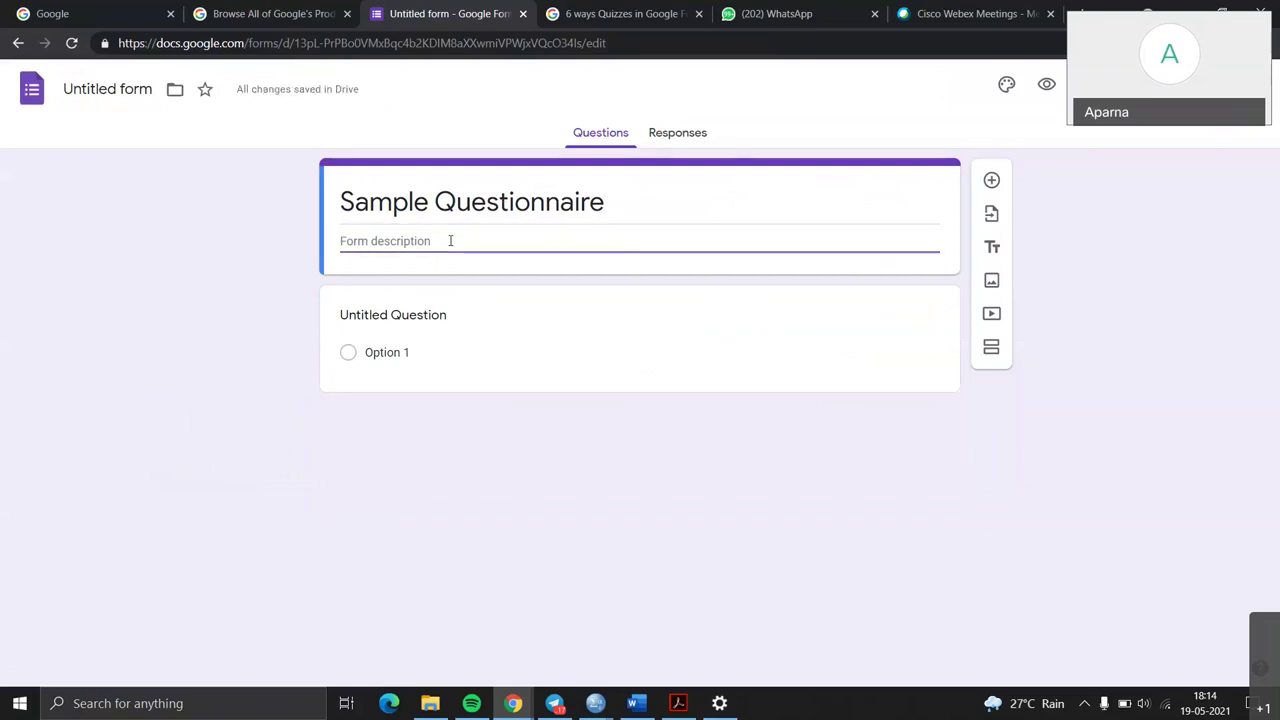
pyautogui.write('F')
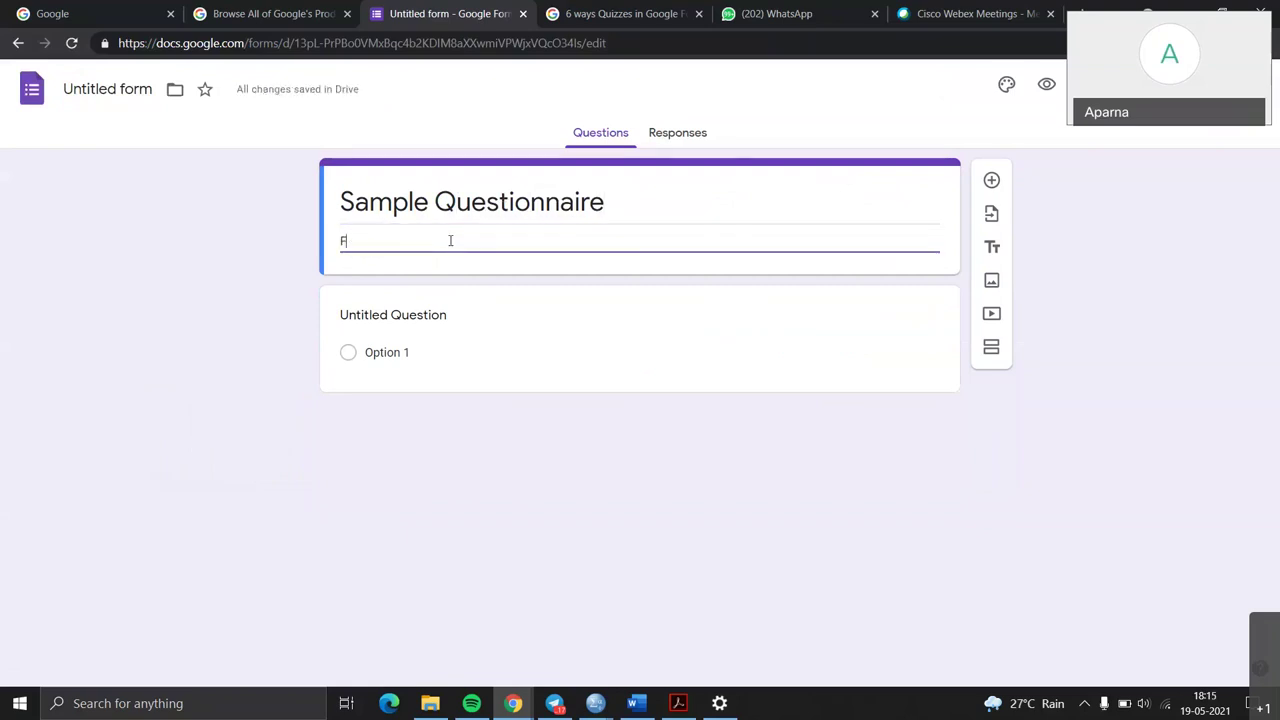
pyautogui.write('or th')
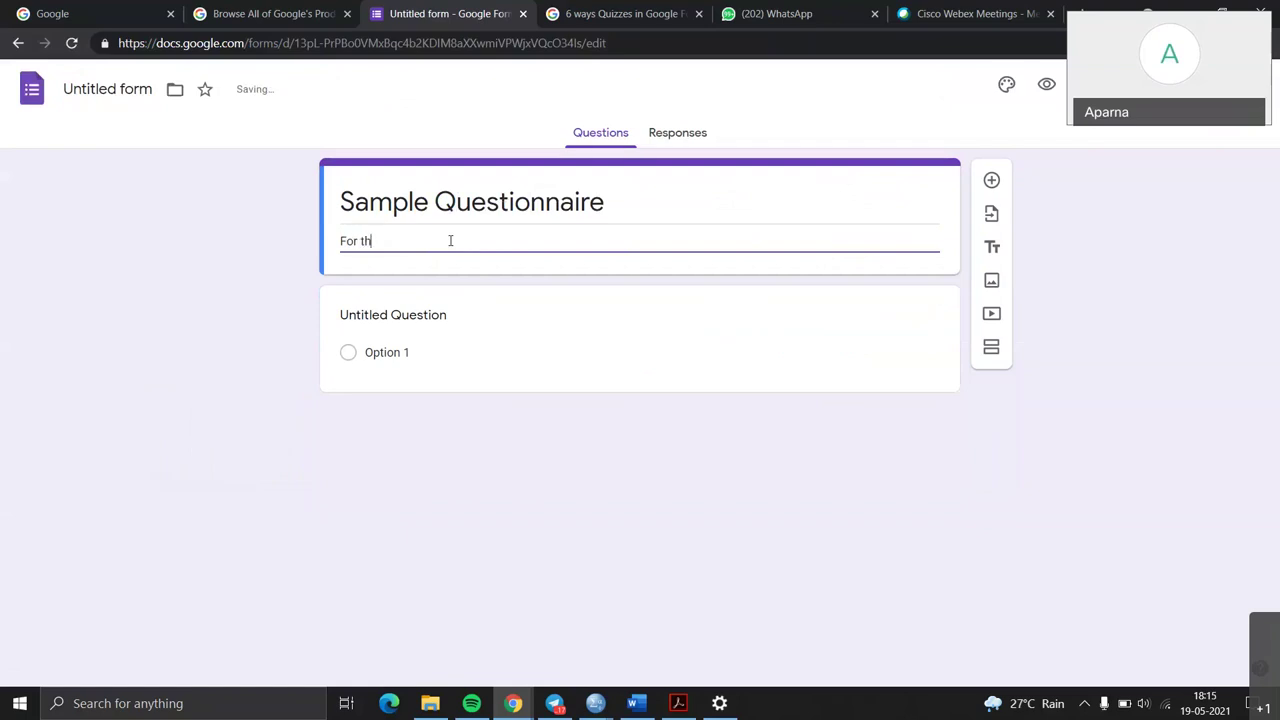
pyautogui.write('e purpose of PG project')
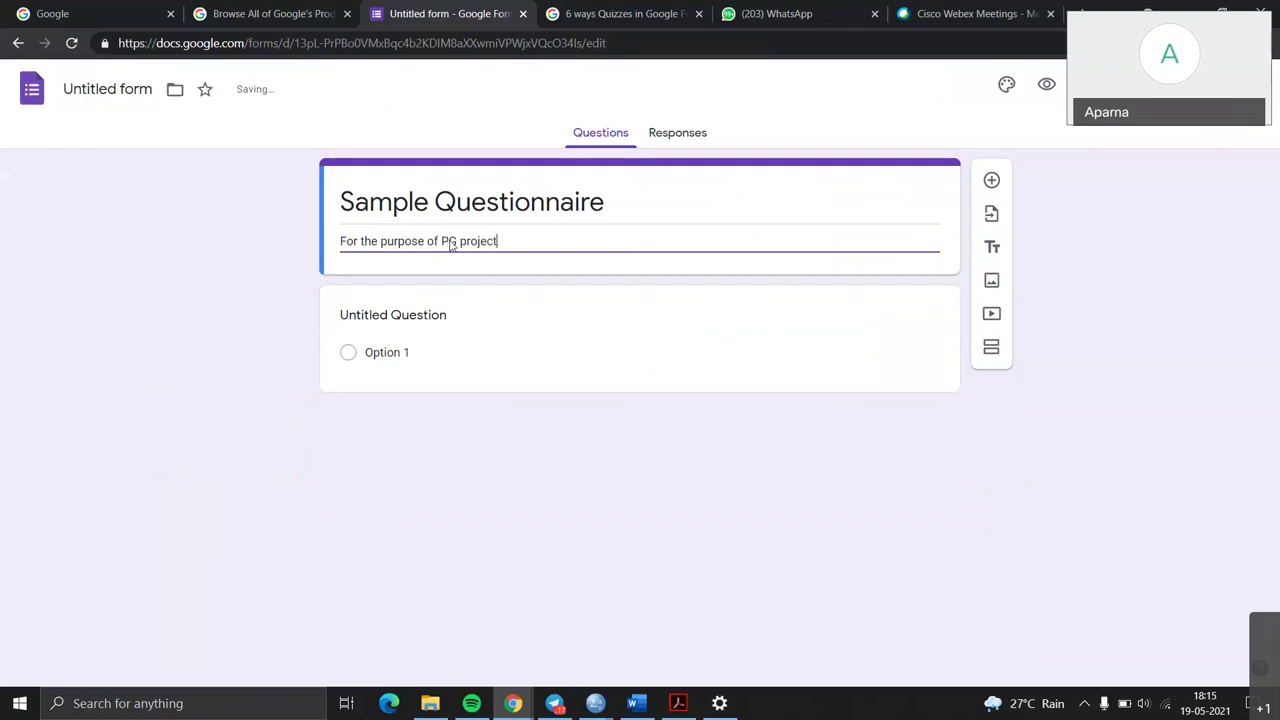
# Step: Check the Word questionnaire, then set the form's first question to "Name" as a required short answer
pyautogui.click(637, 705)
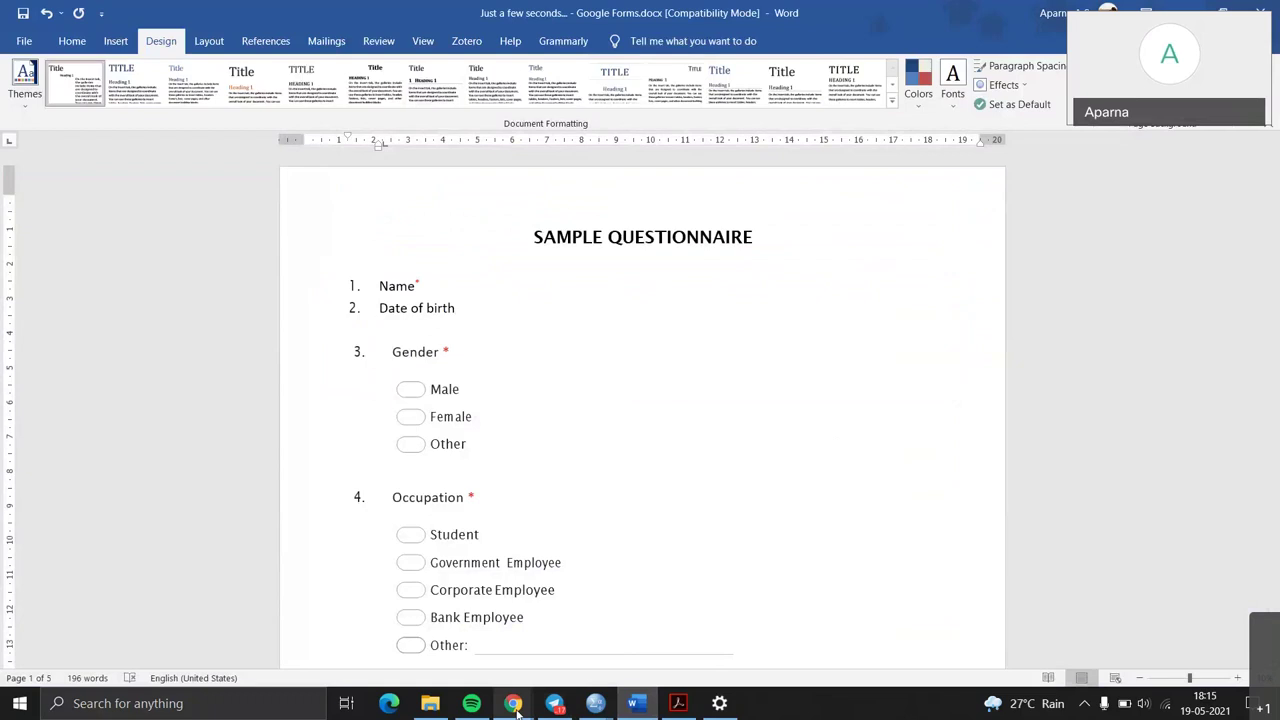
pyautogui.moveTo(514, 705)
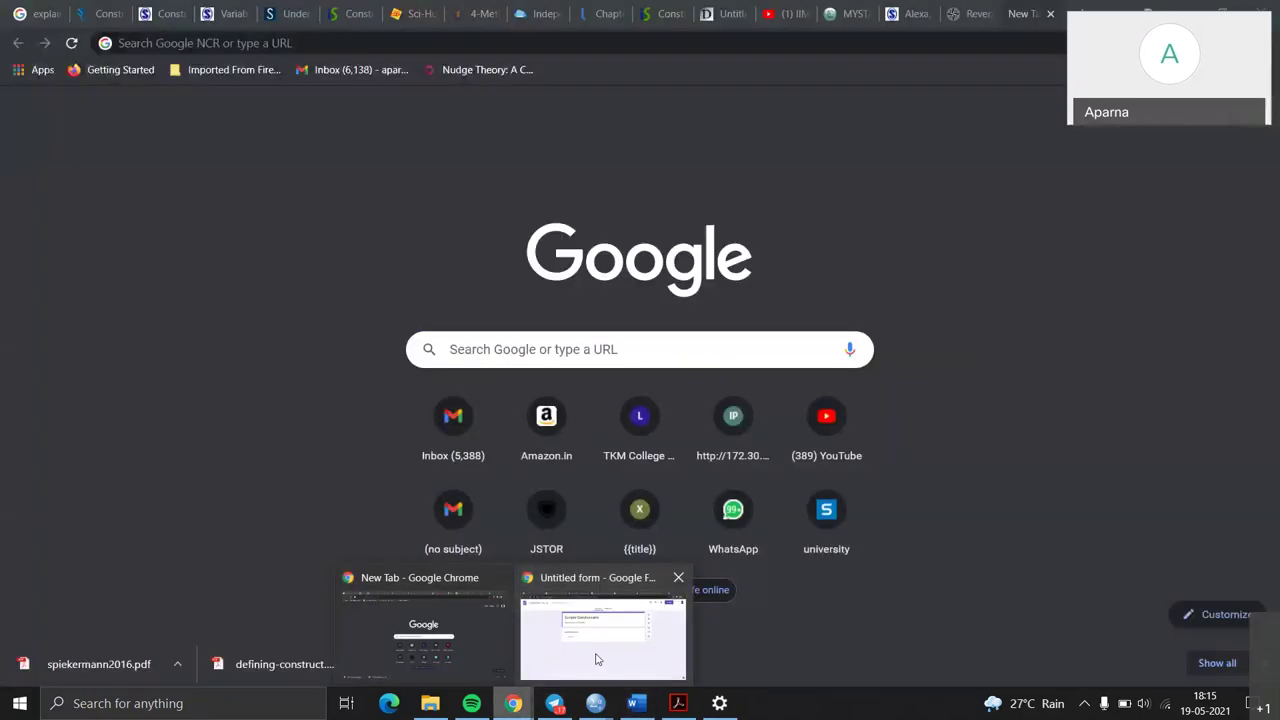
pyautogui.click(600, 635)
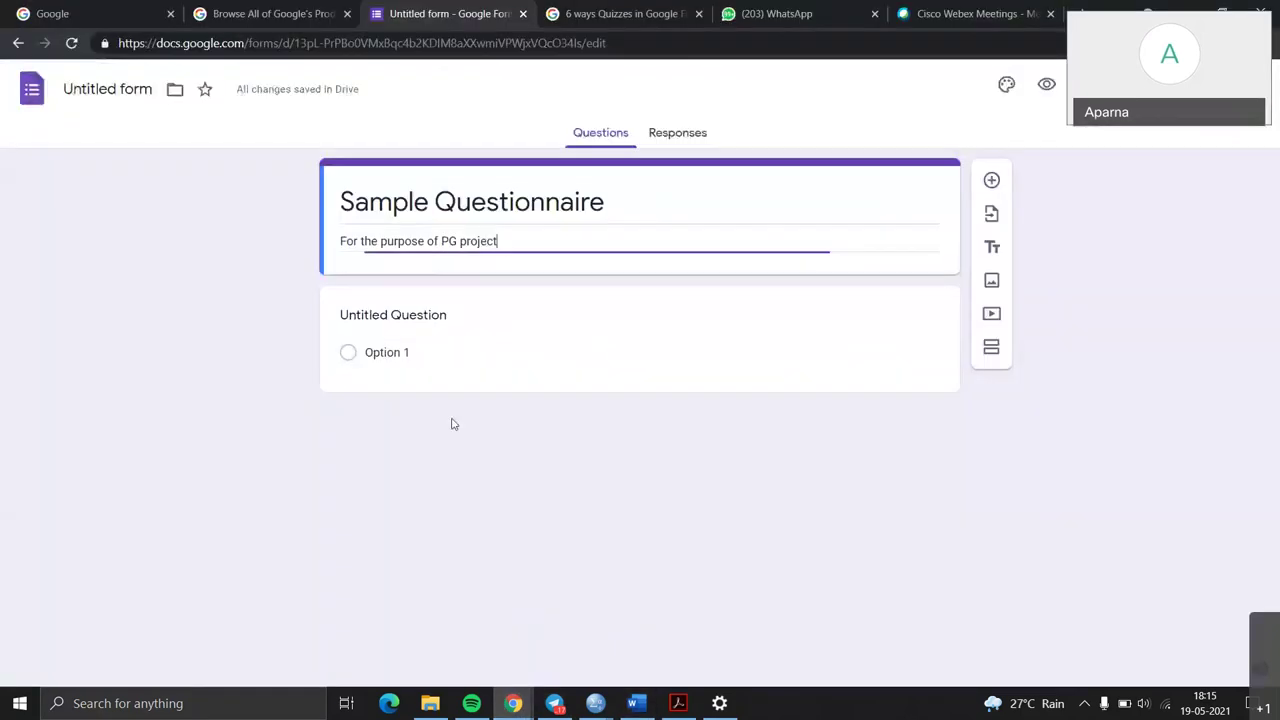
pyautogui.click(416, 322)
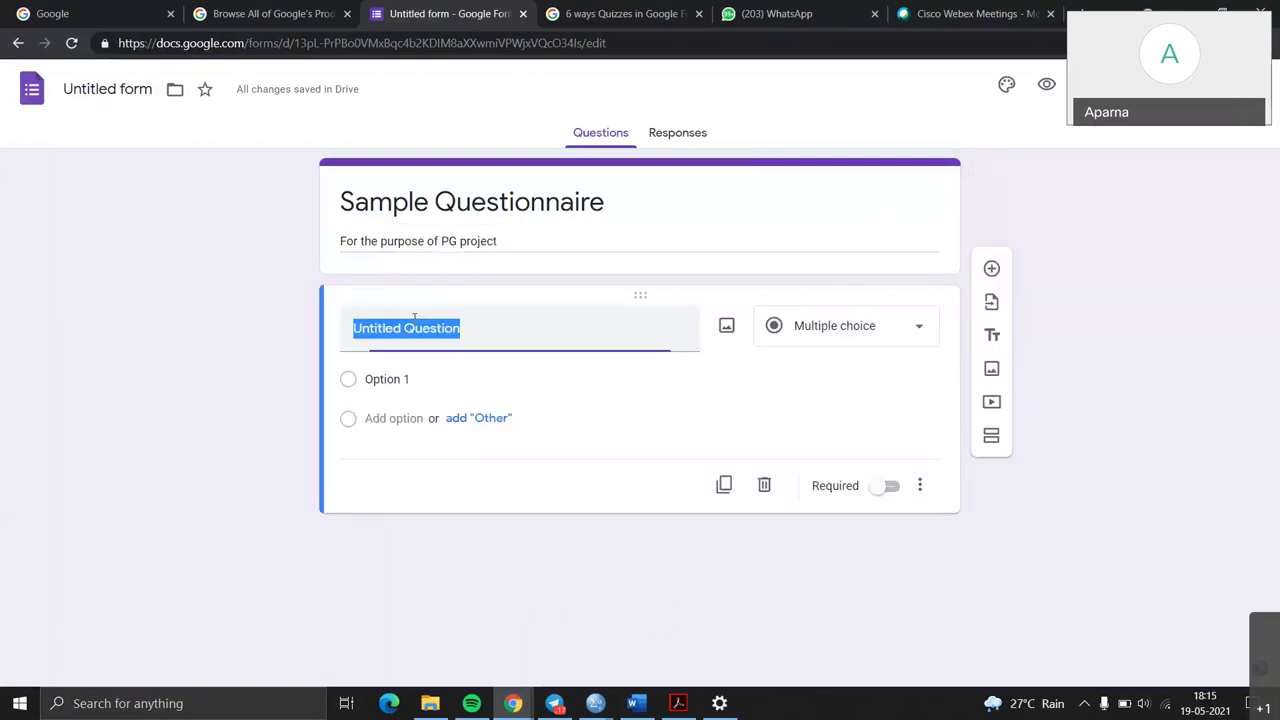
pyautogui.write('Name')
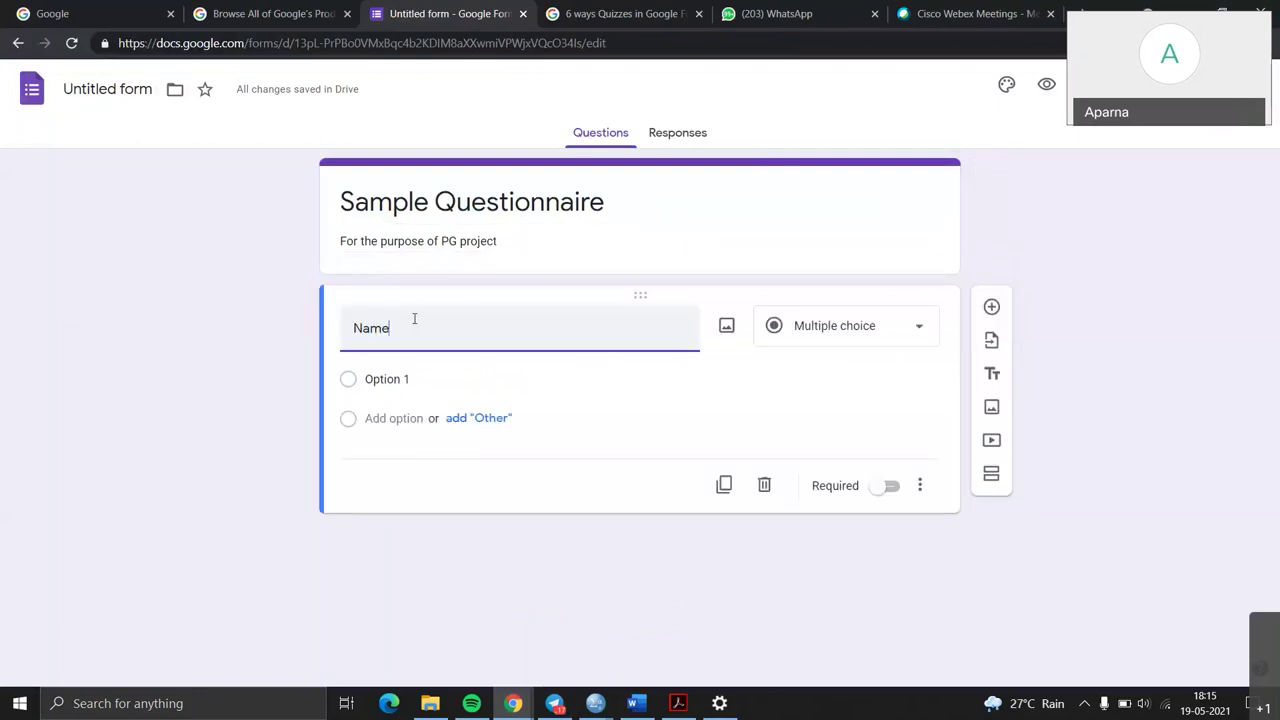
pyautogui.click(806, 336)
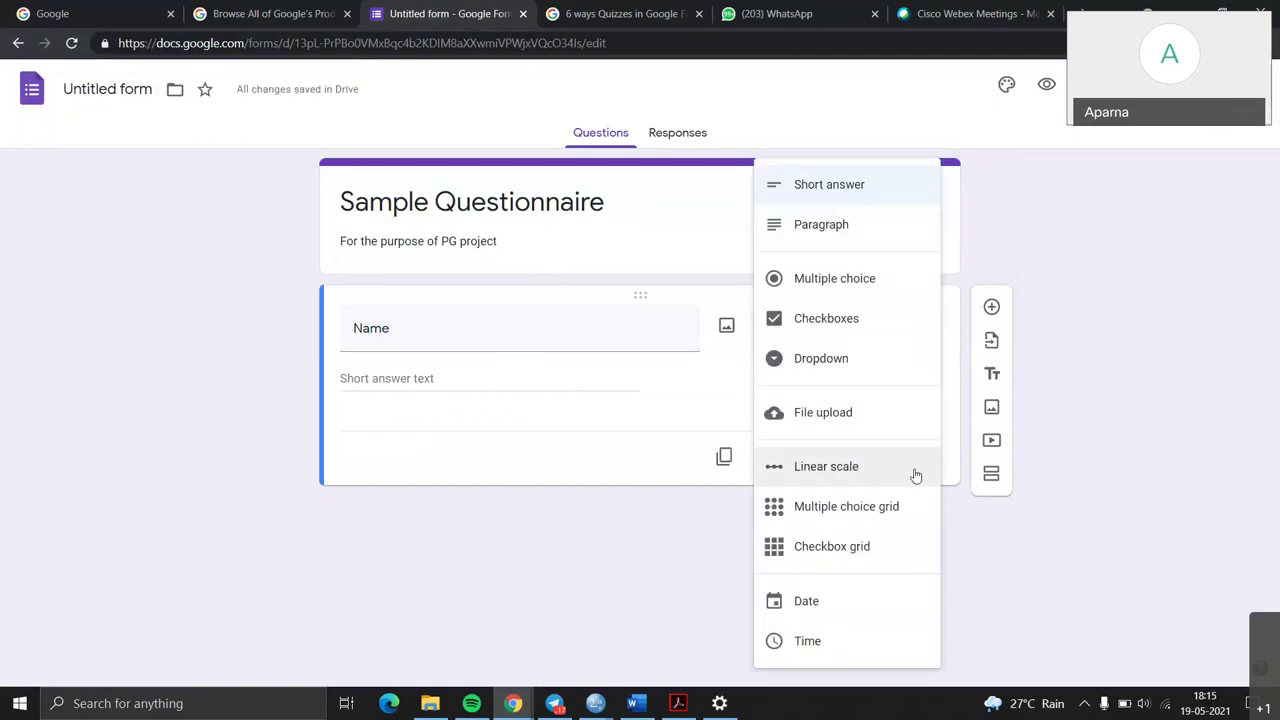
pyautogui.click(886, 200)
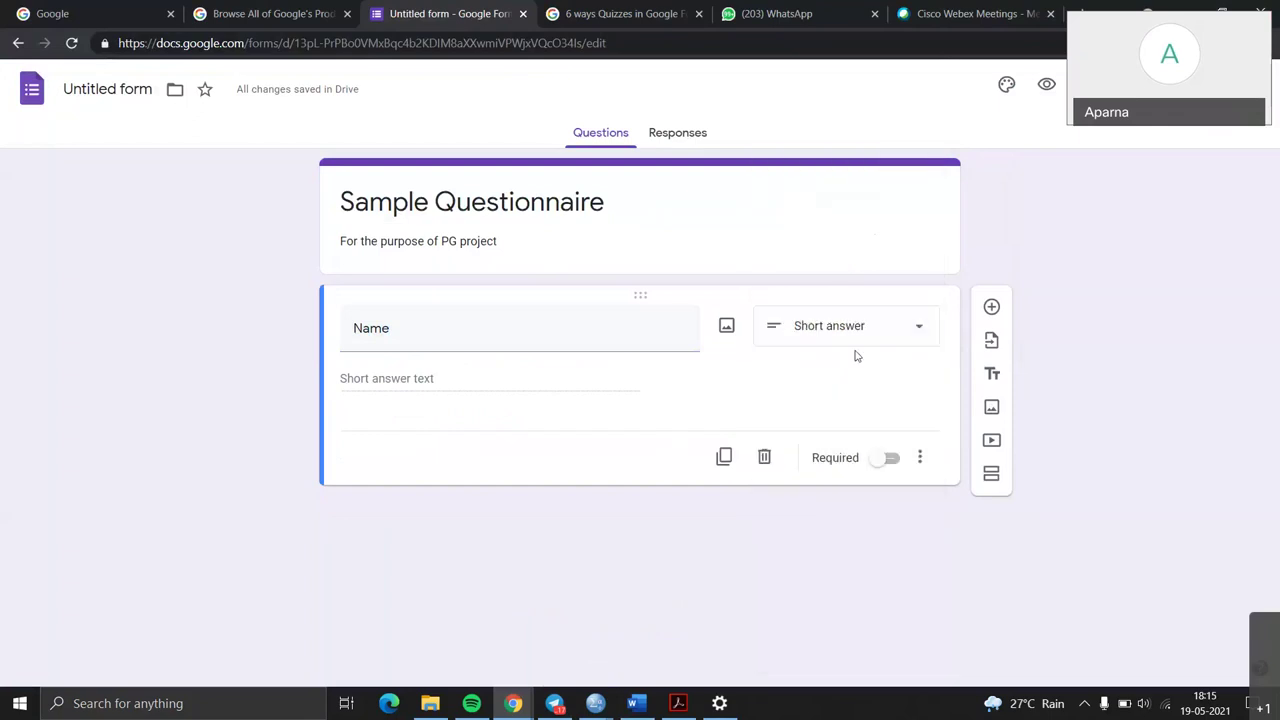
pyautogui.click(897, 465)
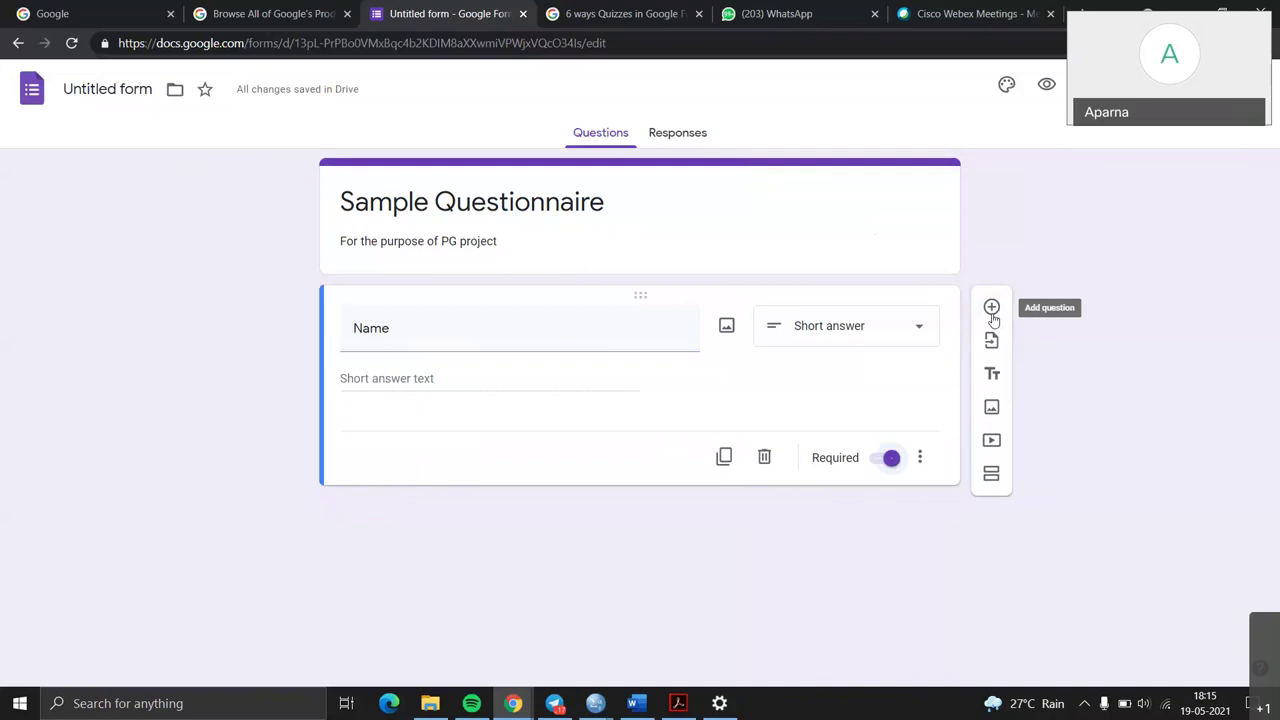
# Step: Add a second question, "Date of Birth", with the Date answer type and make it required
pyautogui.click(991, 315)
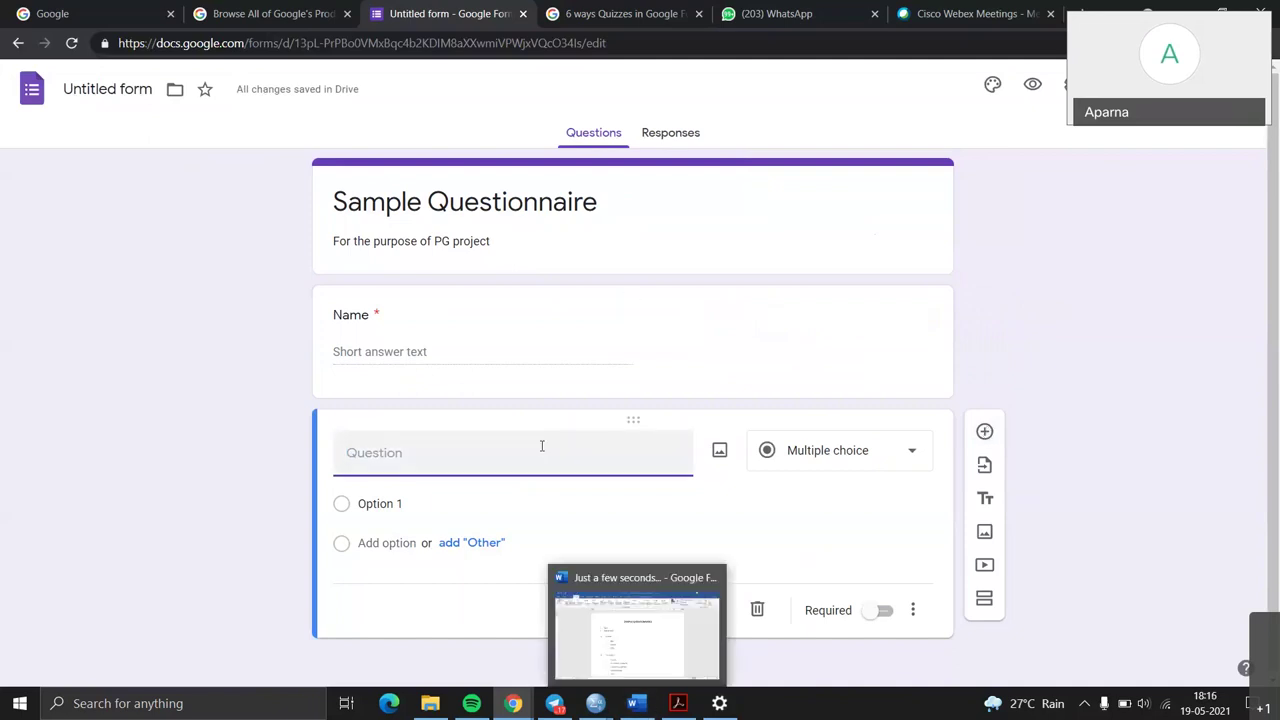
pyautogui.write('Date i')
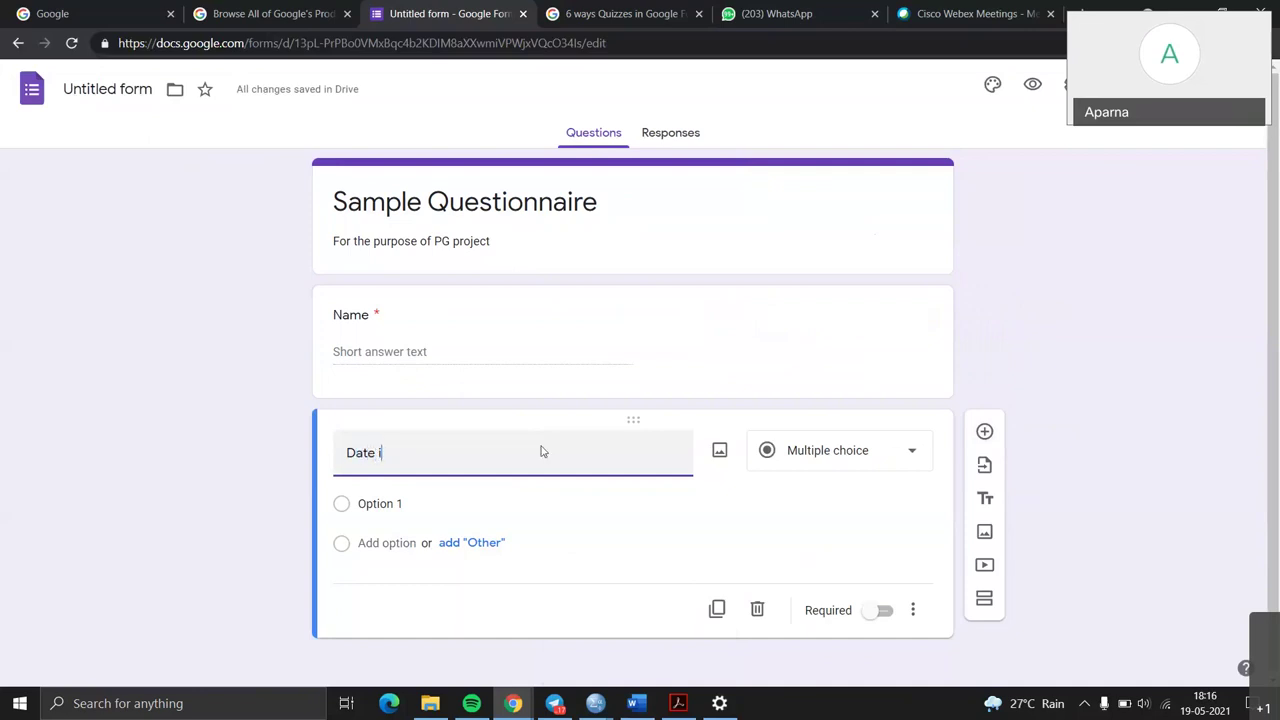
pyautogui.press('BackSpace')
pyautogui.write('of Birth')
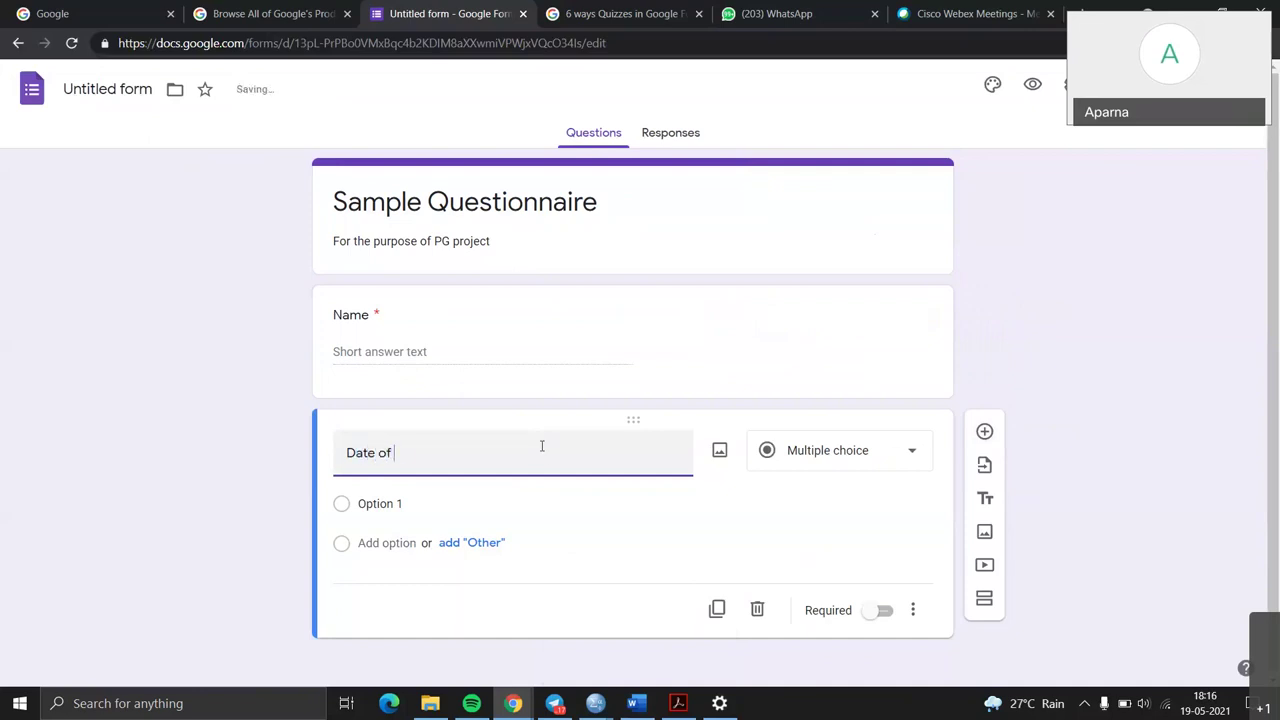
pyautogui.click(827, 462)
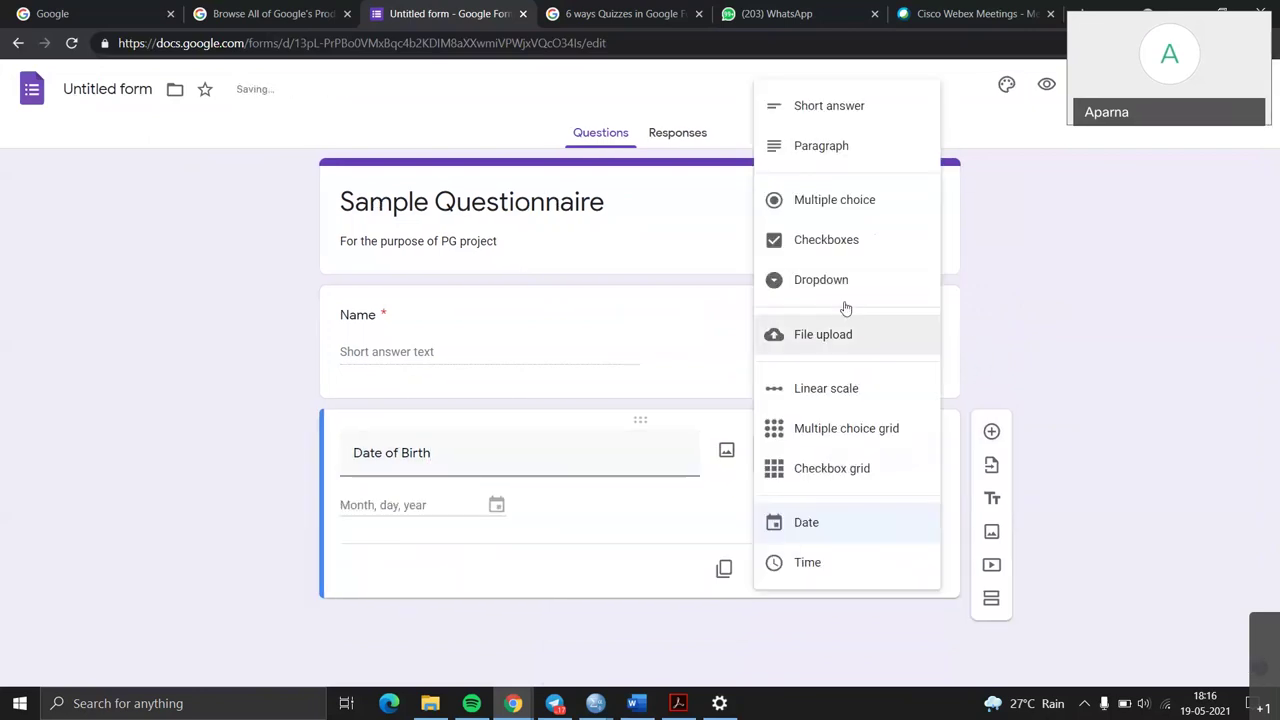
pyautogui.click(852, 533)
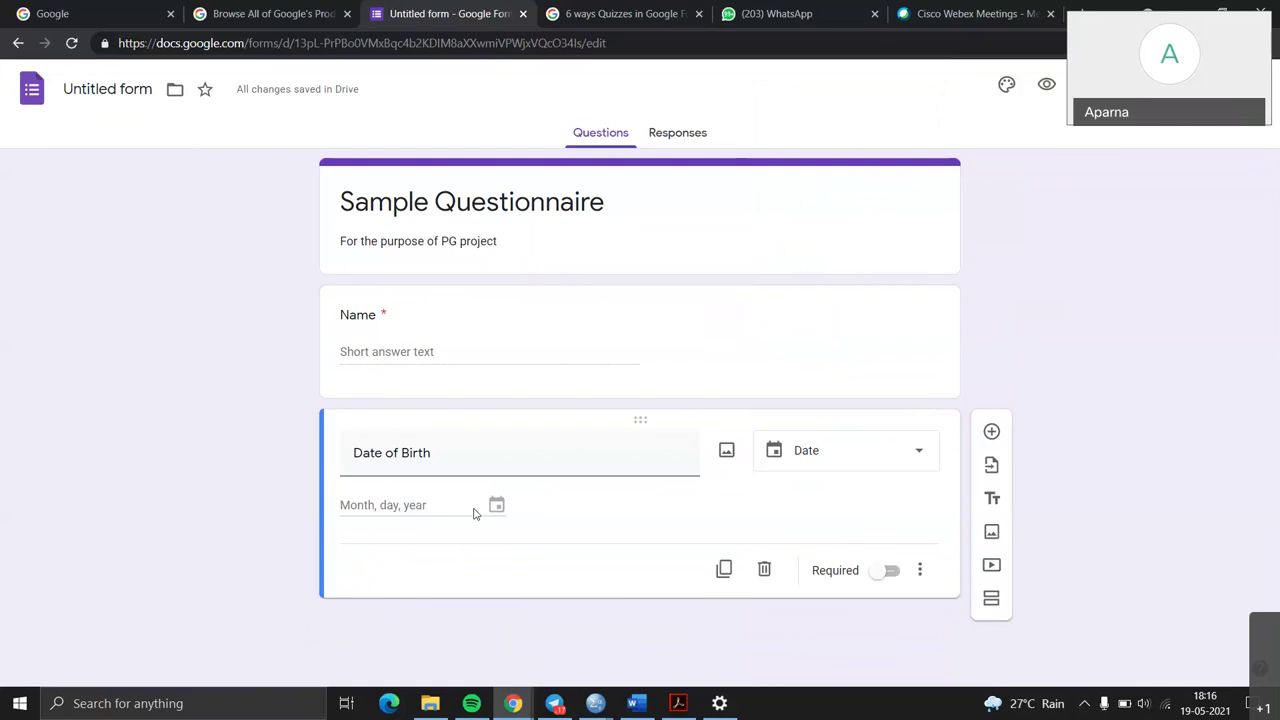
pyautogui.click(894, 574)
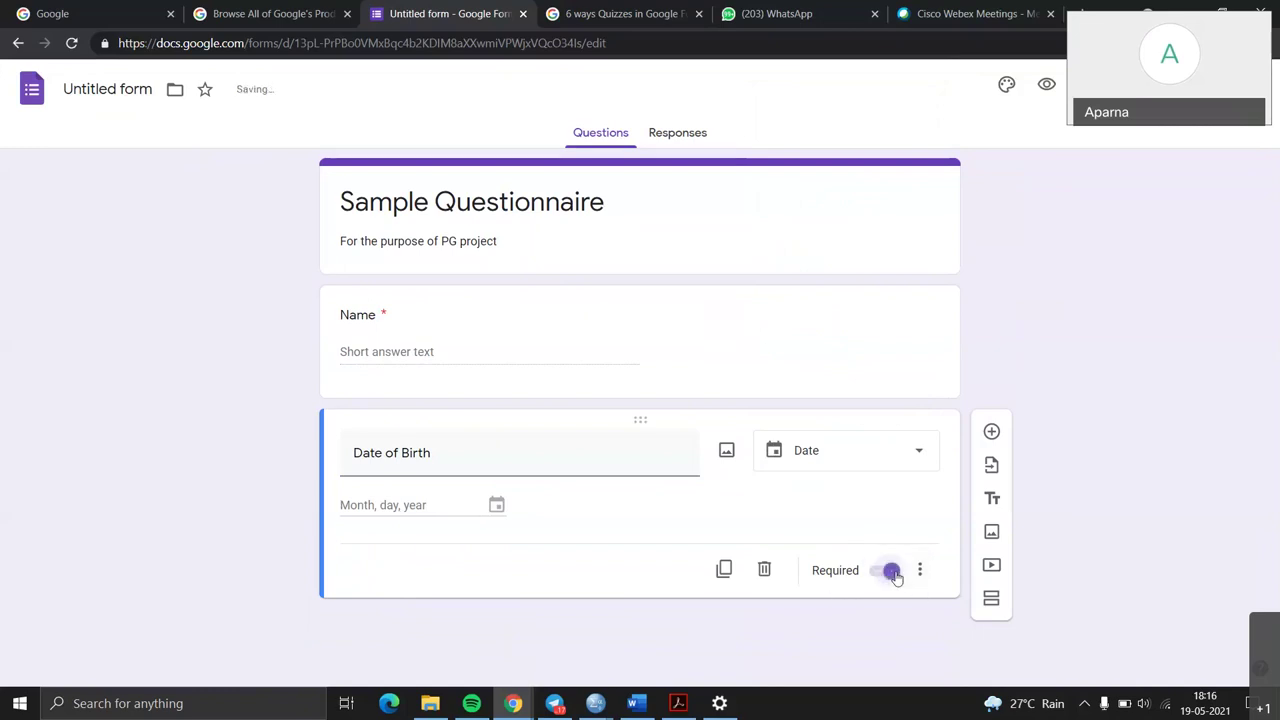
# Step: Add a third question after checking the Word questionnaire, title it "Gender" and keep Multiple choice as its answer type
pyautogui.click(992, 433)
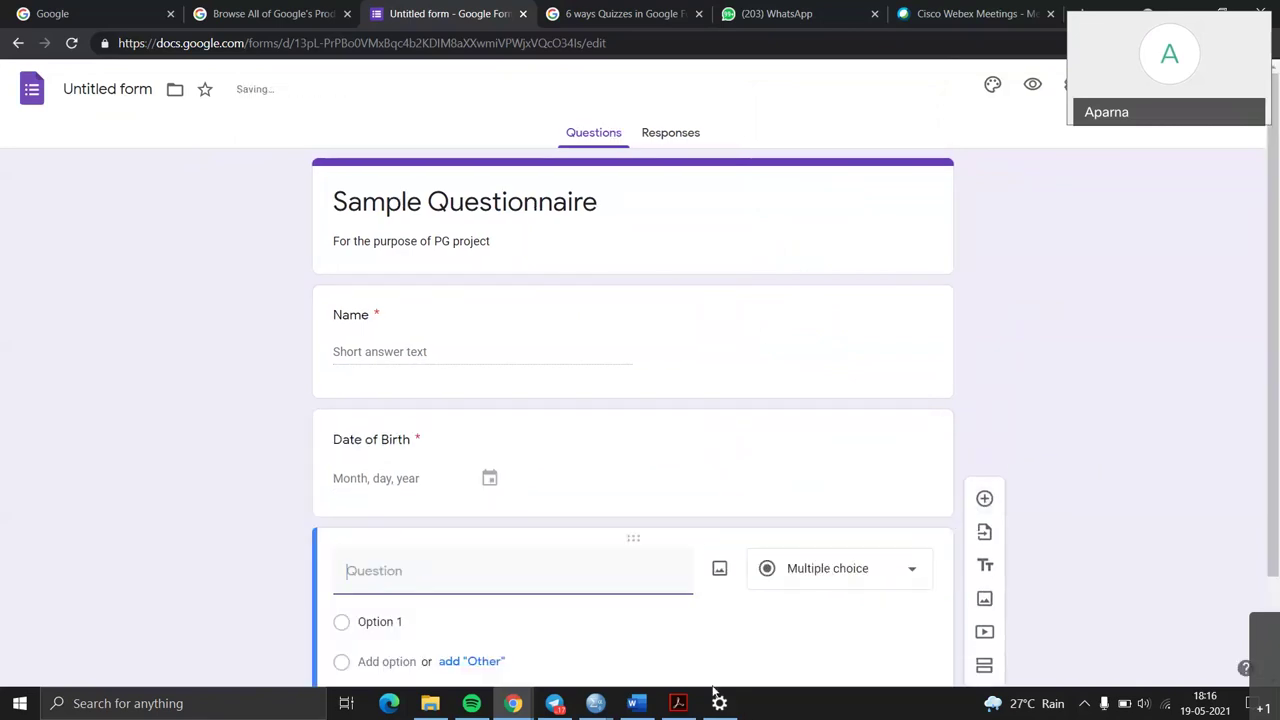
pyautogui.click(636, 704)
pyautogui.scroll(-1, 554, 366)
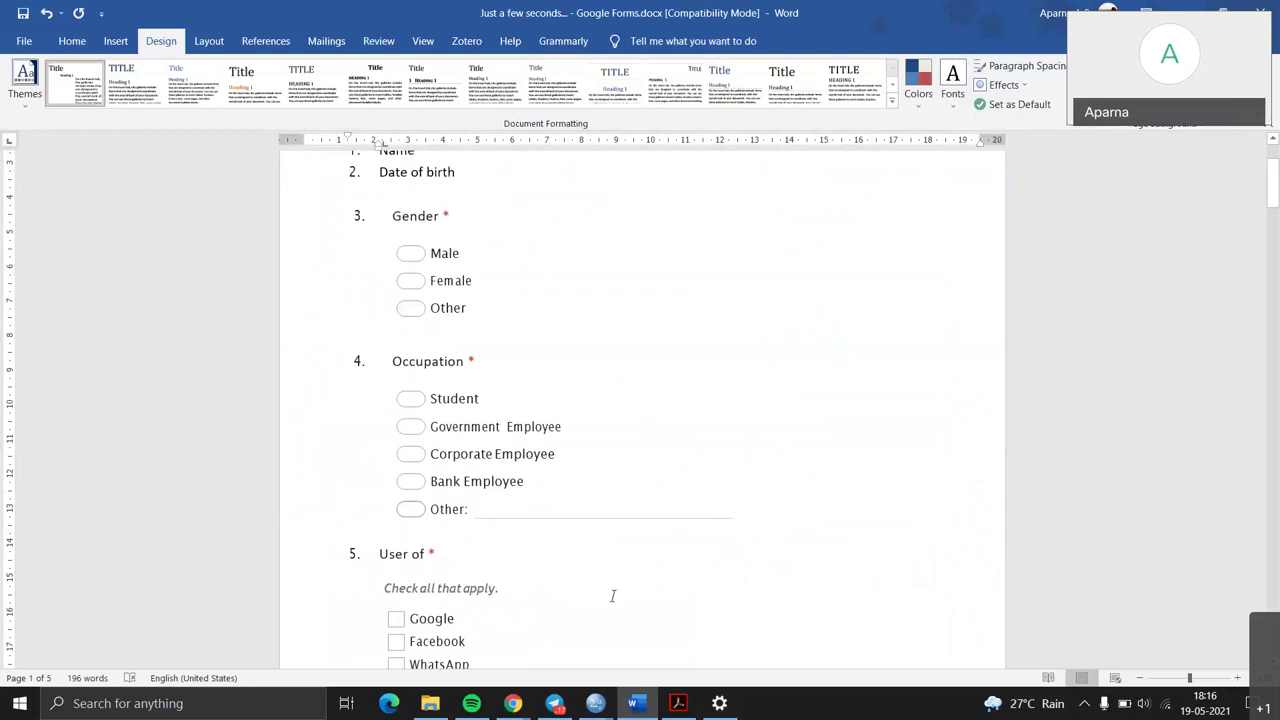
pyautogui.moveTo(512, 703)
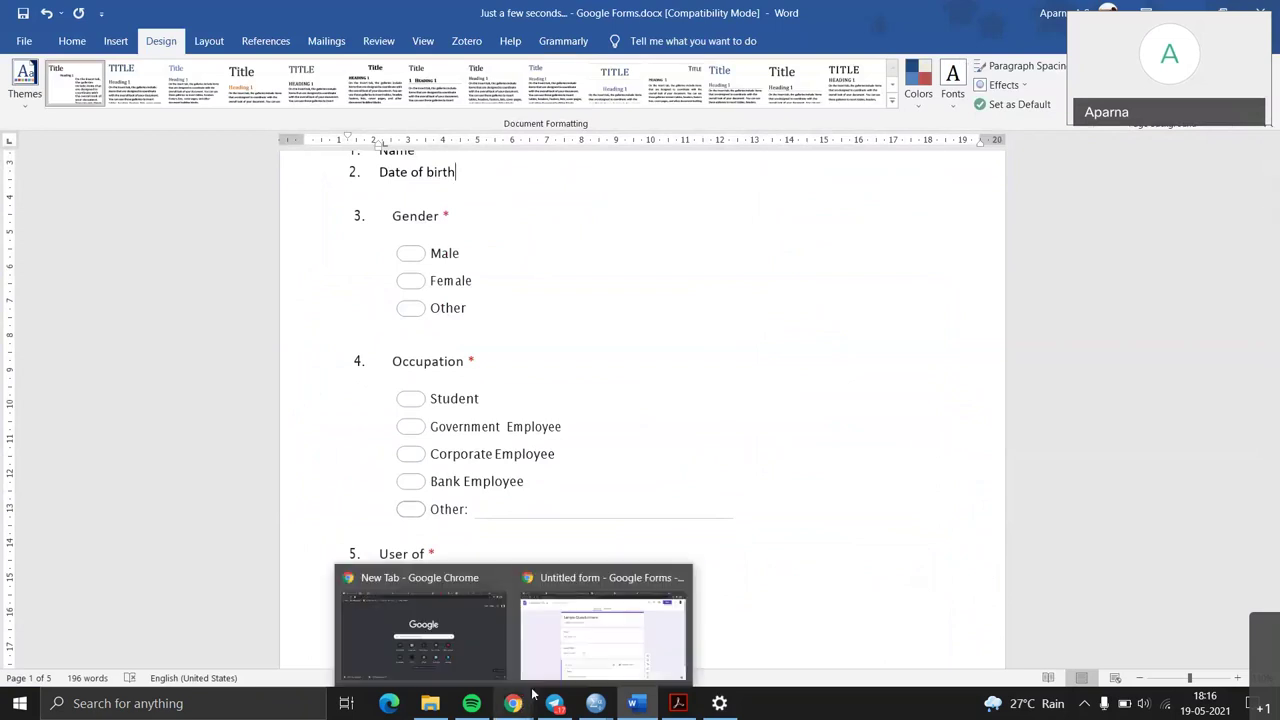
pyautogui.click(587, 644)
pyautogui.write('Gender')
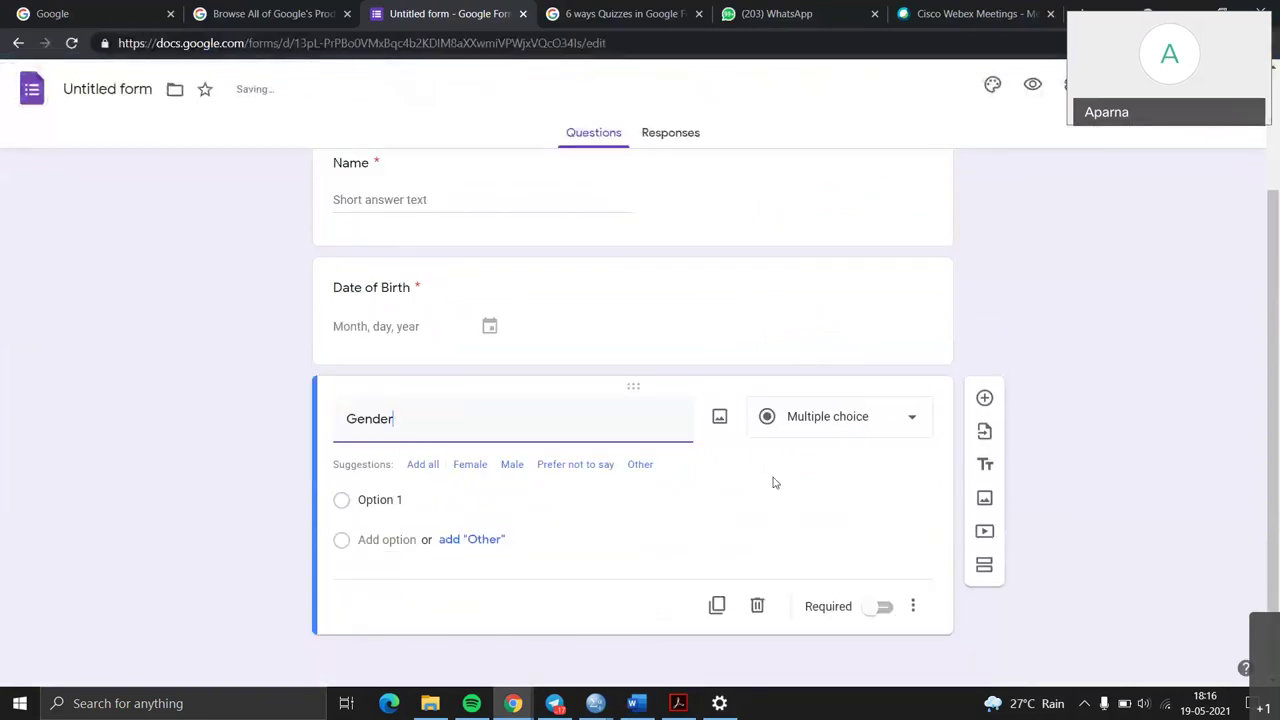
pyautogui.click(858, 430)
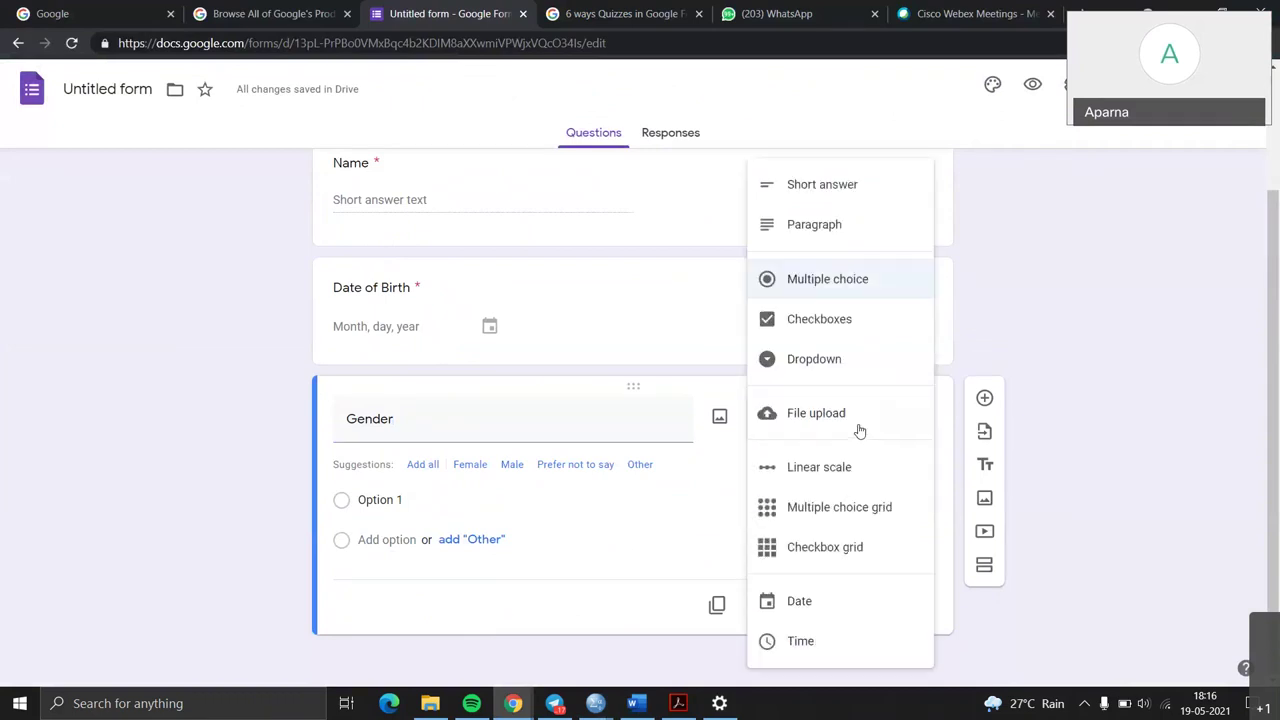
pyautogui.click(853, 288)
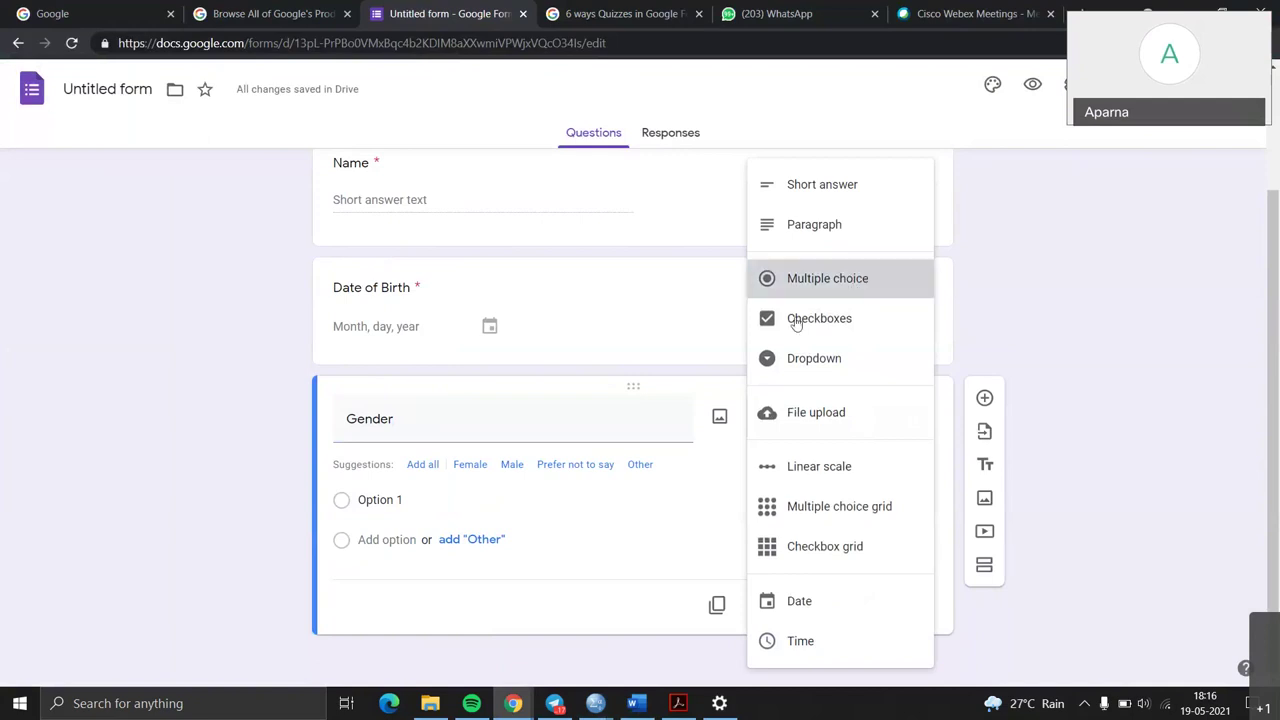
# Step: Give the Gender question the options "Male", "Female" and "Others"
pyautogui.click(404, 503)
pyautogui.write('Male')
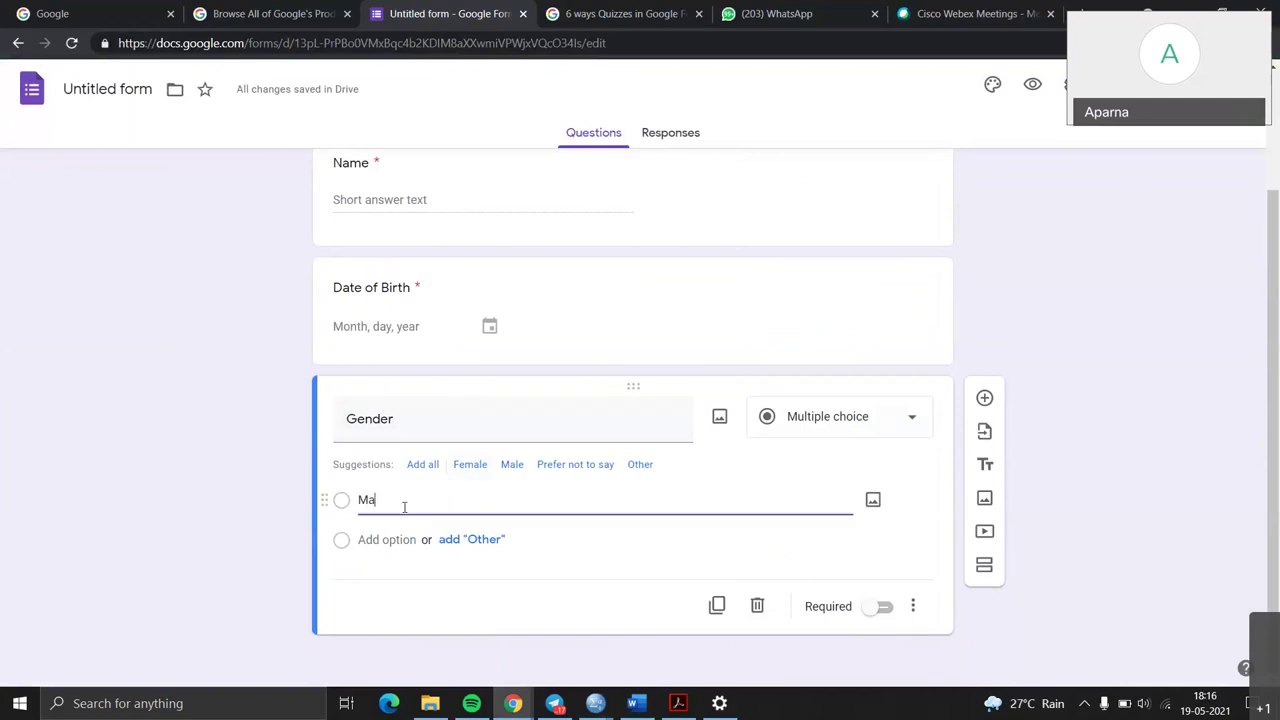
pyautogui.click(400, 539)
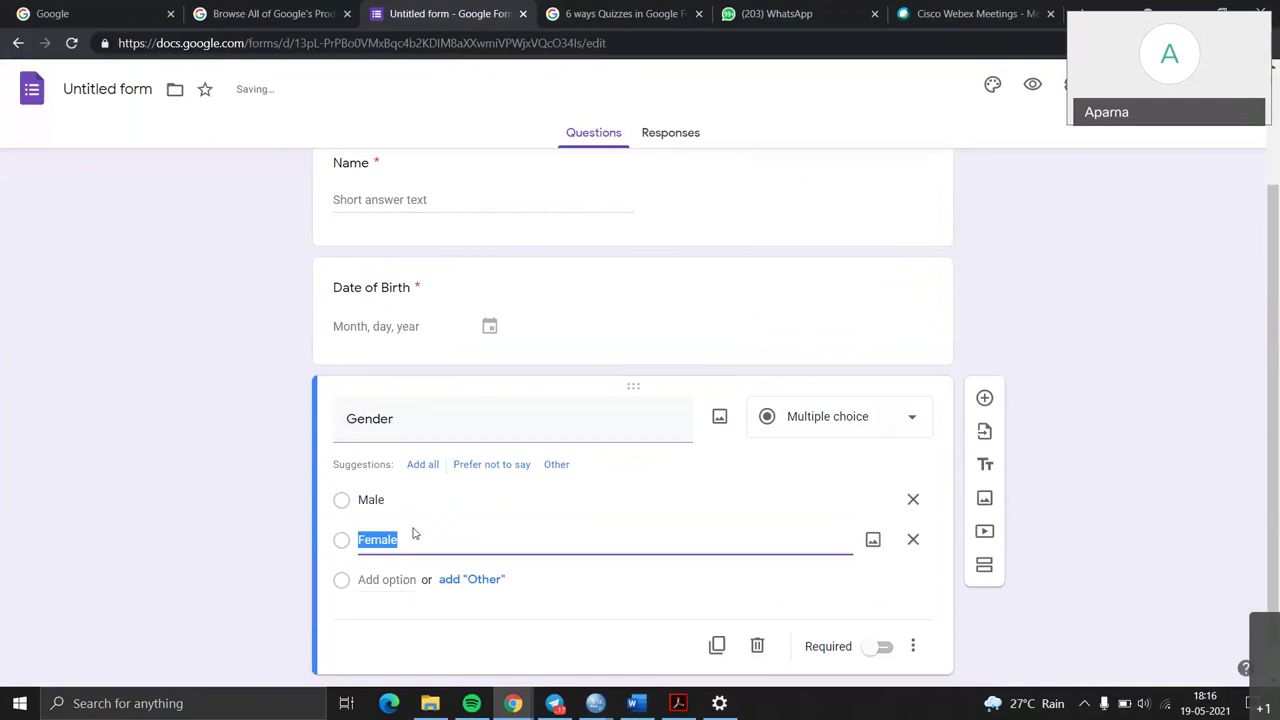
pyautogui.click(415, 533)
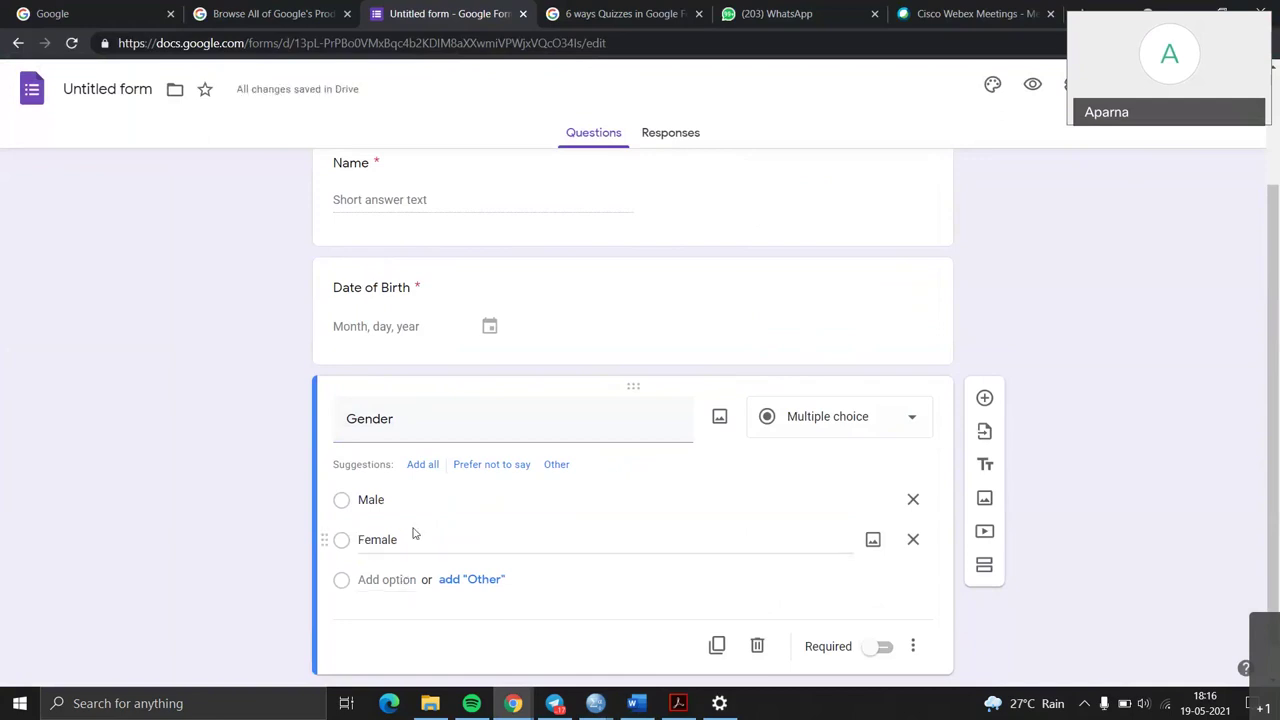
pyautogui.click(394, 580)
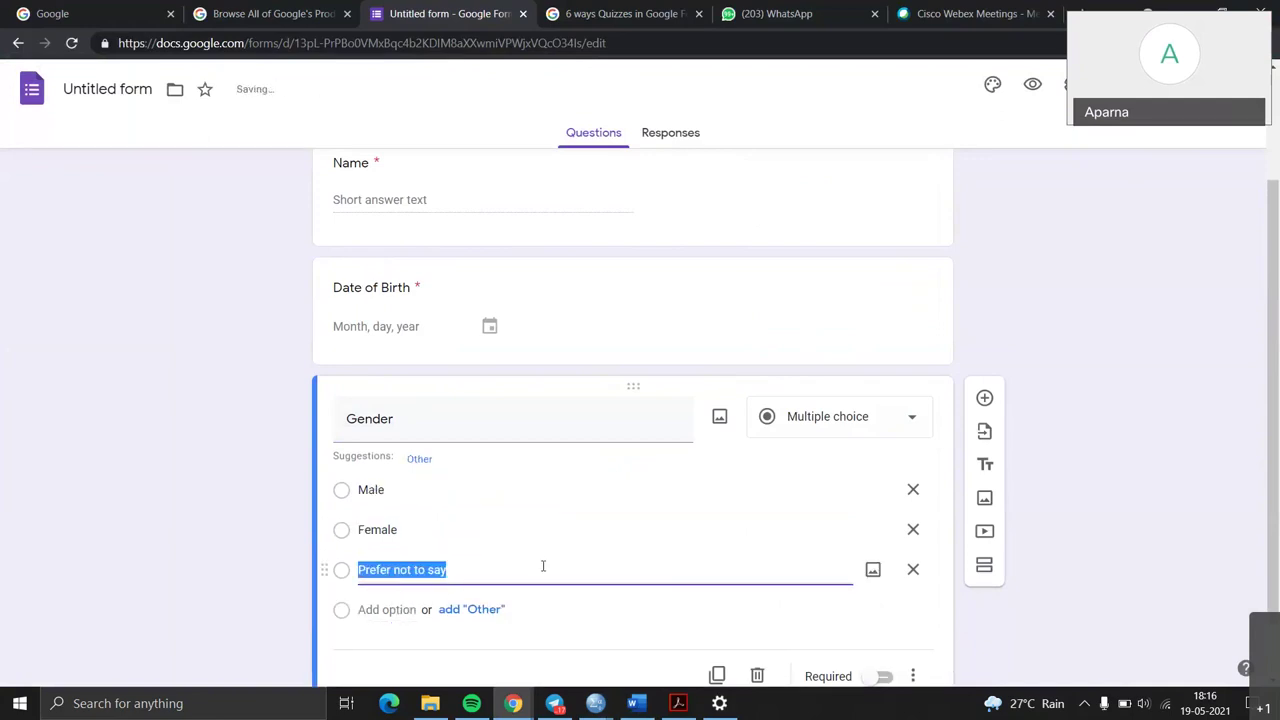
pyautogui.write('Others')
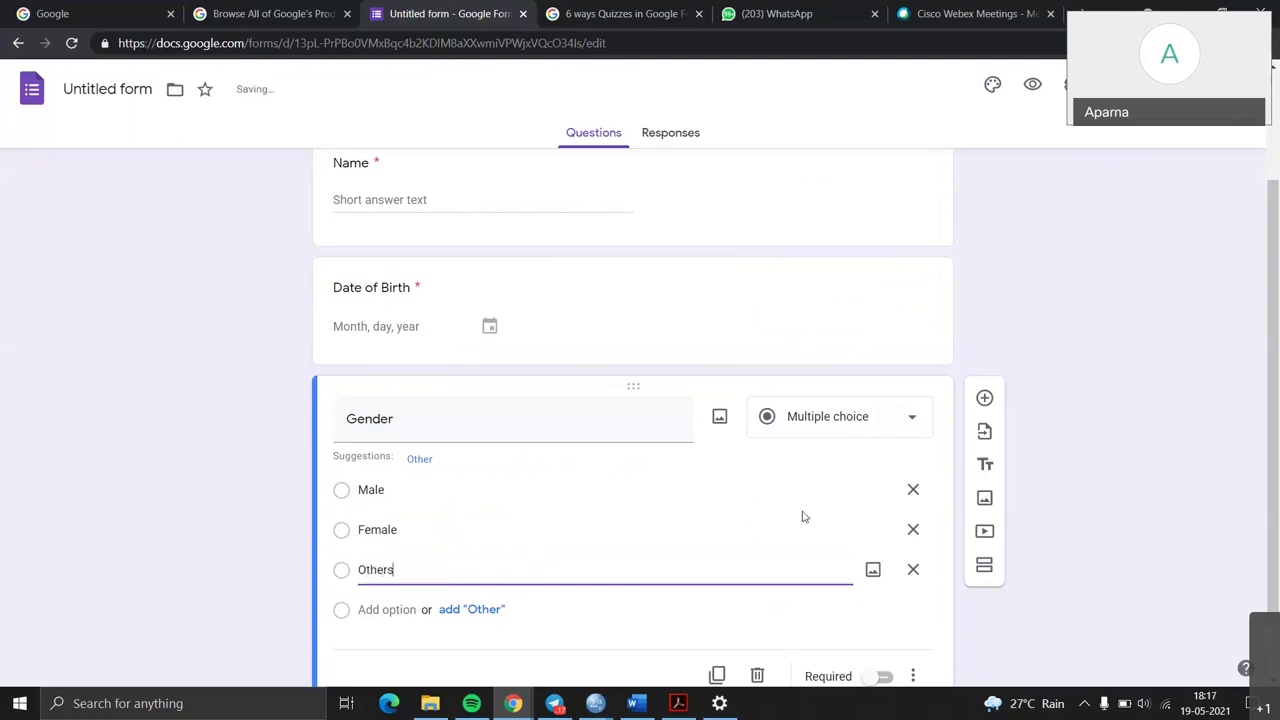
# Step: Add a fourth question after checking the Word questionnaire, title it "Occupation" and set its answer type to Multiple choice
pyautogui.click(985, 398)
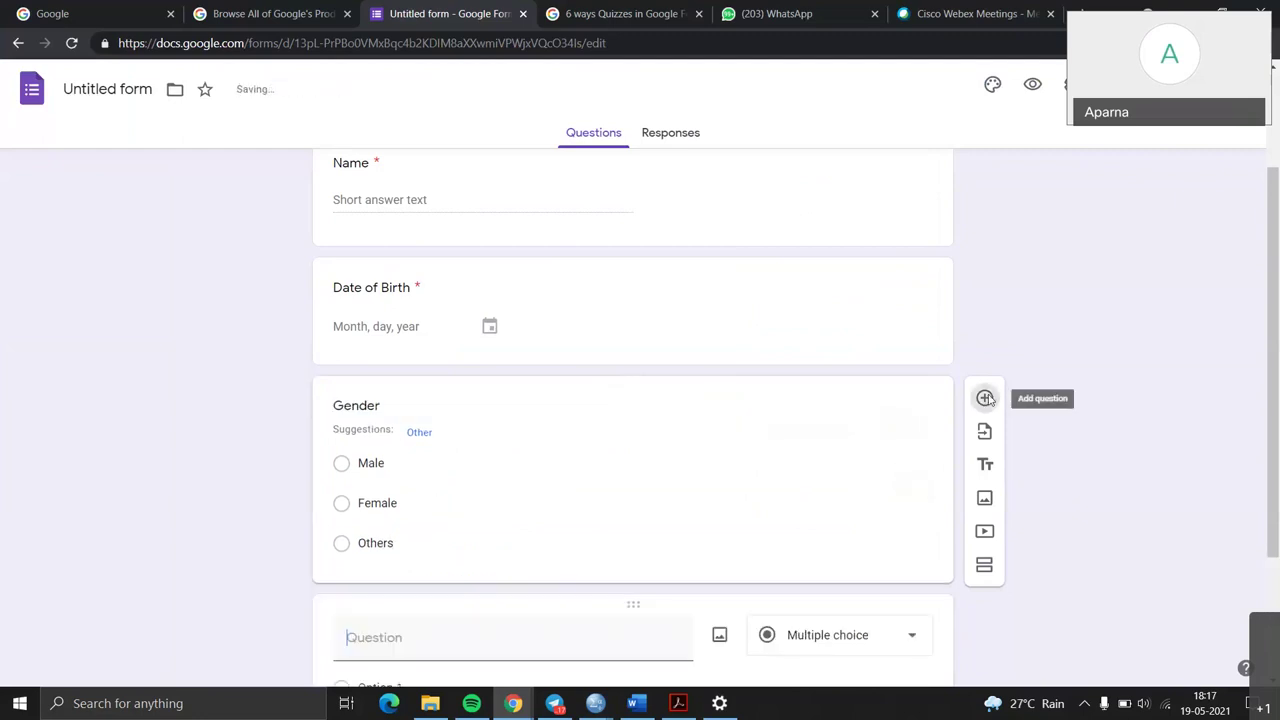
pyautogui.click(636, 705)
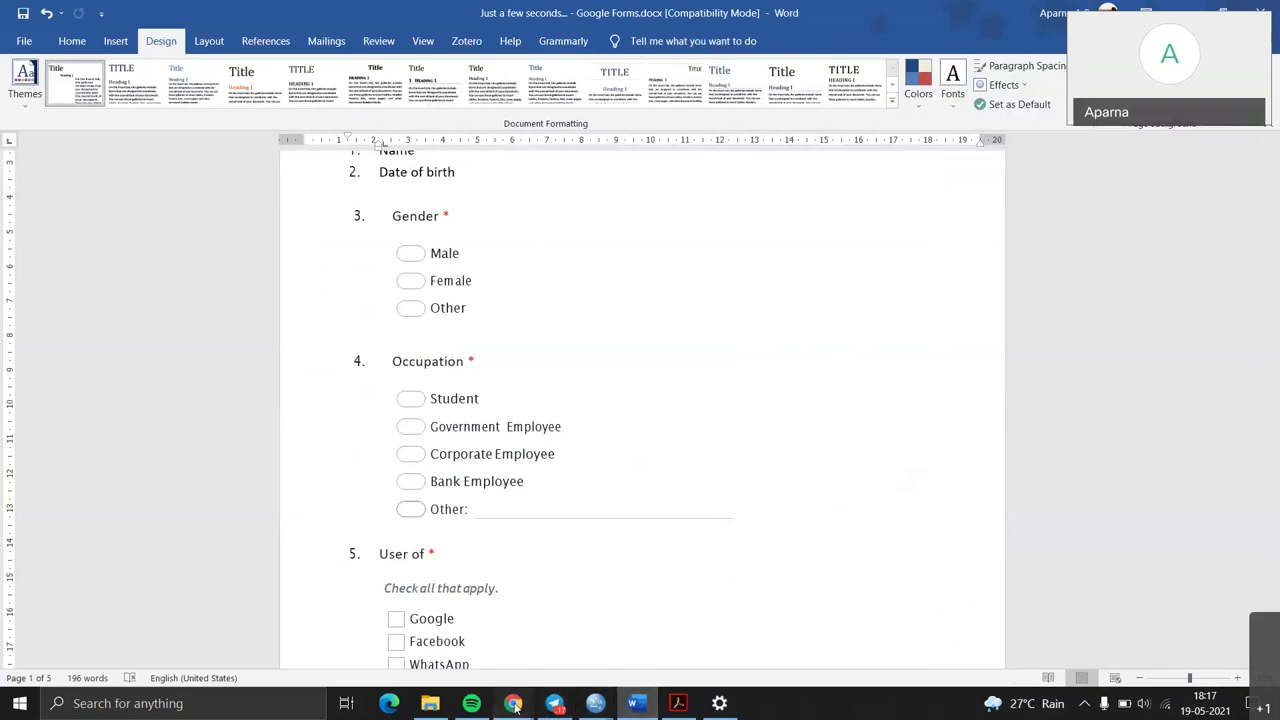
pyautogui.moveTo(512, 703)
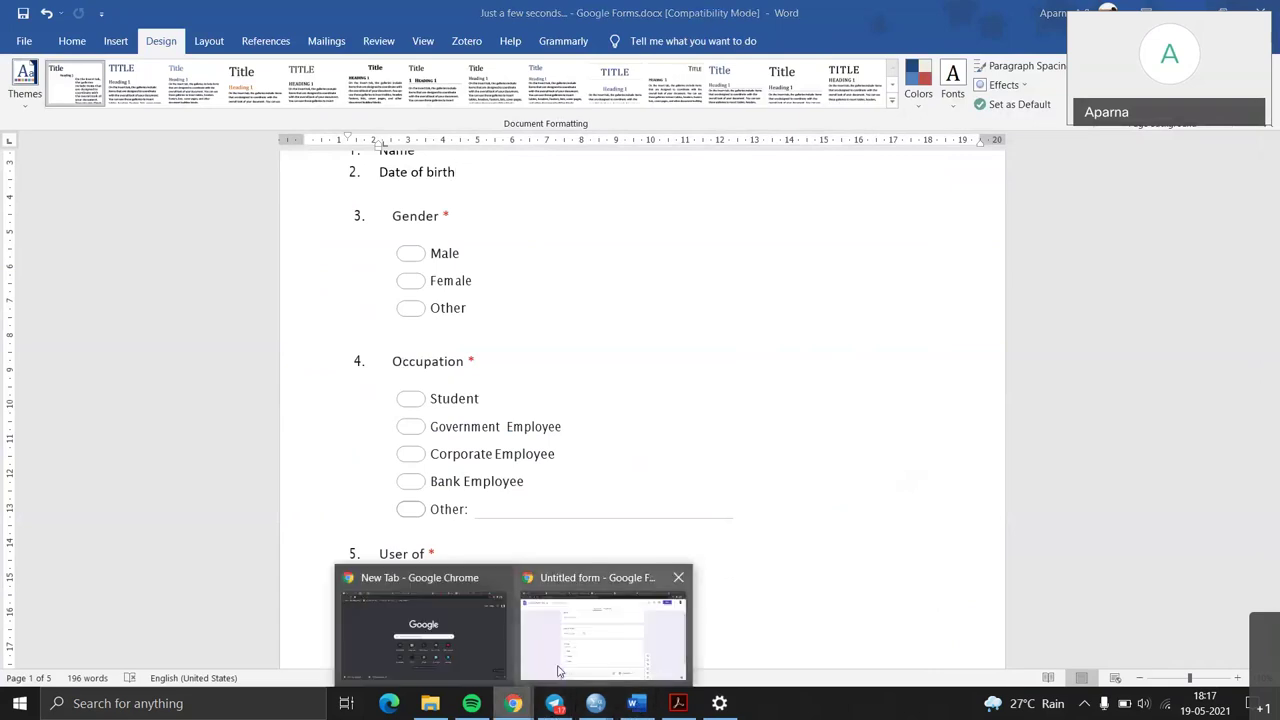
pyautogui.click(558, 670)
pyautogui.write('Occupation')
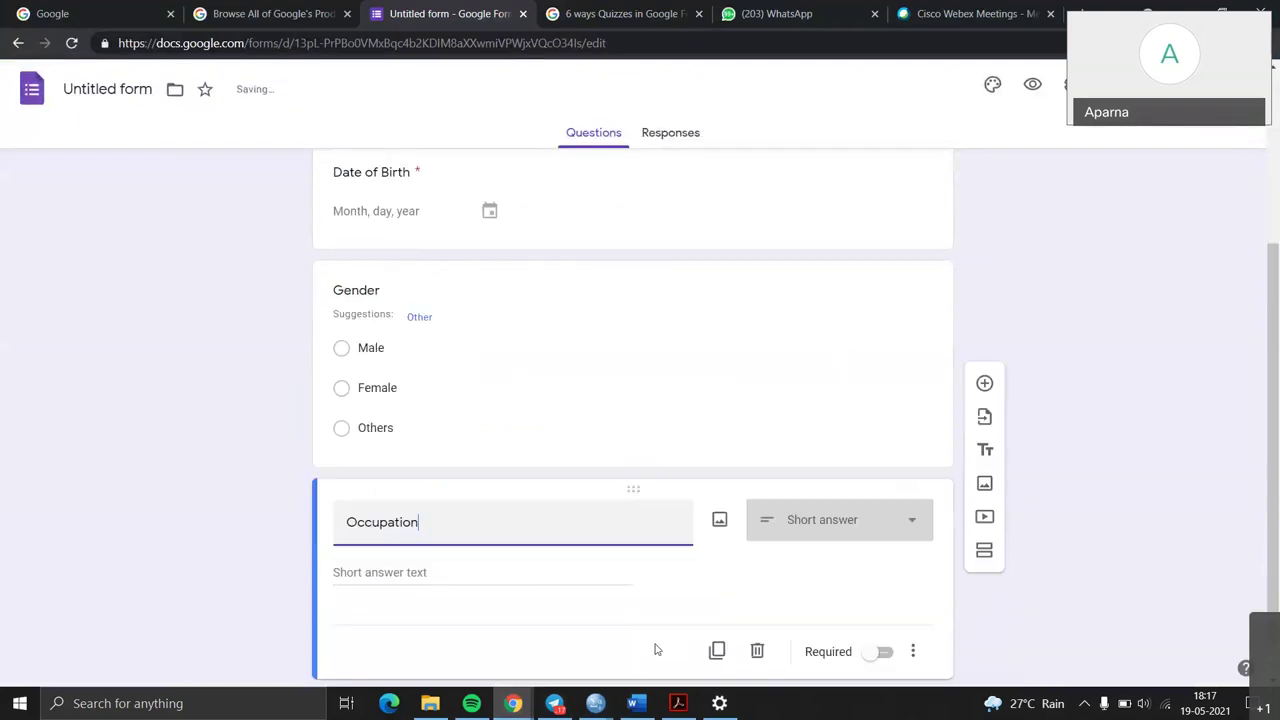
pyautogui.click(848, 487)
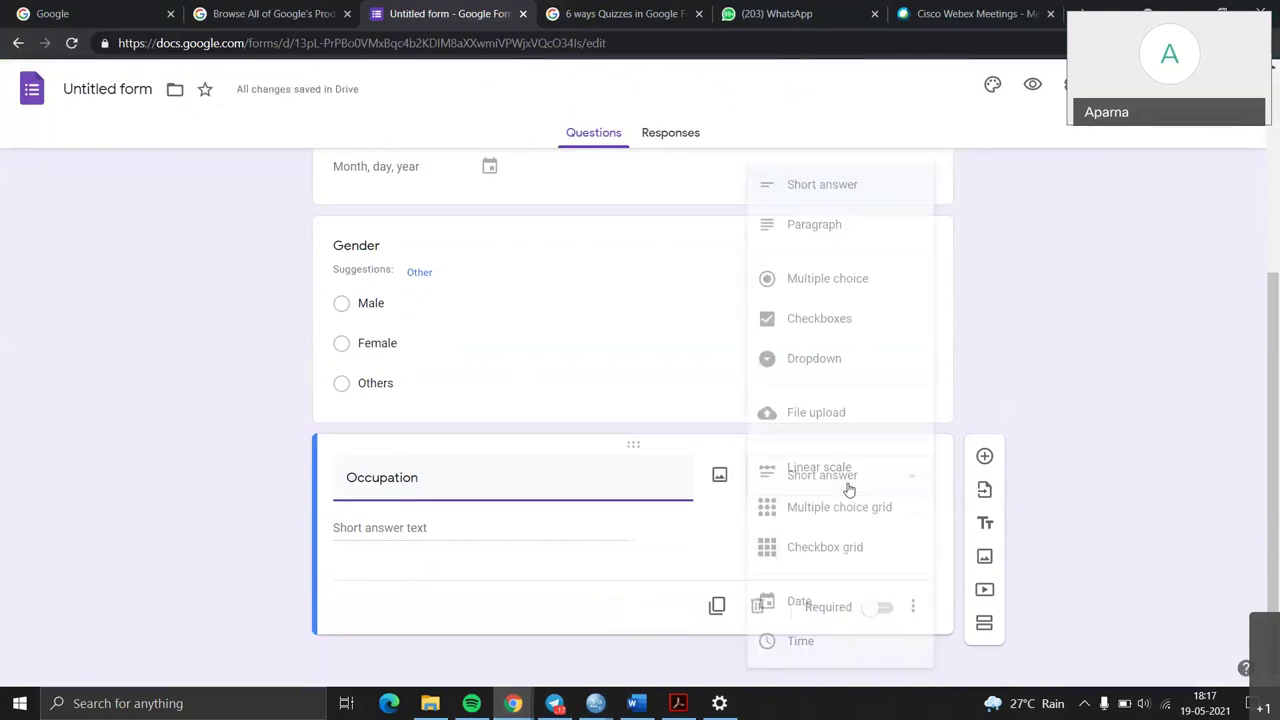
pyautogui.click(829, 285)
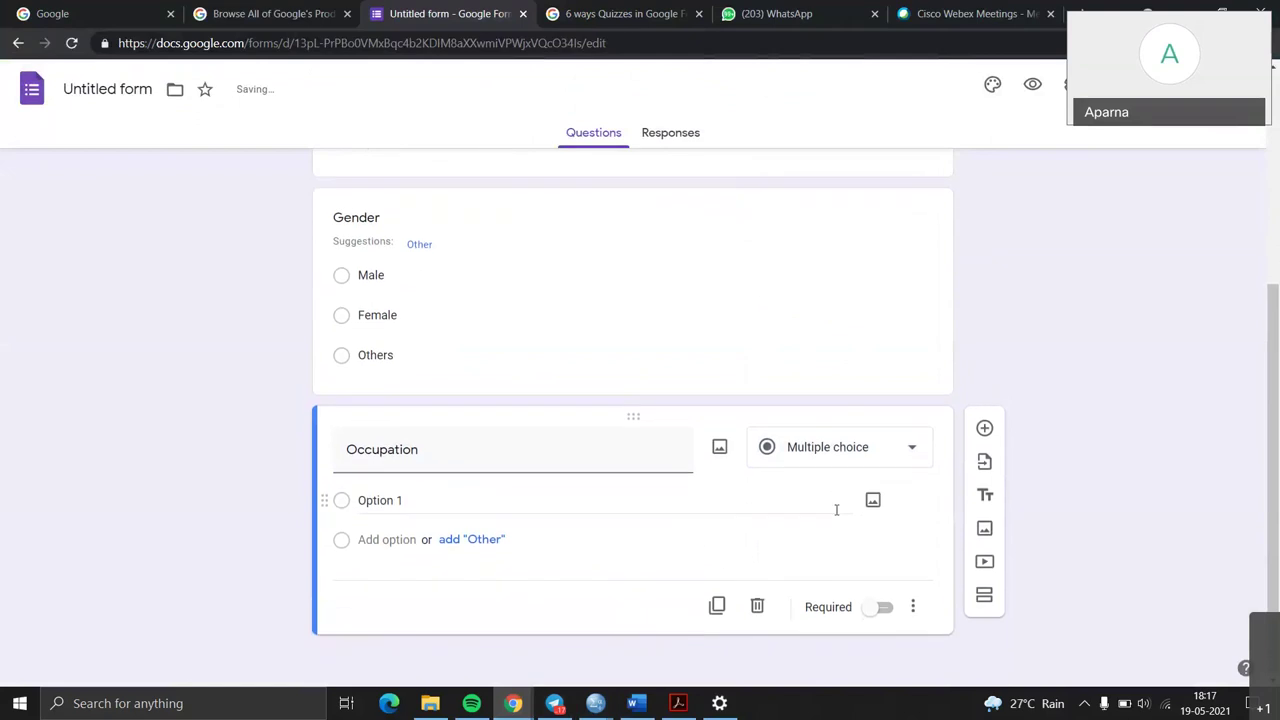
pyautogui.click(903, 460)
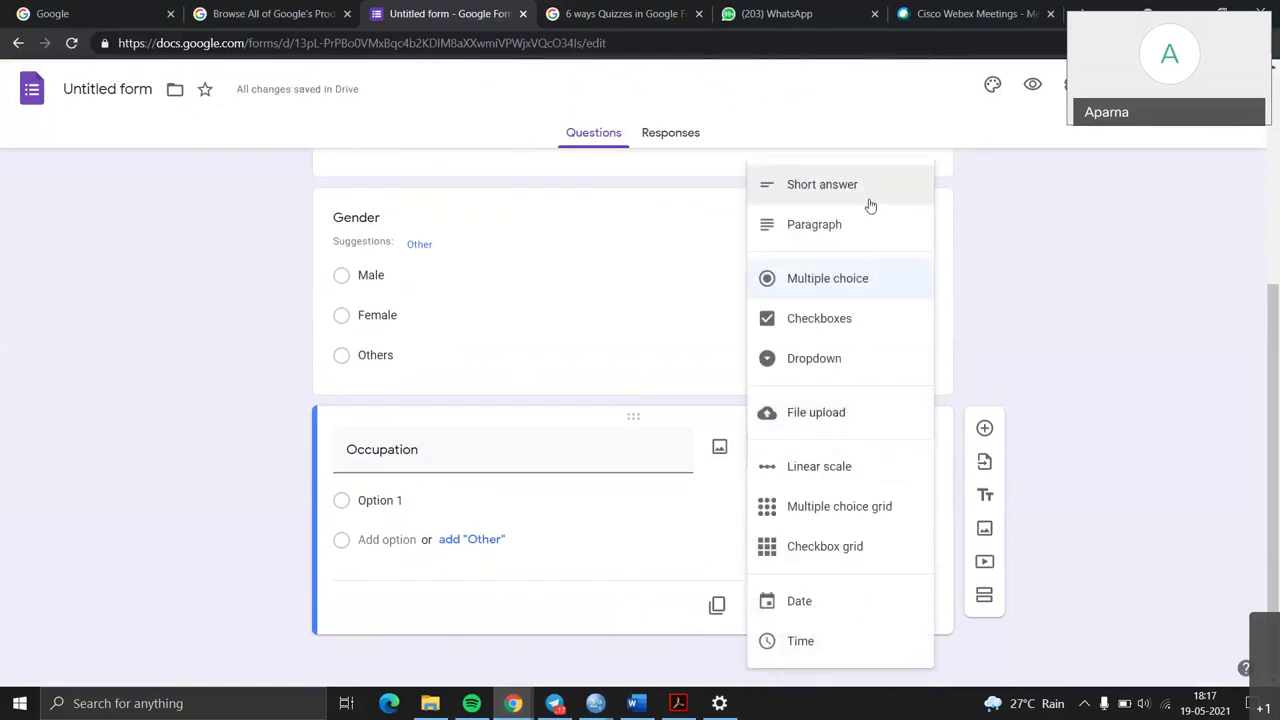
# Step: Enter the Occupation options "Government employee", "Private Employee", "Students" and "Others"
pyautogui.click(405, 500)
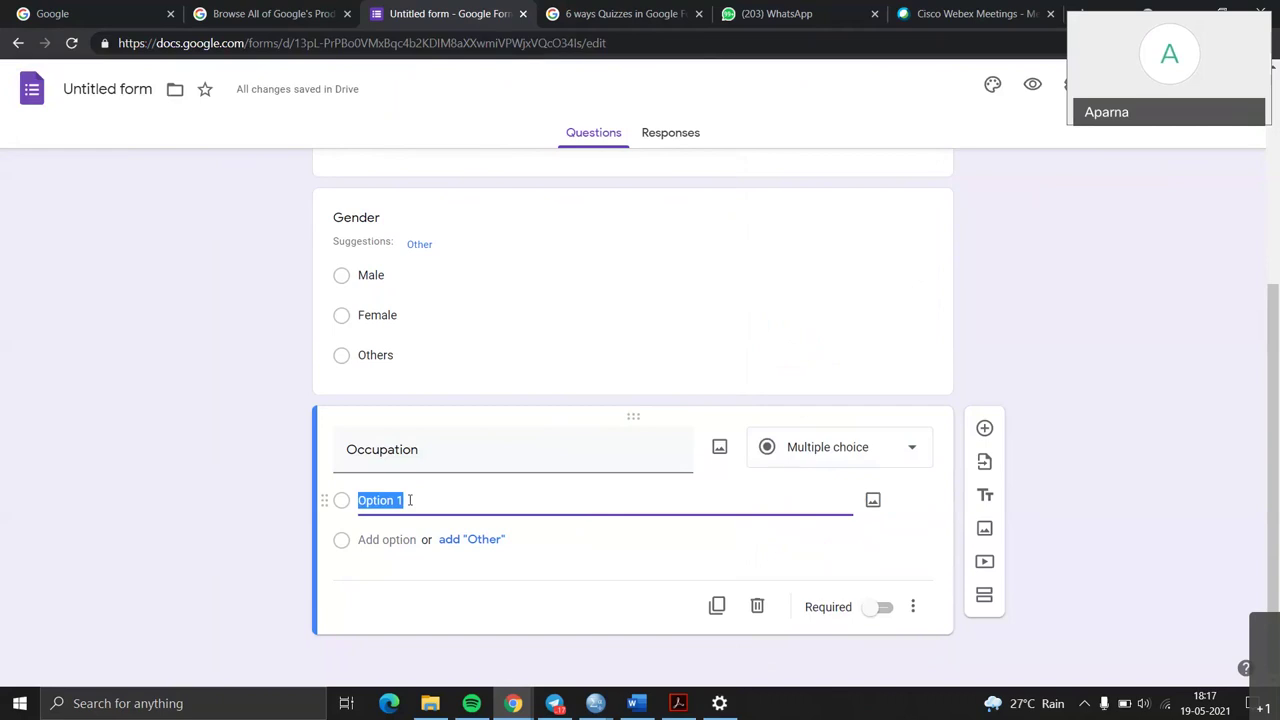
pyautogui.write('Government employee')
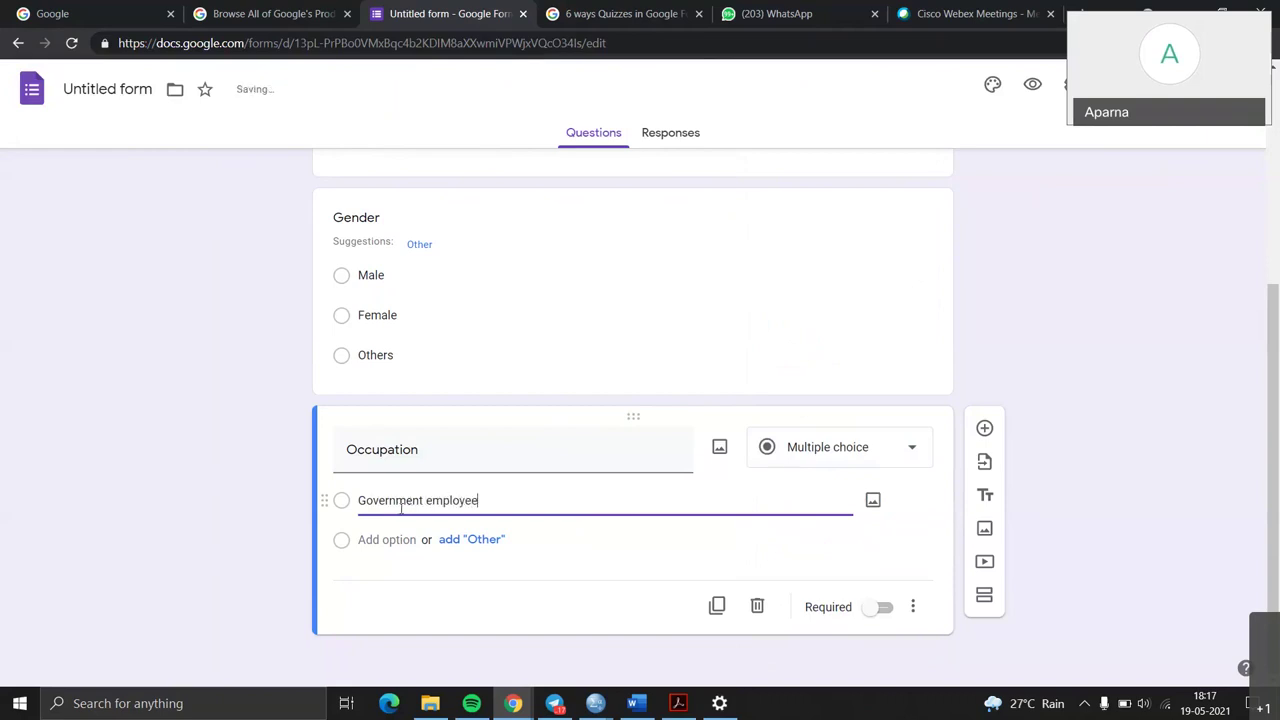
pyautogui.click(404, 539)
pyautogui.write('Private ')
pyautogui.write('Emn')
pyautogui.write('ployee')
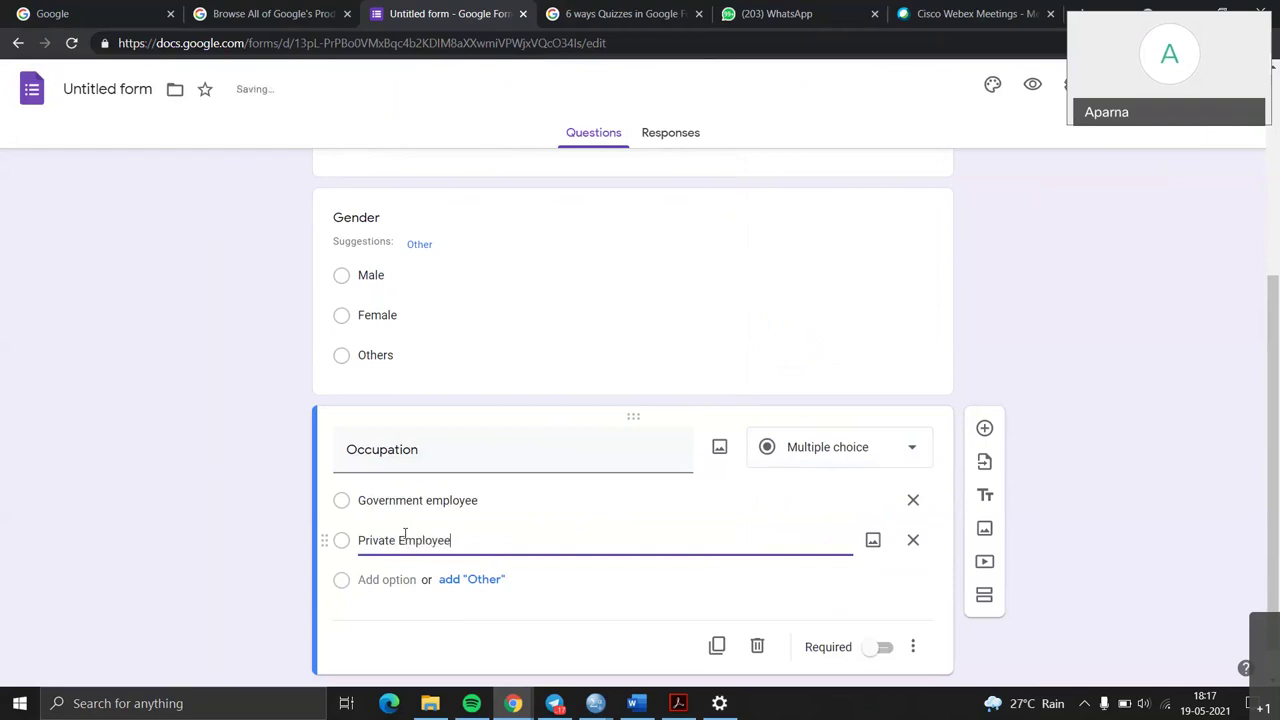
pyautogui.click(386, 580)
pyautogui.write('Students')
pyautogui.click(386, 620)
pyautogui.write('Others')
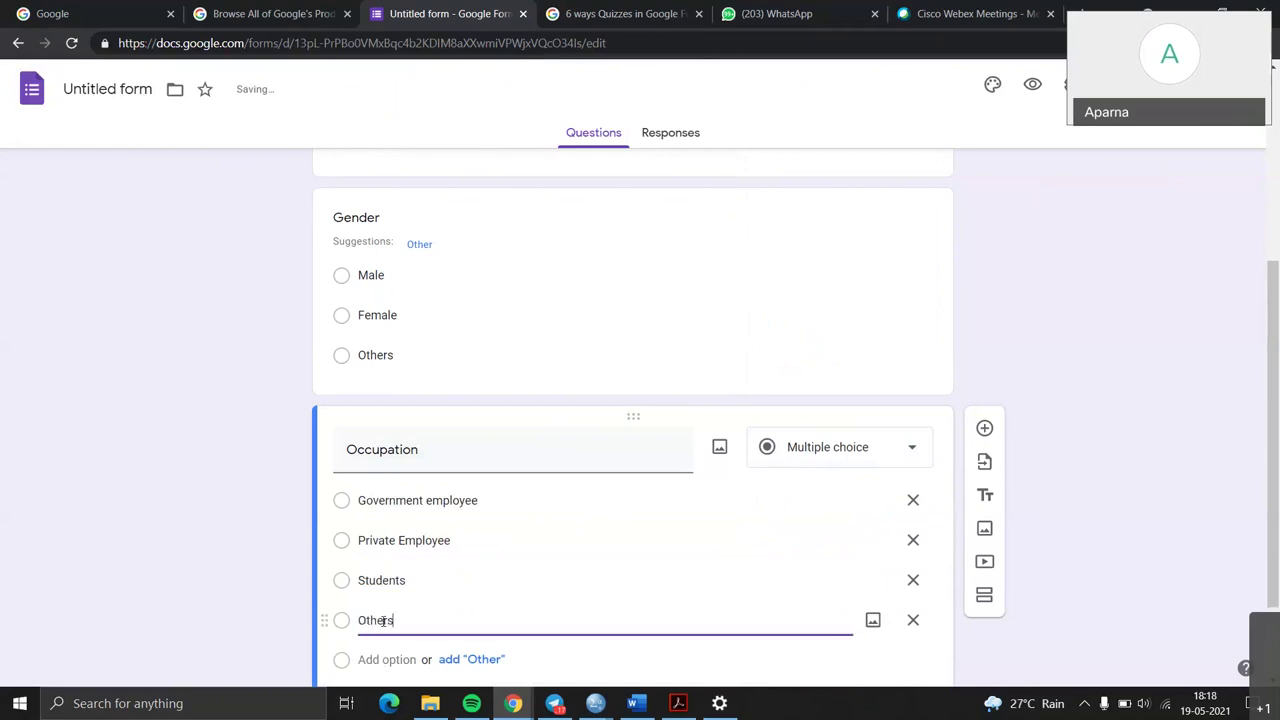
# Step: Replace the "Others" option of the Occupation question with the built-in "Other" write-in choice and make the question required
pyautogui.scroll(-1, 540, 608)
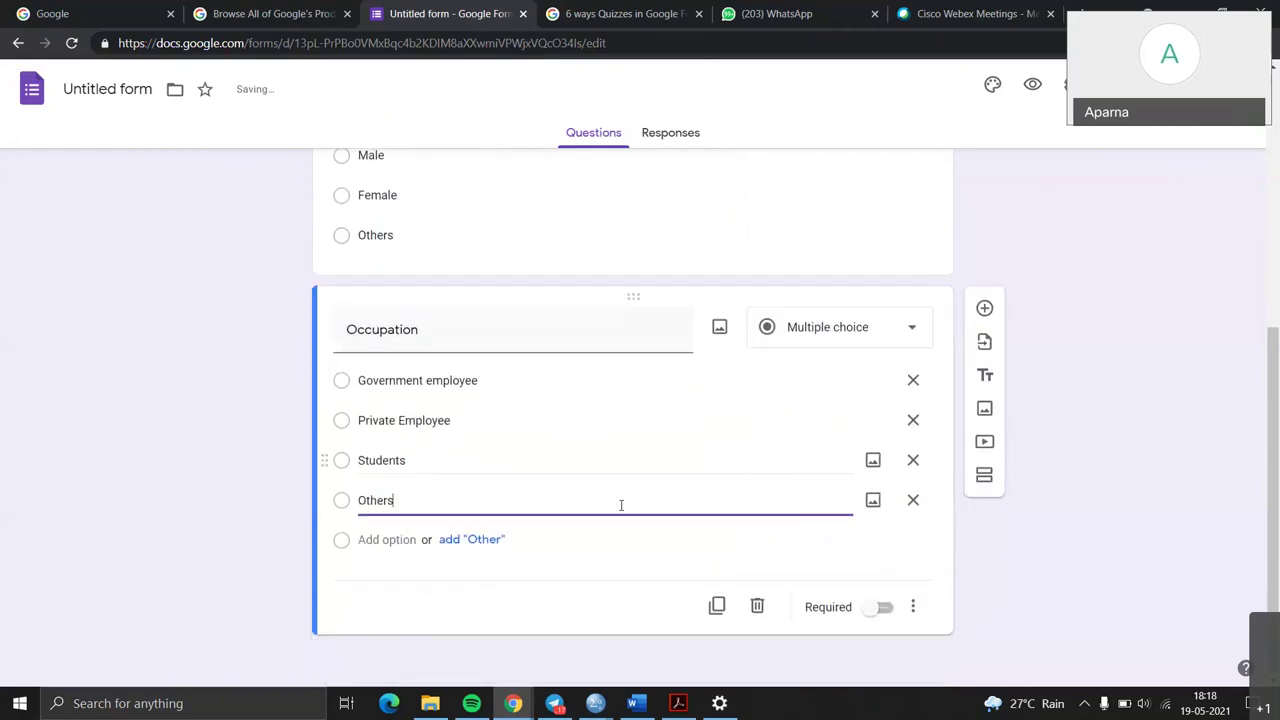
pyautogui.click(485, 541)
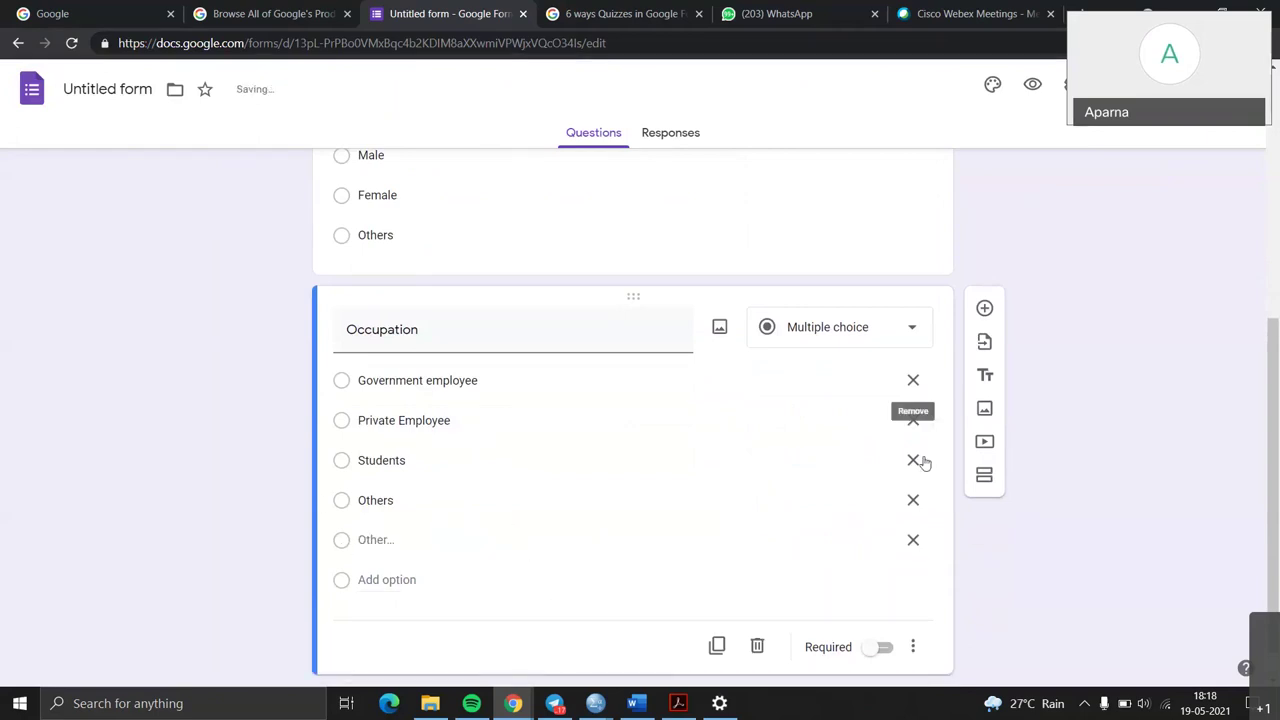
pyautogui.click(912, 500)
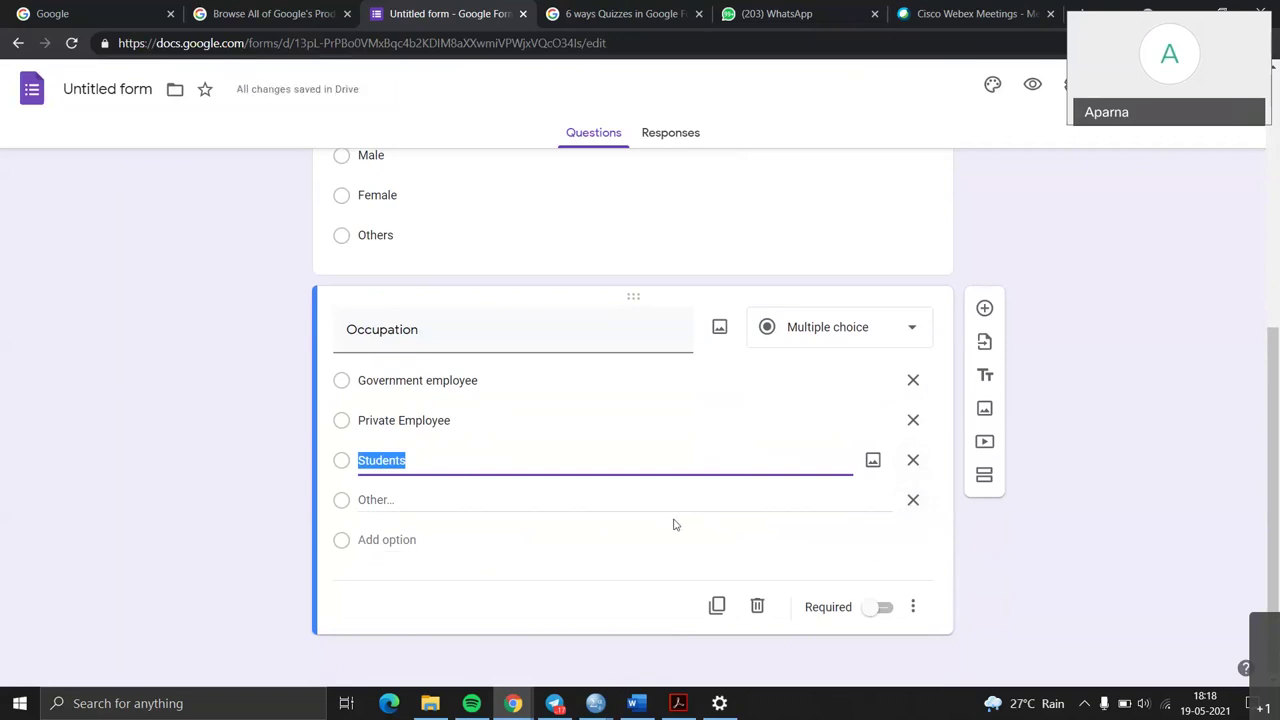
pyautogui.click(888, 612)
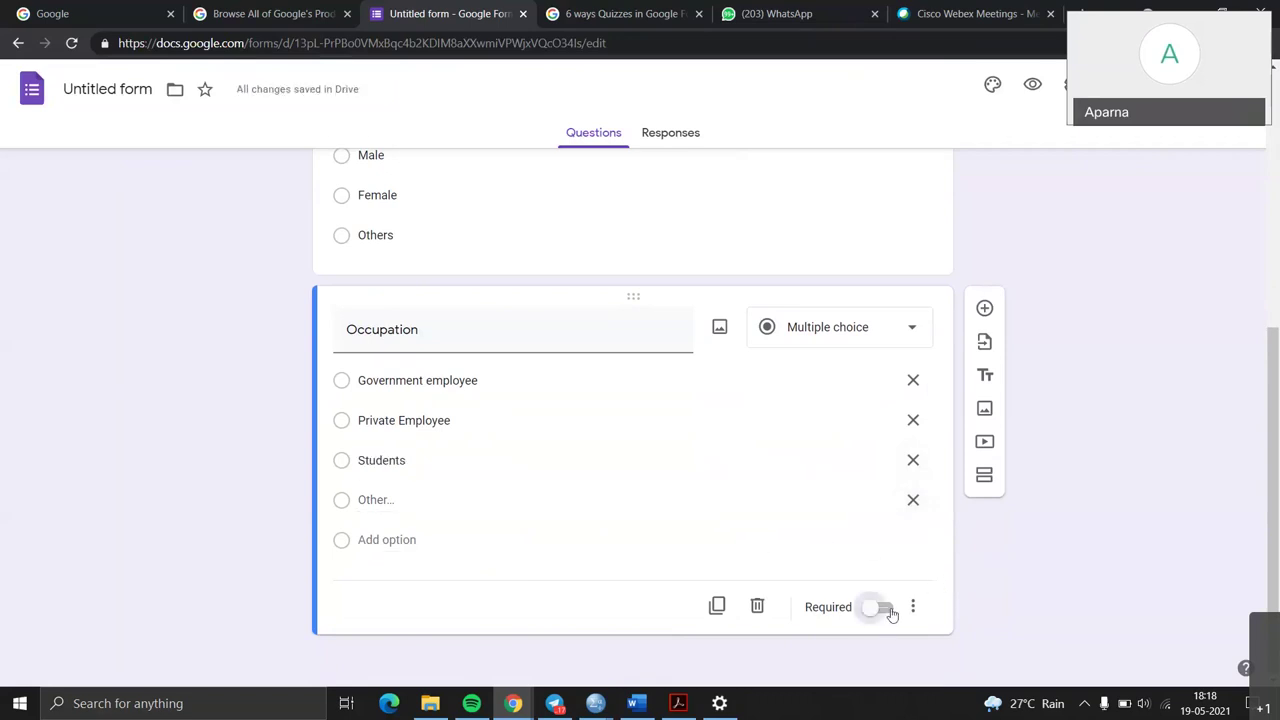
# Step: Make the Gender question required
pyautogui.scroll(2, 786, 459)
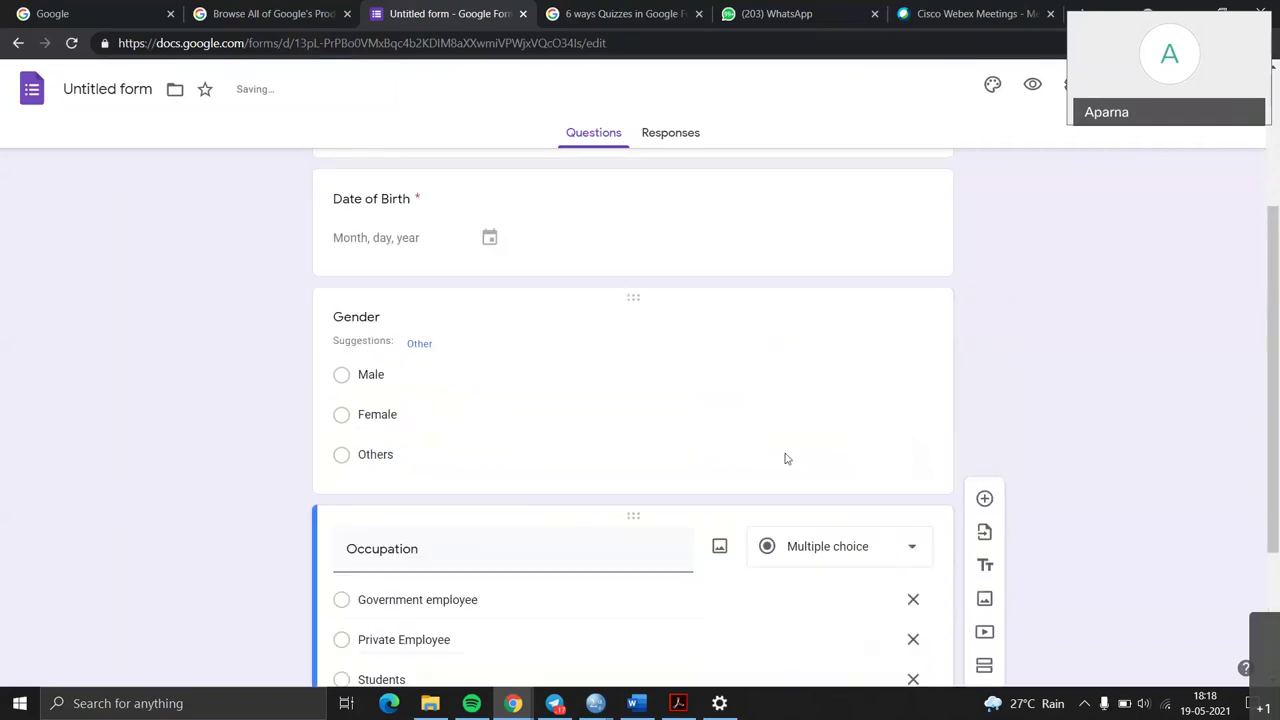
pyautogui.click(786, 459)
pyautogui.click(886, 596)
# Step: Add a fifth question below the Occupation question and look up question 5 in the Word questionnaire
pyautogui.scroll(-2, 889, 597)
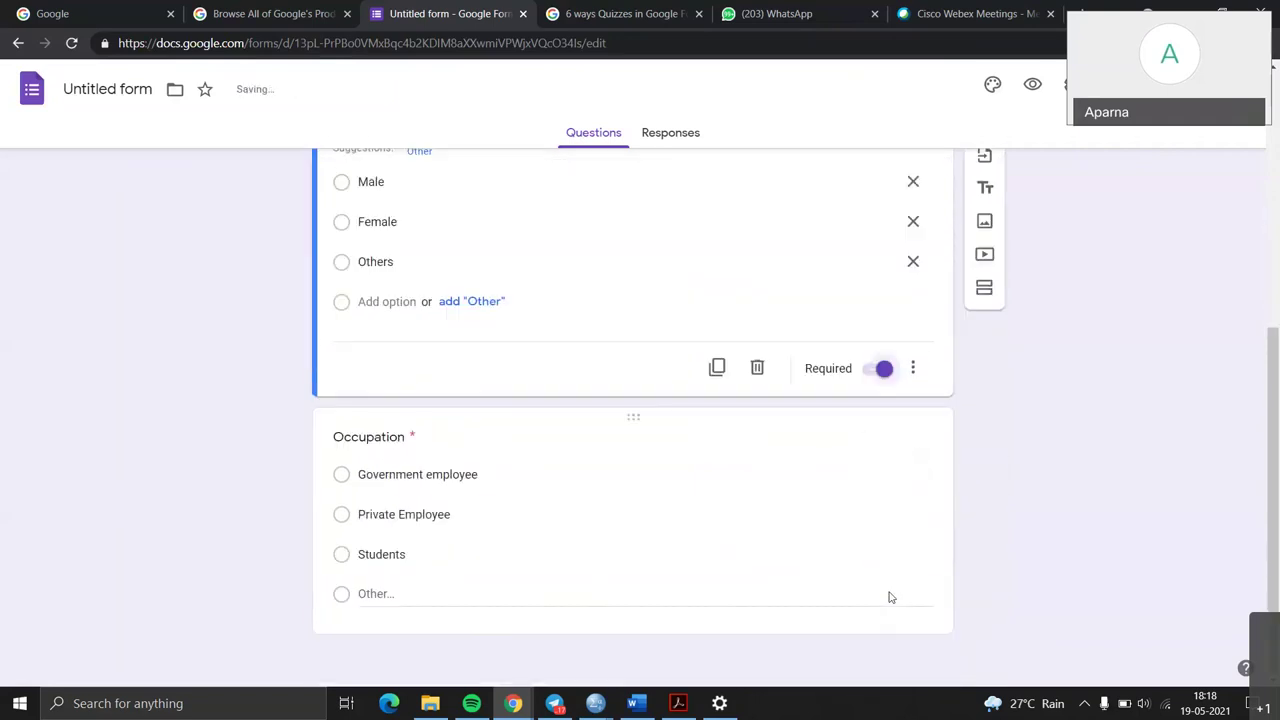
pyautogui.click(879, 457)
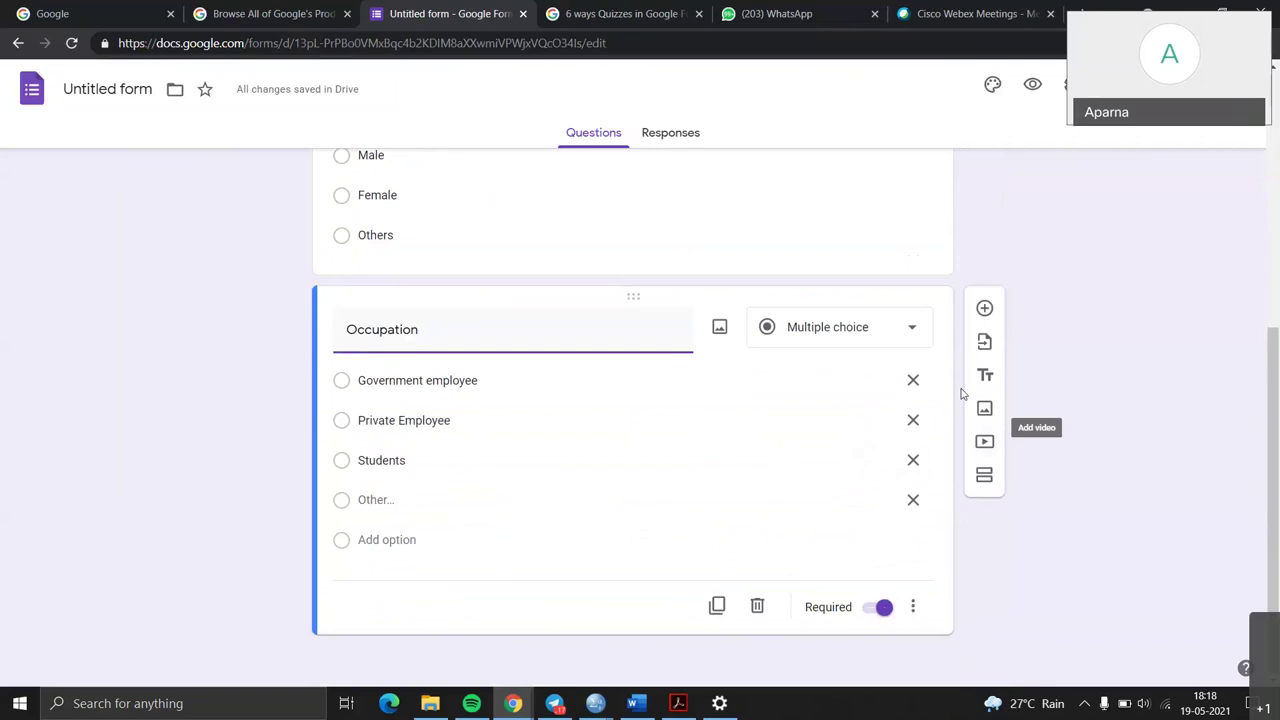
pyautogui.click(981, 315)
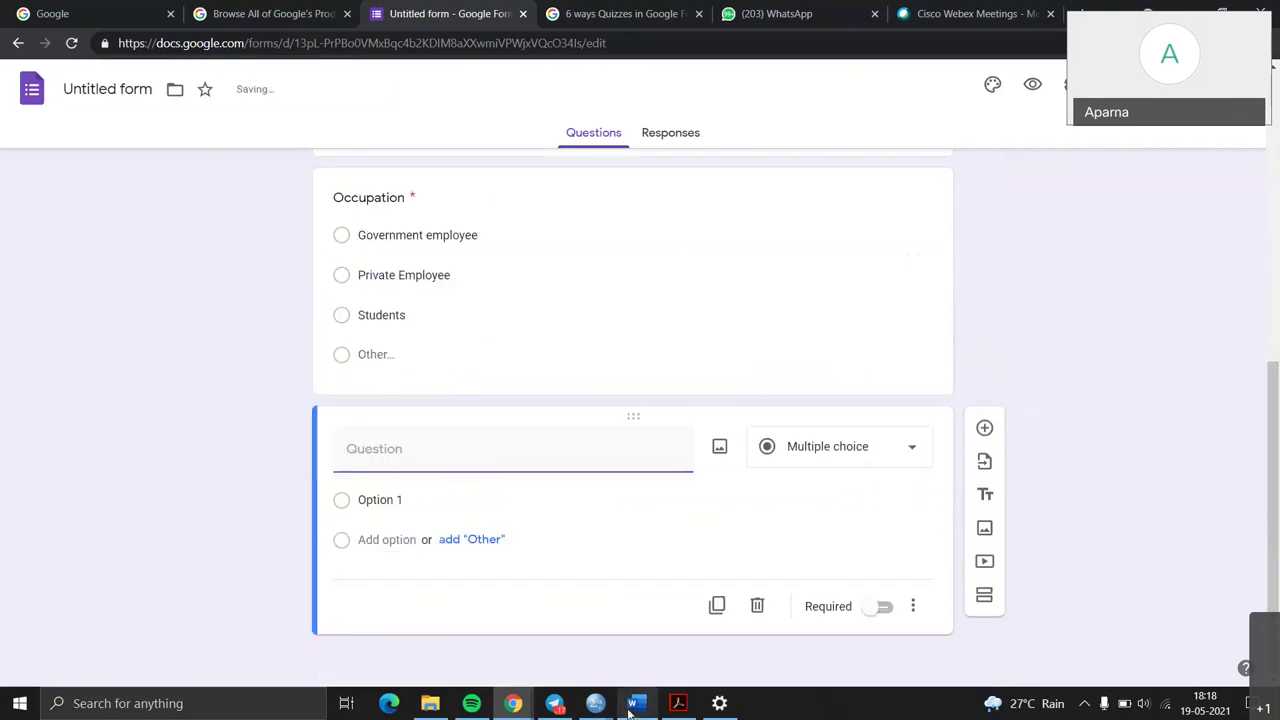
pyautogui.click(633, 703)
pyautogui.scroll(-5, 587, 474)
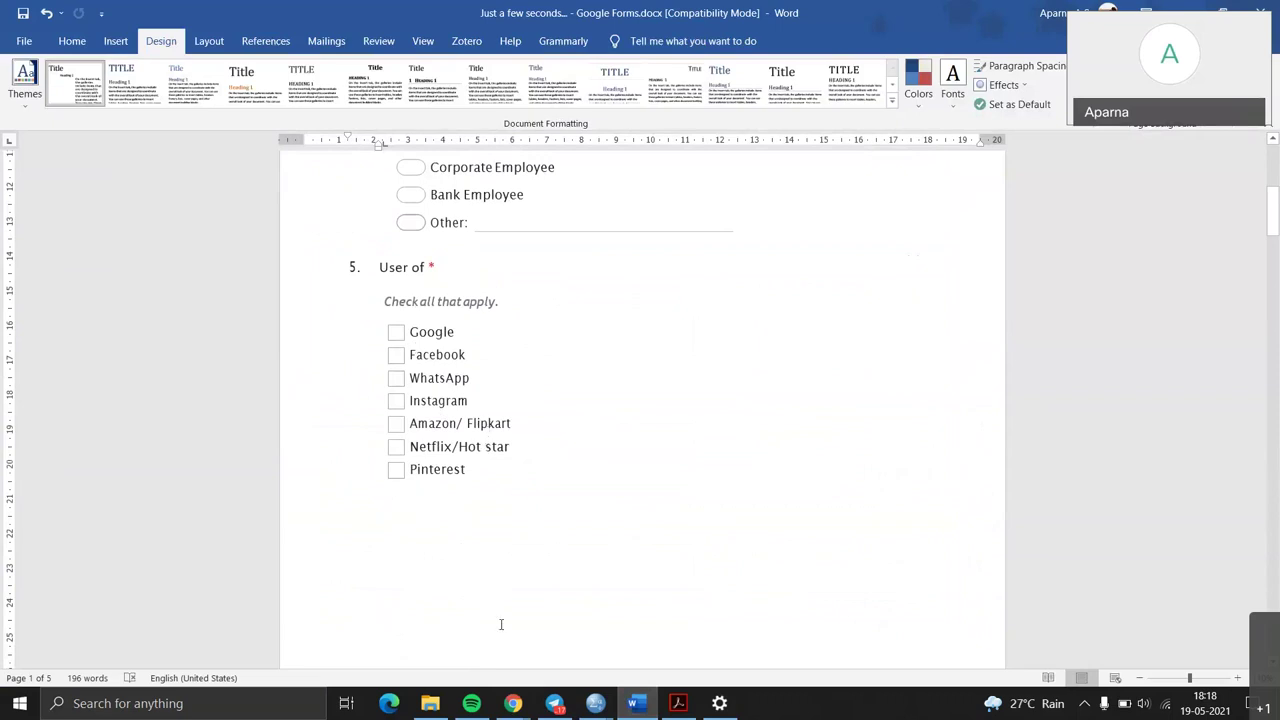
pyautogui.click(636, 712)
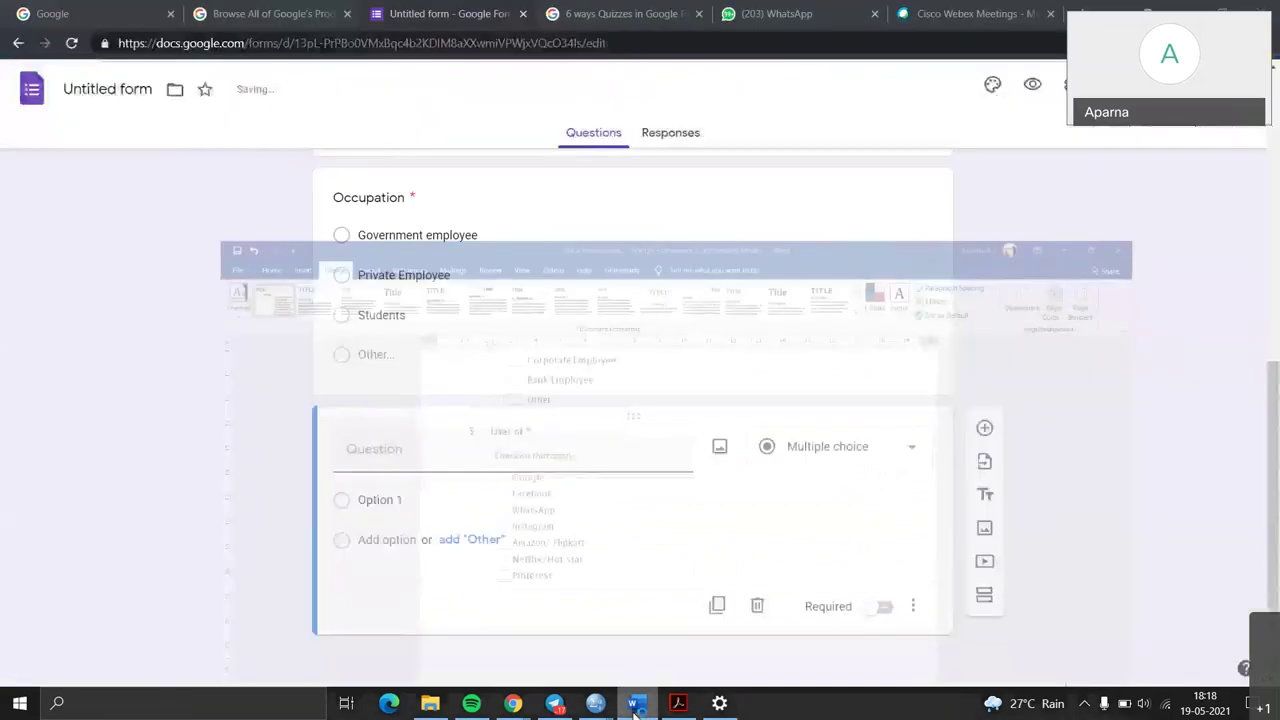
# Step: Title the new question "Users of" and set its answer type to Checkboxes
pyautogui.write('U')
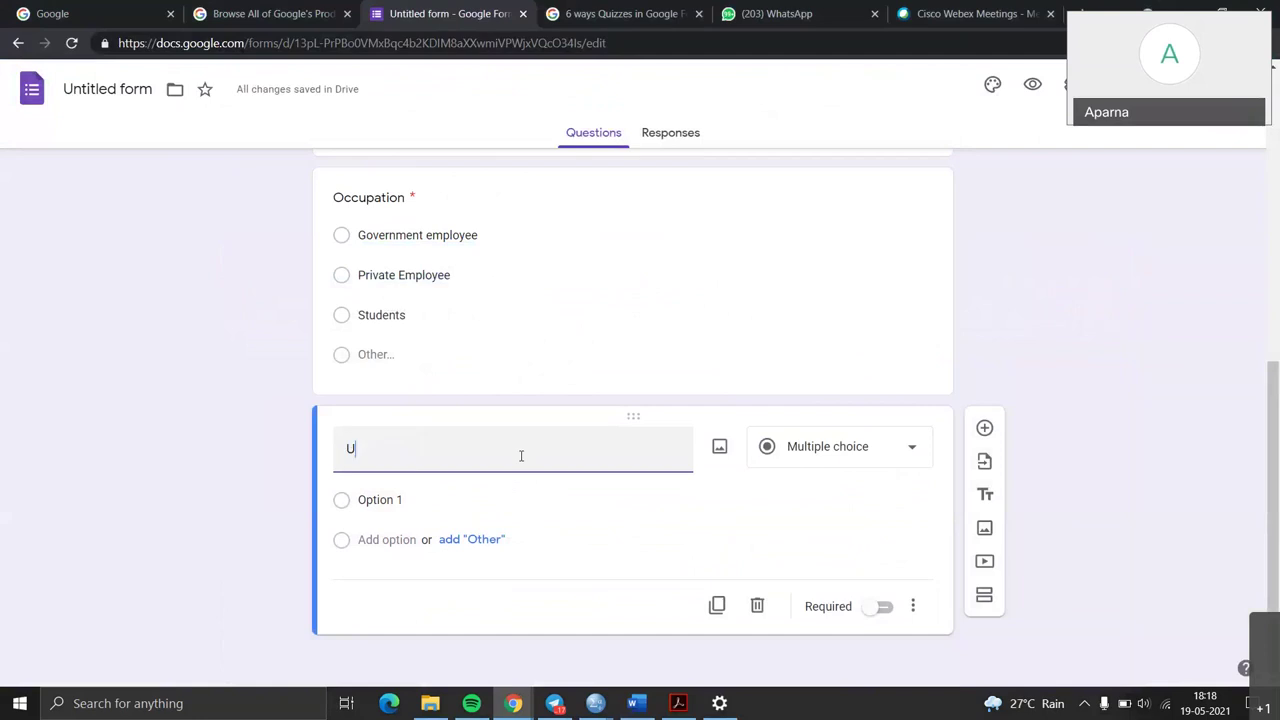
pyautogui.write('sers of')
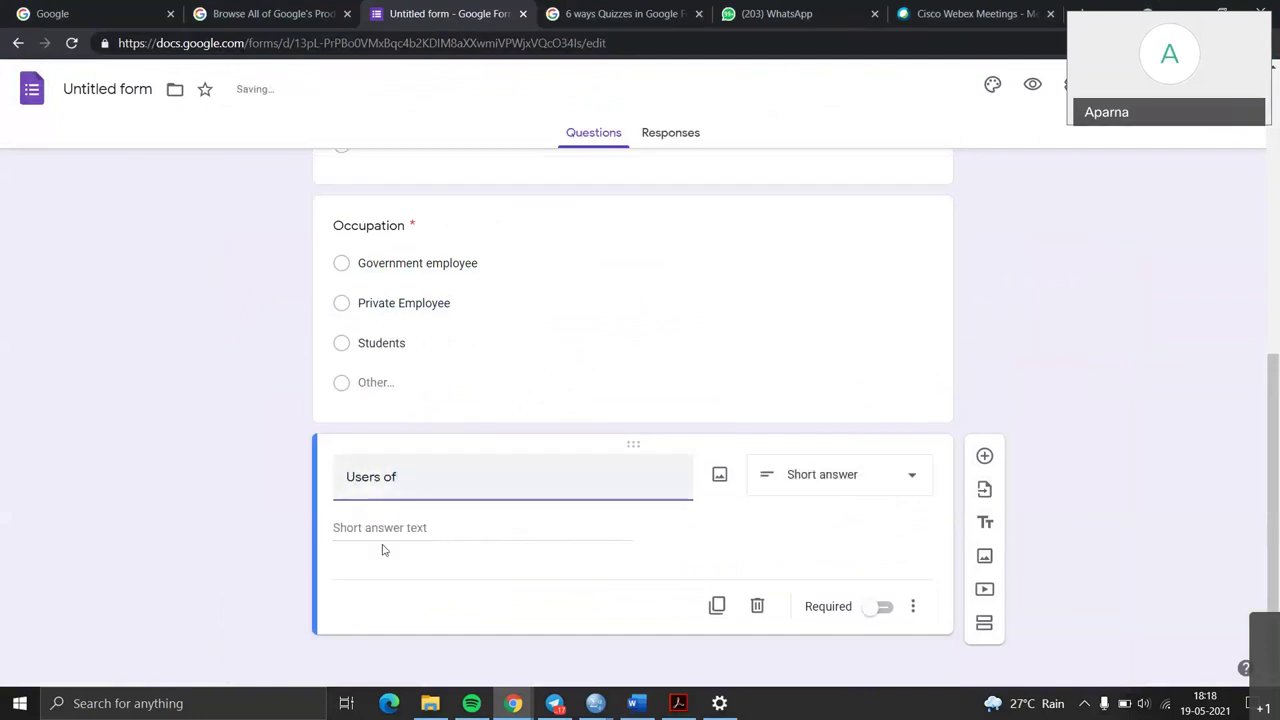
pyautogui.click(825, 486)
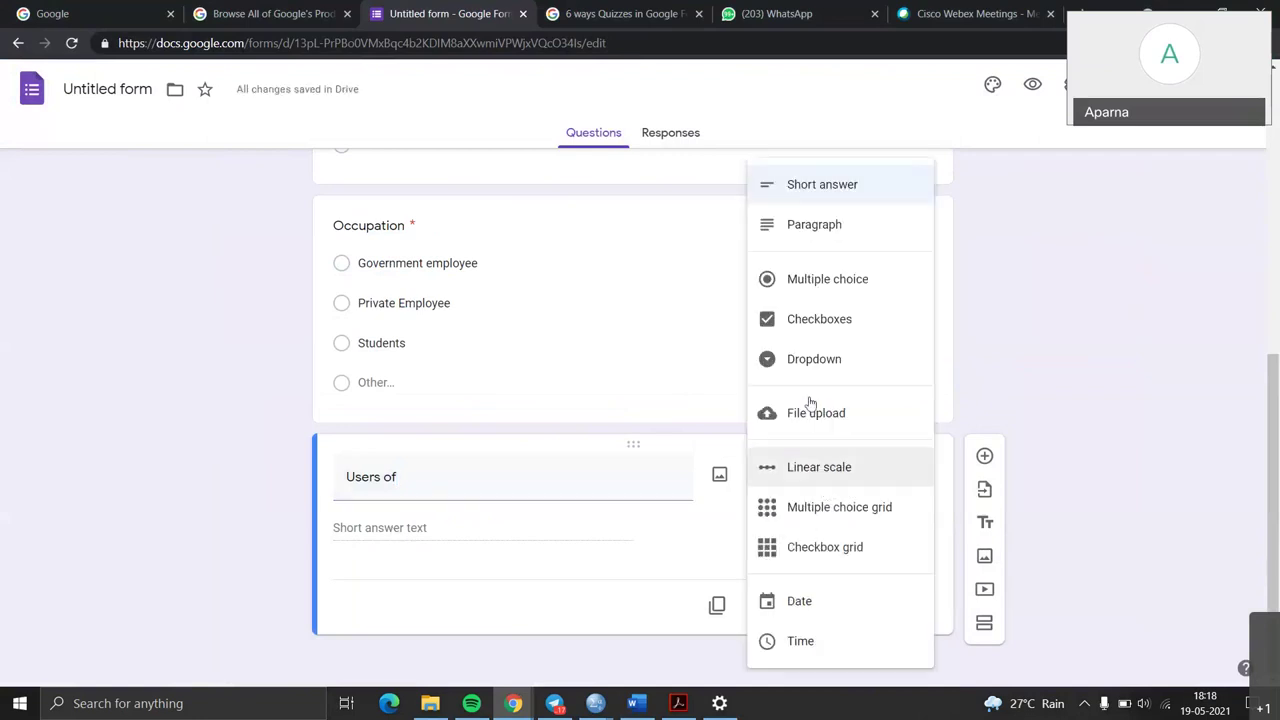
pyautogui.click(826, 320)
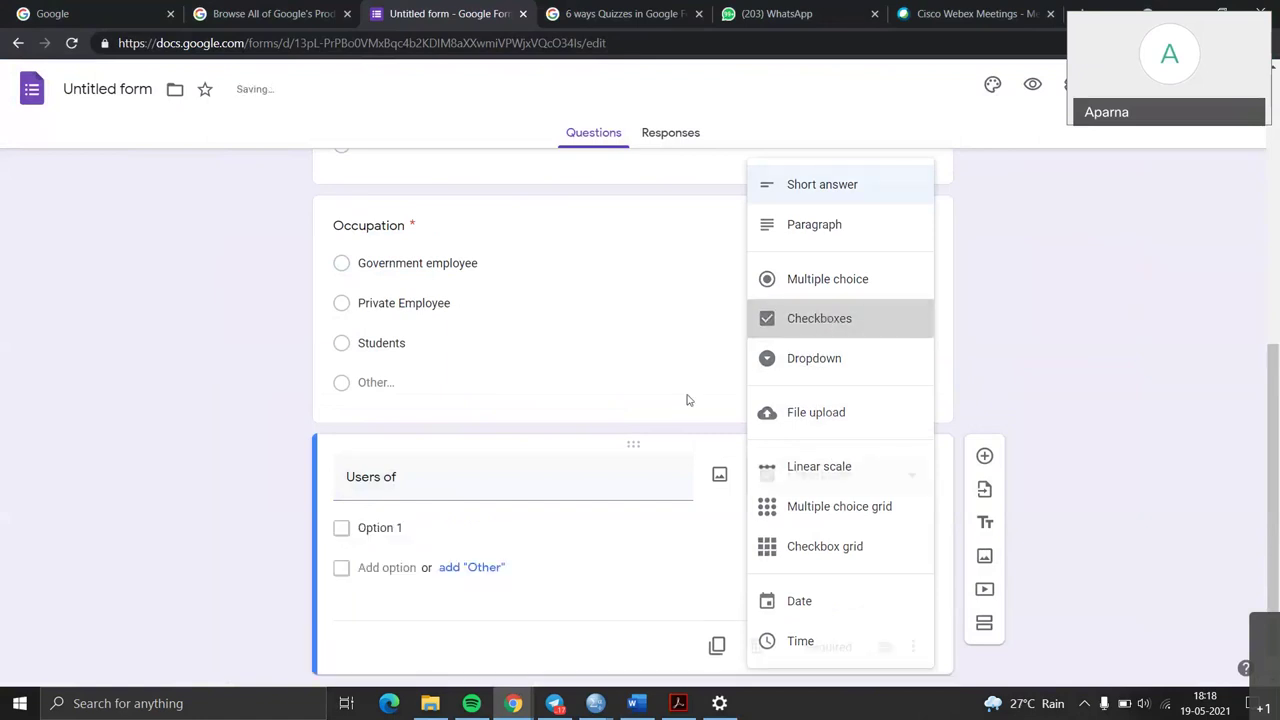
# Step: Enter "Google", "Whatsapp" and "Instagram" as the first three options of the "Users of" question
pyautogui.click(401, 528)
pyautogui.write('Google .')
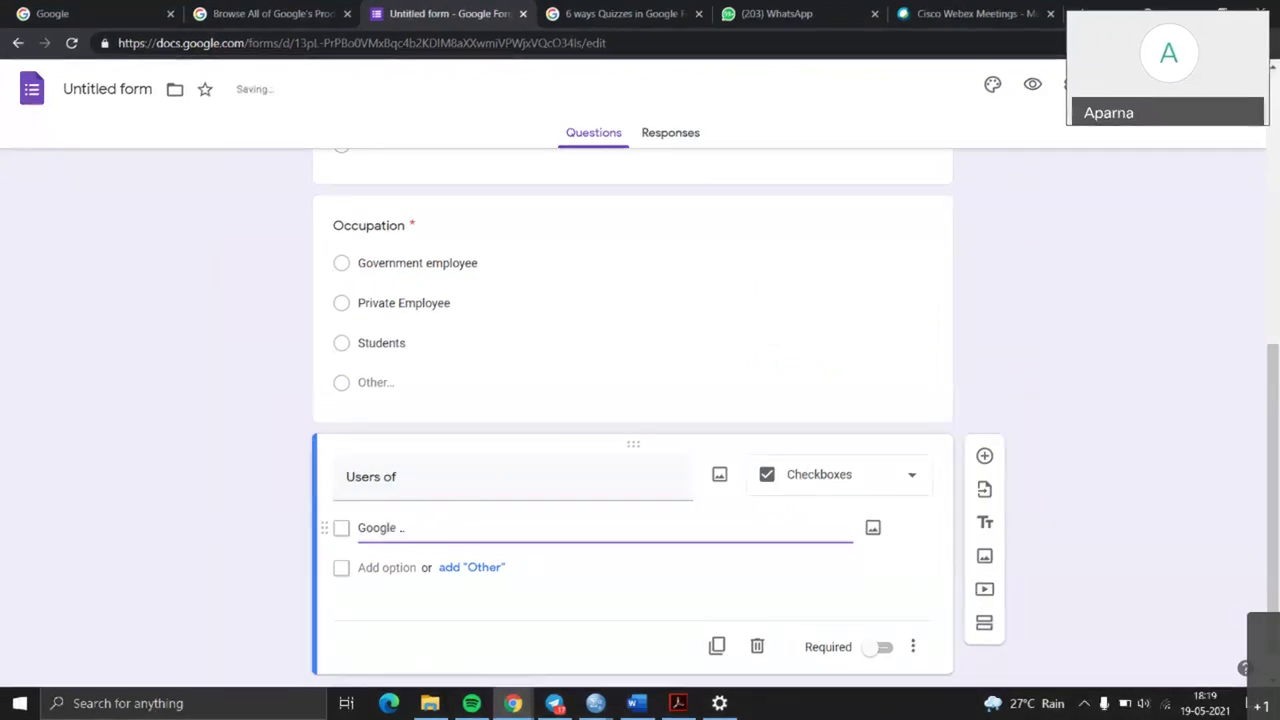
pyautogui.press('Return')
pyautogui.write('W')
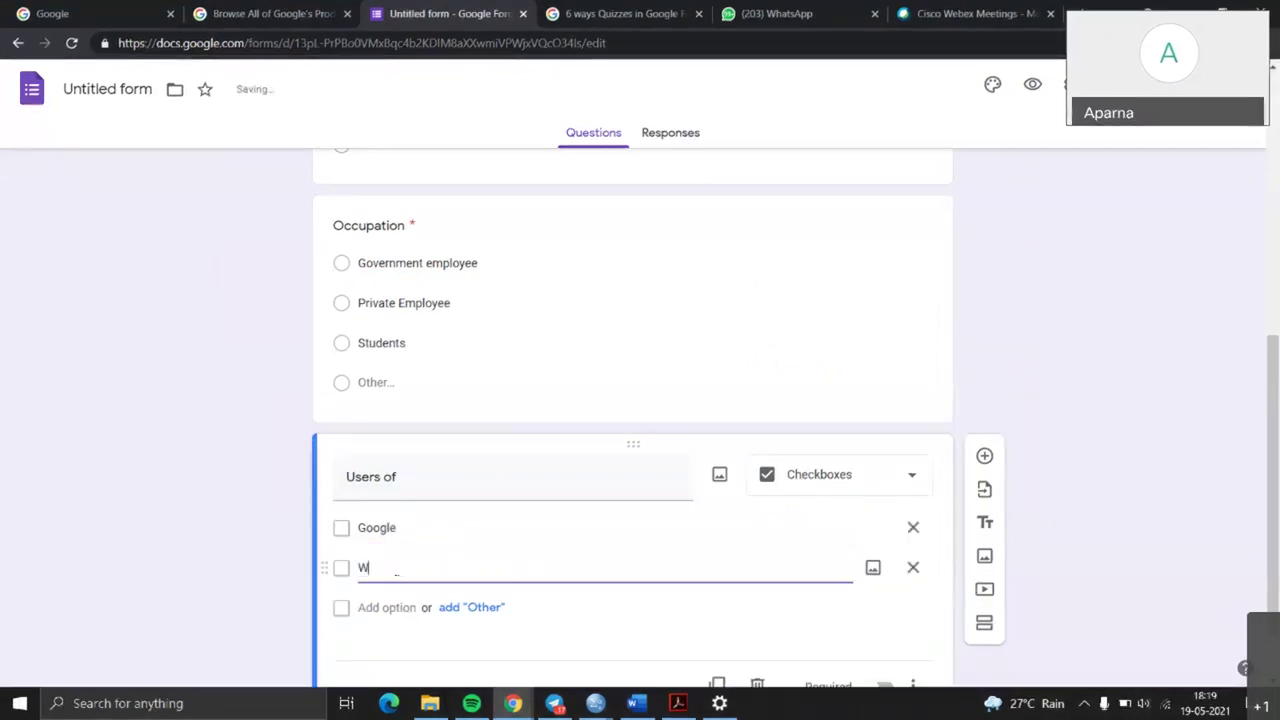
pyautogui.write('hatsapp')
pyautogui.click(395, 607)
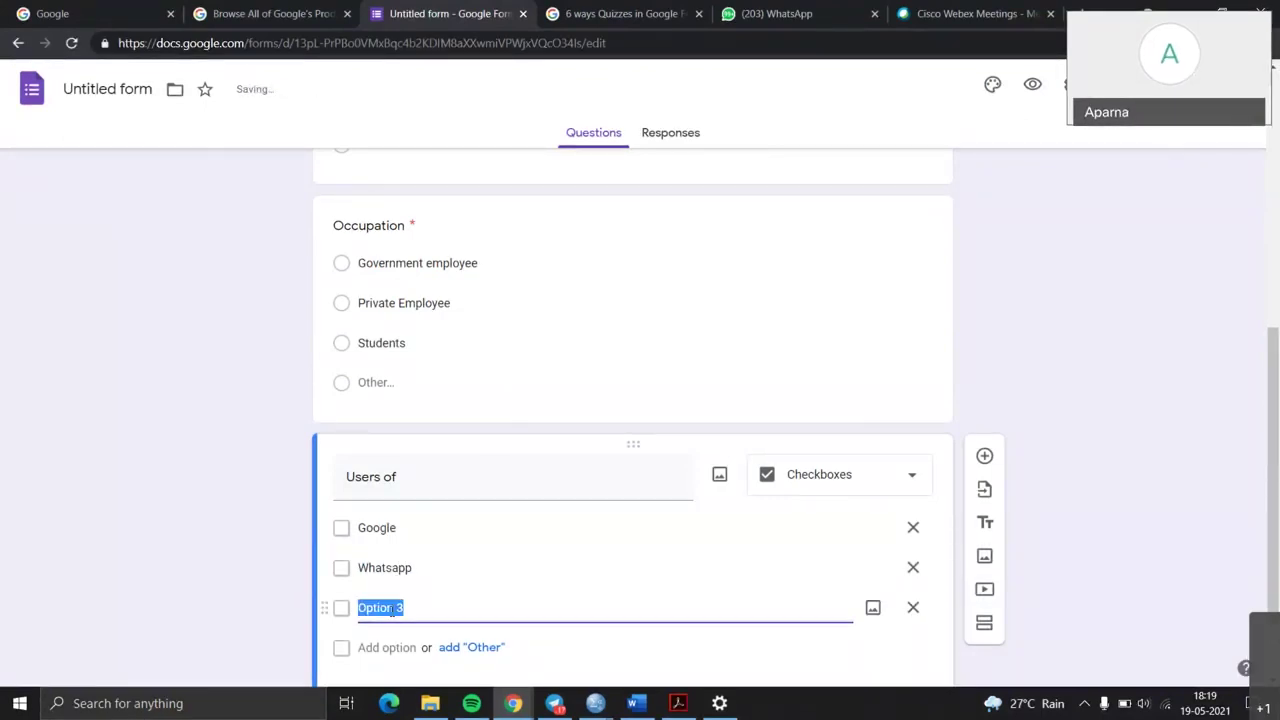
pyautogui.write('Instagram')
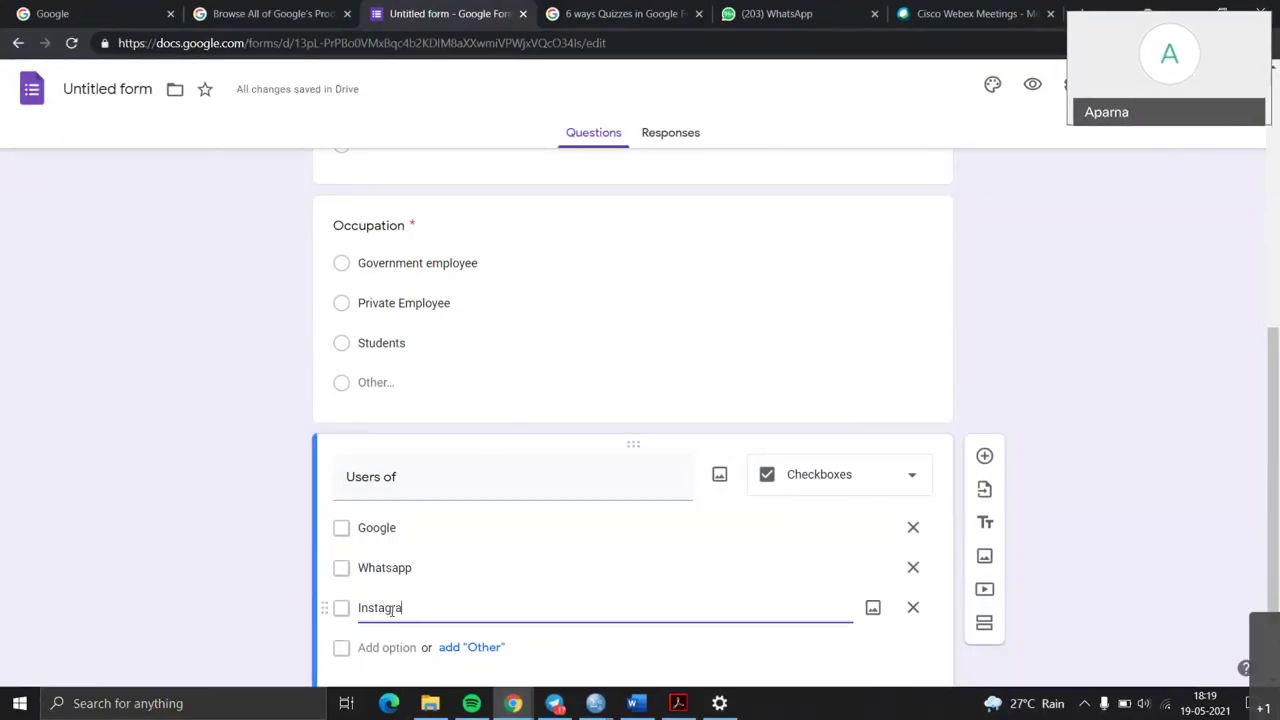
# Step: Add the options "Twitte" and "Netflix" to the "Users of" question and make the question required
pyautogui.click(388, 648)
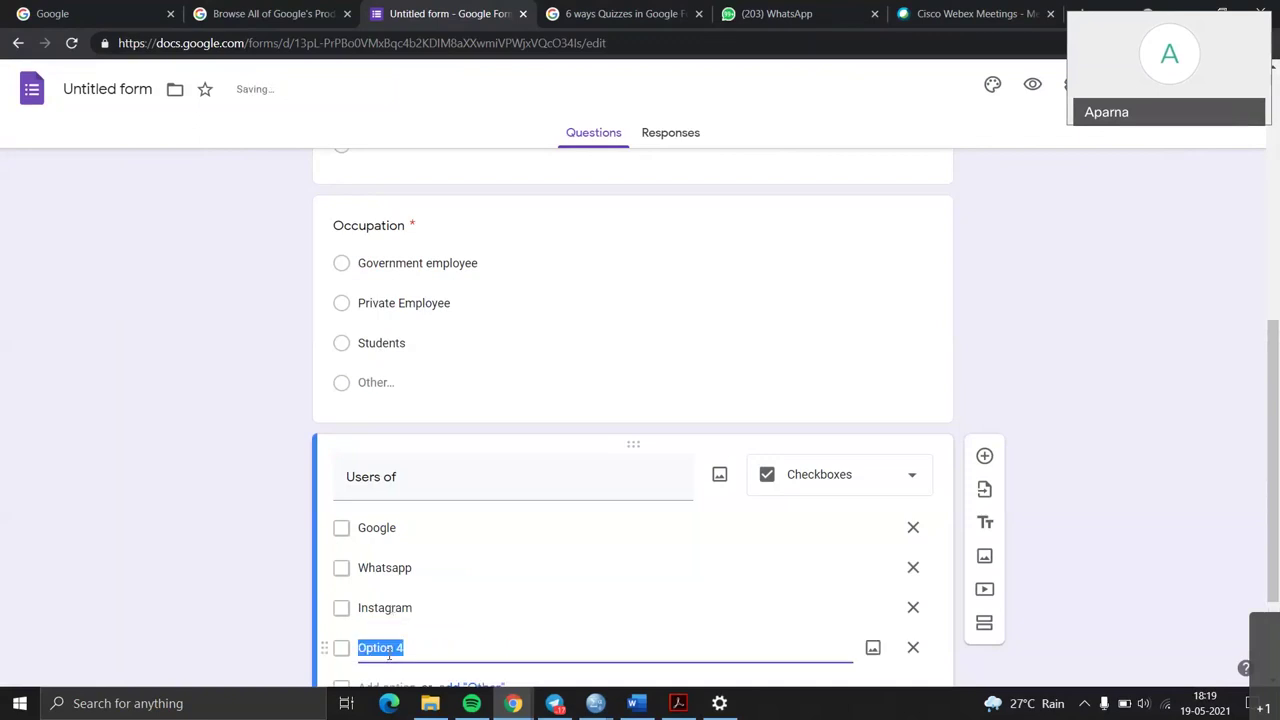
pyautogui.write('Twitte')
pyautogui.scroll(-2, 468, 680)
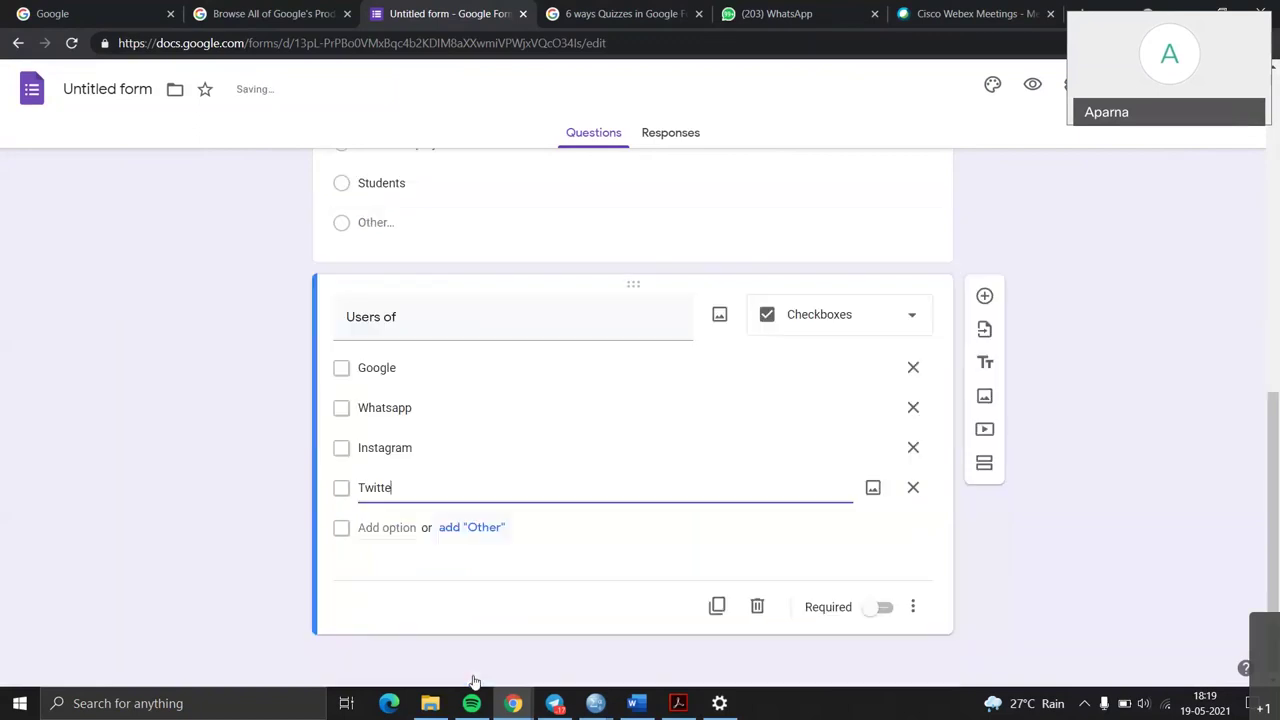
pyautogui.click(404, 527)
pyautogui.write('Netfli')
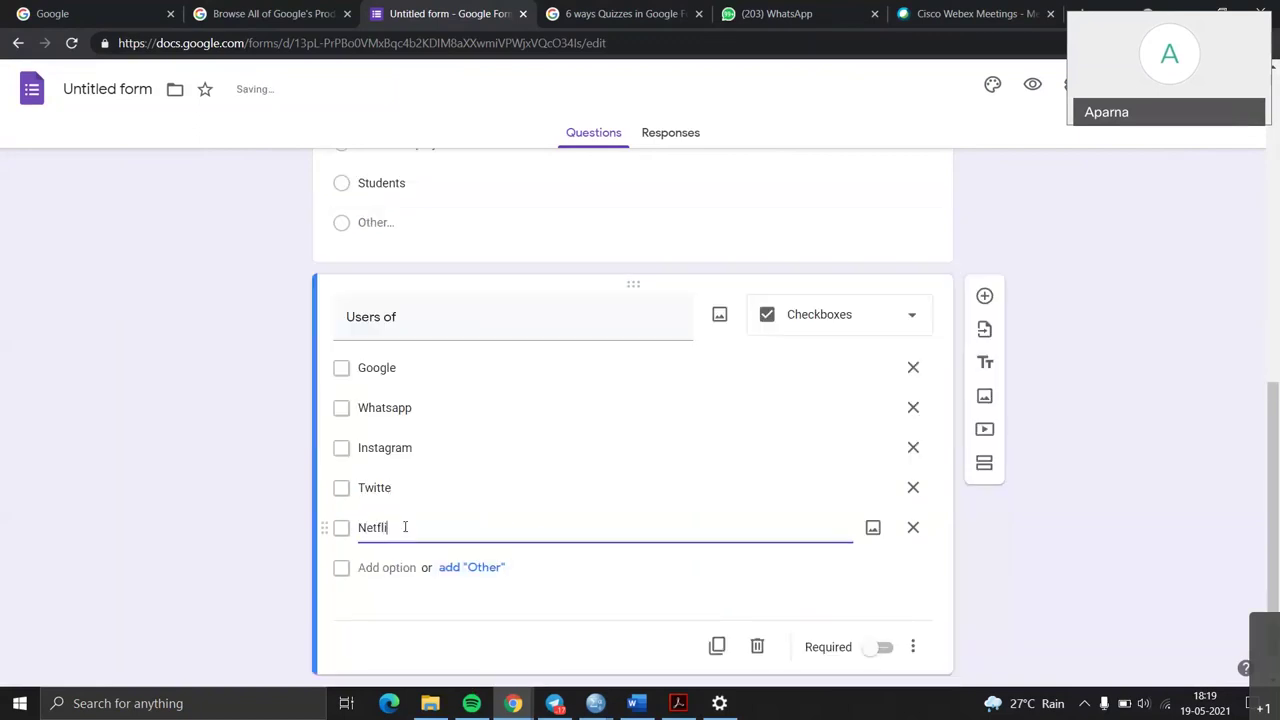
pyautogui.write('x')
pyautogui.click(890, 608)
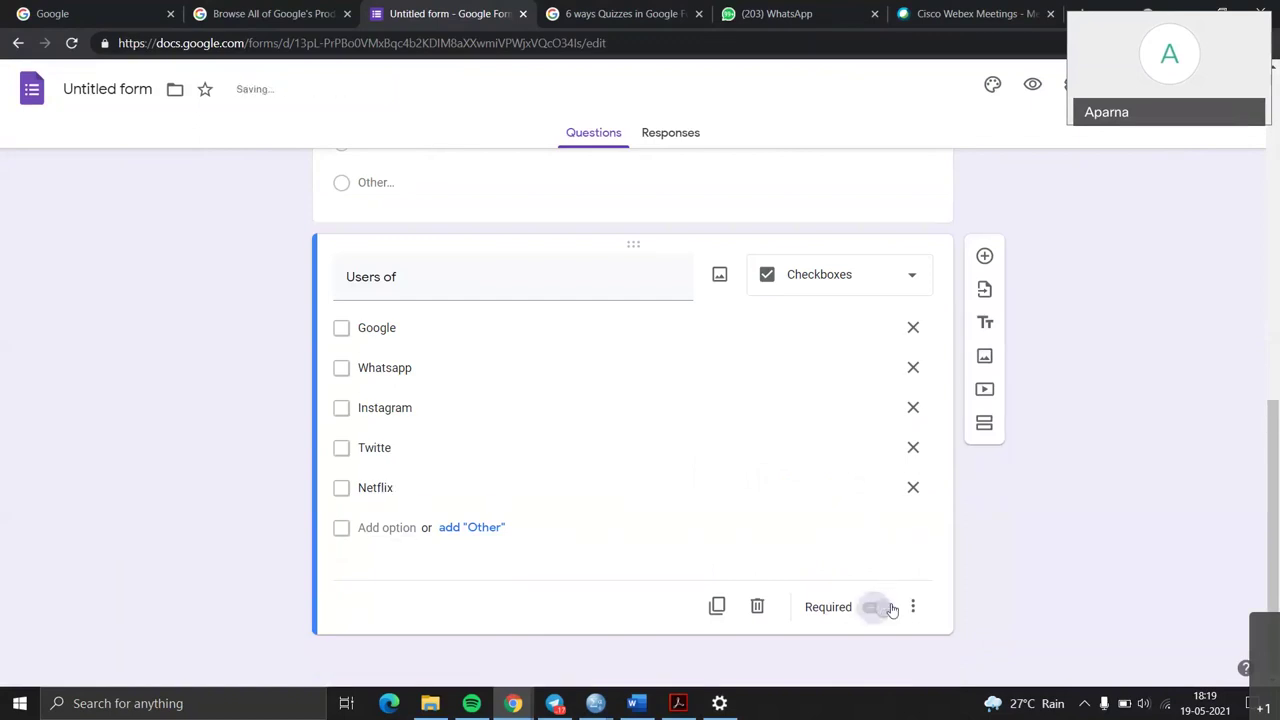
pyautogui.click(912, 607)
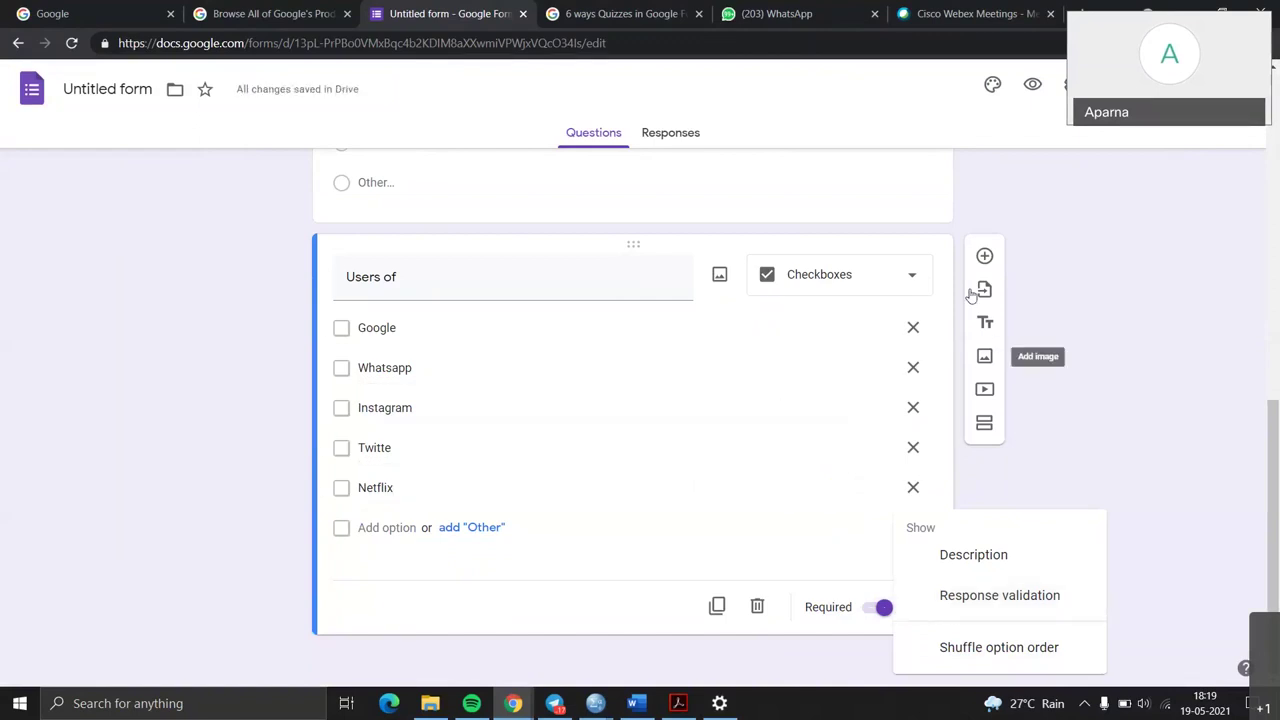
# Step: Add a sixth question below the "Users of" question and review question 6 with its rating table in the Word questionnaire
pyautogui.click(985, 260)
pyautogui.click(985, 258)
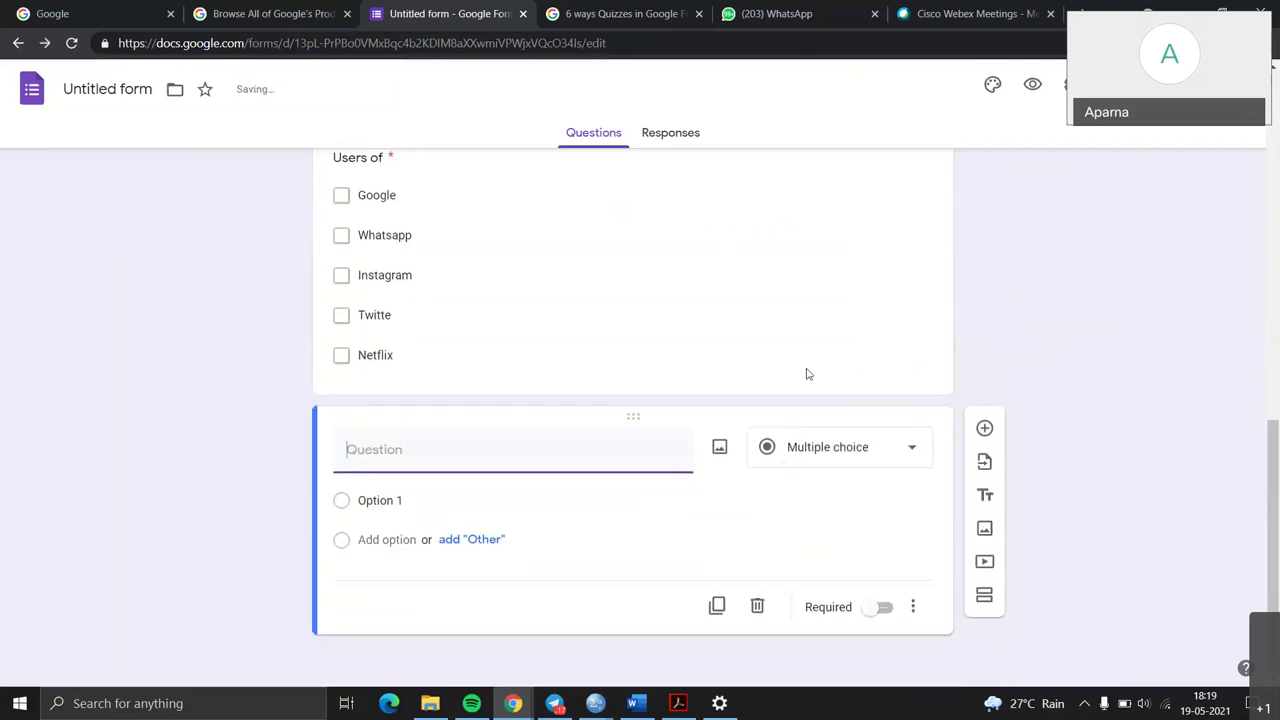
pyautogui.click(808, 360)
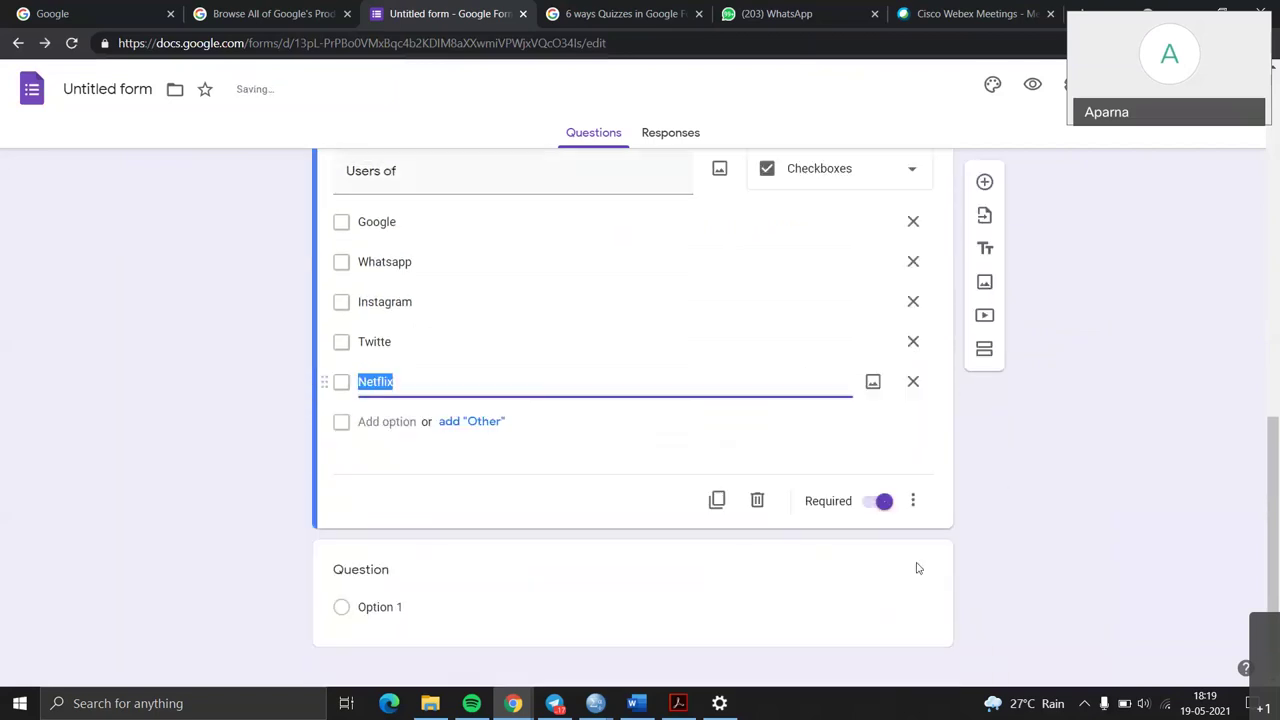
pyautogui.click(434, 563)
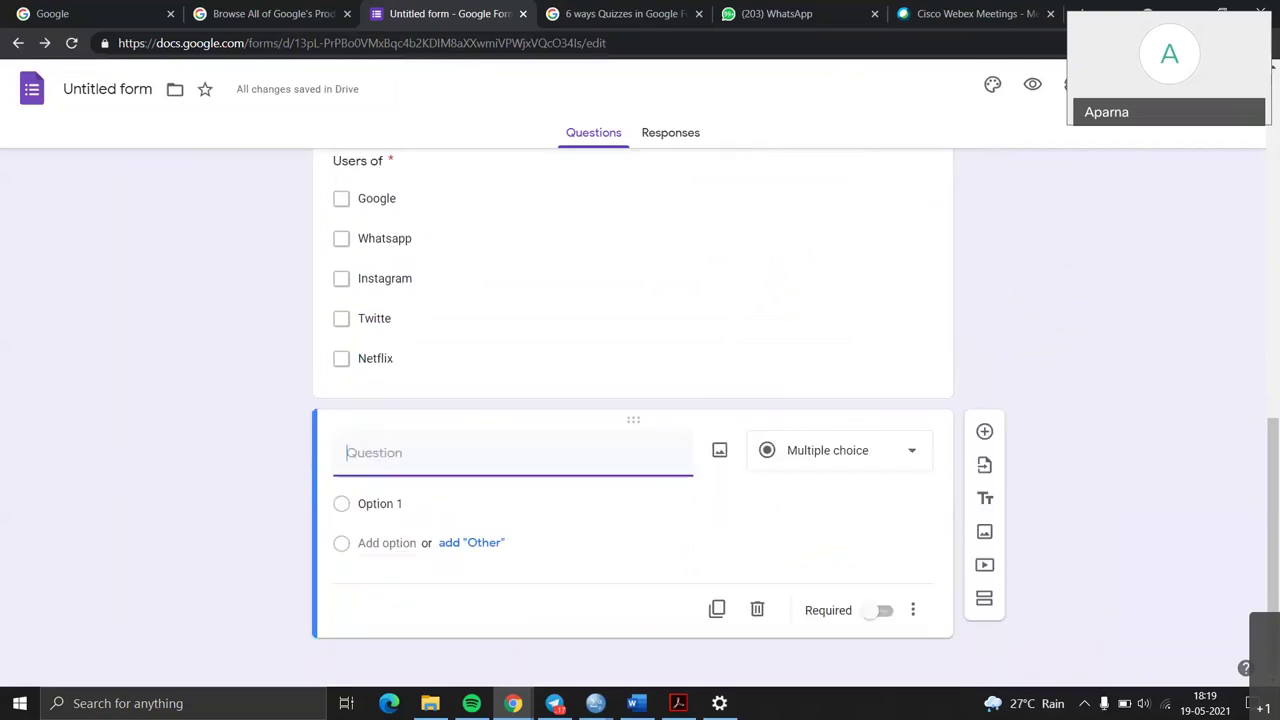
pyautogui.click(636, 705)
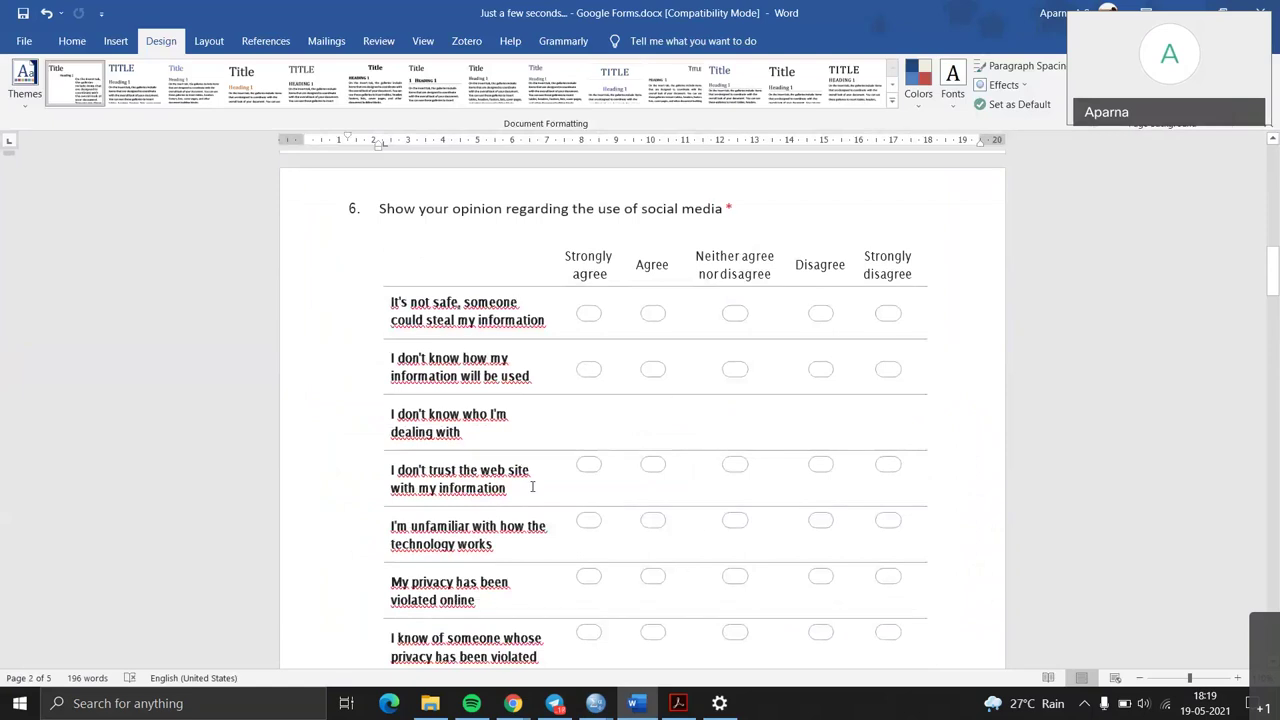
pyautogui.scroll(-5, 532, 487)
pyautogui.scroll(2, 532, 487)
pyautogui.scroll(3, 532, 487)
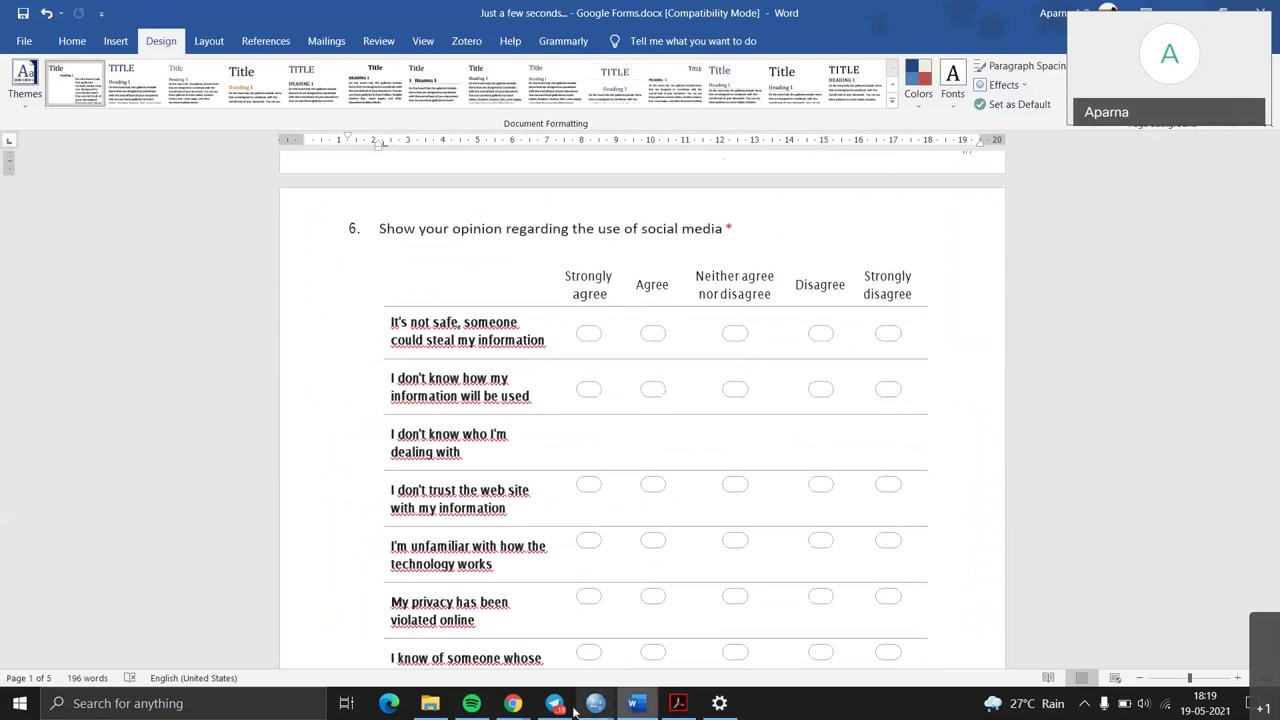
pyautogui.moveTo(515, 705)
pyautogui.click(600, 630)
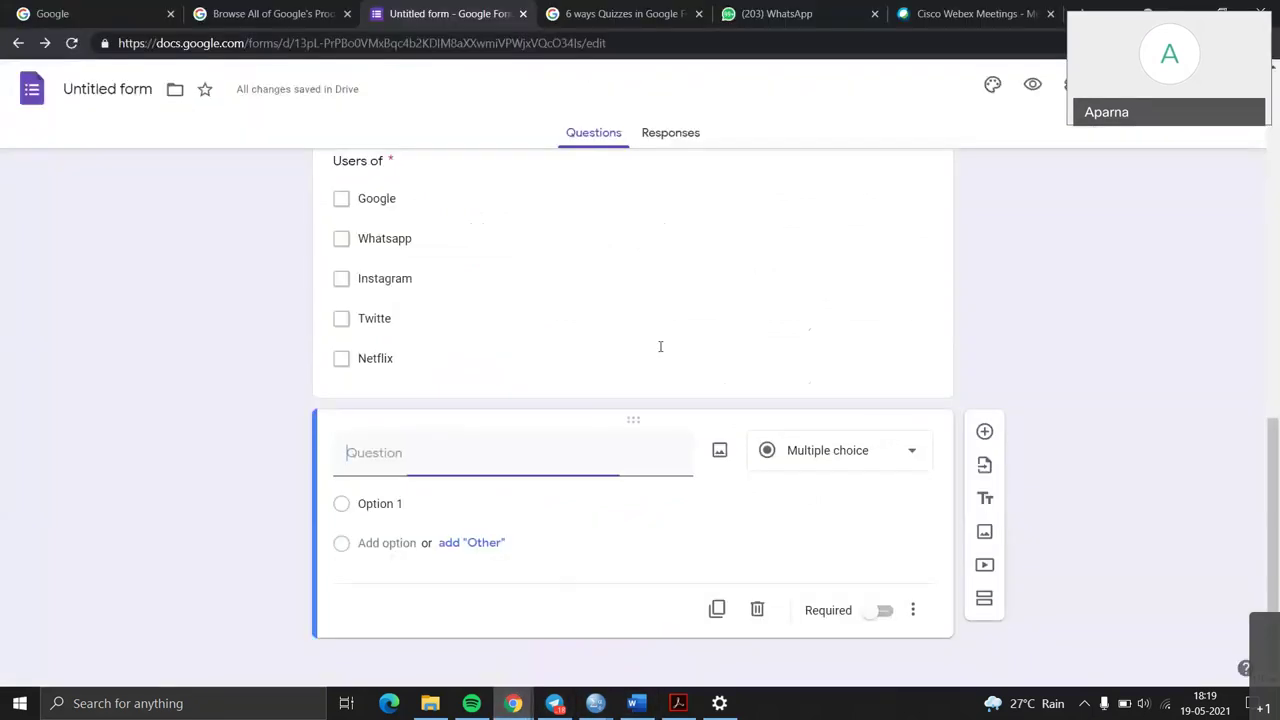
# Step: Copy the title "6. Show your opinion regarding the use of social media" from Word into the new question and set its type to Multiple choice grid
pyautogui.click(640, 708)
pyautogui.moveTo(377, 227); pyautogui.dragTo(717, 230)
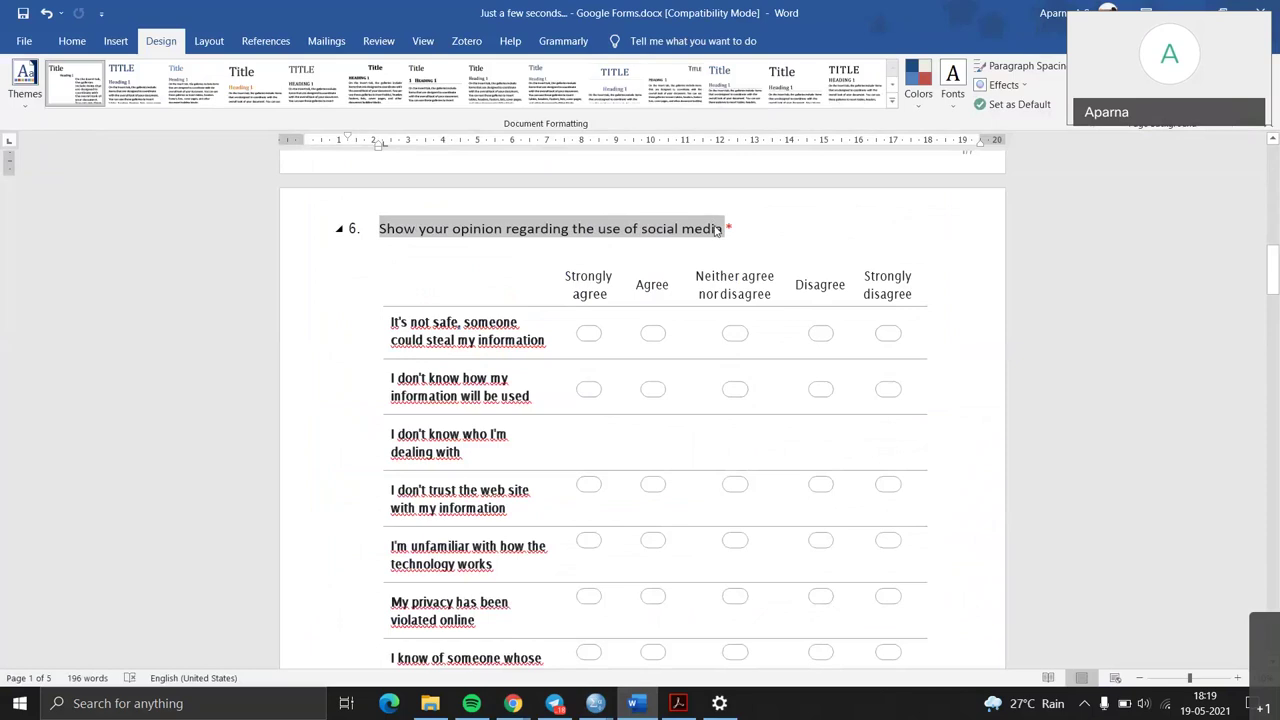
pyautogui.click(512, 704)
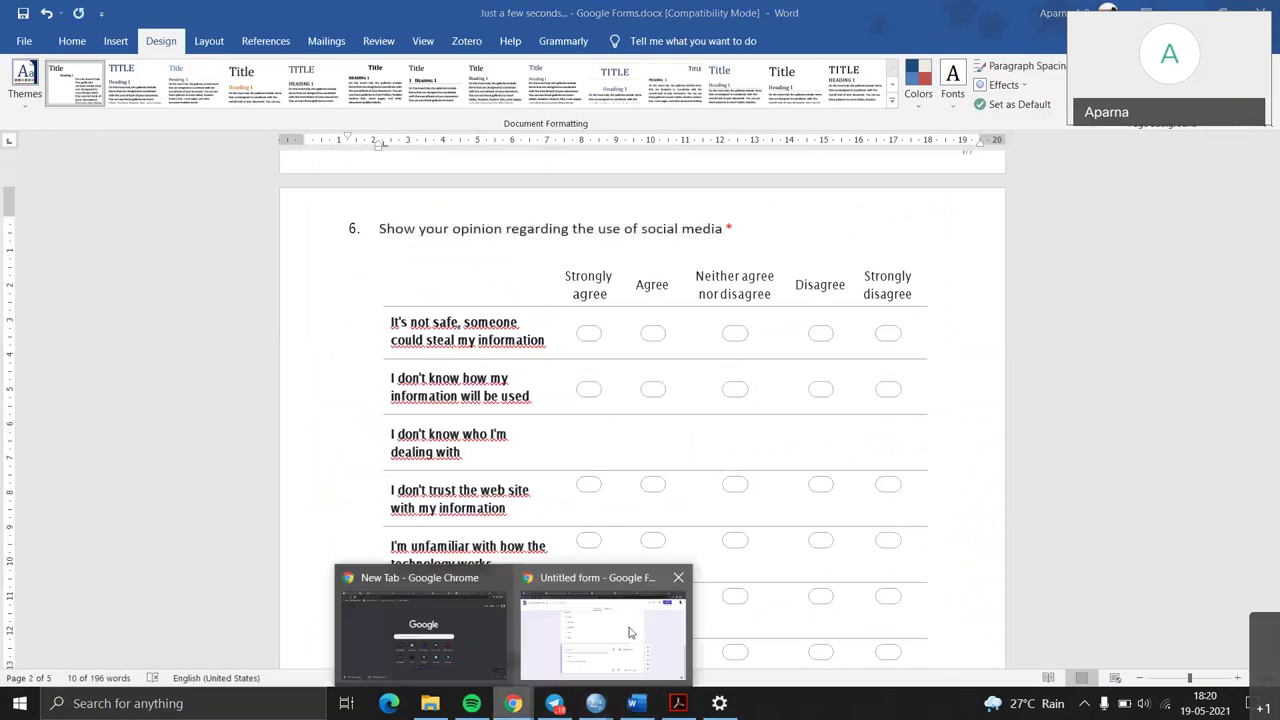
pyautogui.click(630, 632)
pyautogui.write('6. Show your opinion regarding the use of social media')
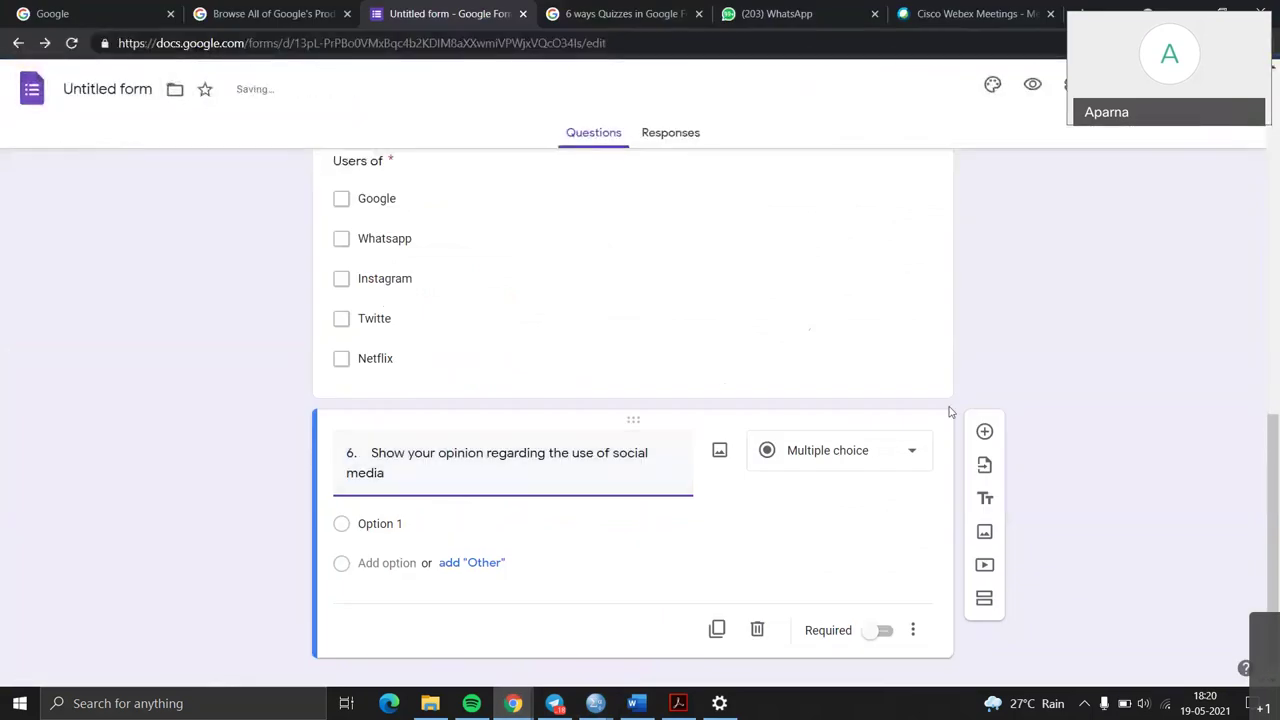
pyautogui.click(910, 462)
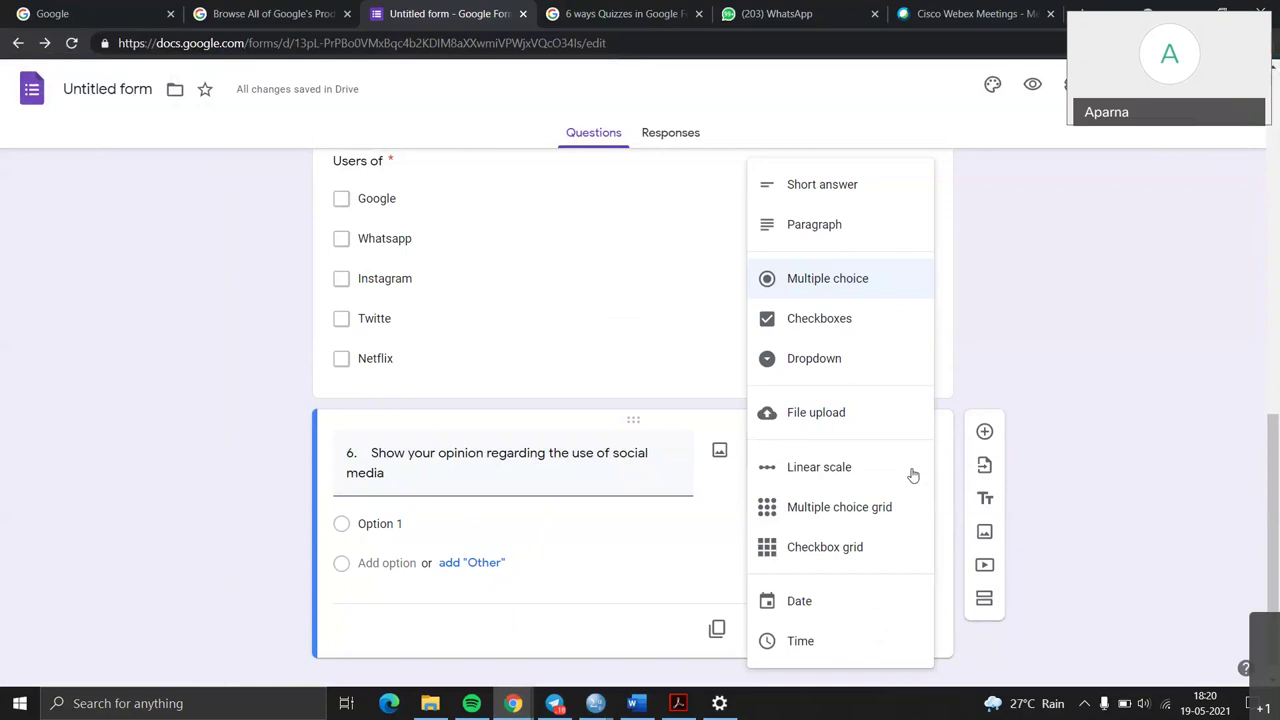
pyautogui.click(883, 517)
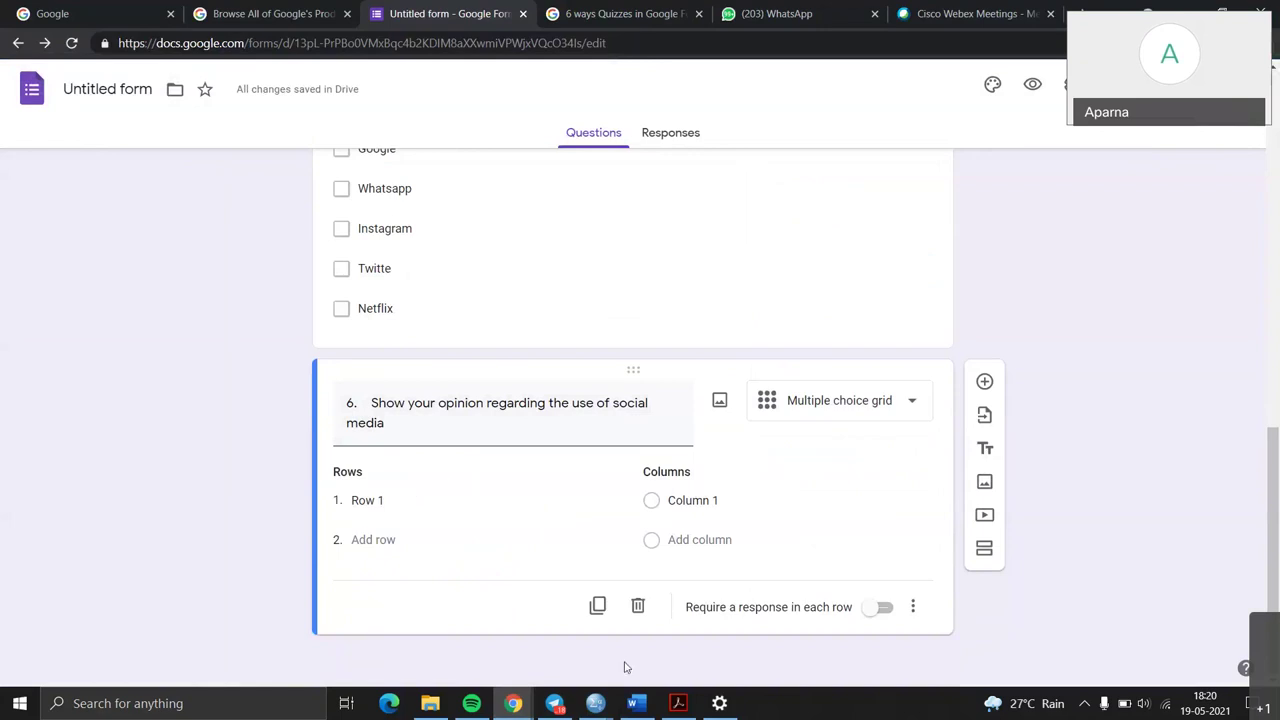
# Step: Check question 6's rating scale in Word and enter "Strongly agree" and "Agree" as the first two columns of the form's grid question
pyautogui.click(636, 706)
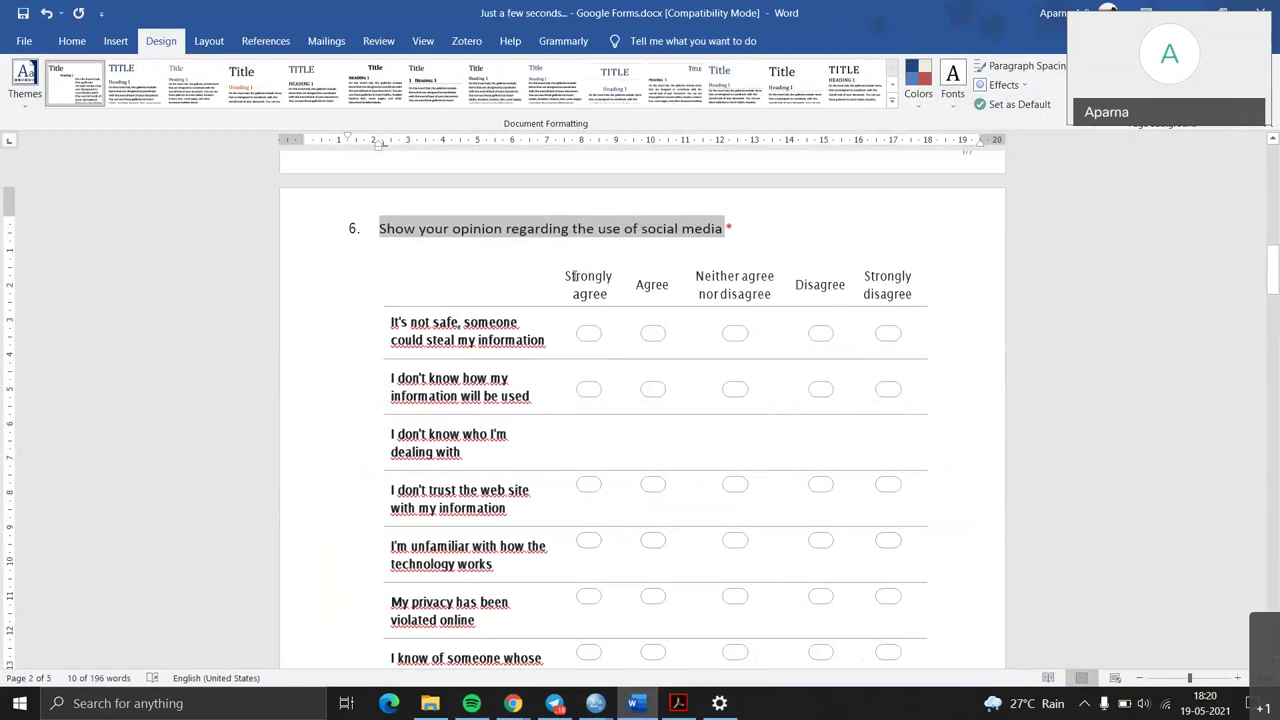
pyautogui.moveTo(565, 276)
pyautogui.mouseDown()
pyautogui.moveTo(650, 292)
pyautogui.moveTo(604, 294)
pyautogui.moveTo(563, 268)
pyautogui.mouseUp()
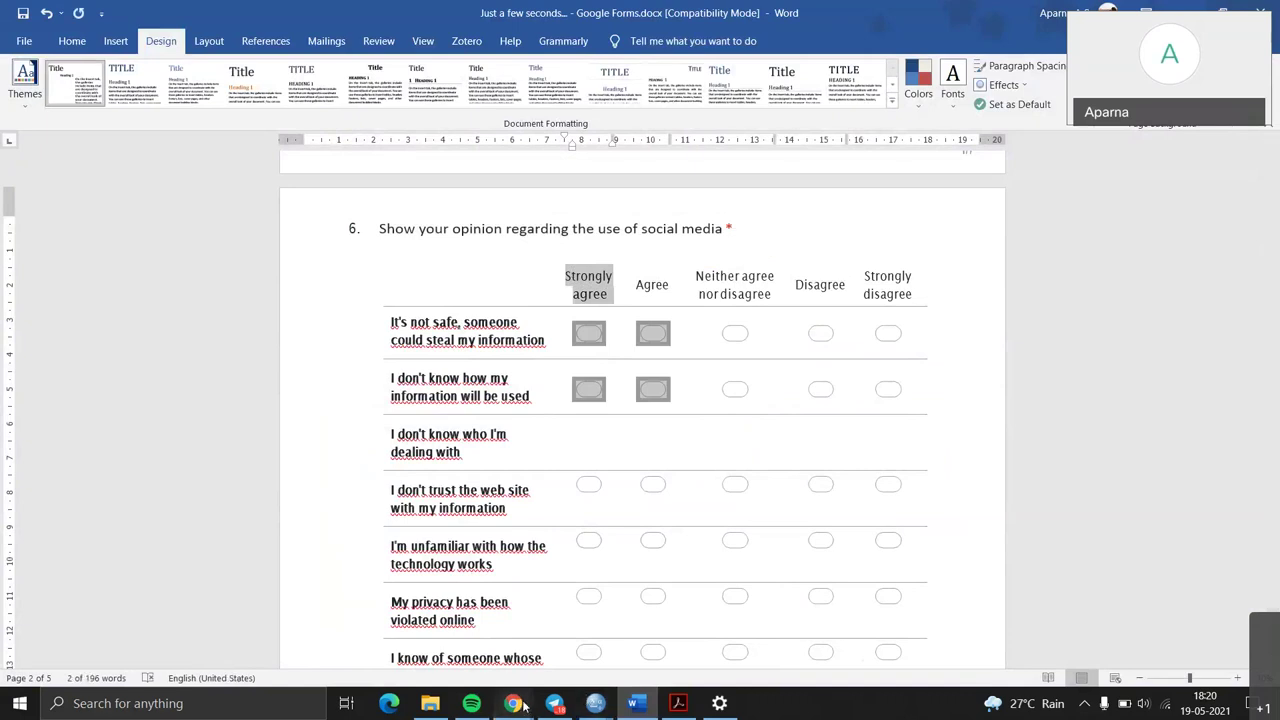
pyautogui.click(520, 705)
pyautogui.write('S')
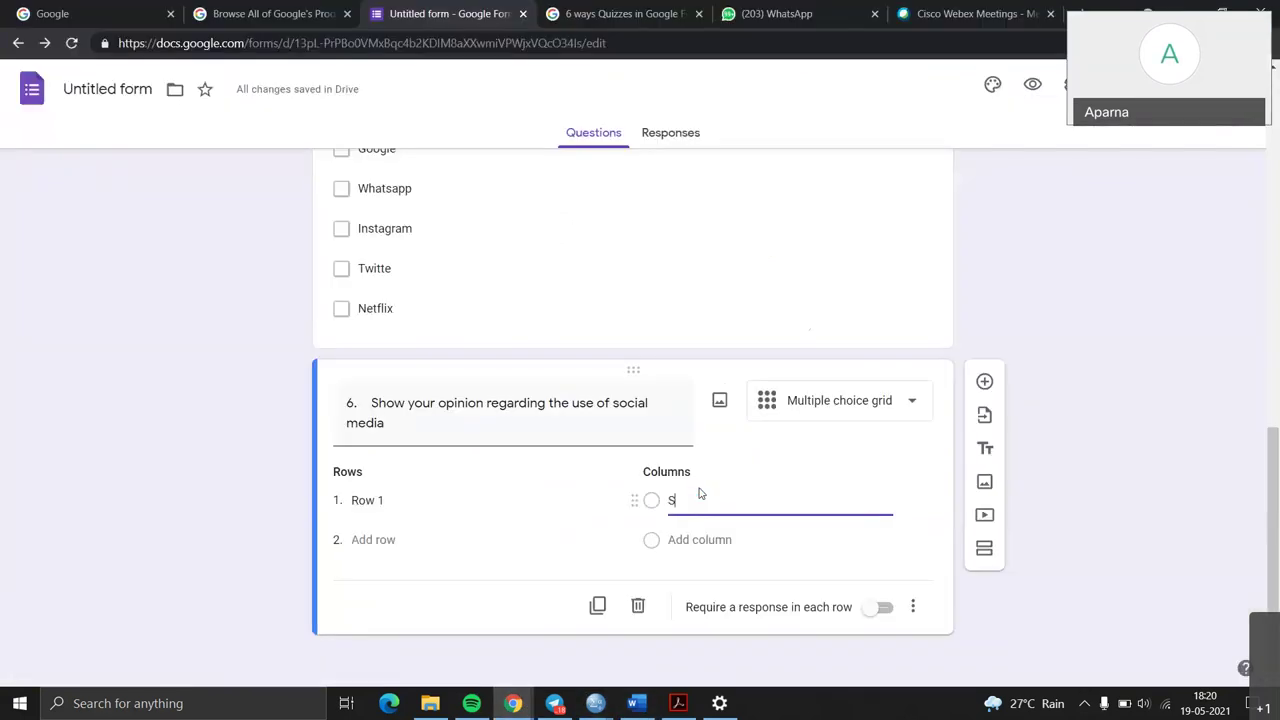
pyautogui.write('tro')
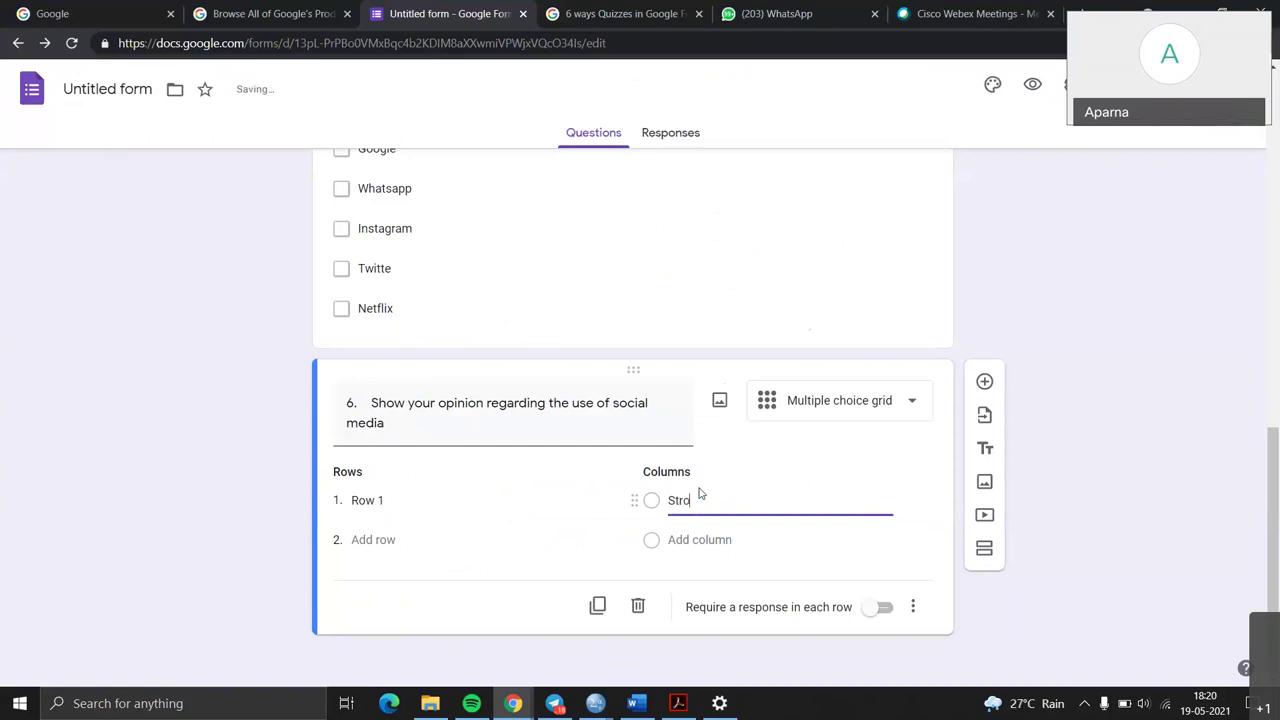
pyautogui.write('ngly agrwe')
pyautogui.click(698, 540)
pyautogui.write('Agree')
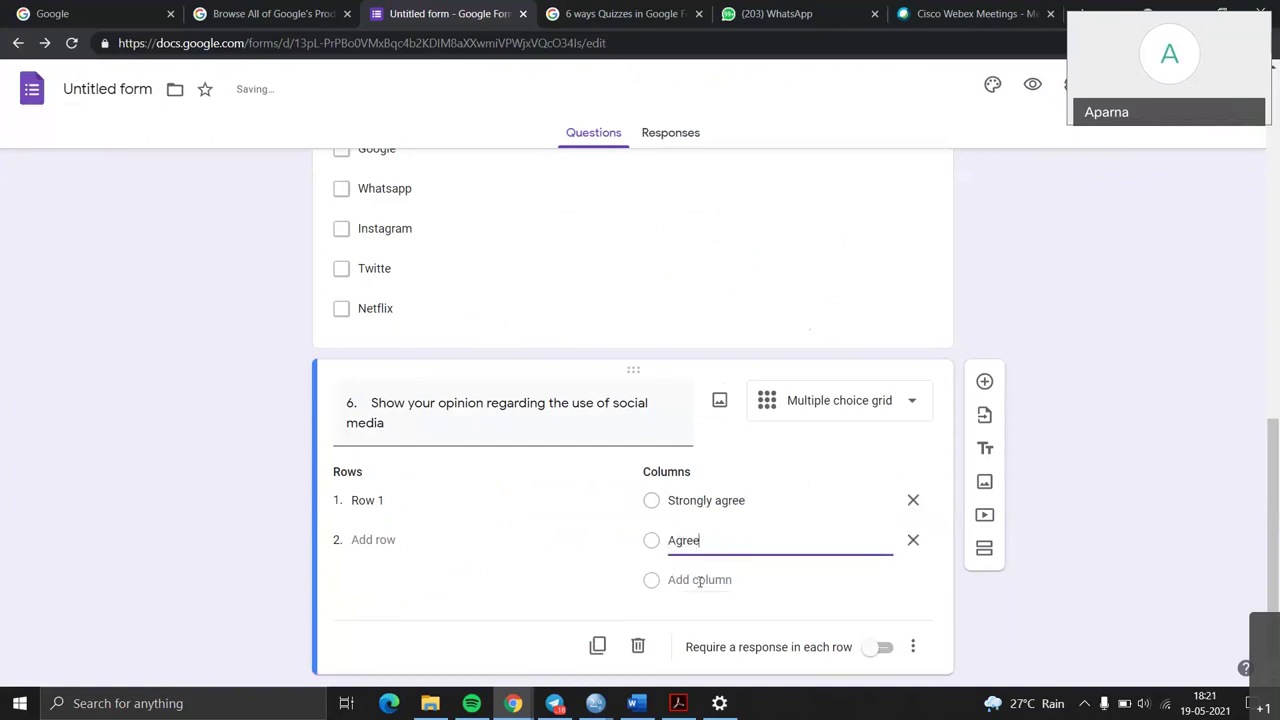
# Step: Add the grid columns "Neither agree nor disagree", "Disagree" and "Strongly disagree" to question 6
pyautogui.click(699, 580)
pyautogui.write('Neit')
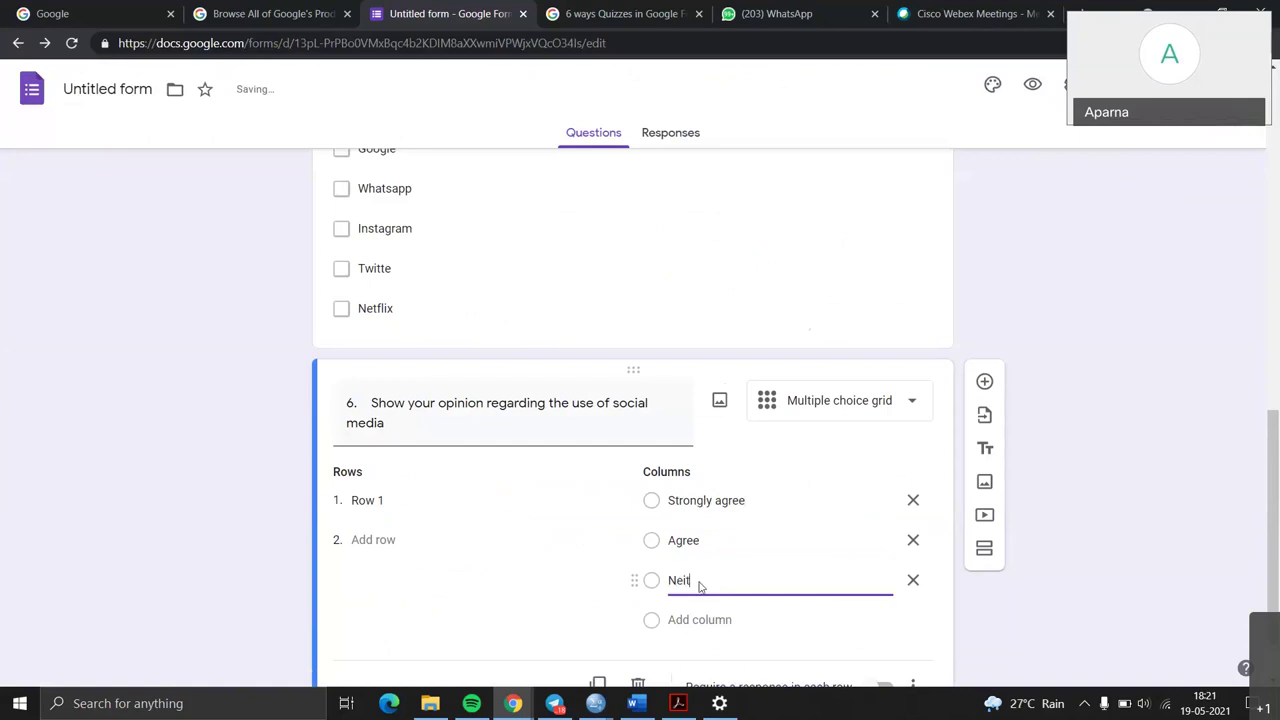
pyautogui.write('her agree nor disagree')
pyautogui.click(699, 614)
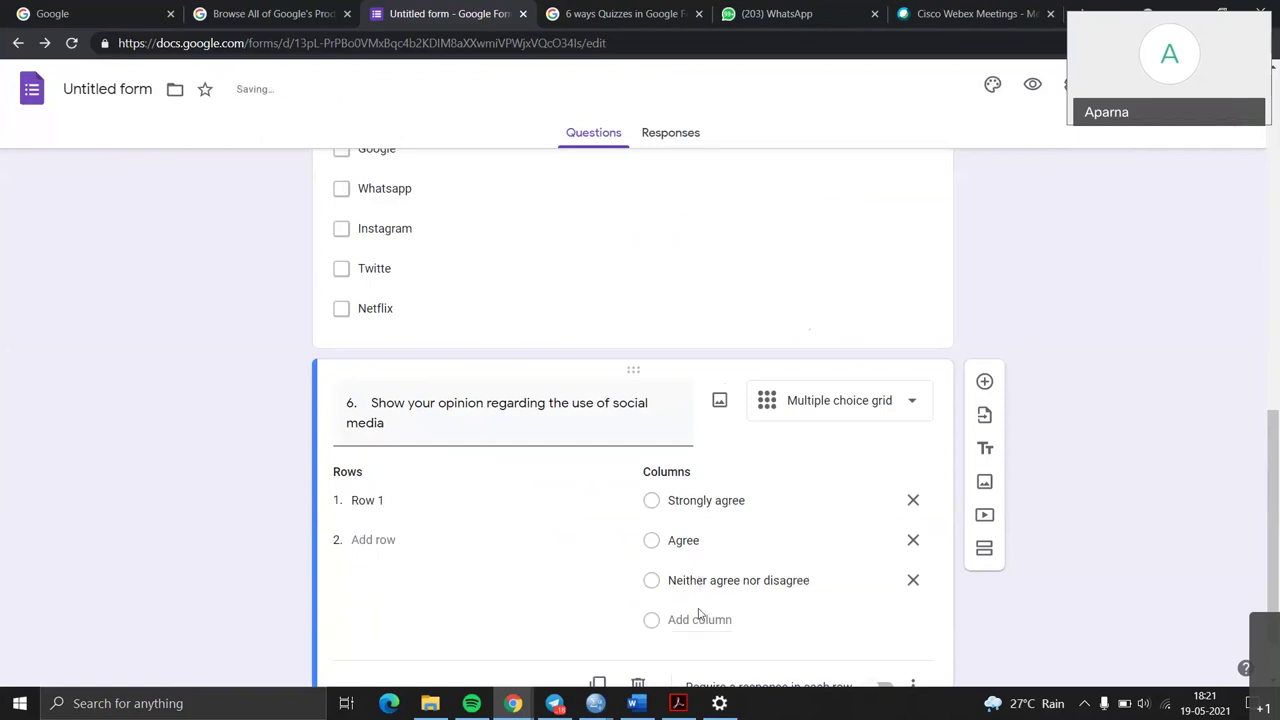
pyautogui.click(698, 619)
pyautogui.write('Disagree')
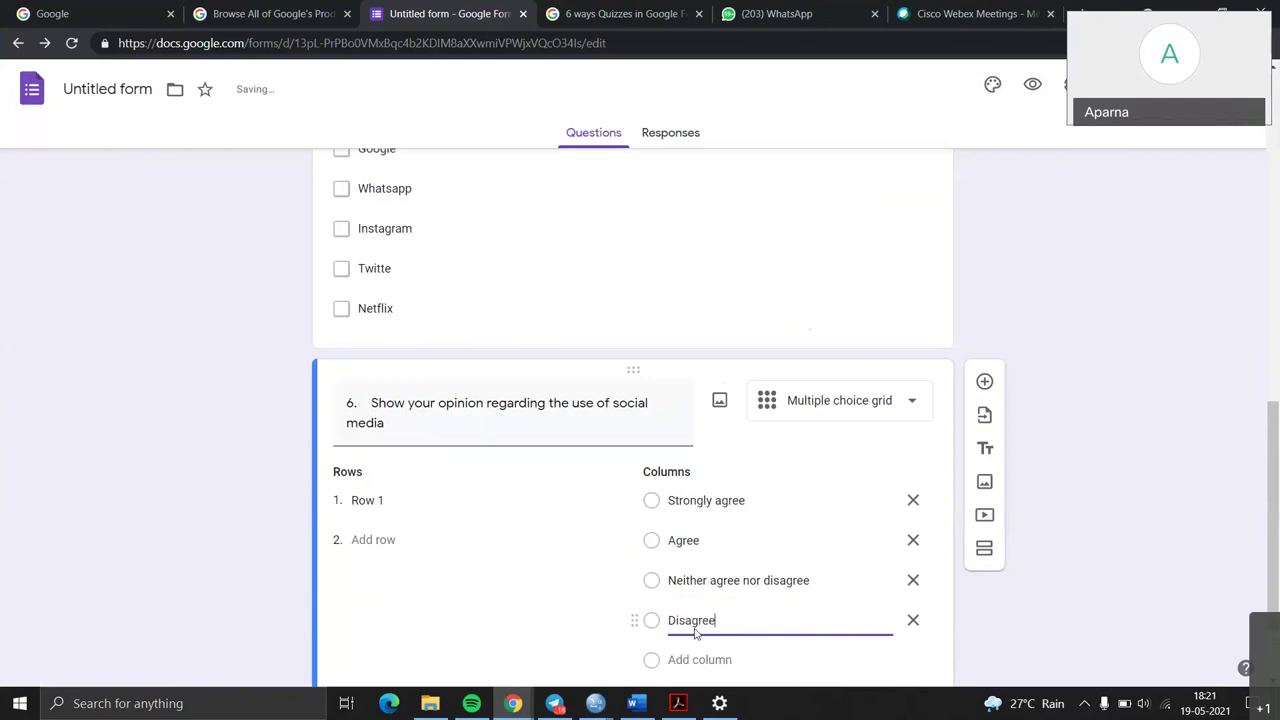
pyautogui.click(697, 659)
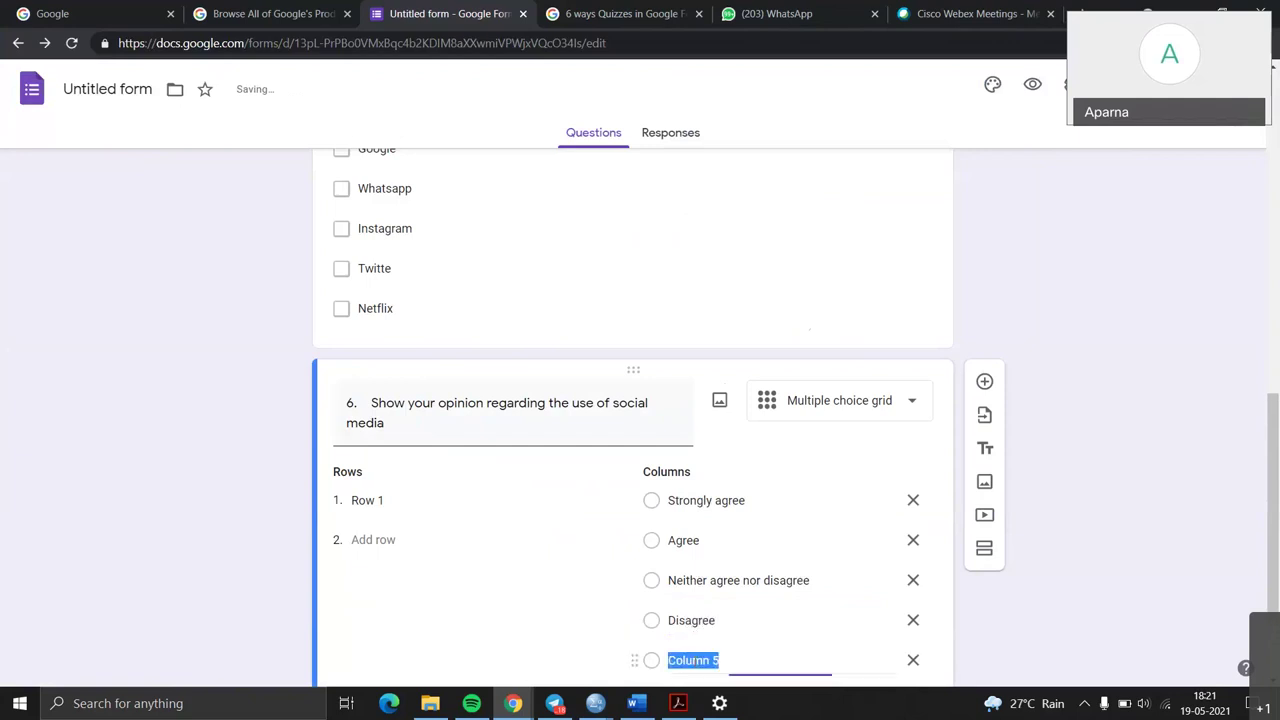
pyautogui.write('Strongly')
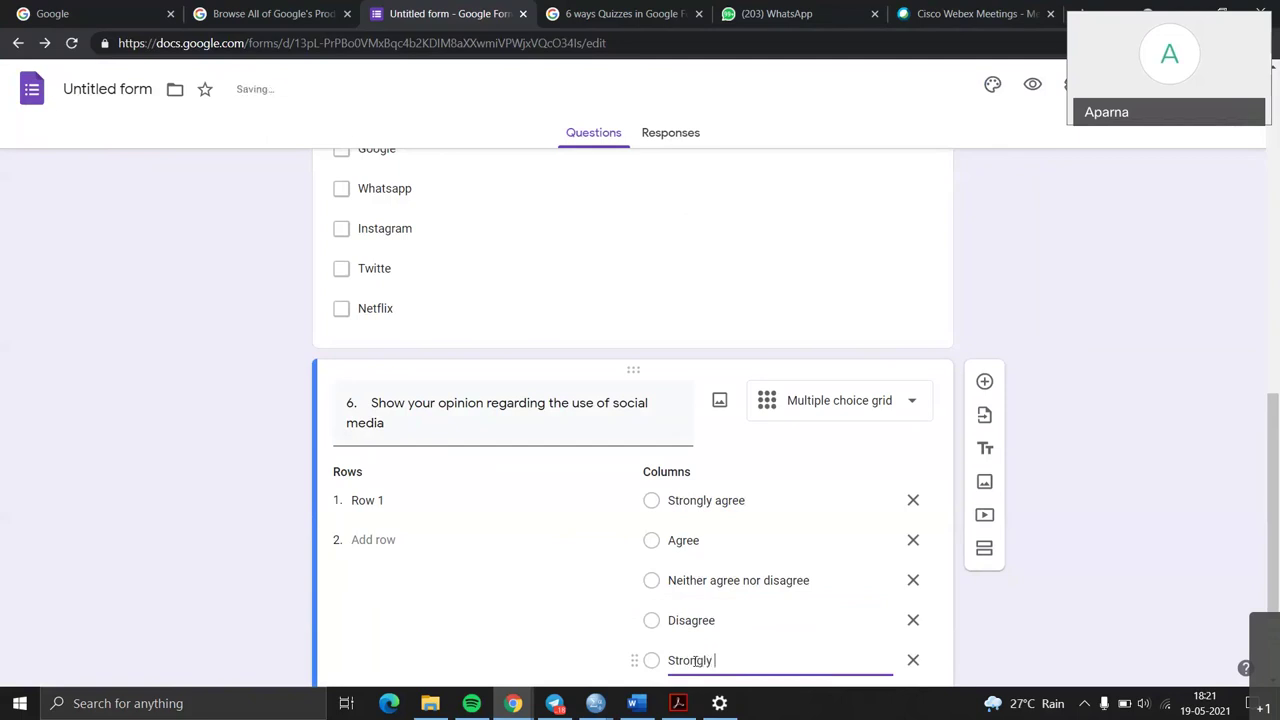
pyautogui.write(' disagree')
# Step: Try to copy the statement "It's not safe, someone could steal my information" from Word into the first grid row, and delete the extra second row
pyautogui.click(632, 705)
pyautogui.scroll(-1, 404, 318)
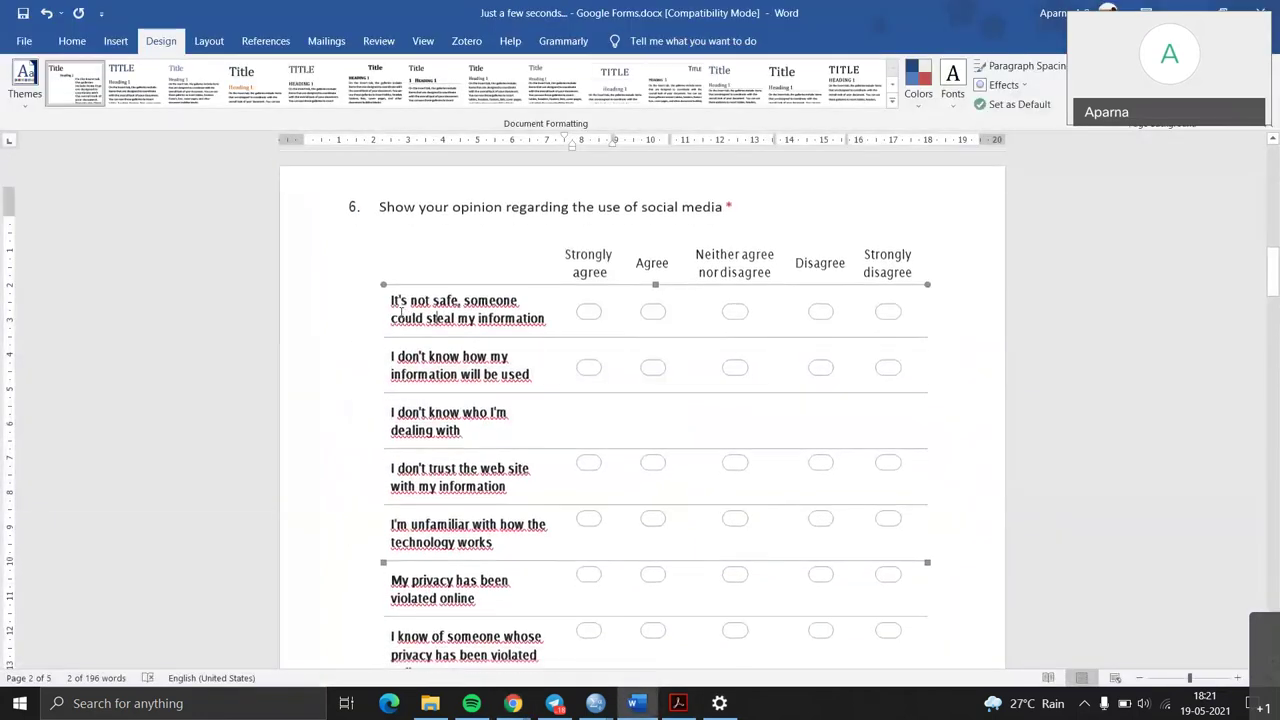
pyautogui.tripleClick(403, 313)
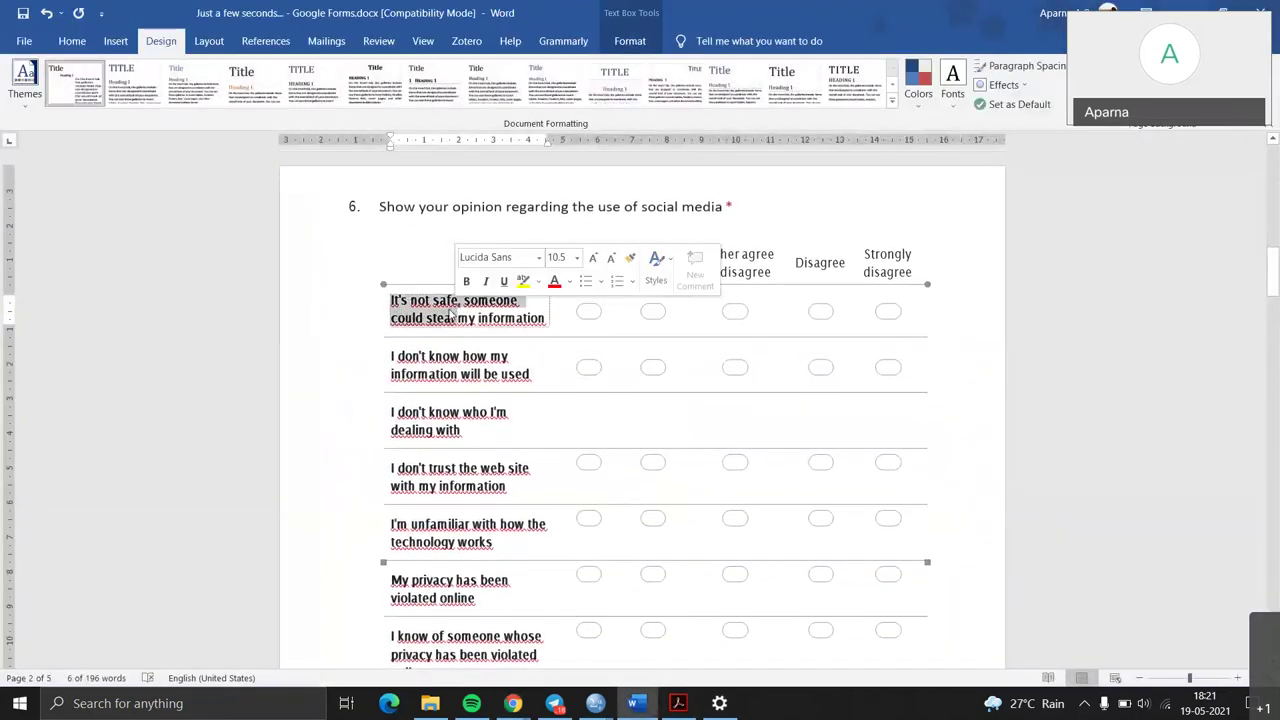
pyautogui.click(401, 300)
pyautogui.tripleClick(448, 317)
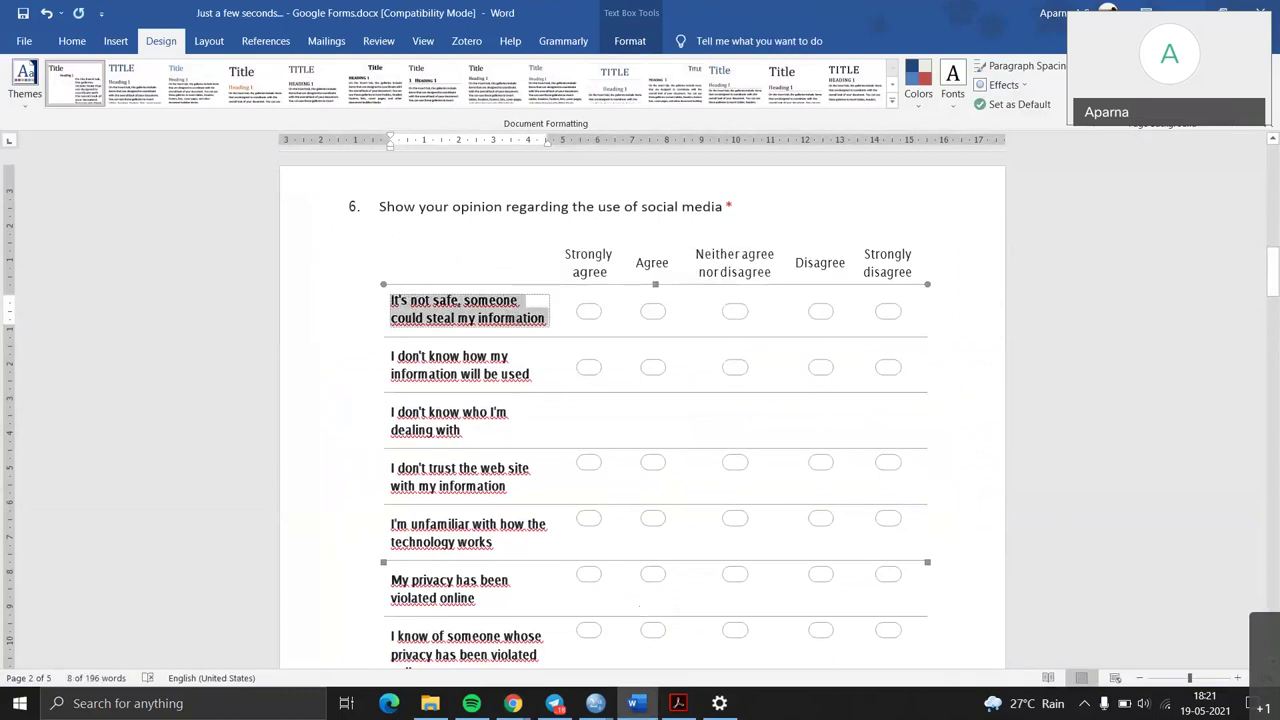
pyautogui.click(512, 703)
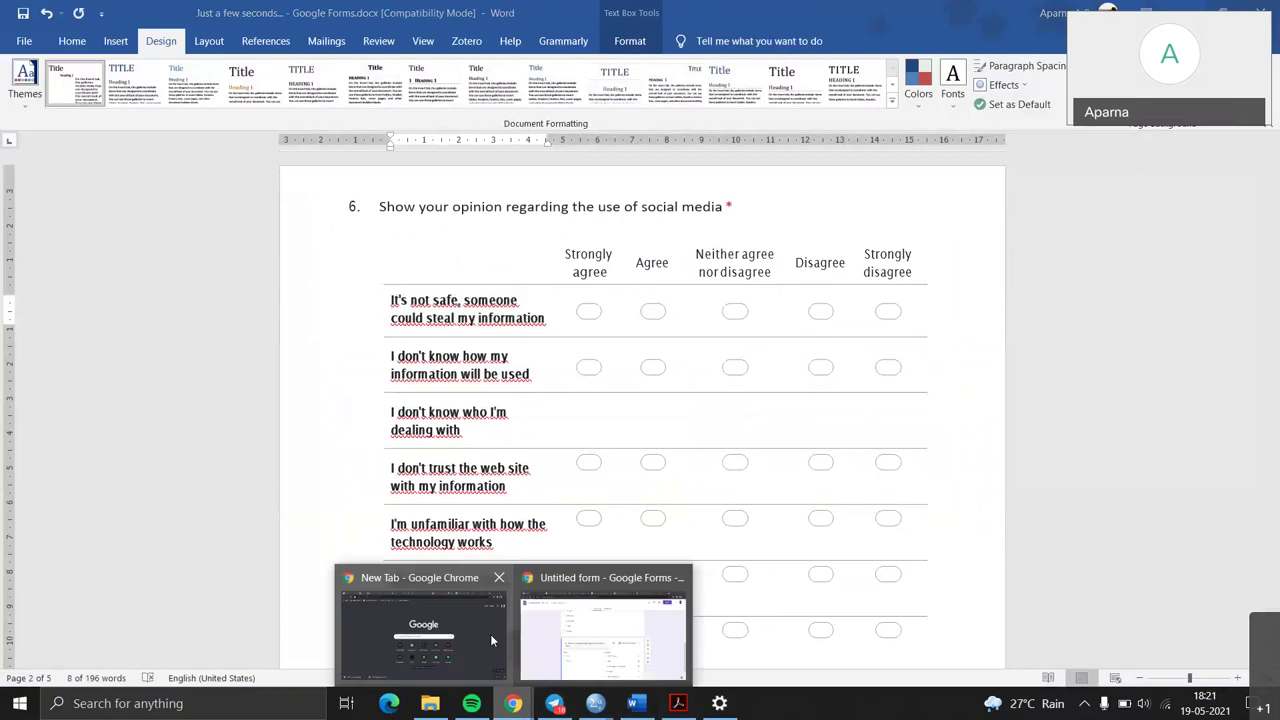
pyautogui.click(520, 672)
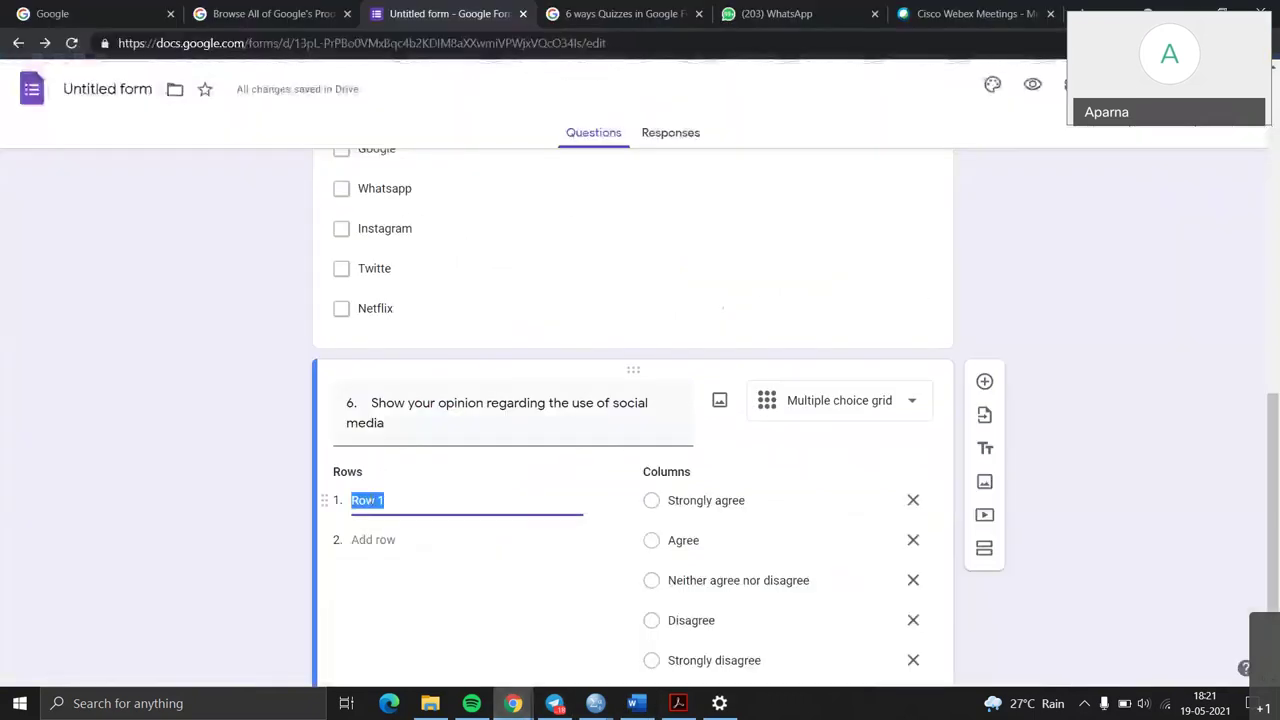
pyautogui.hotkey('ctrl', 'v')
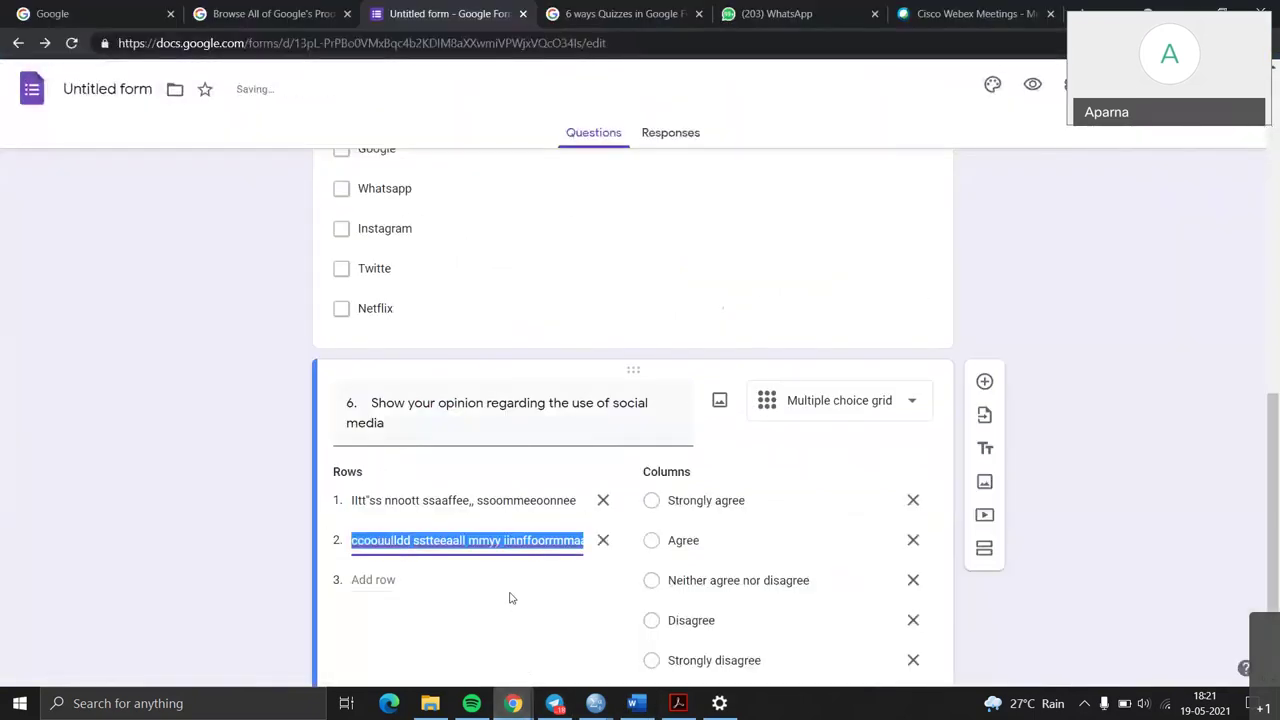
pyautogui.click(555, 515)
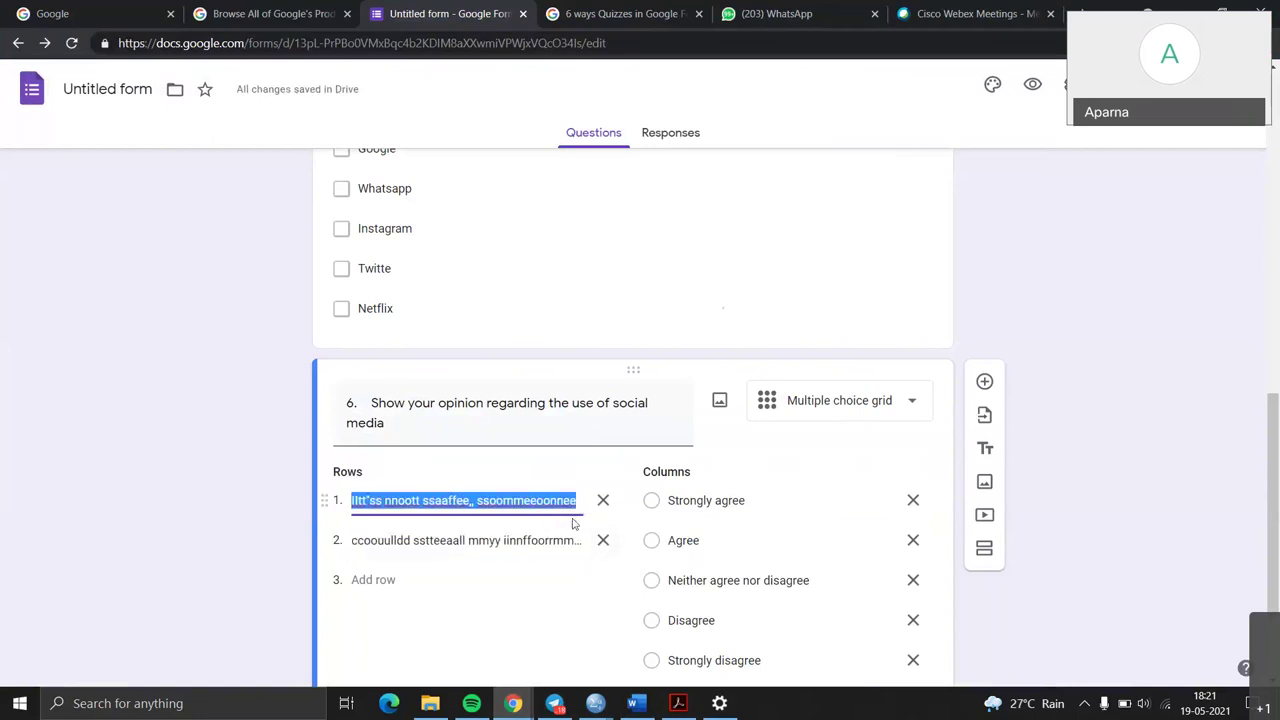
pyautogui.click(603, 540)
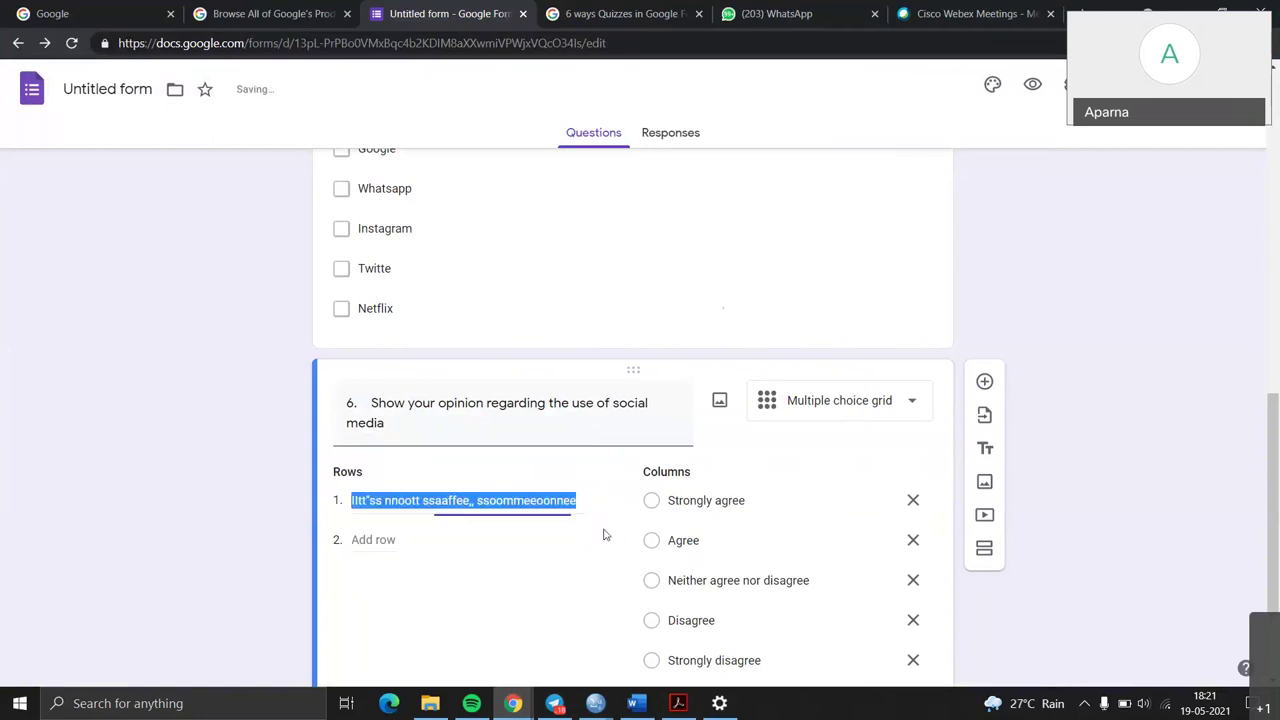
# Step: Replace the first grid row's text with "Its not safe to use social media"
pyautogui.click(566, 502)
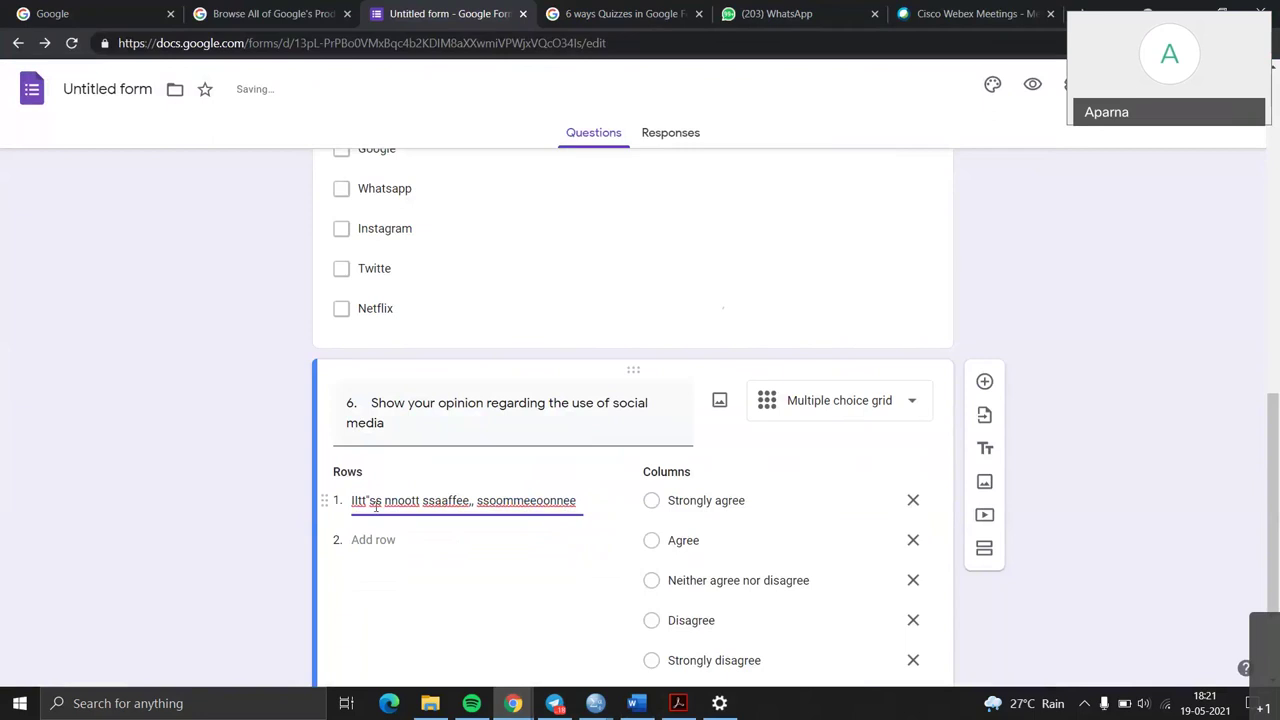
pyautogui.moveTo(352, 500); pyautogui.dragTo(589, 492)
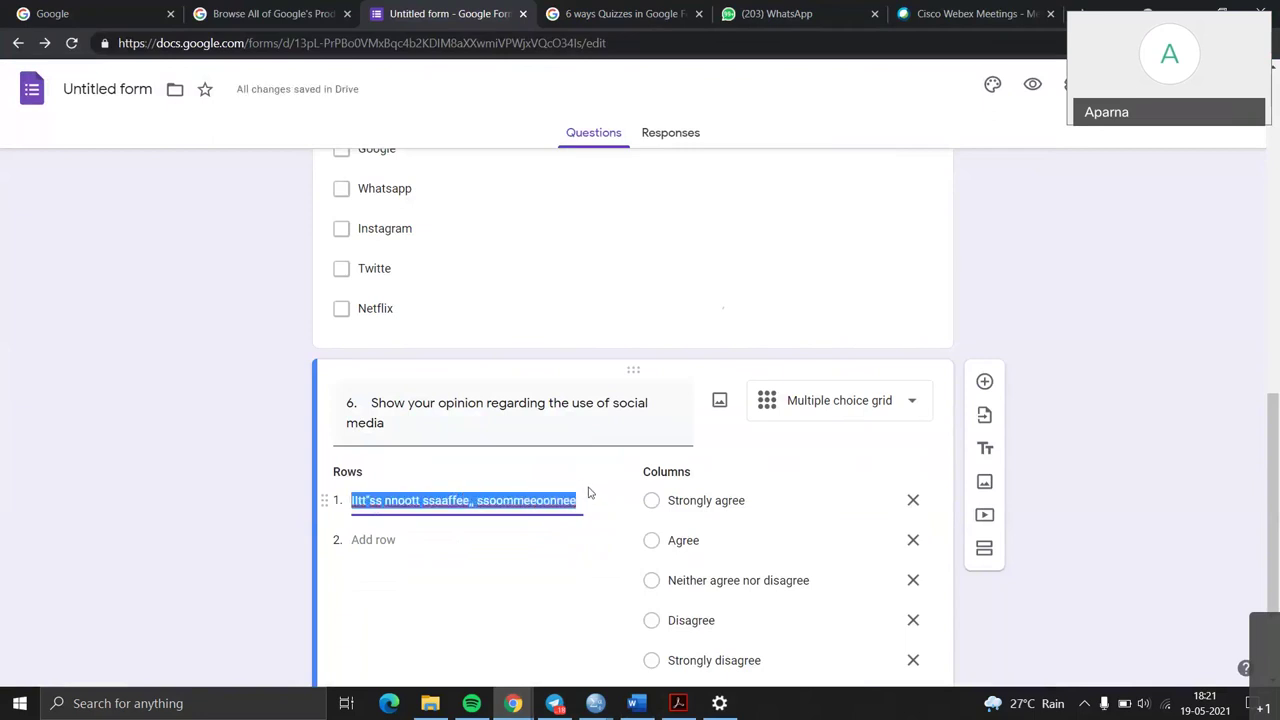
pyautogui.write('Its ')
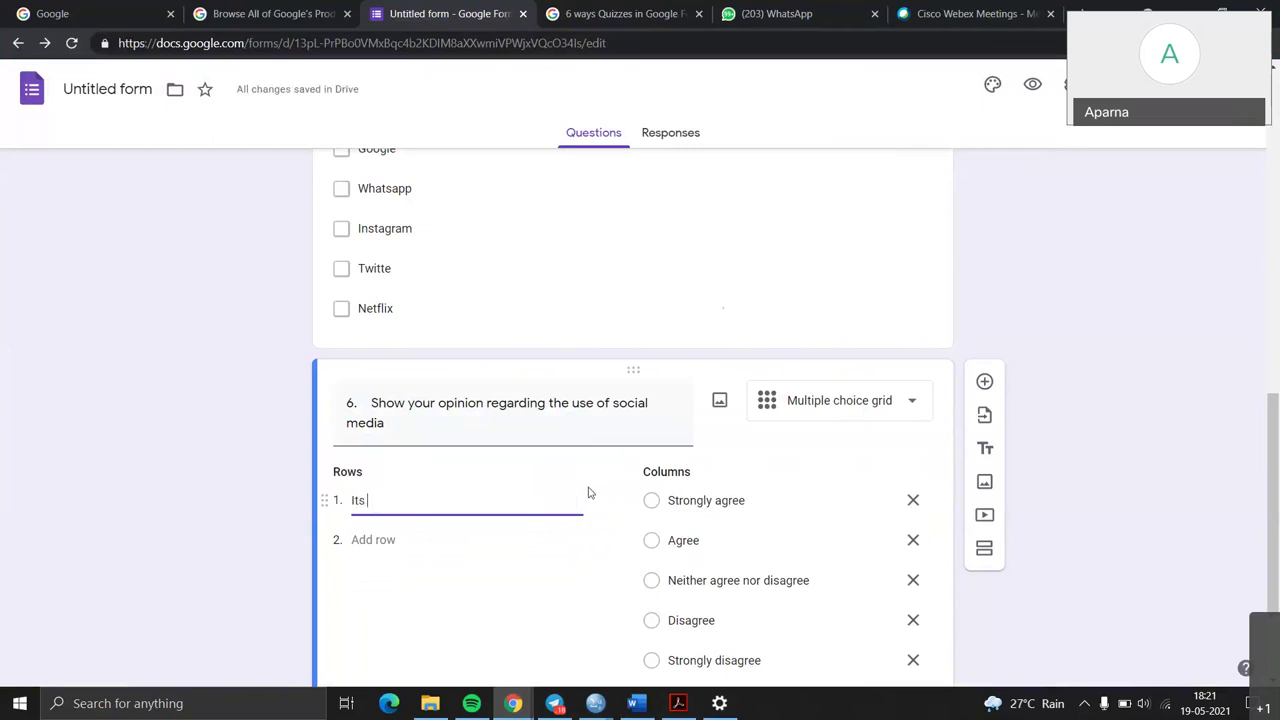
pyautogui.write('not safe')
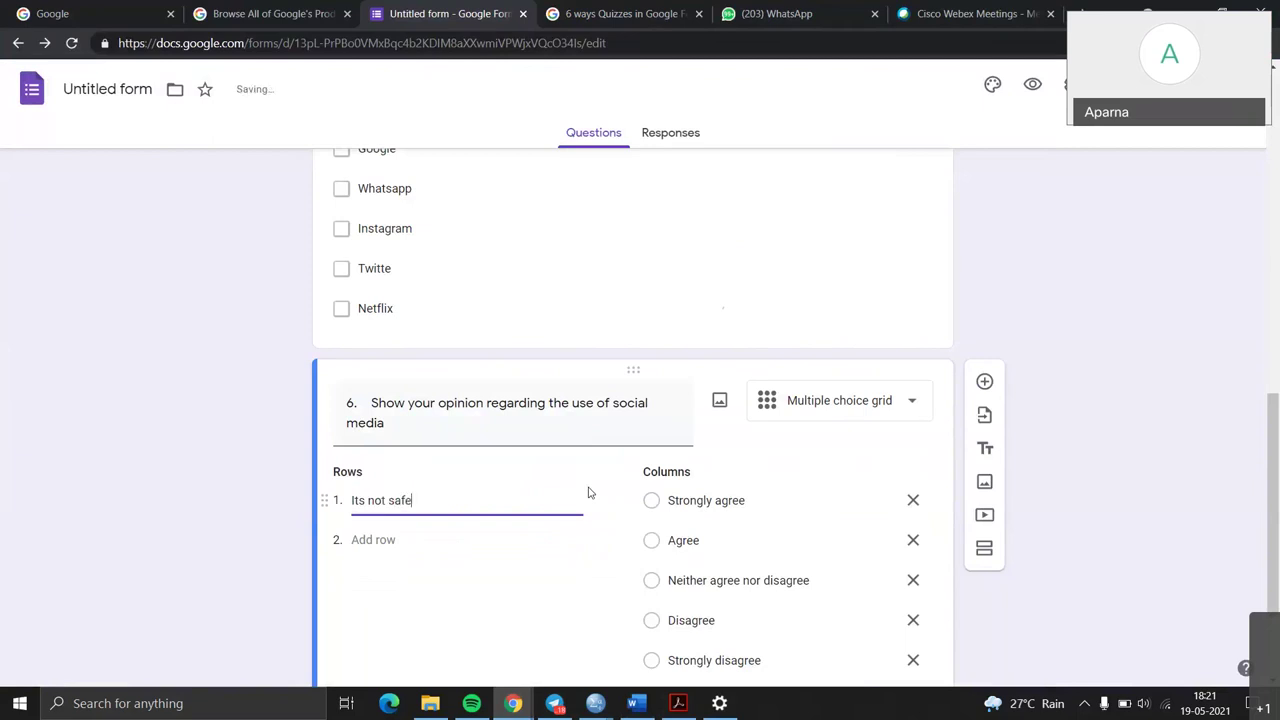
pyautogui.write(' to use s')
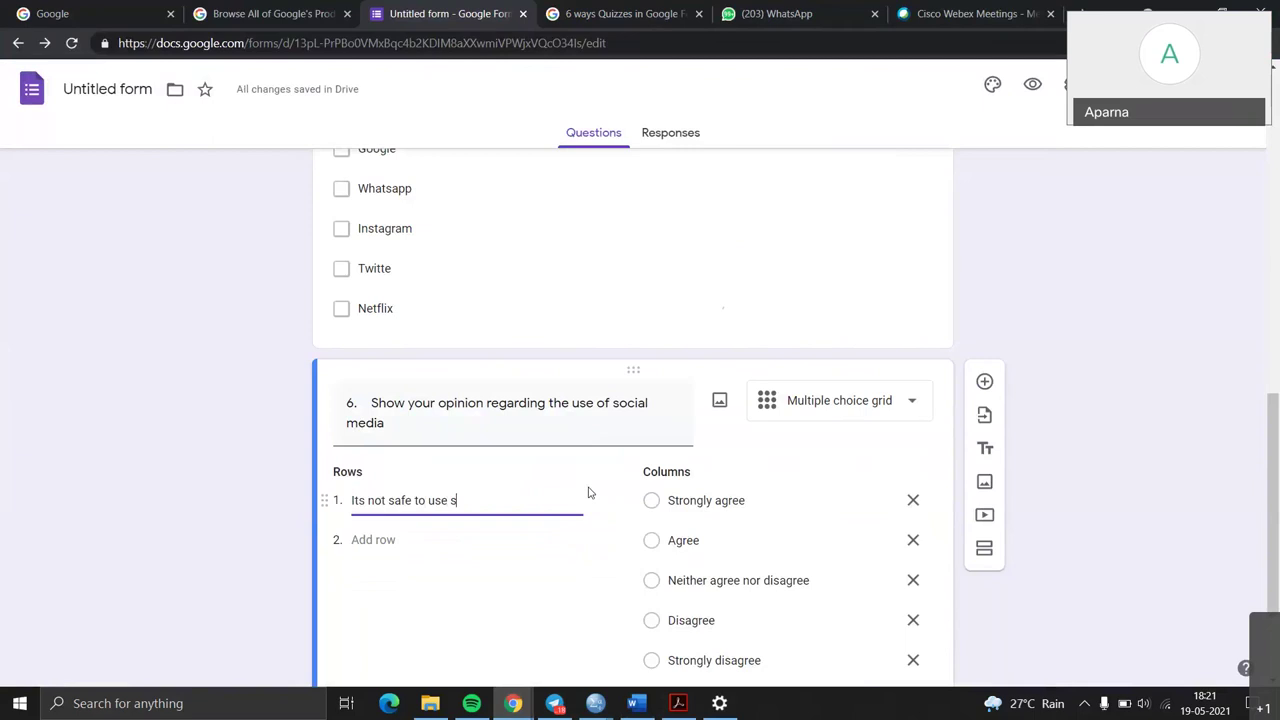
pyautogui.write('ocial media')
# Step: Check the first statement in Word and extend the first grid row's text with "as someone could steal my information"
pyautogui.click(634, 703)
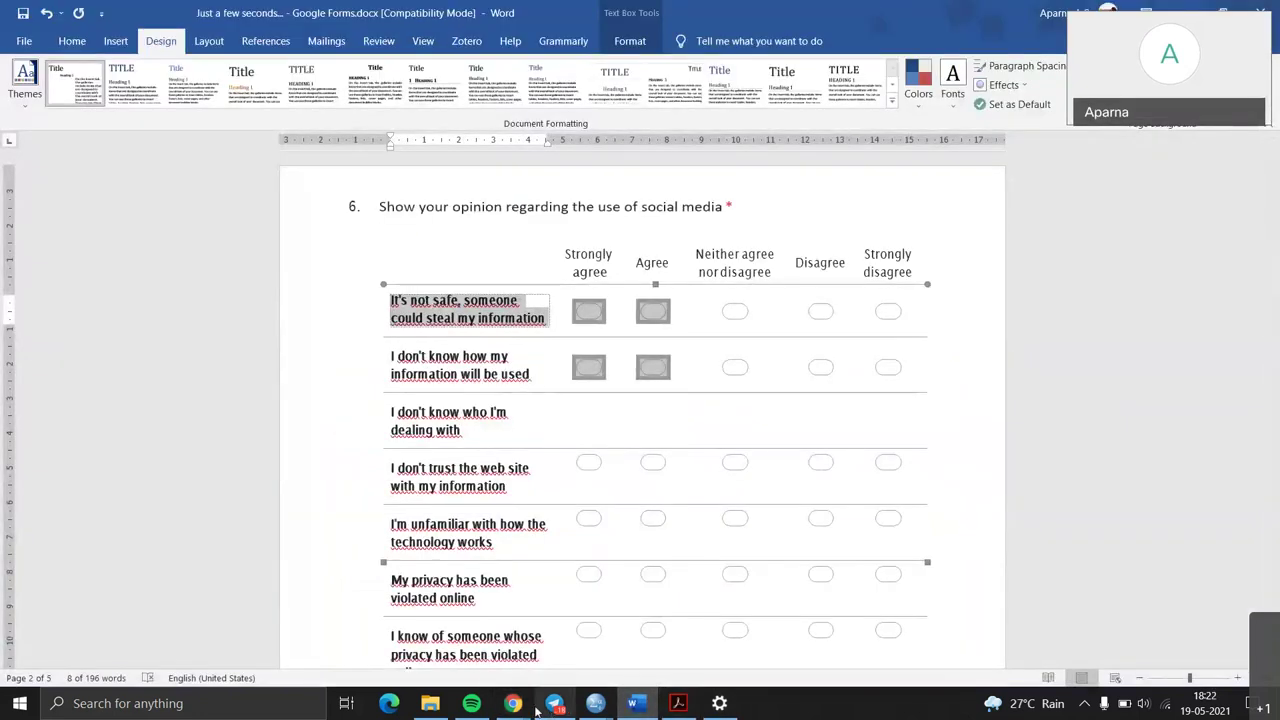
pyautogui.moveTo(536, 710)
pyautogui.click(572, 660)
pyautogui.write('as some')
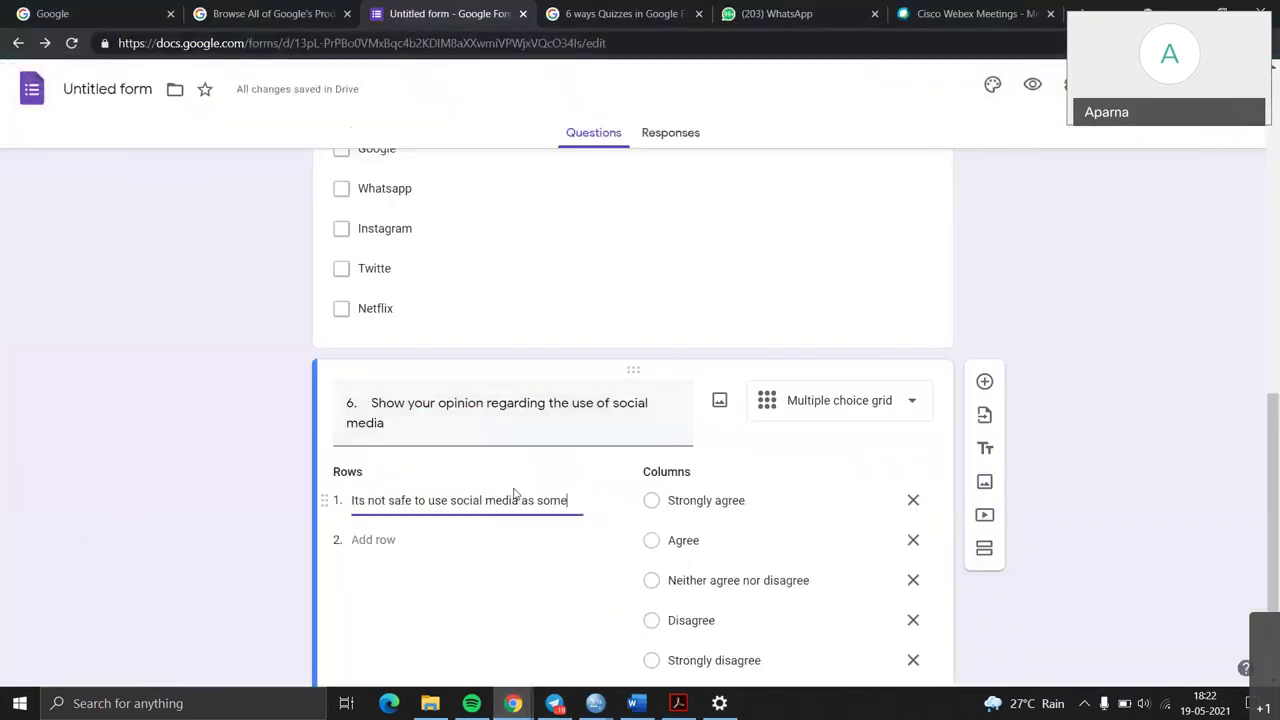
pyautogui.write('one could str')
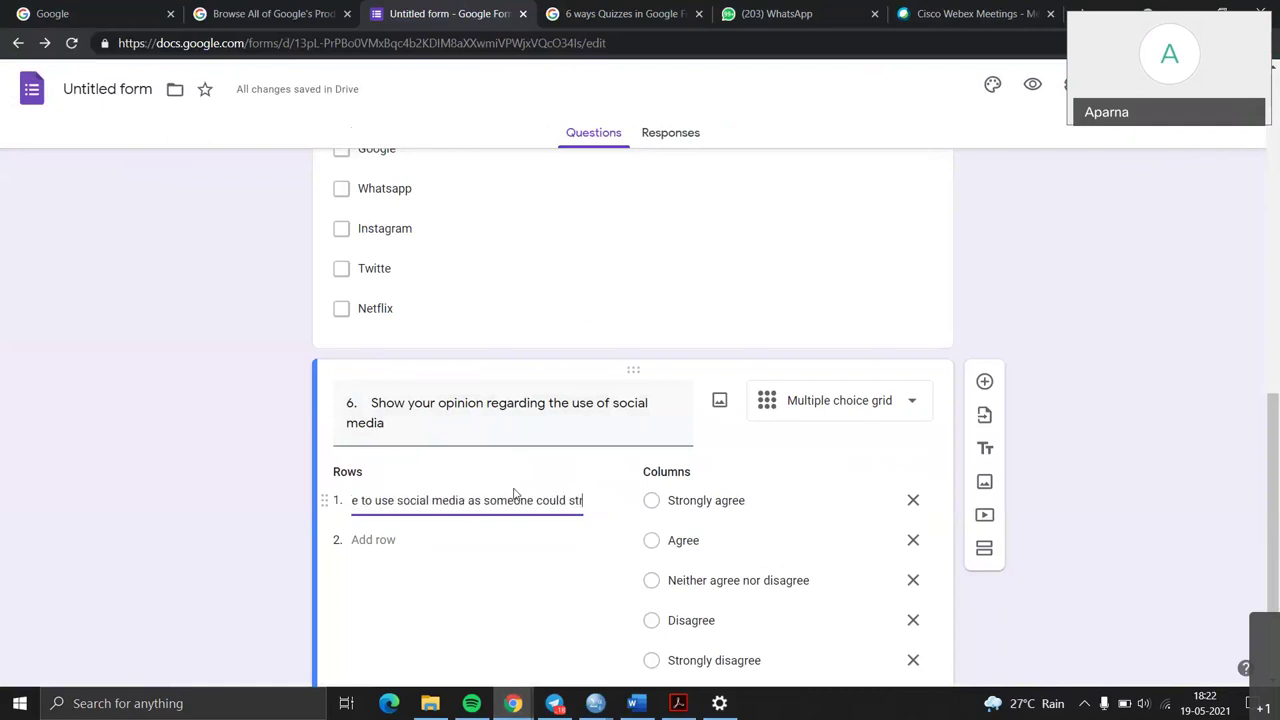
pyautogui.press('BackSpace')
pyautogui.write('eal')
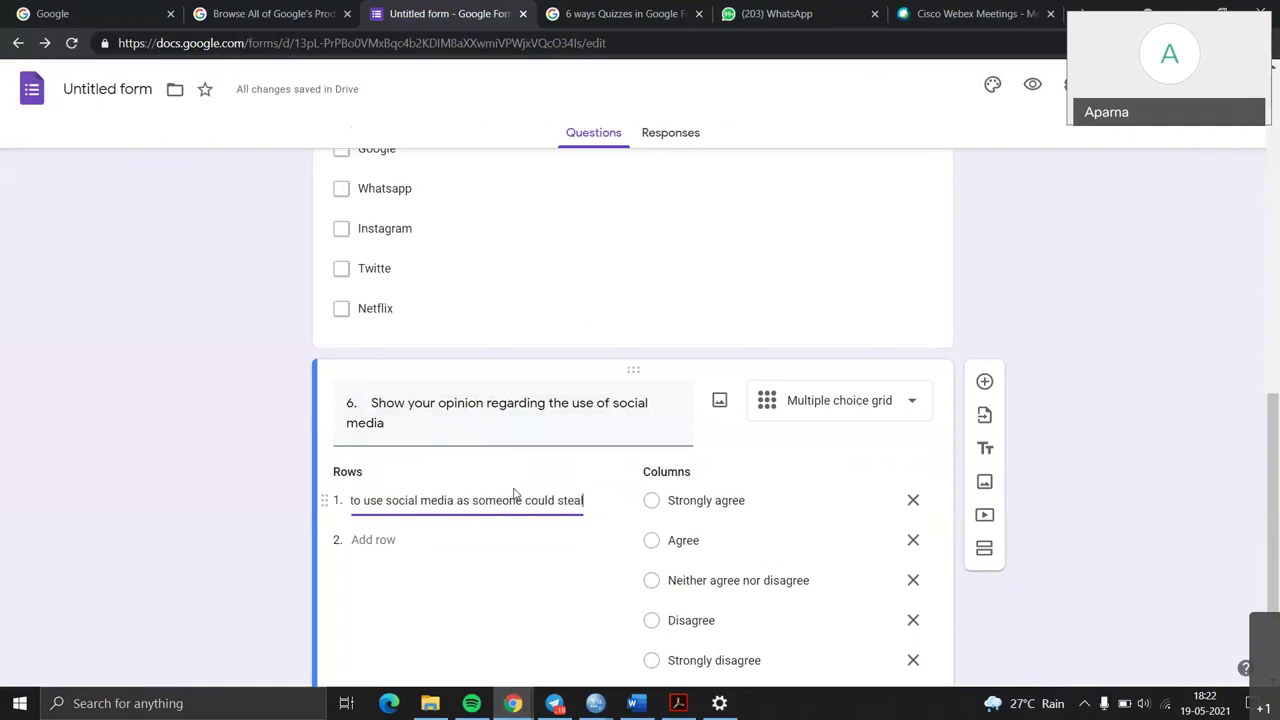
pyautogui.write(' my info')
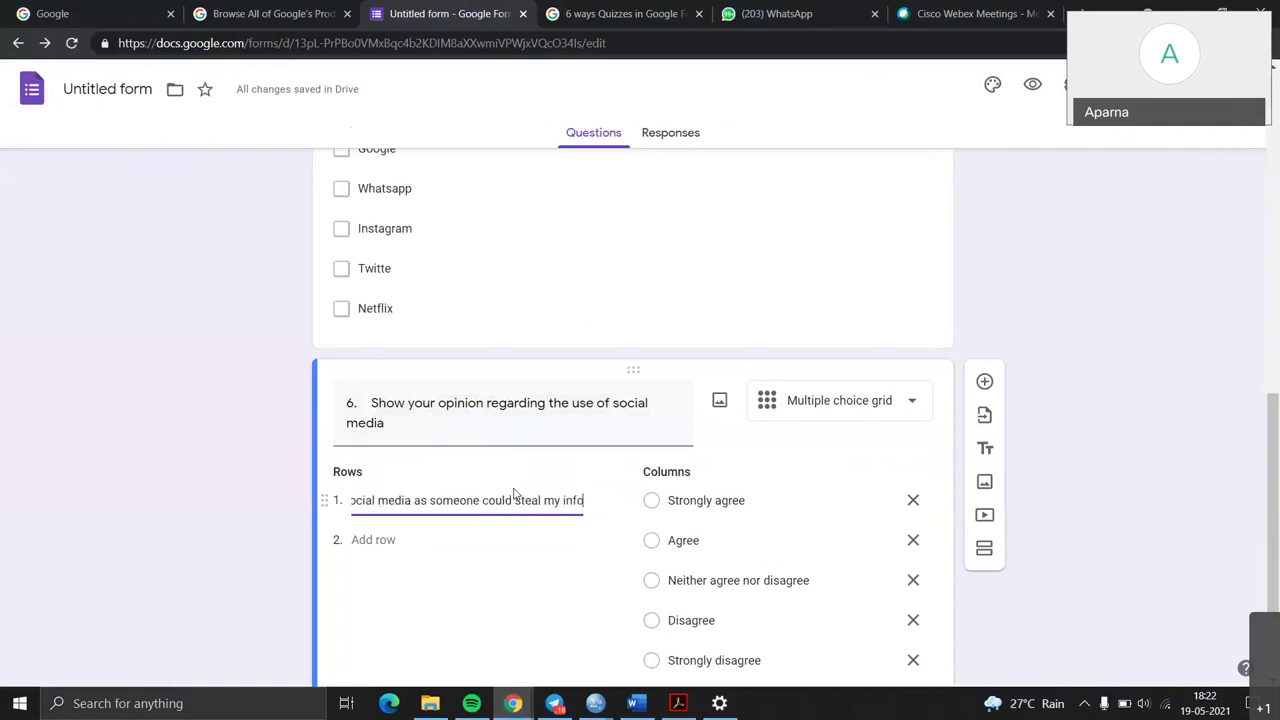
pyautogui.write('rmation')
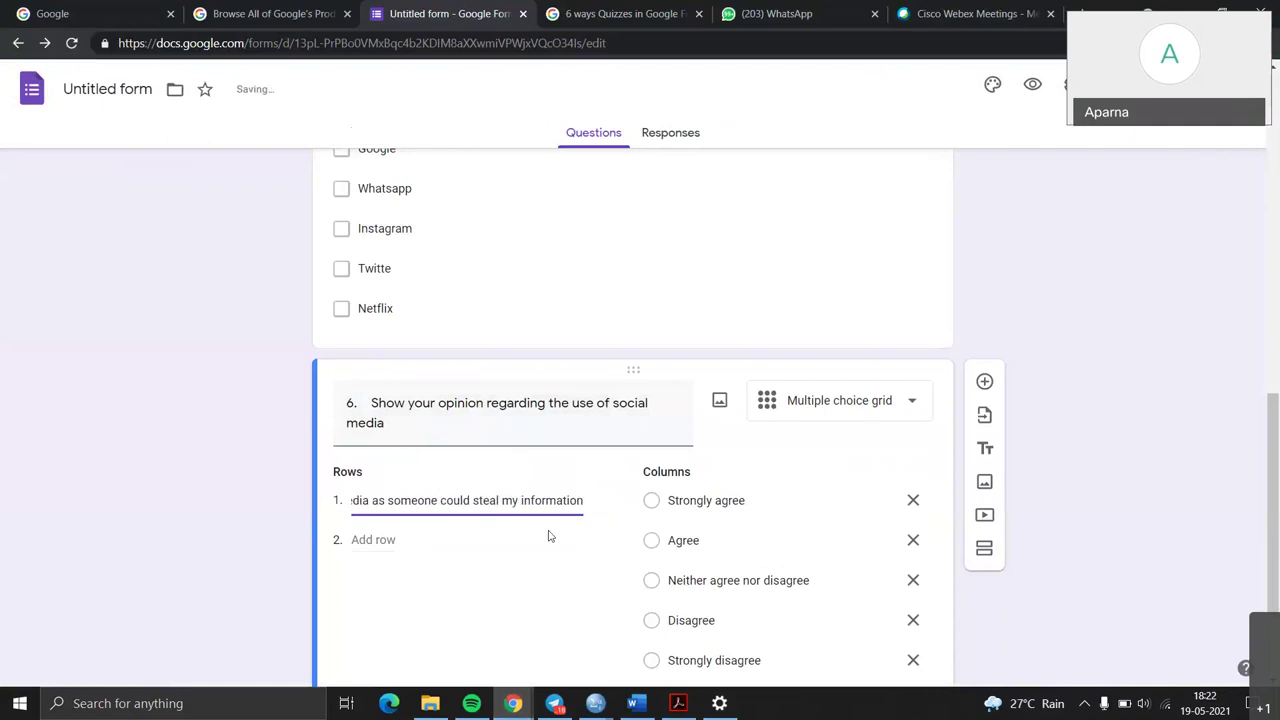
# Step: Check the second statement in Word and add "I dont know how my information will be used" as the second grid row
pyautogui.click(640, 703)
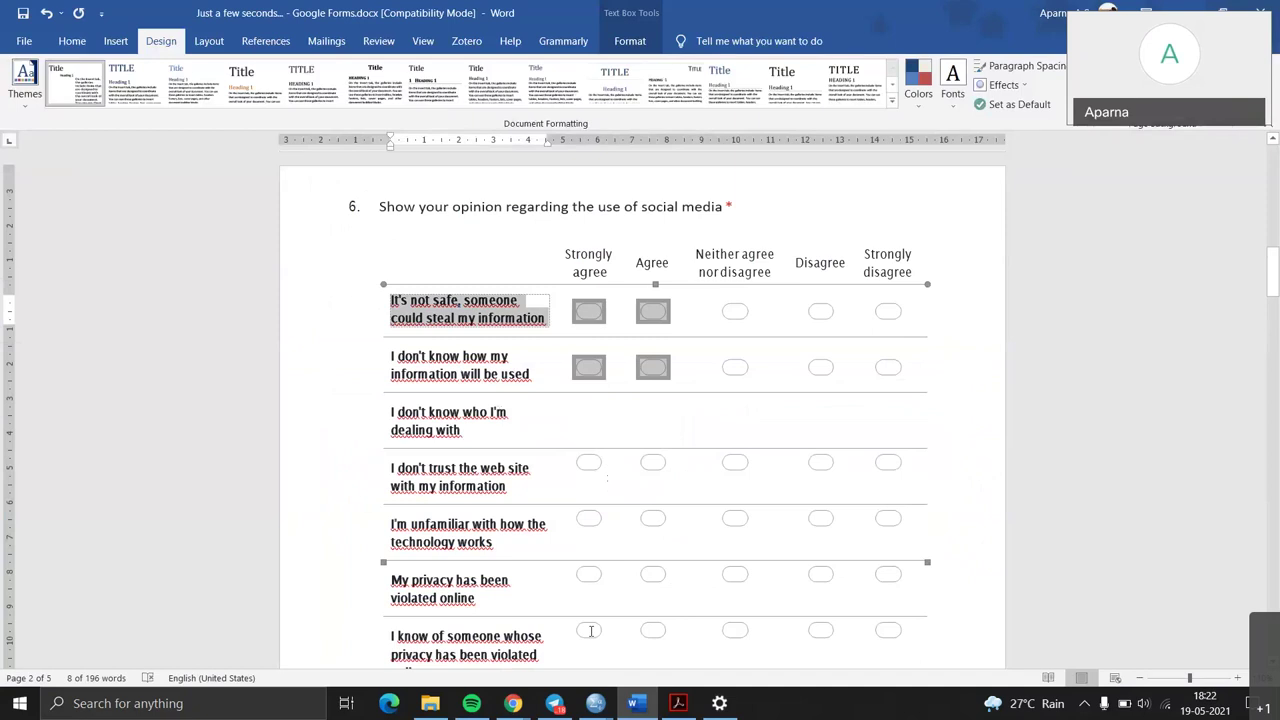
pyautogui.click(512, 703)
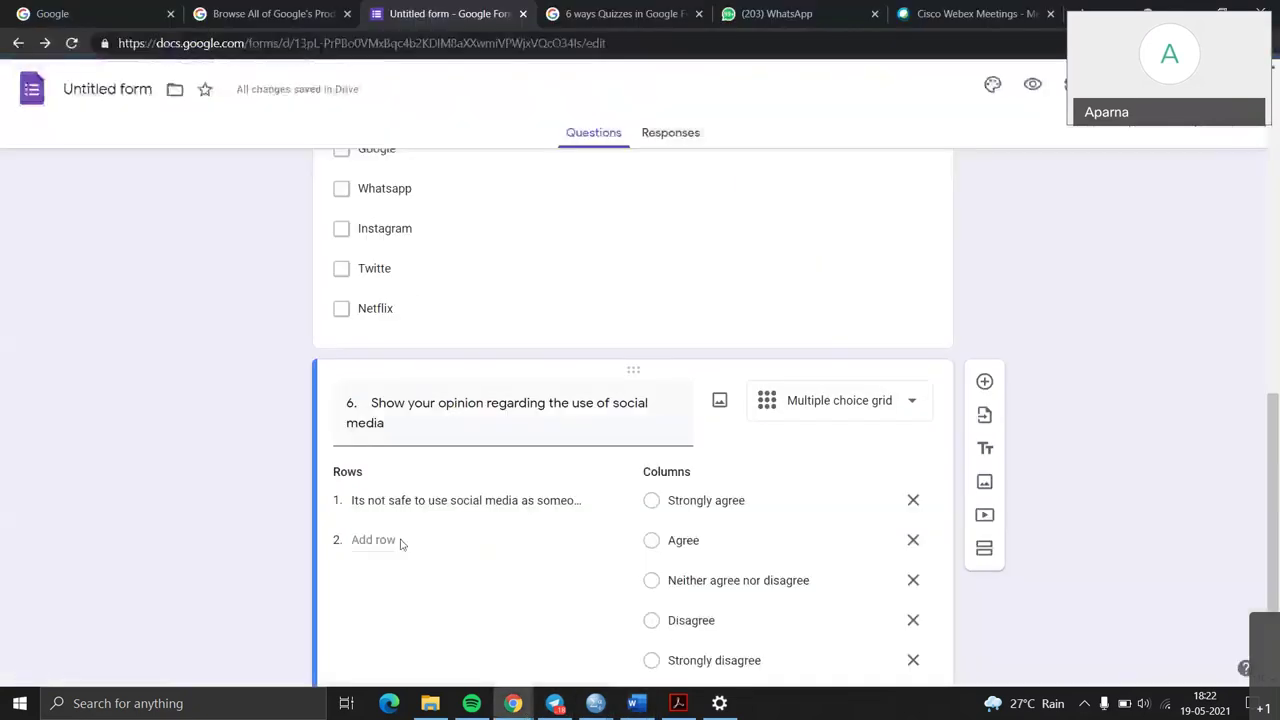
pyautogui.click(370, 540)
pyautogui.press('BackSpace')
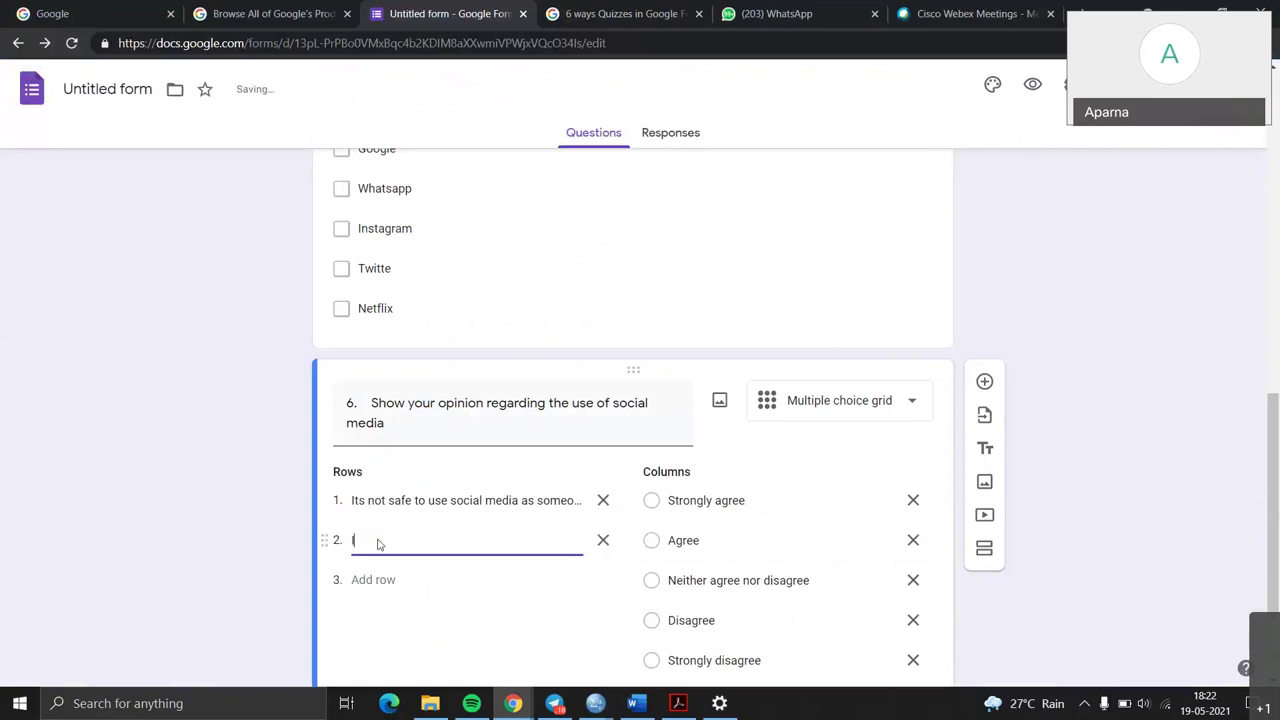
pyautogui.write('I ')
pyautogui.write('dont k')
pyautogui.write('now how ')
pyautogui.write('my info')
pyautogui.write('rmation wi')
pyautogui.write('ll be used')
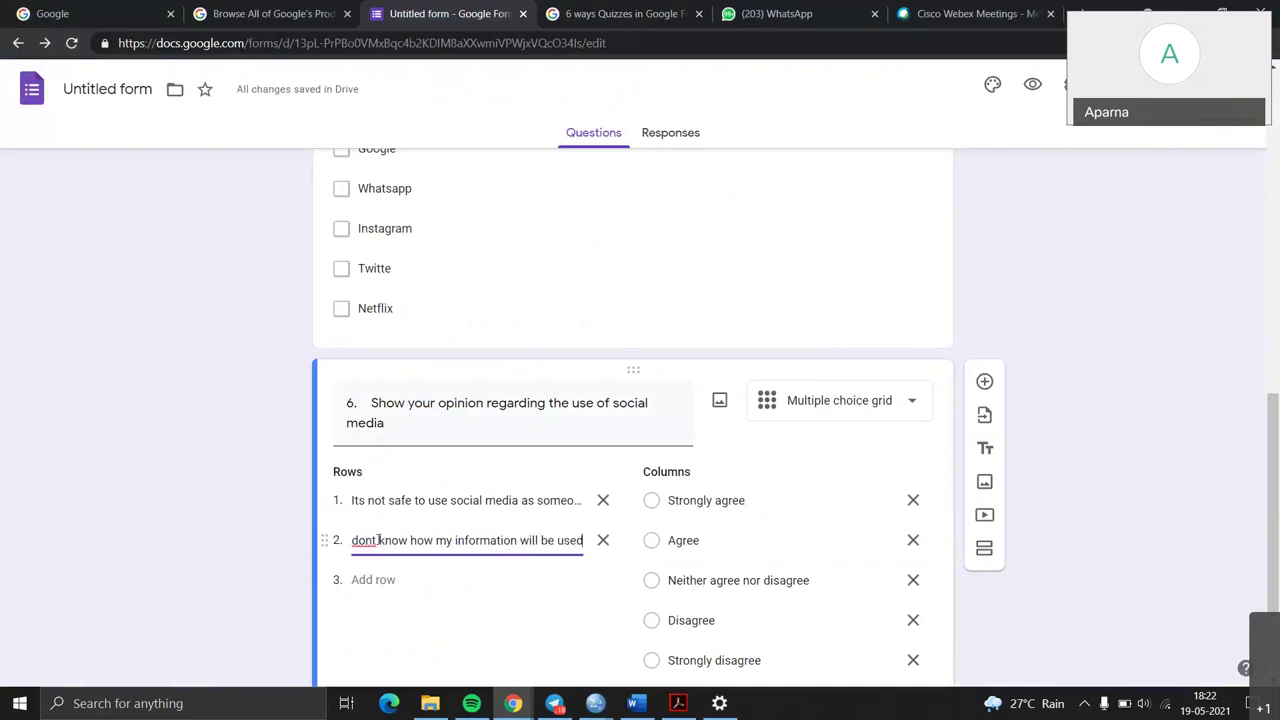
# Step: Check the third statement in Word and add "I don't know who am I dealing with" as the third grid row
pyautogui.click(383, 581)
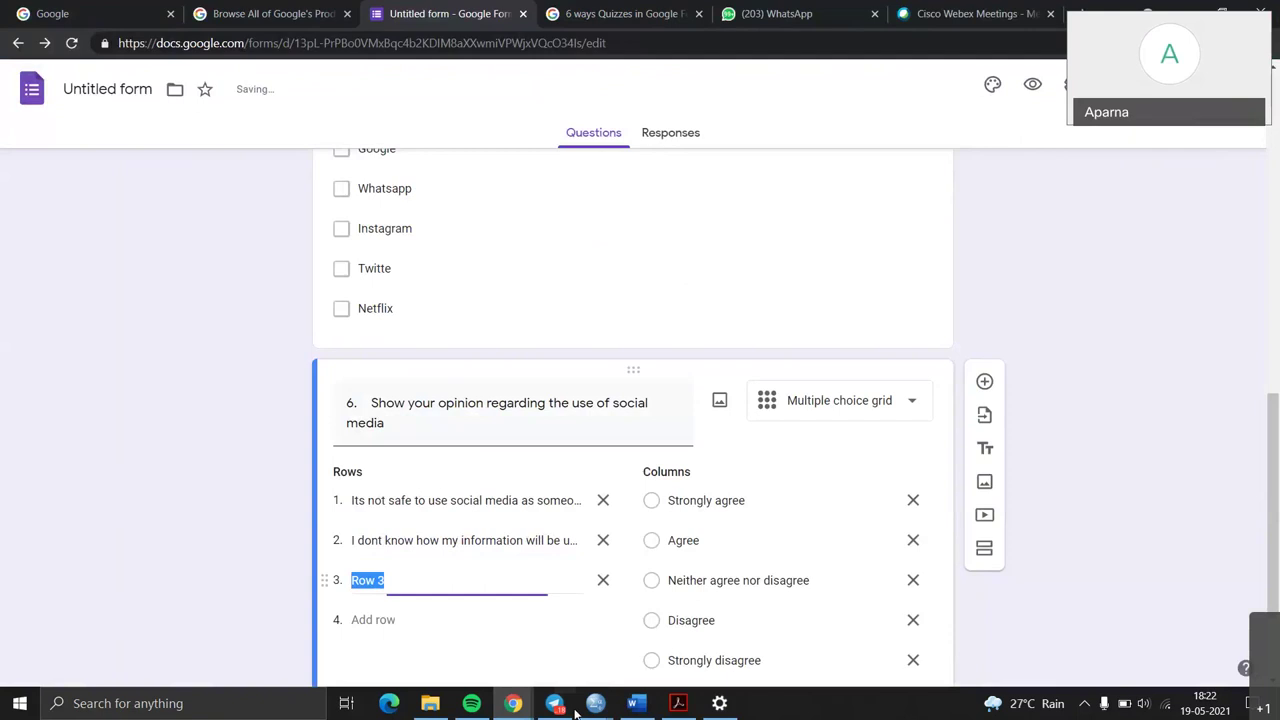
pyautogui.click(636, 703)
pyautogui.click(486, 436)
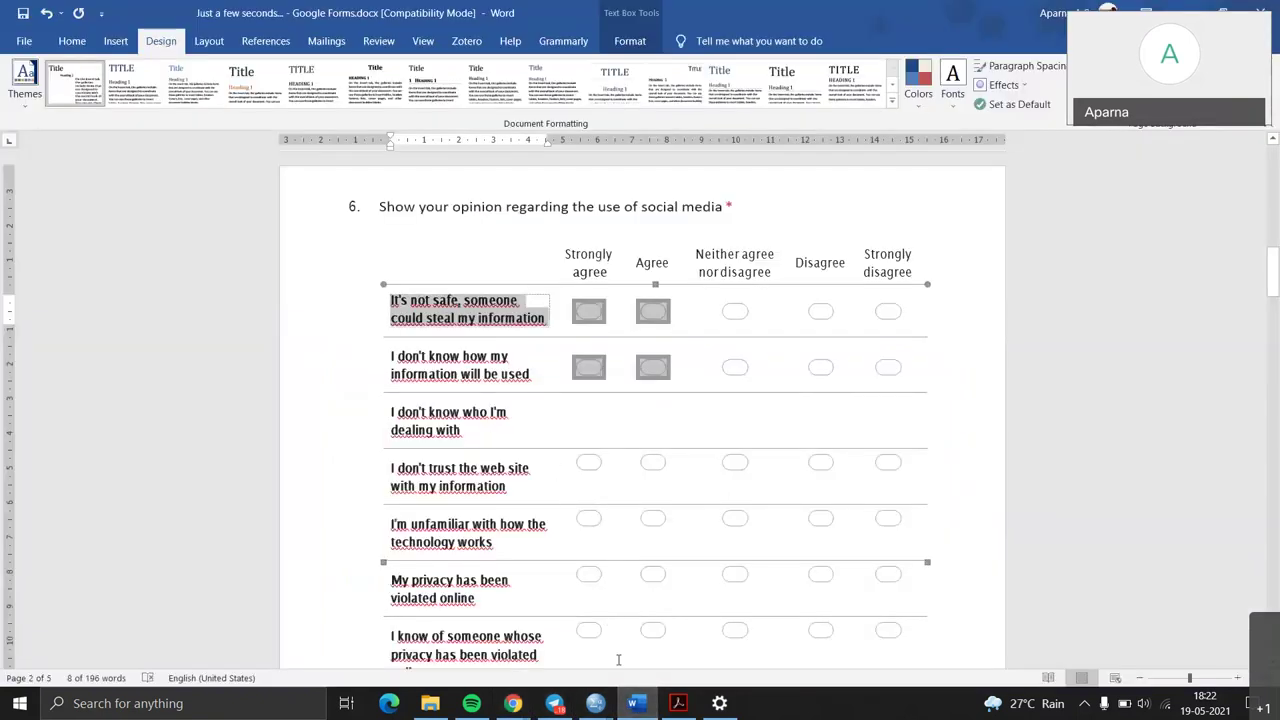
pyautogui.click(525, 710)
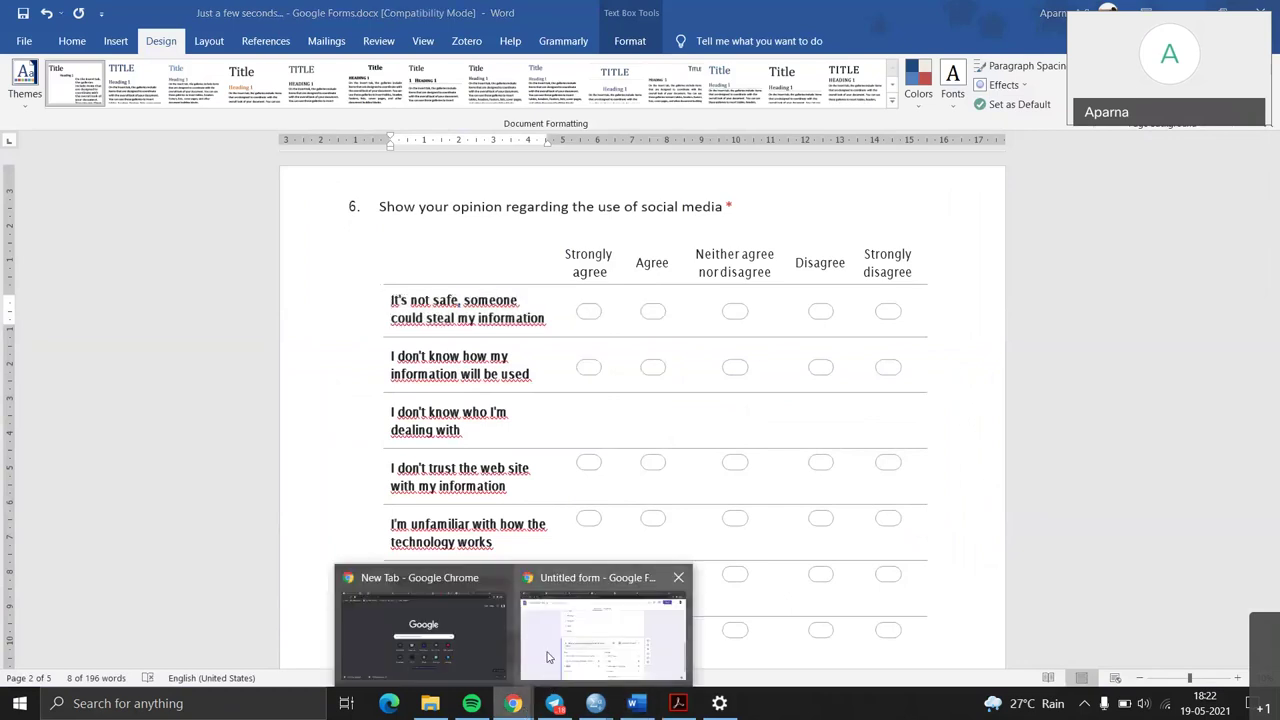
pyautogui.click(547, 657)
pyautogui.write('I')
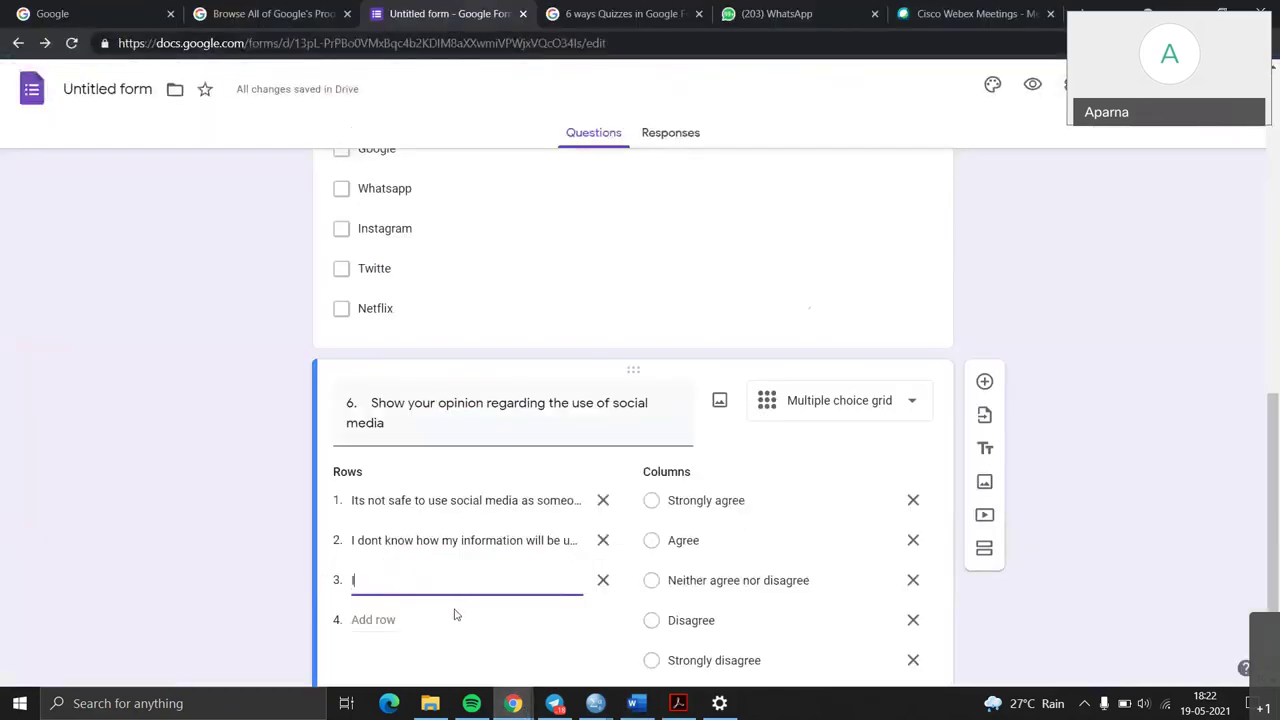
pyautogui.write(' dont ')
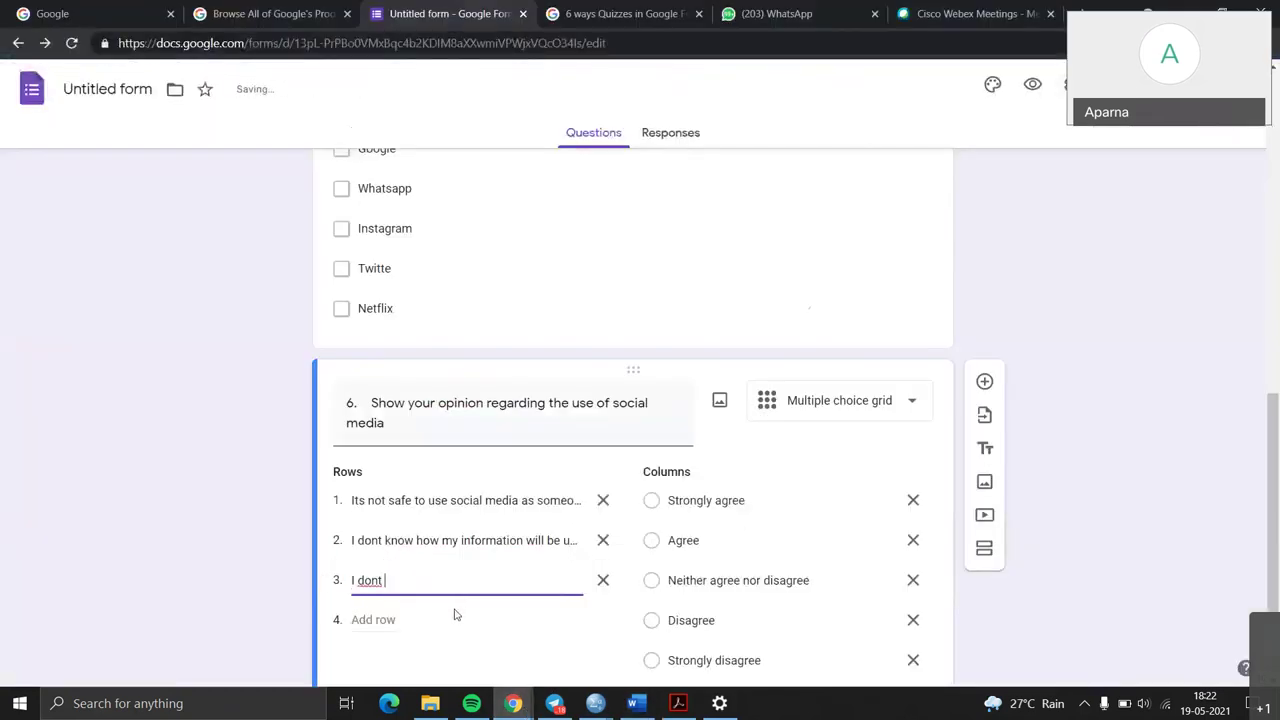
pyautogui.write('know w')
pyautogui.press('BackSpace')
pyautogui.write('o am ')
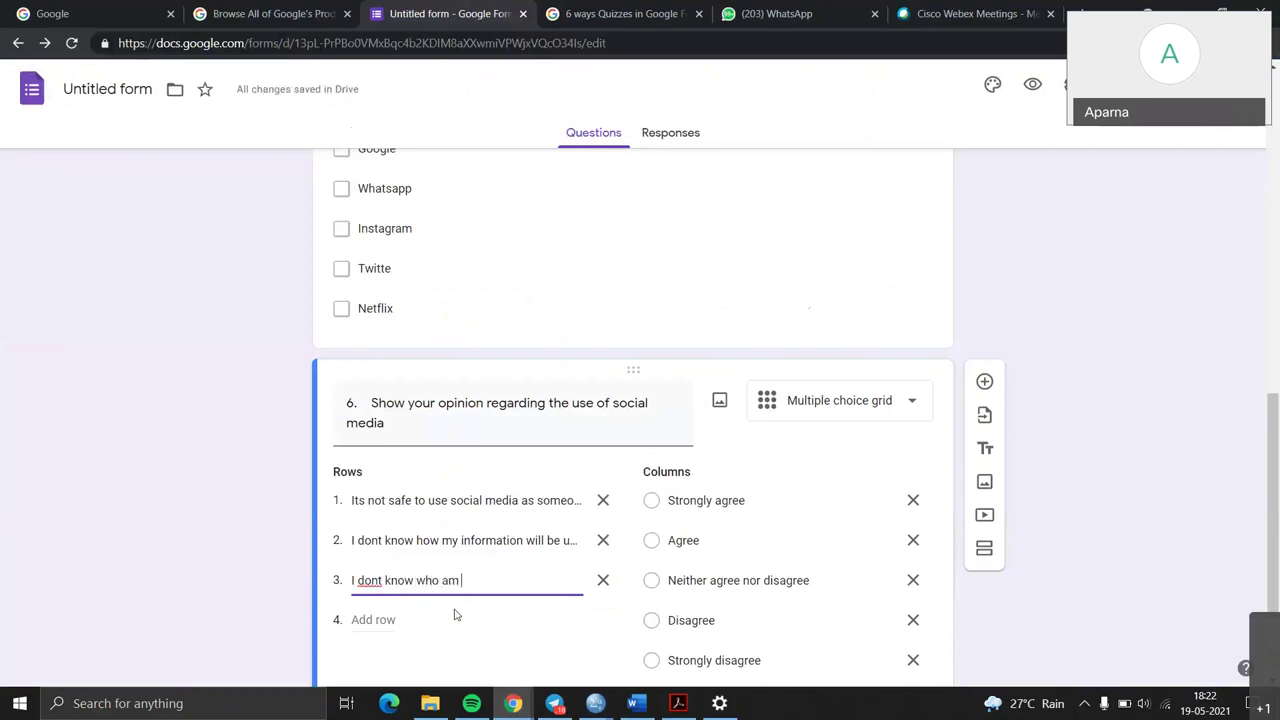
pyautogui.write('I dE')
pyautogui.press('BackSpace')
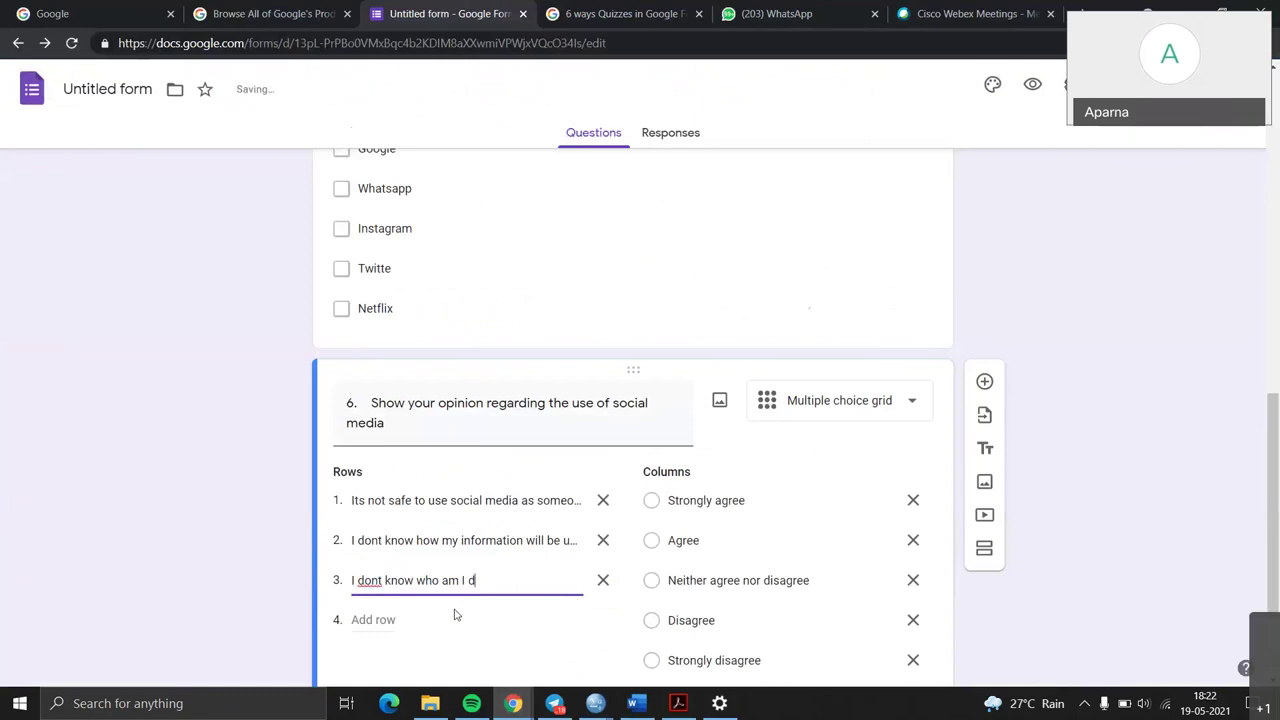
pyautogui.write('ealing with')
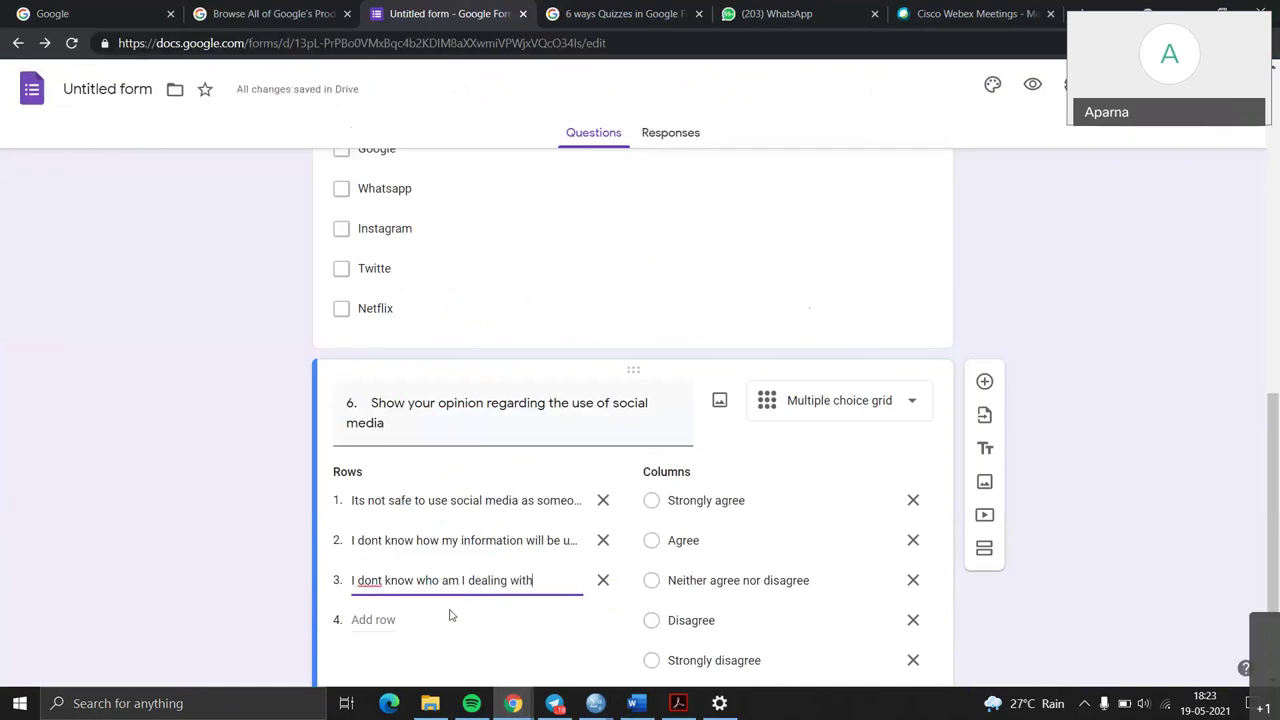
pyautogui.click(379, 582)
pyautogui.write("'")
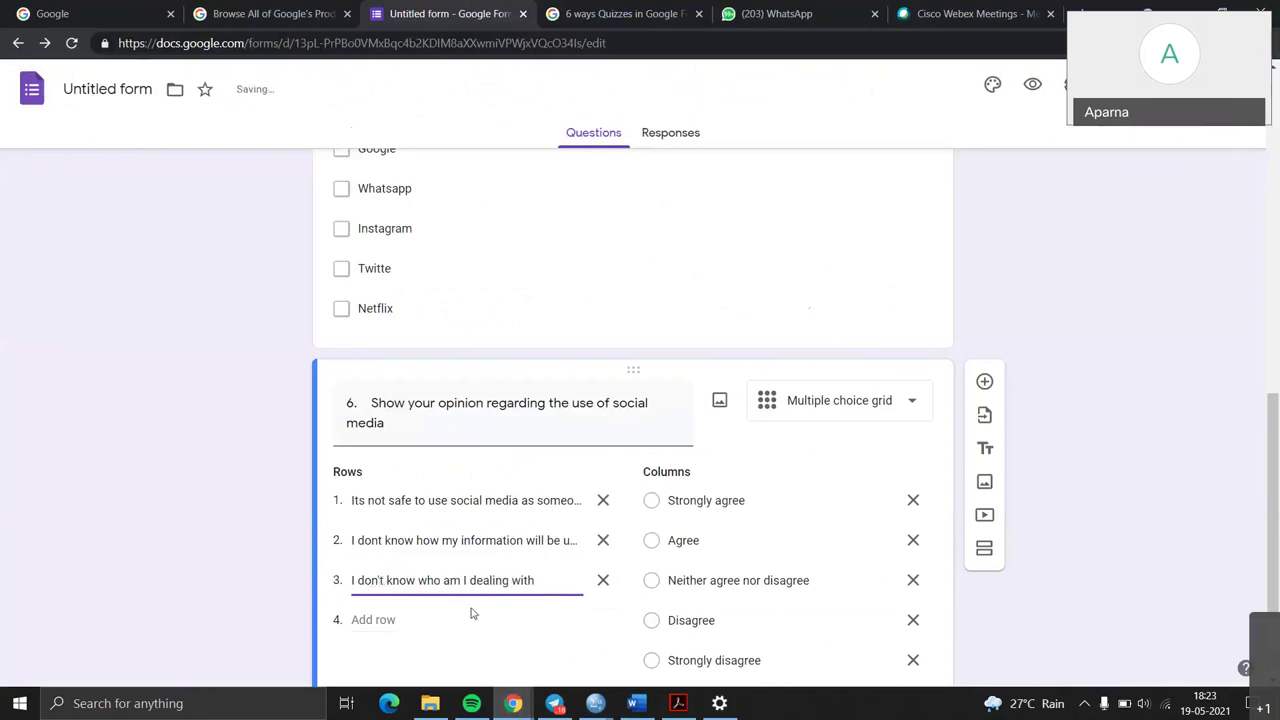
# Step: Require a response in each row of the social media opinion grid and look at the question's additional options
pyautogui.scroll(-2, 776, 558)
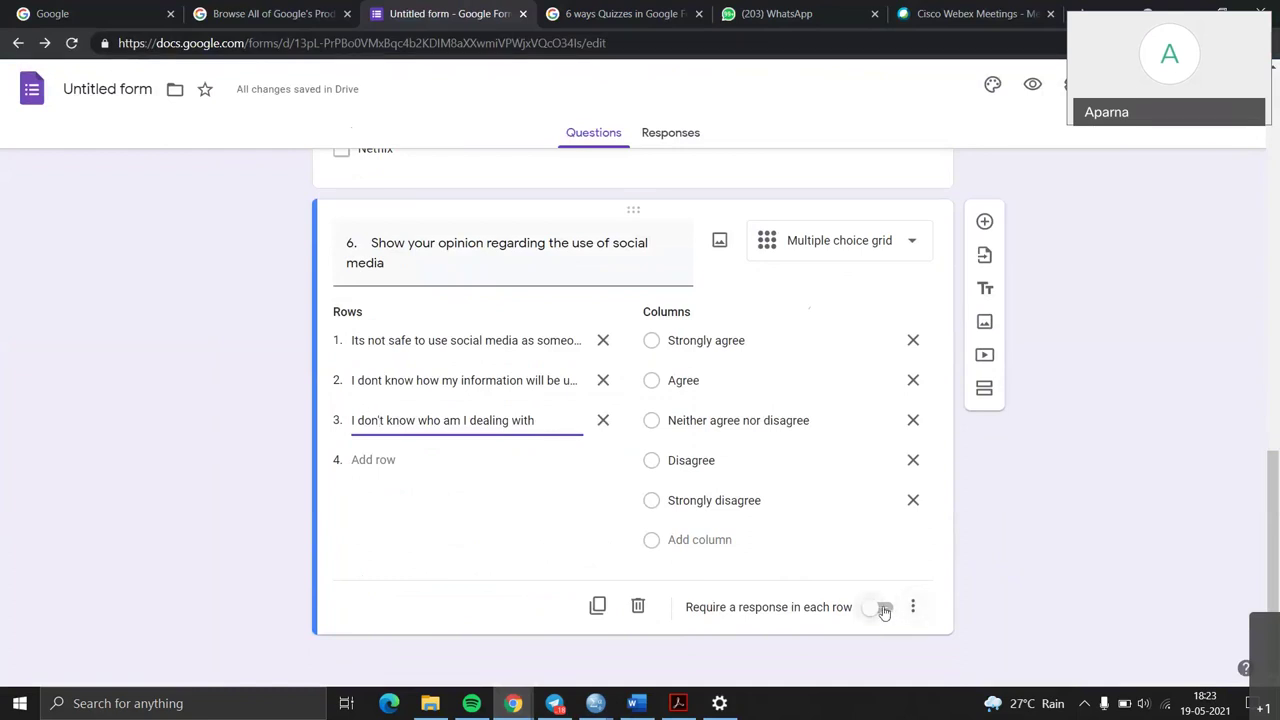
pyautogui.click(885, 609)
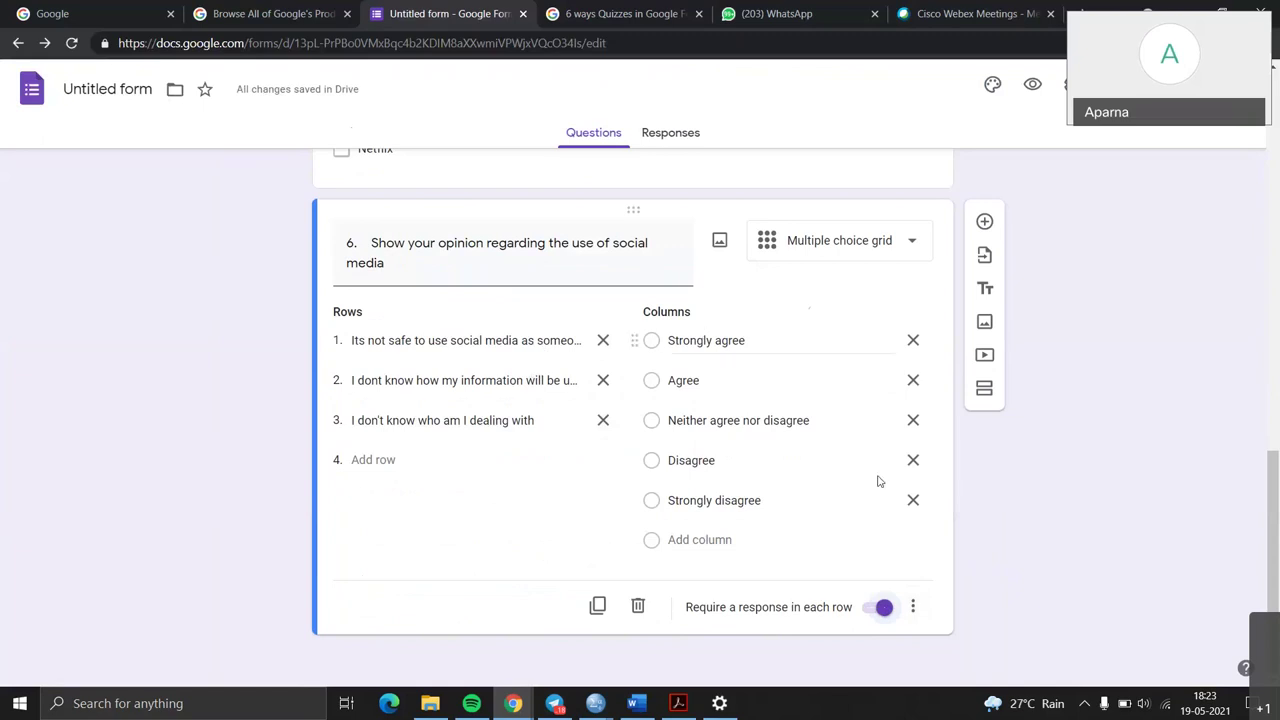
pyautogui.click(910, 608)
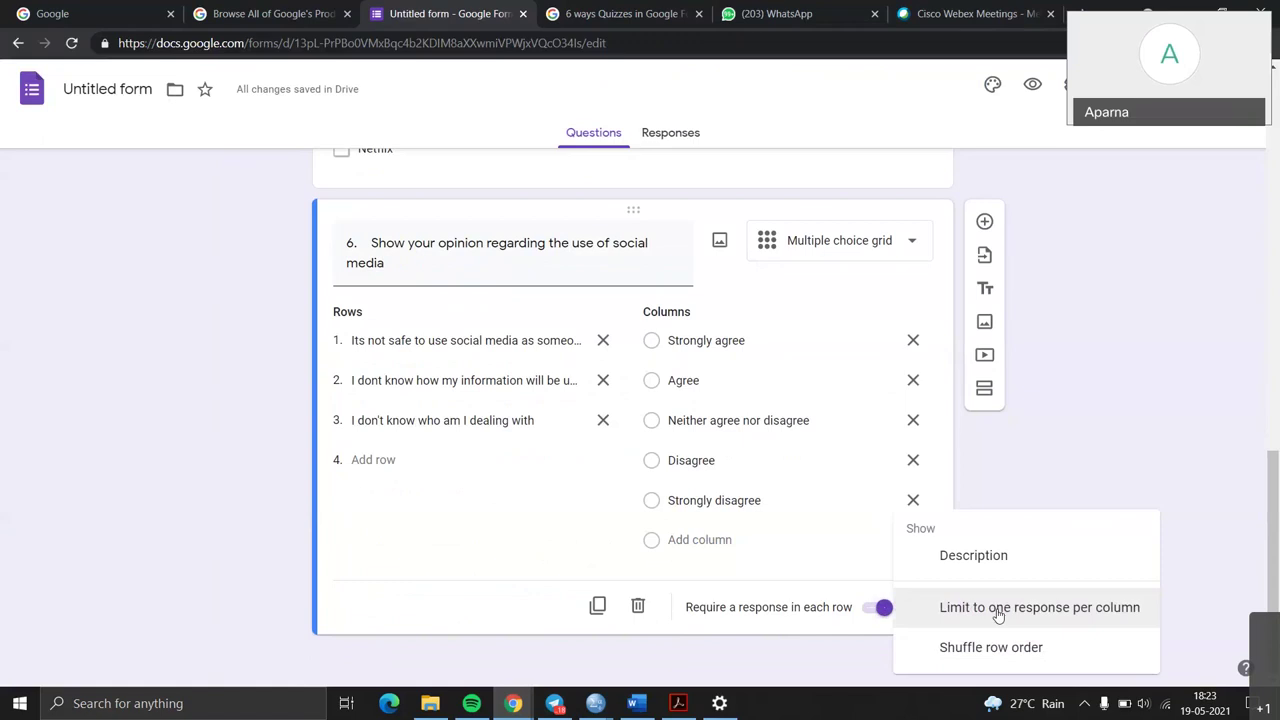
pyautogui.click(808, 621)
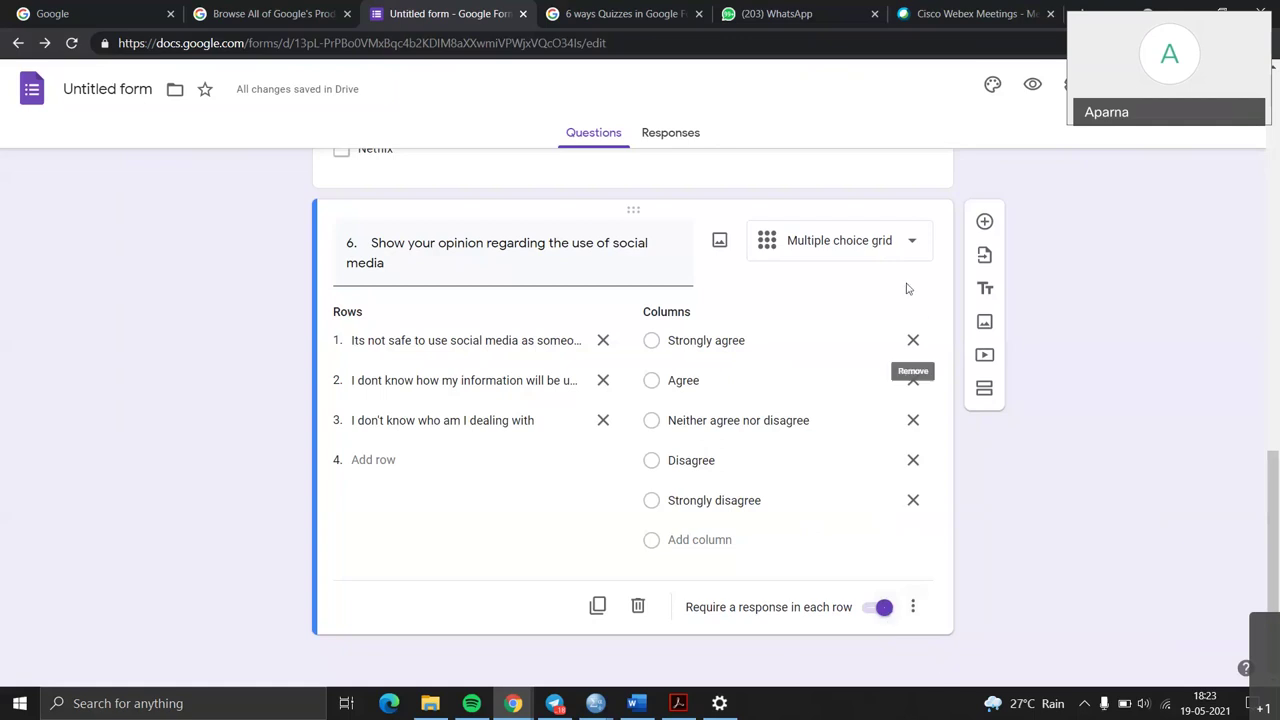
# Step: Add a new question after question 6 and title it "Rank your reason for granting permission", copied from question 7 in the Word document
pyautogui.click(984, 221)
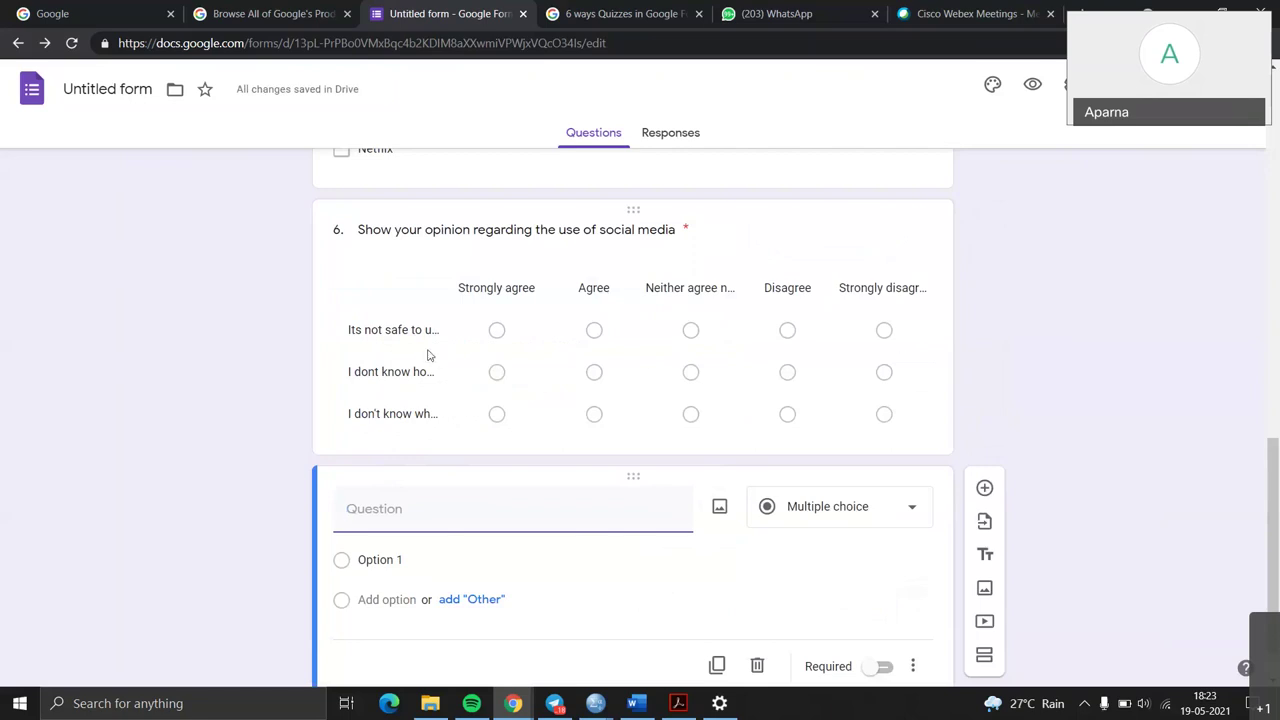
pyautogui.scroll(-1, 459, 416)
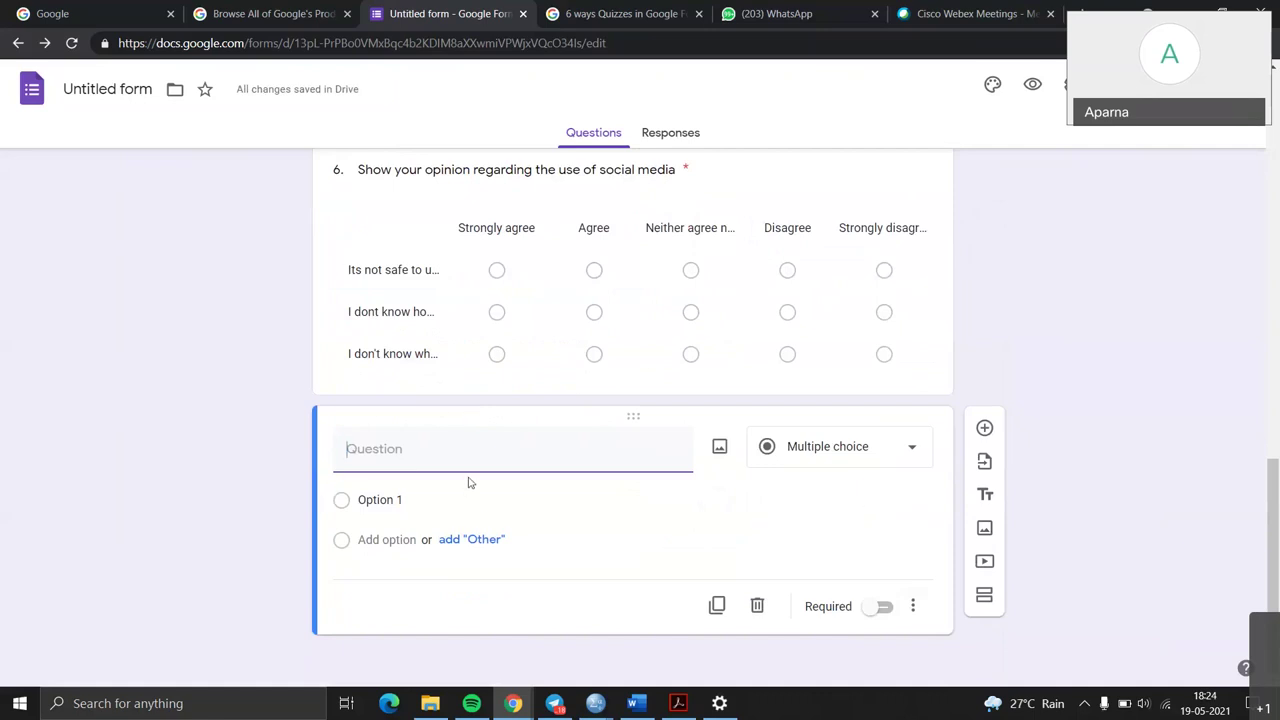
pyautogui.write('?')
pyautogui.press('BackSpace')
pyautogui.click(636, 703)
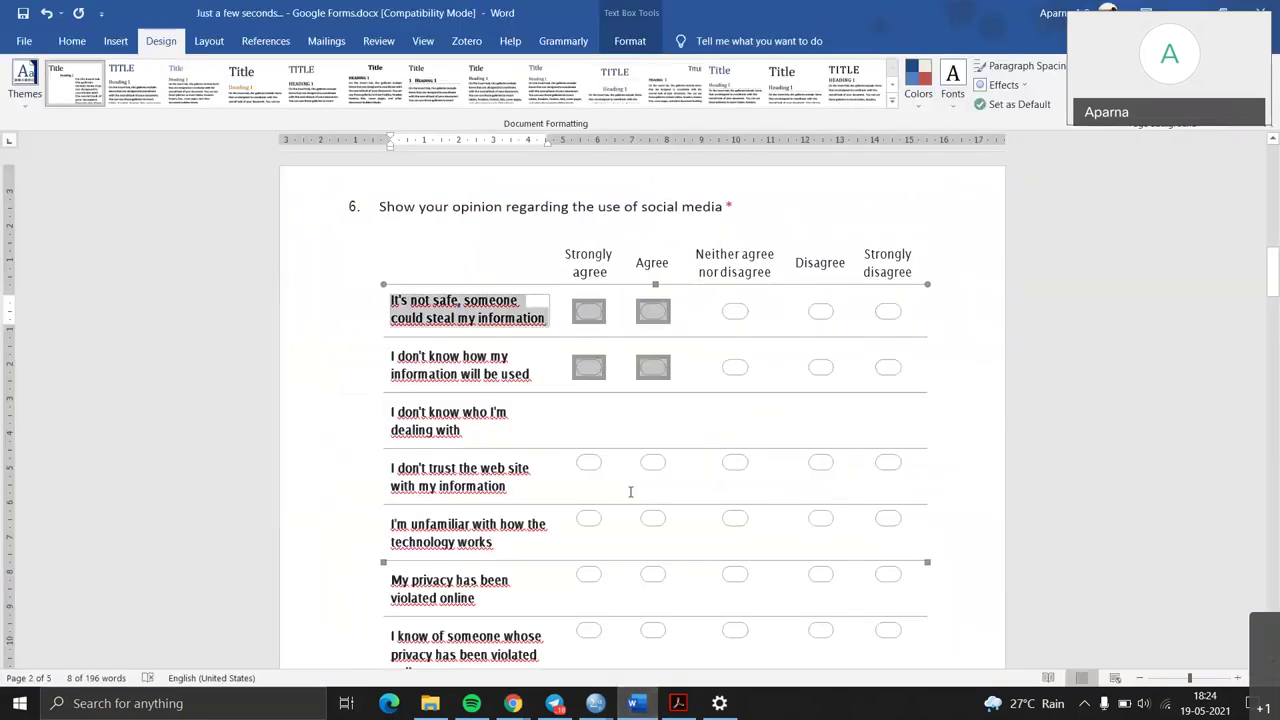
pyautogui.scroll(-5, 630, 491)
pyautogui.scroll(-10, 630, 491)
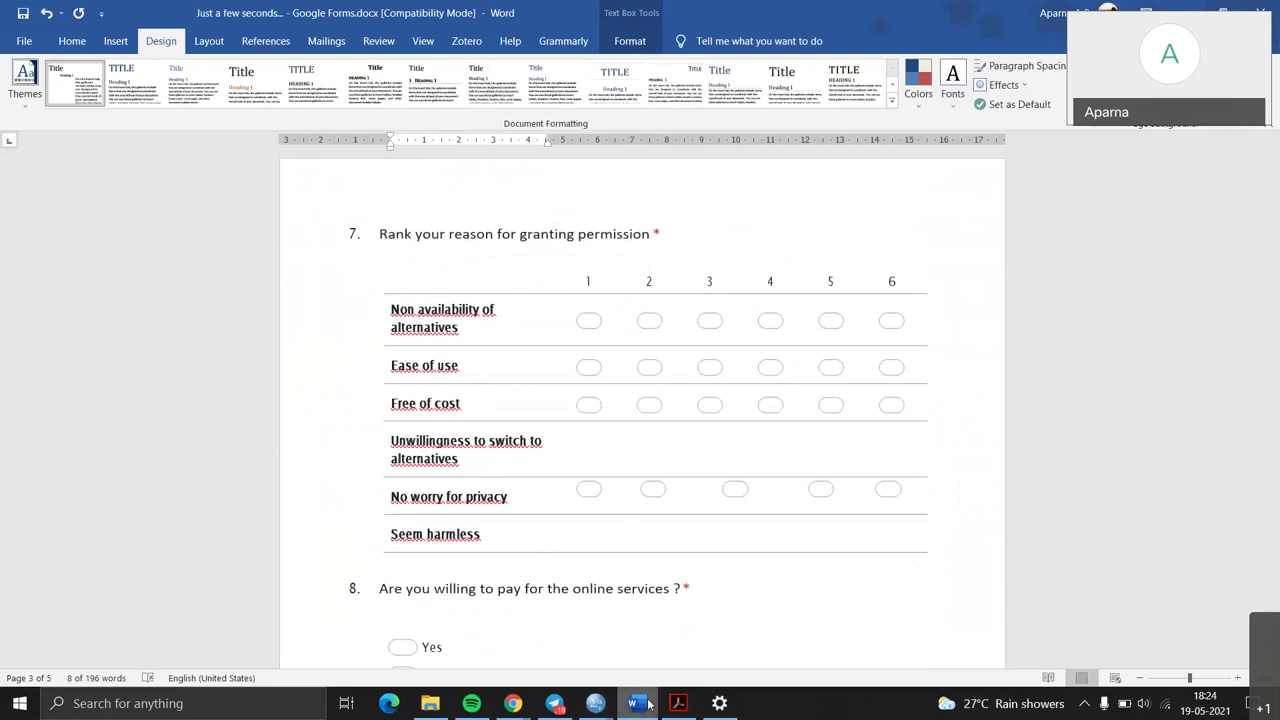
pyautogui.moveTo(312, 249); pyautogui.dragTo(650, 247)
pyautogui.hotkey('ctrl', 'c')
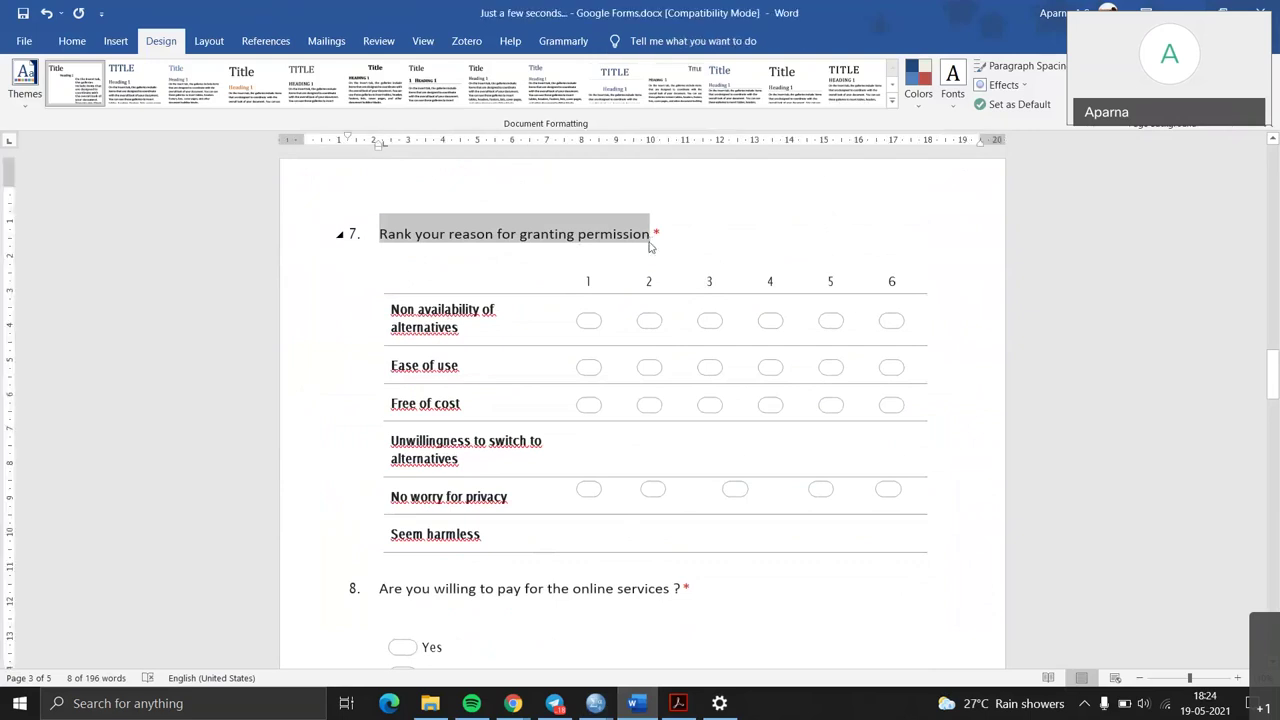
pyautogui.moveTo(512, 703)
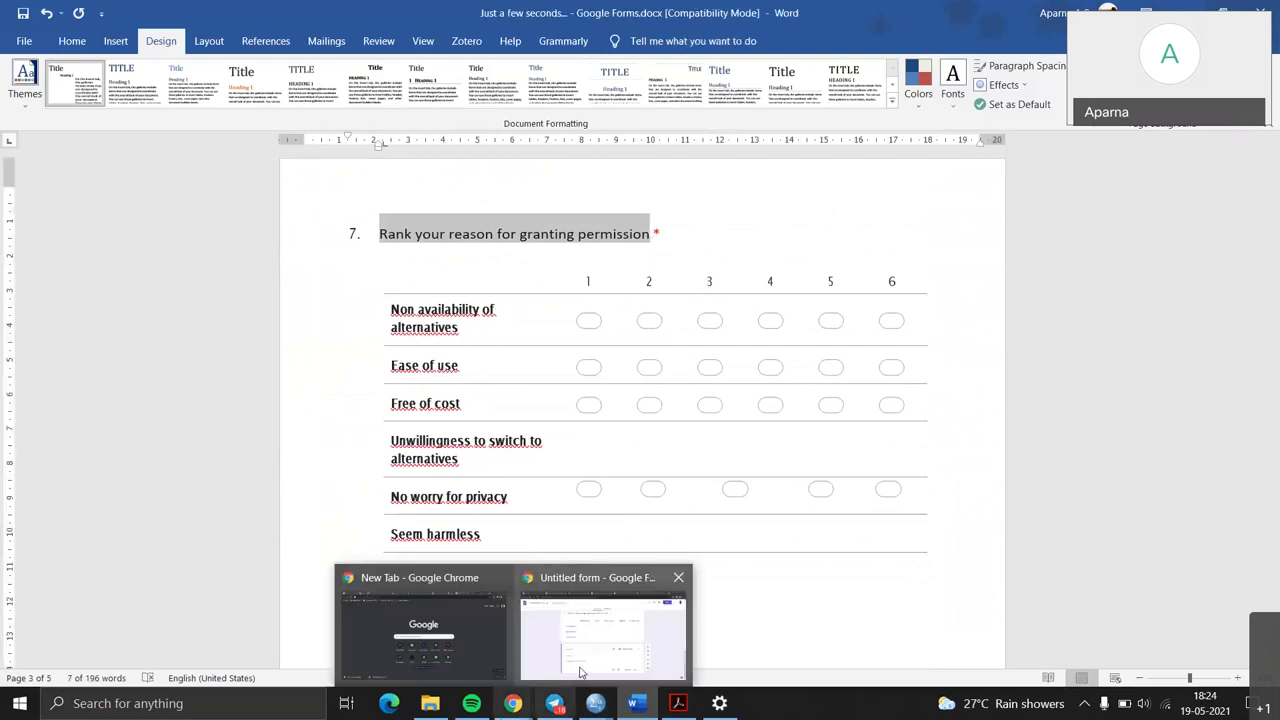
pyautogui.click(581, 672)
pyautogui.hotkey('ctrl', 'v')
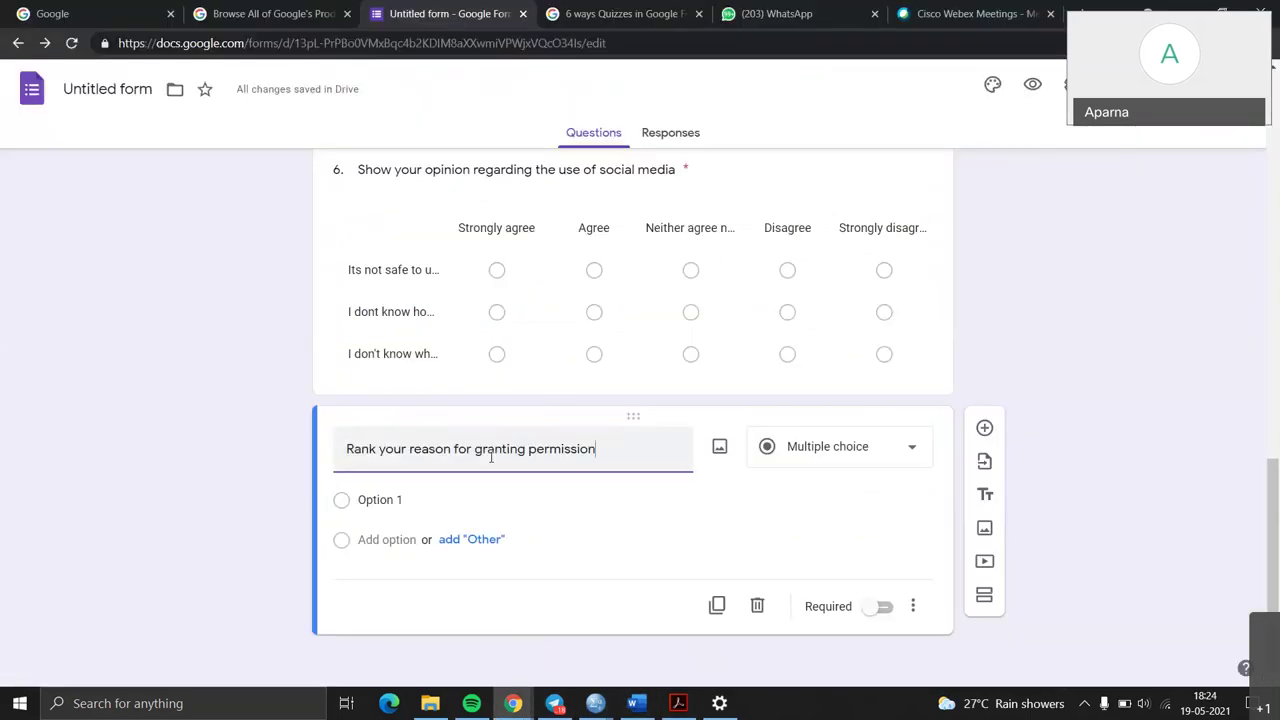
# Step: Check the layout of question 7 in Word and change the new question's answer type to Checkbox grid
pyautogui.click(415, 499)
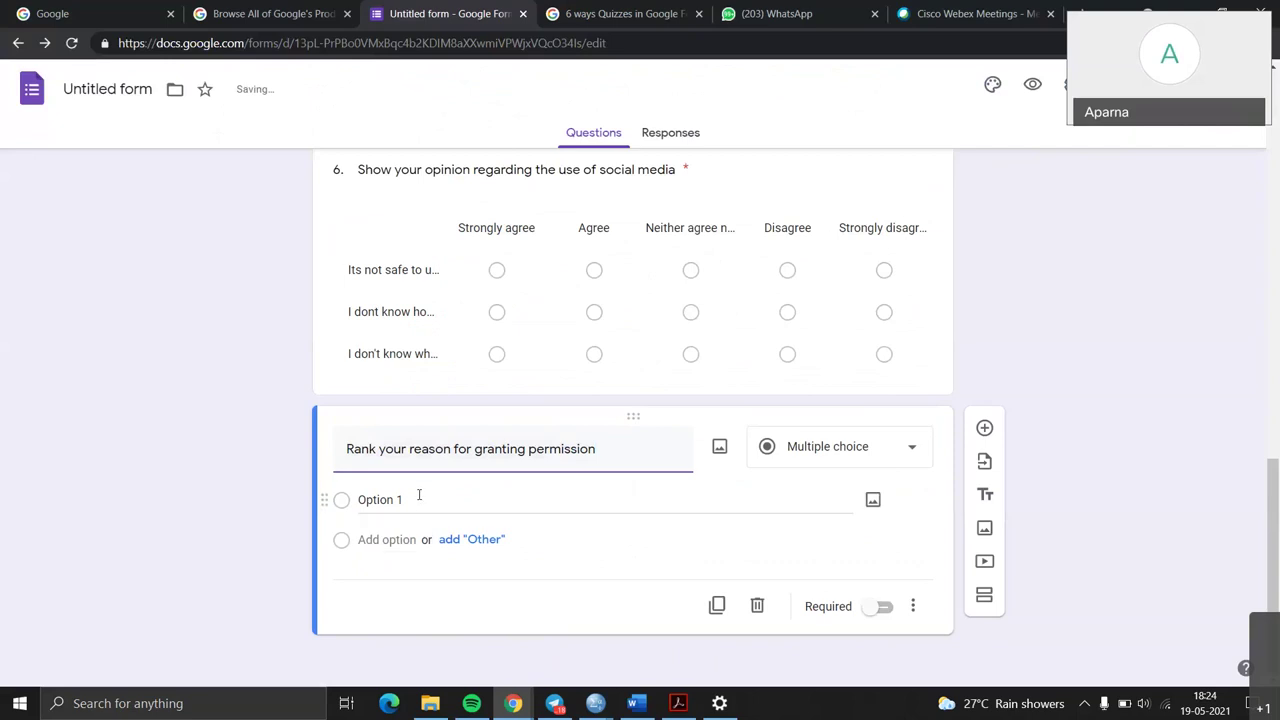
pyautogui.click(636, 703)
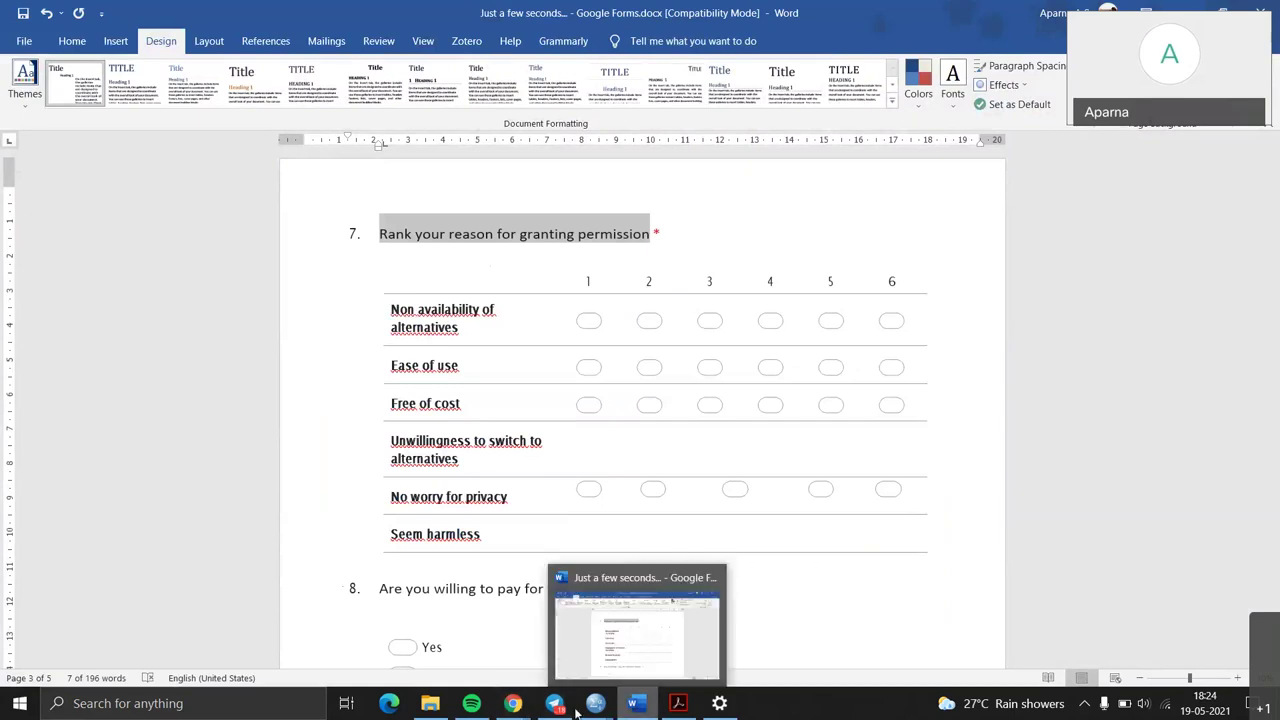
pyautogui.moveTo(512, 703)
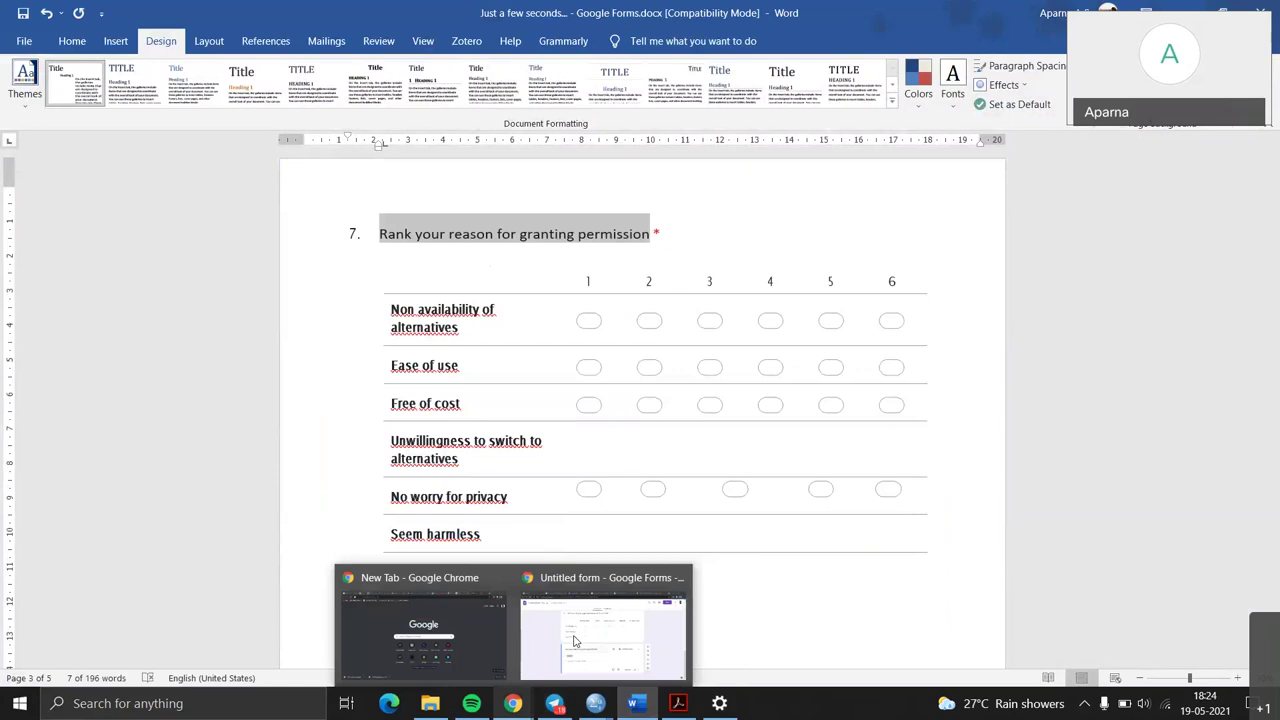
pyautogui.click(574, 641)
pyautogui.click(906, 455)
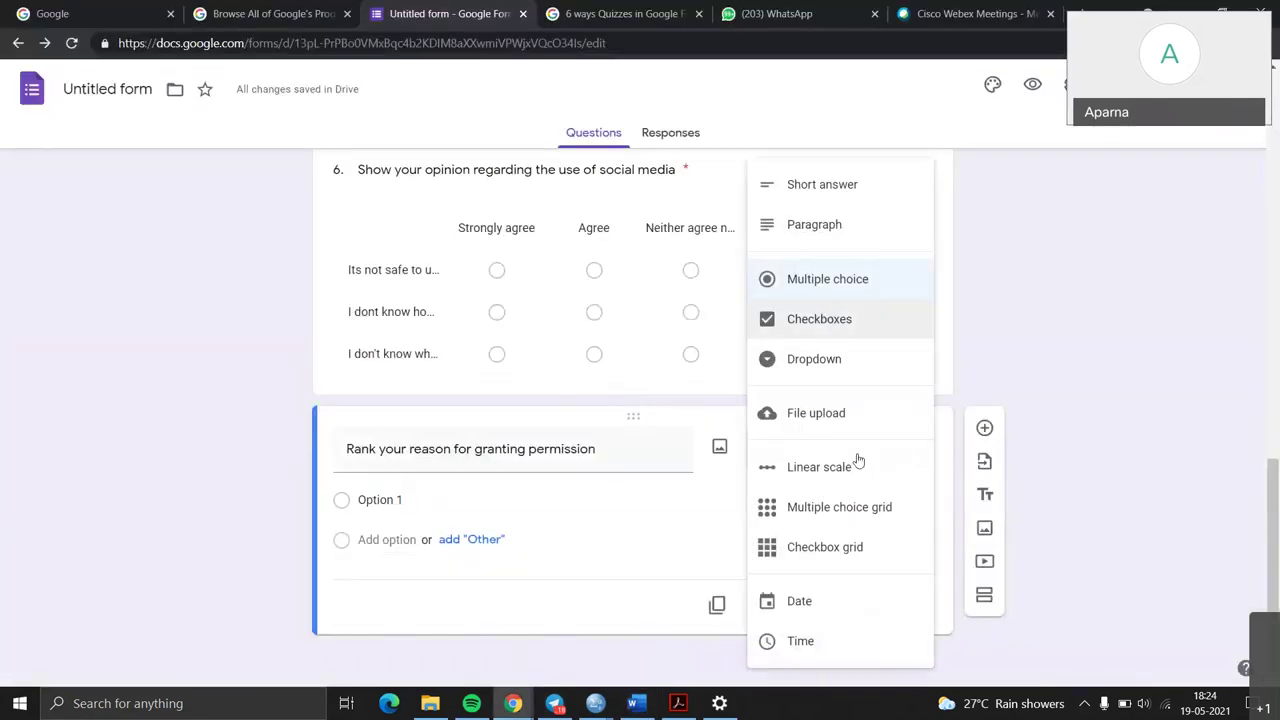
pyautogui.click(846, 547)
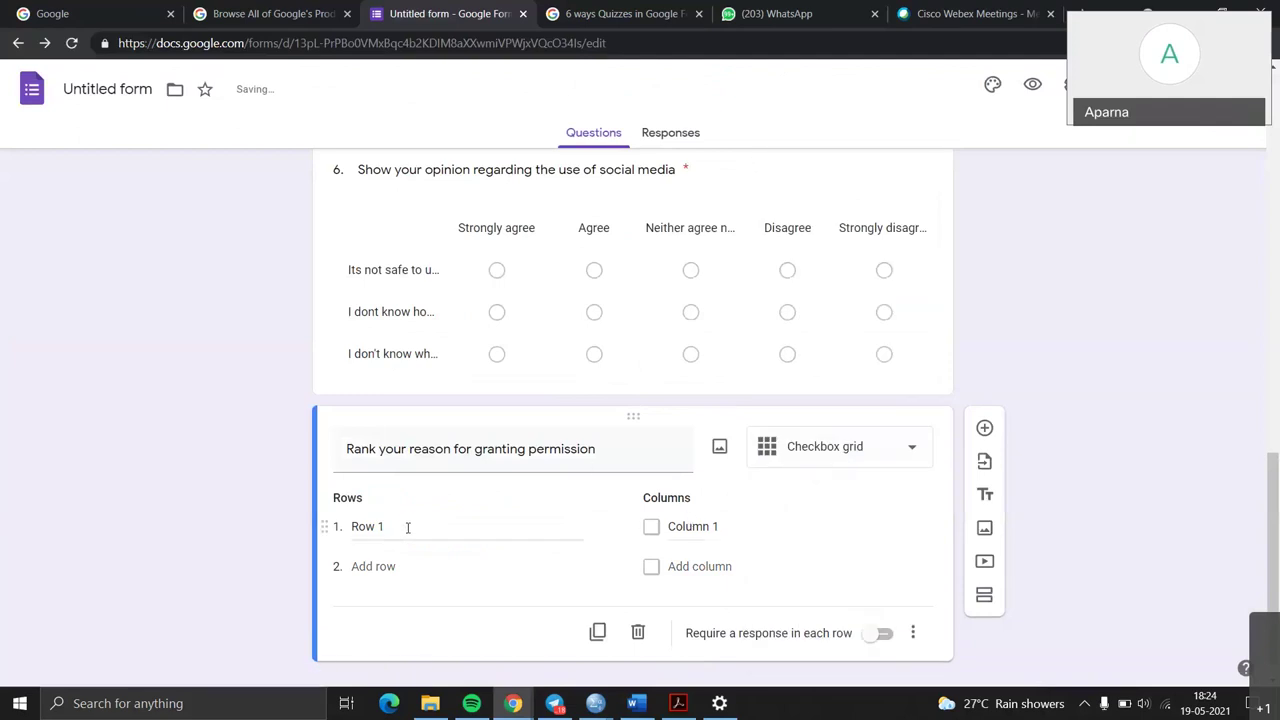
# Step: Enter "Non availability of alternatives" and "Ease of use" as the first two rows of the checkbox grid
pyautogui.click(408, 527)
pyautogui.write('Non availability of alternatives')
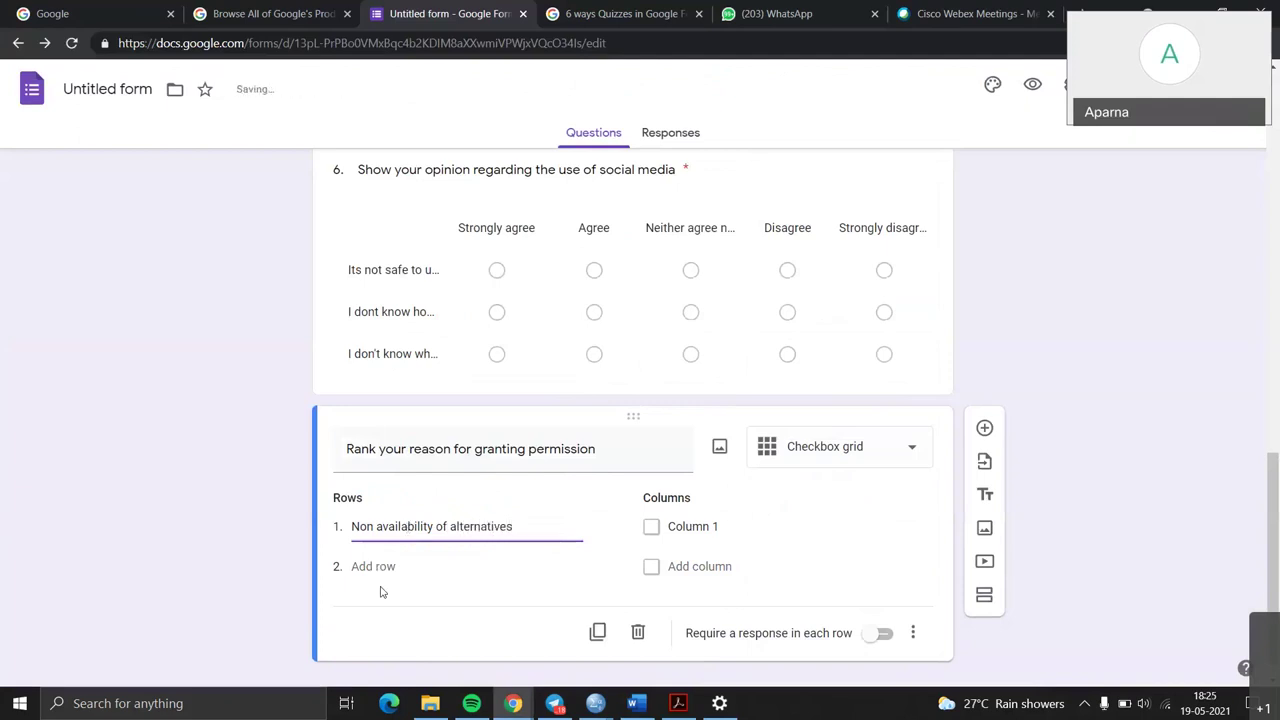
pyautogui.click(401, 574)
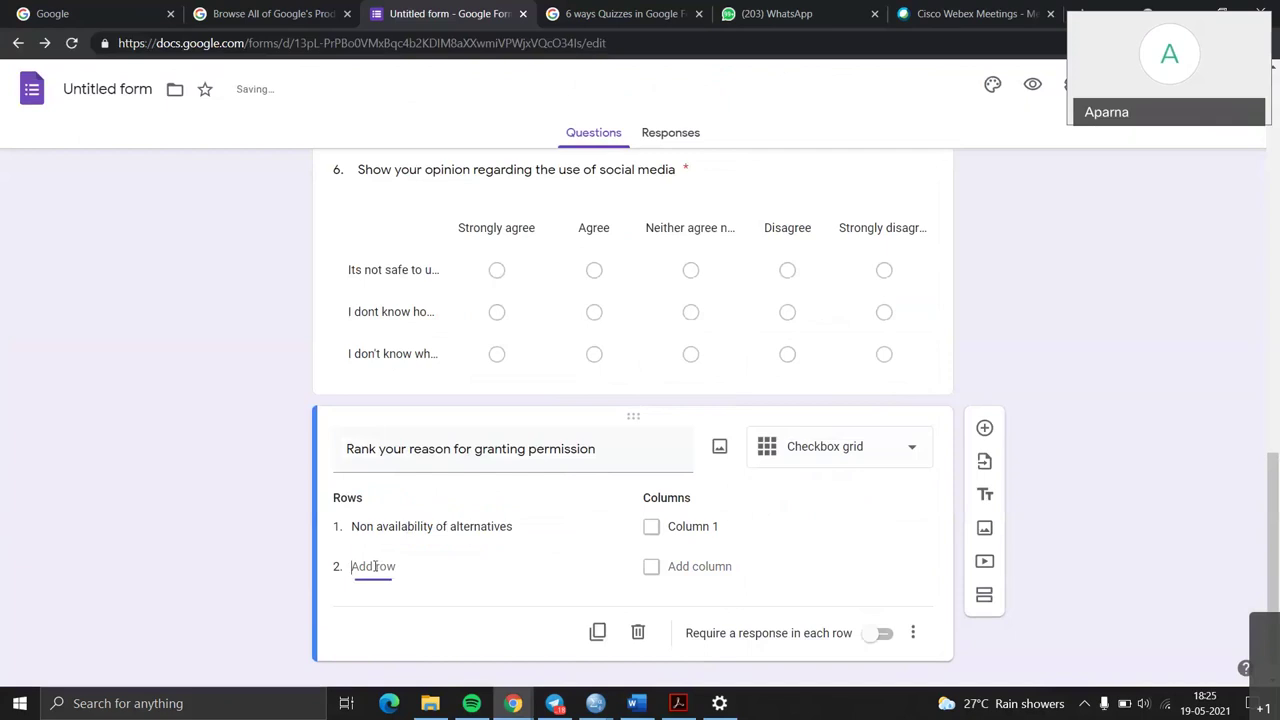
pyautogui.click(374, 566)
pyautogui.write('Ease')
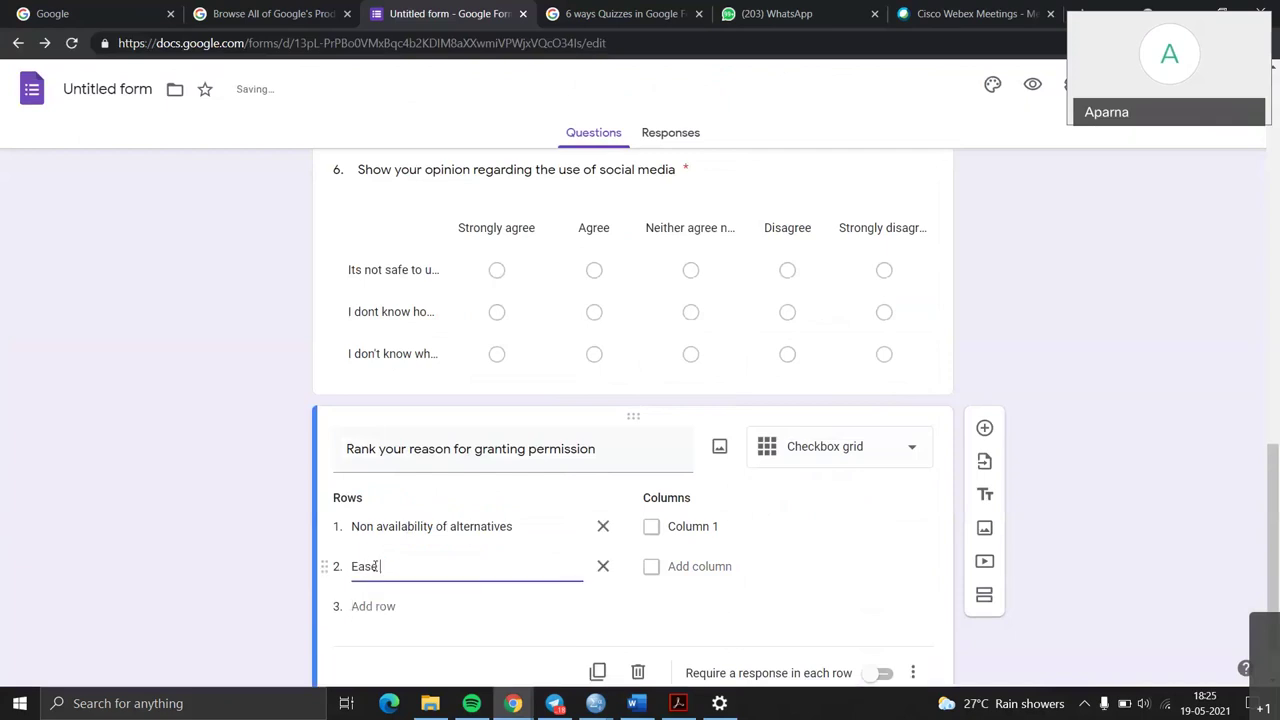
pyautogui.write(' of use')
# Step: Check the remaining reasons in Word and add "Free of cost" and "Unwillingness to change" as the third and fourth rows
pyautogui.click(385, 606)
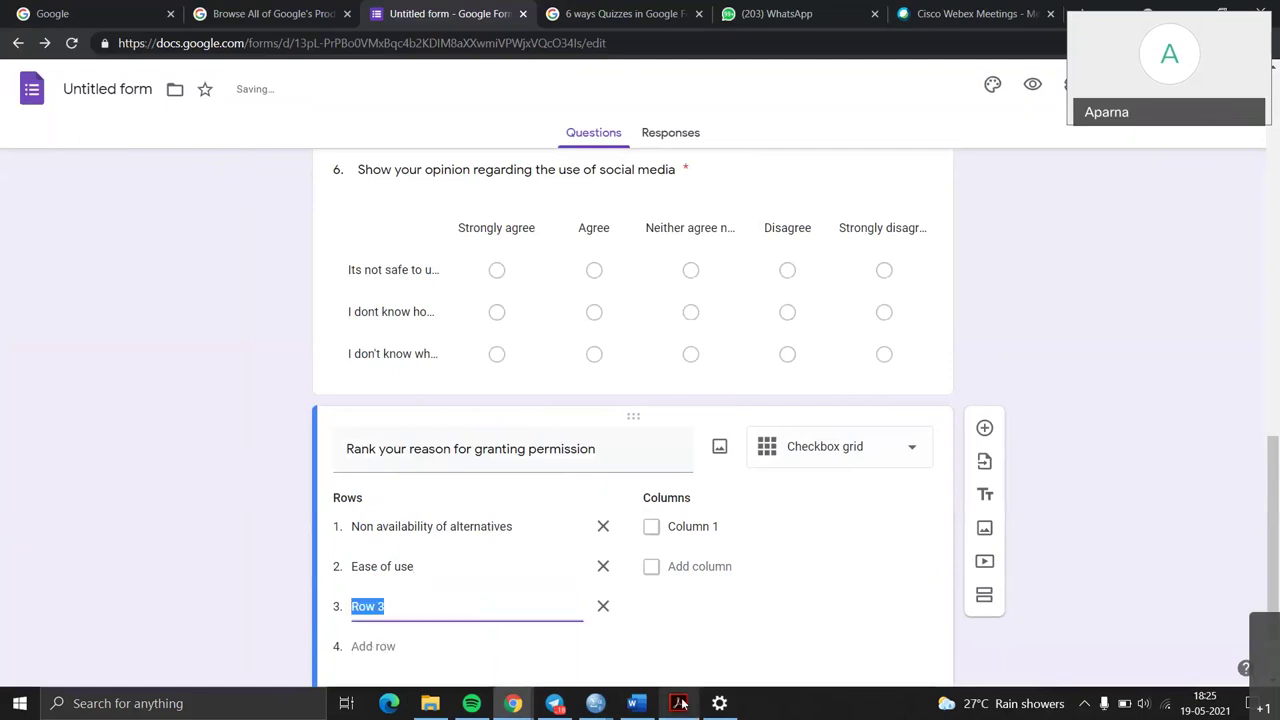
pyautogui.click(640, 703)
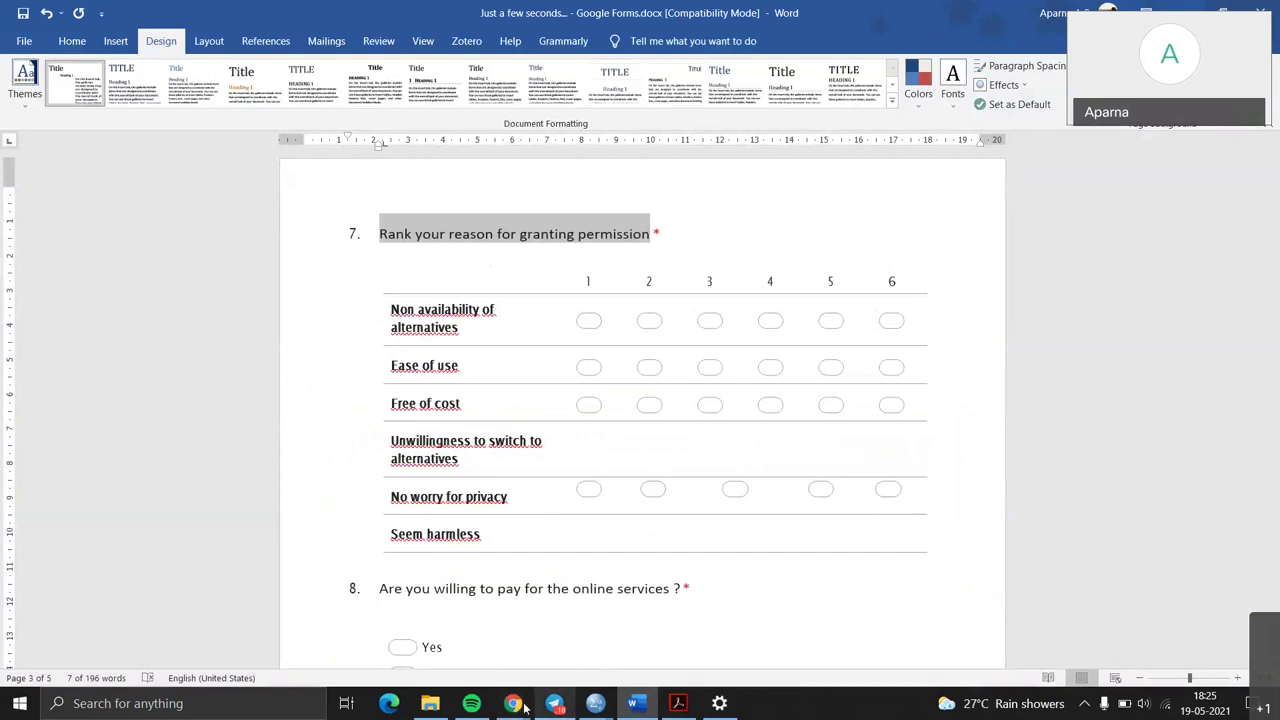
pyautogui.click(512, 703)
pyautogui.click(560, 630)
pyautogui.write('Free of cost')
pyautogui.click(385, 645)
pyautogui.write('Unwillingness to change')
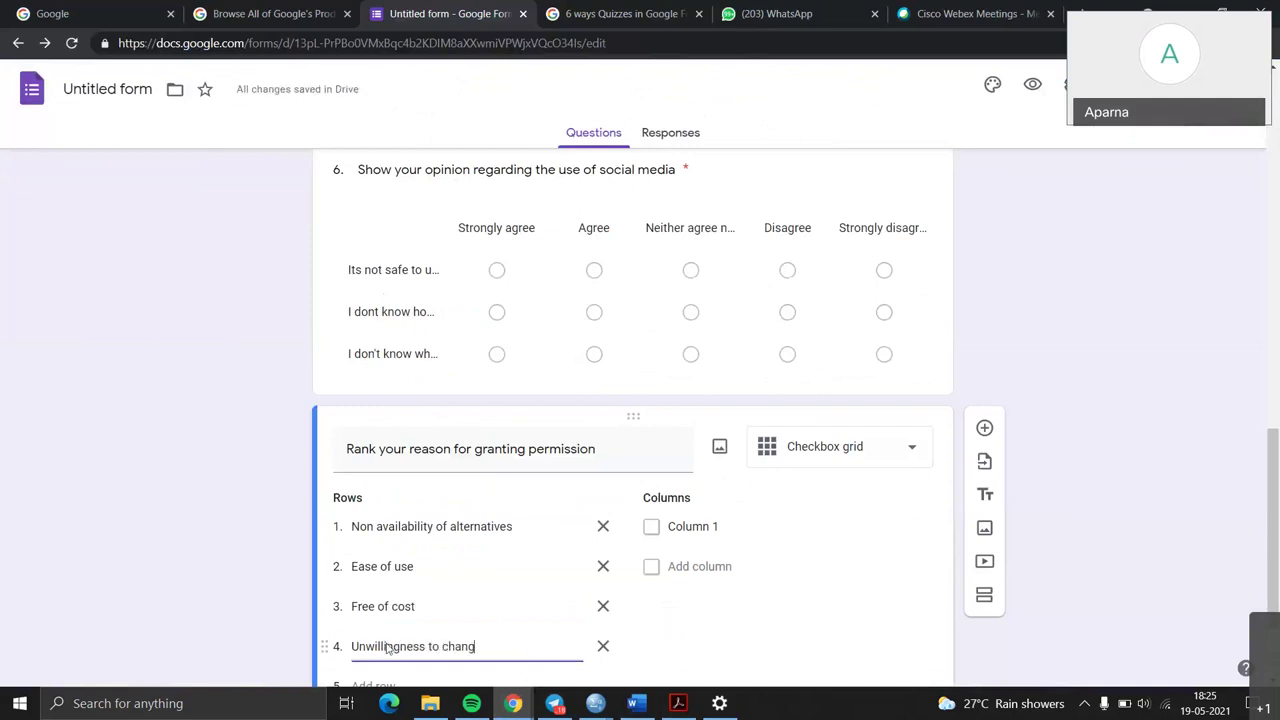
# Step: Check the remaining reasons in Word and add "No worry for privacy" and "Seem harmless" as the grid's fifth and sixth rows
pyautogui.click(645, 708)
pyautogui.scroll(-4, 543, 343)
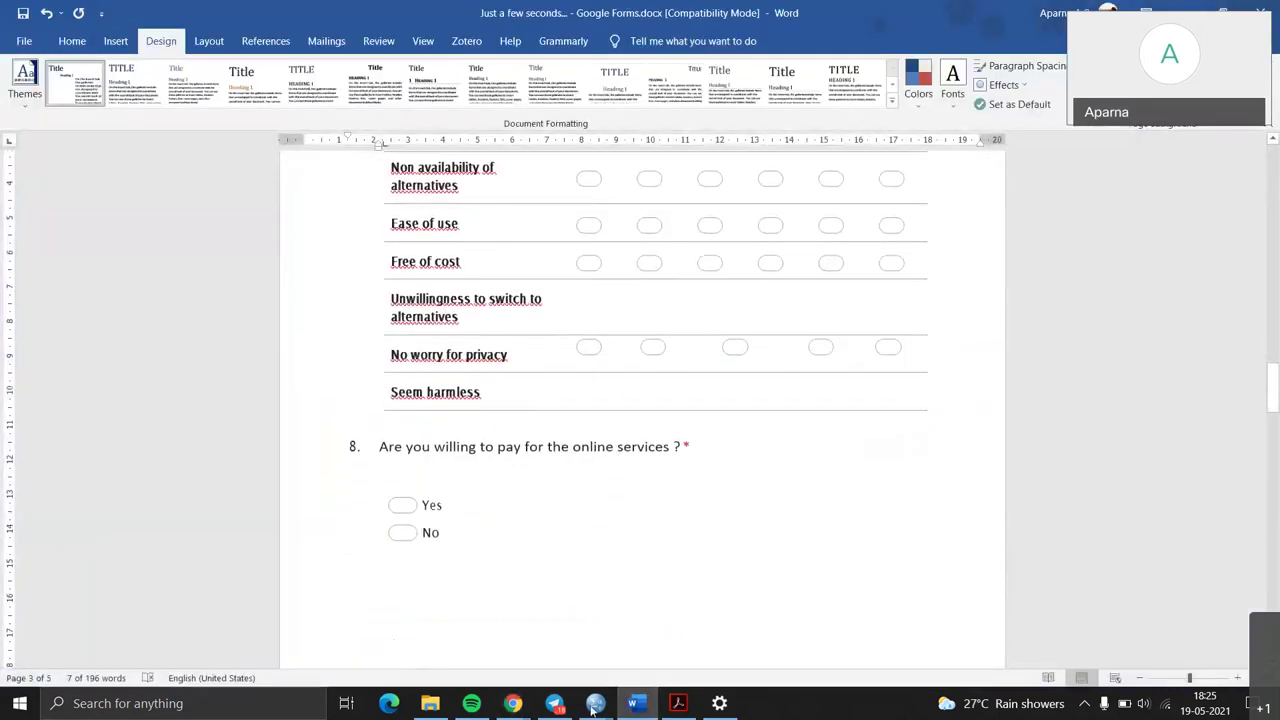
pyautogui.moveTo(515, 708)
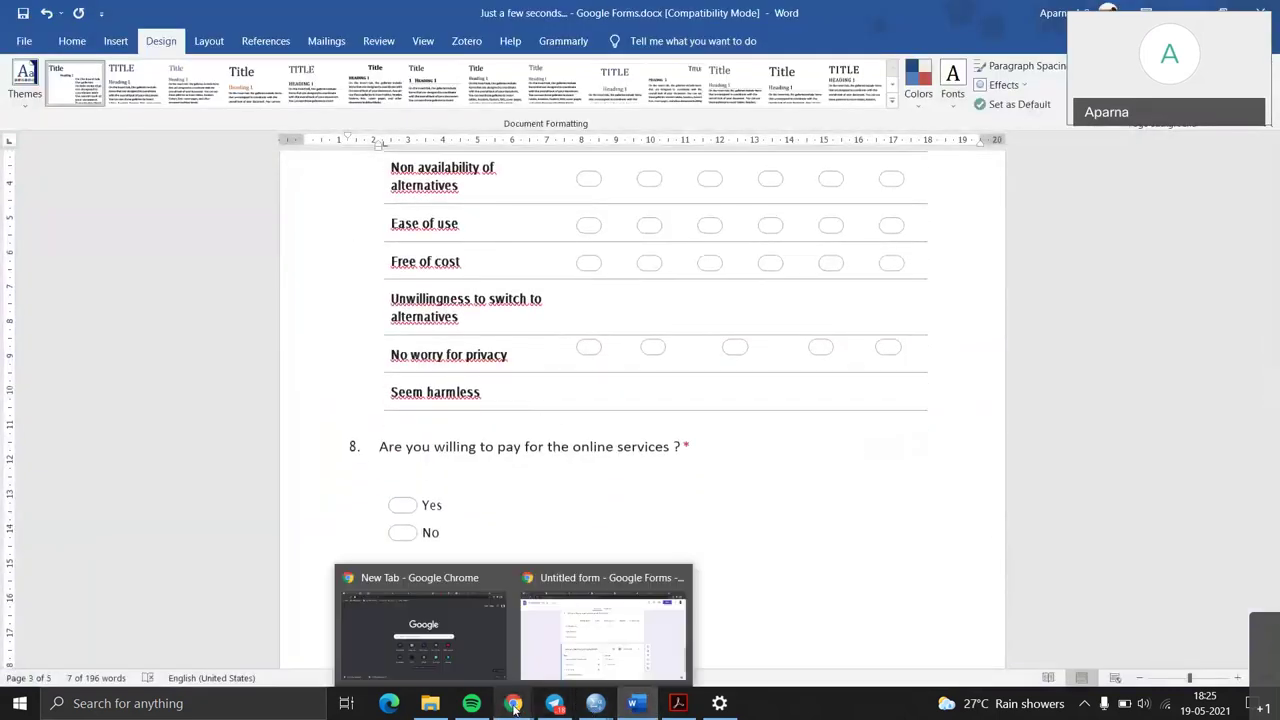
pyautogui.click(586, 610)
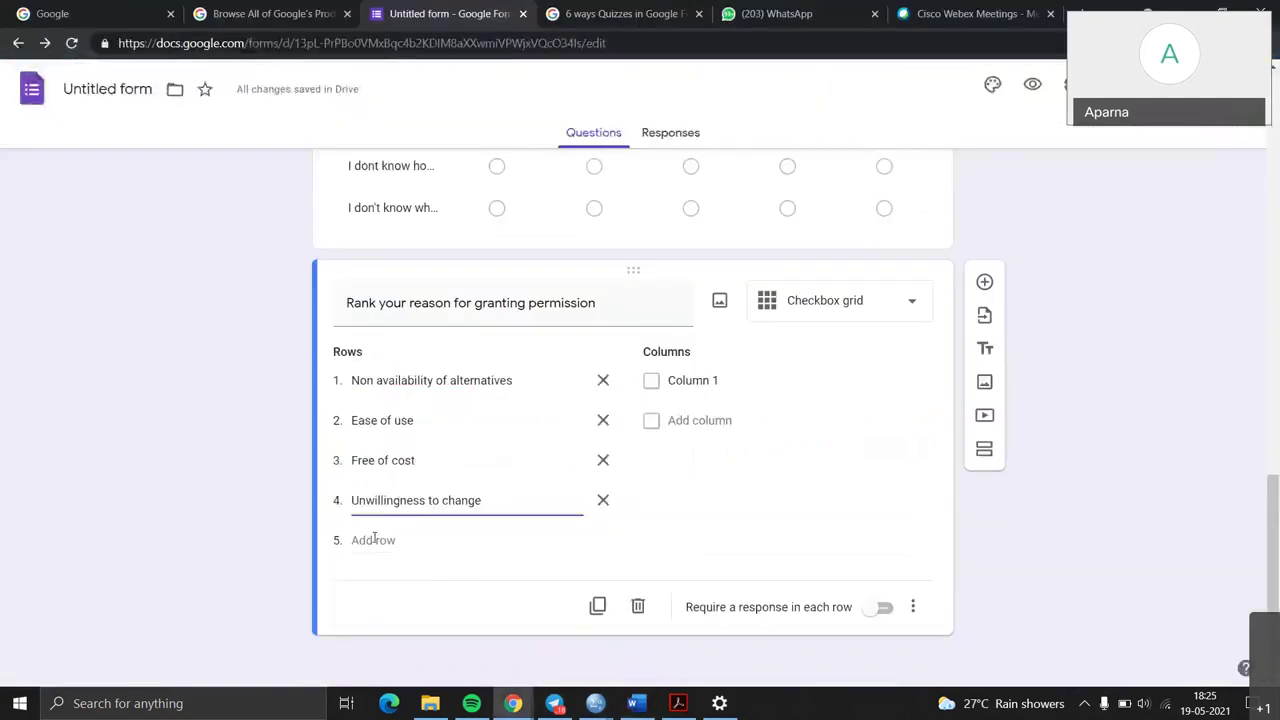
pyautogui.click(373, 540)
pyautogui.write('No vorry for ')
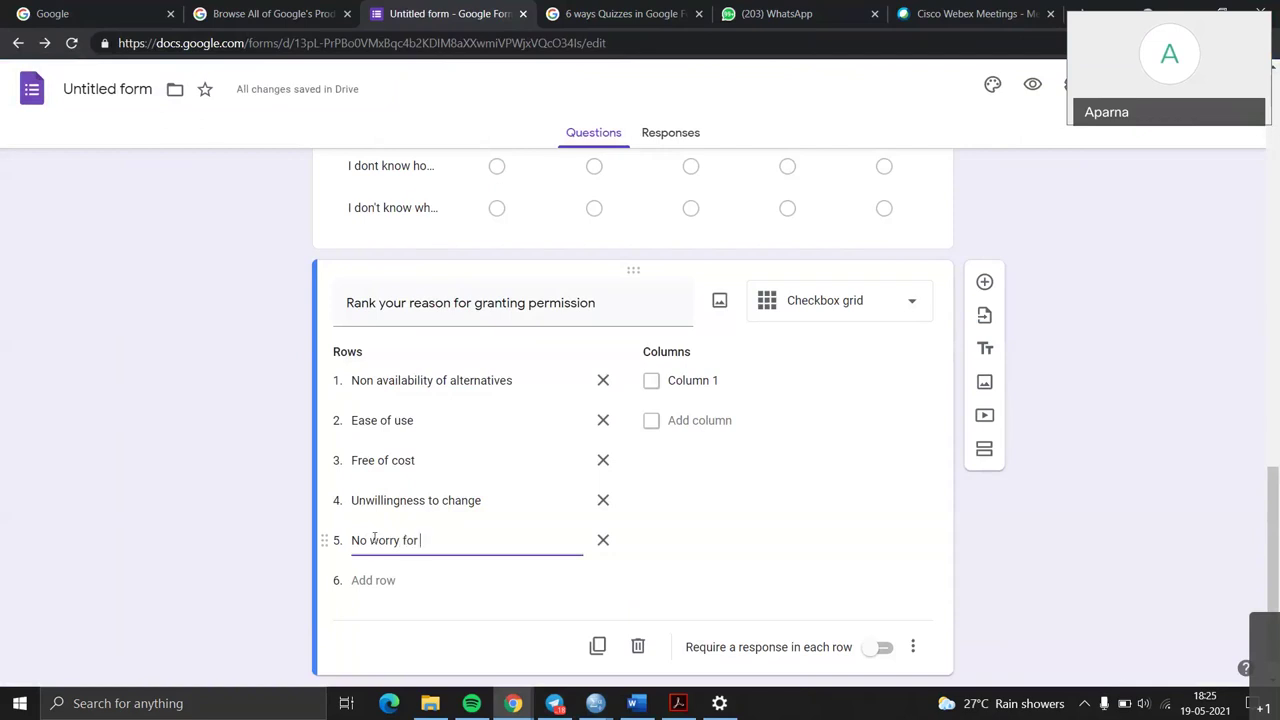
pyautogui.write('pro')
pyautogui.write('ivacy')
pyautogui.click(382, 580)
pyautogui.write('Seem harml')
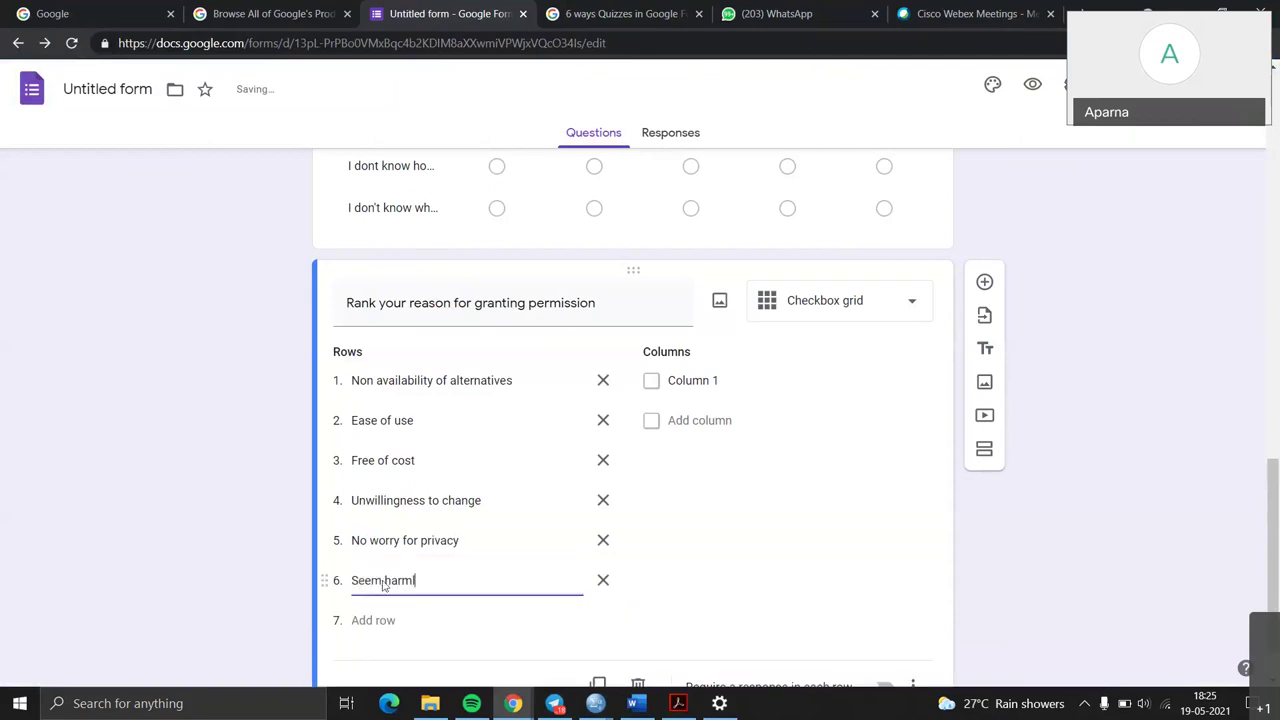
pyautogui.write('ess')
# Step: Label the checkbox grid's six columns 1, 2, 3, 4, 5 and 6, and require a response in each row
pyautogui.click(742, 383)
pyautogui.write('1')
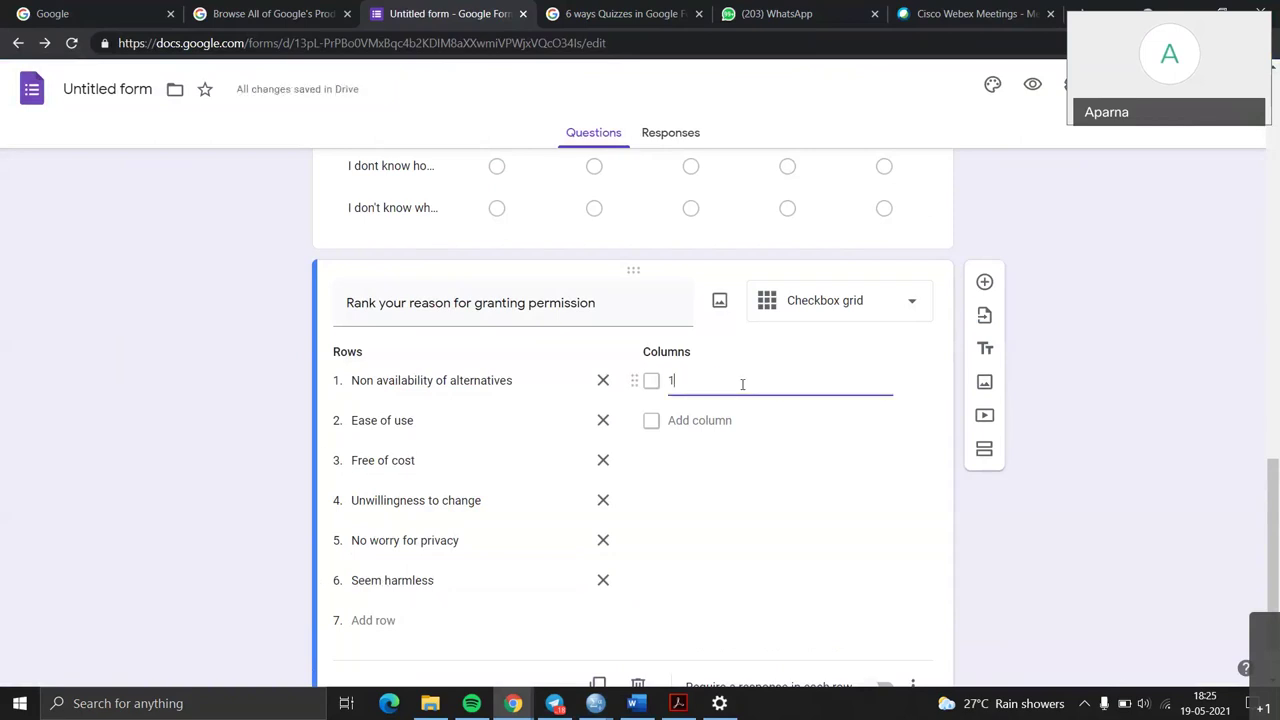
pyautogui.click(702, 424)
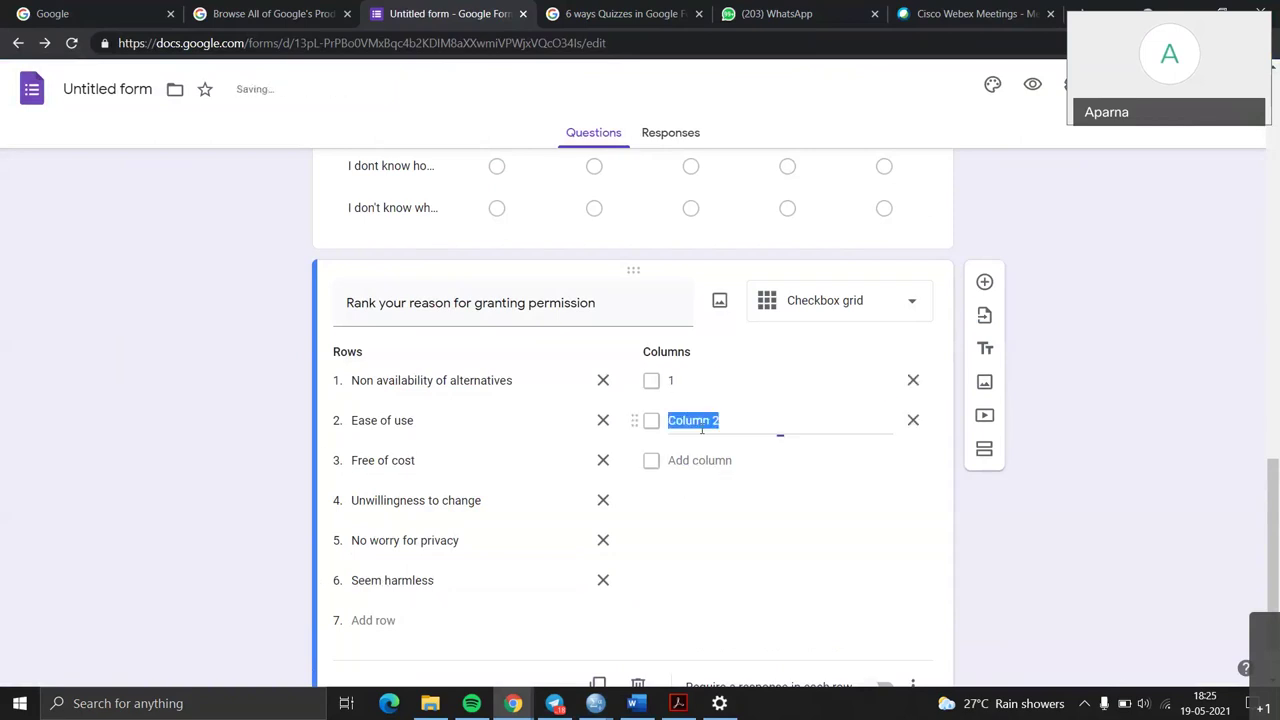
pyautogui.write('2')
pyautogui.click(700, 460)
pyautogui.write('3')
pyautogui.click(720, 500)
pyautogui.write('4')
pyautogui.click(708, 541)
pyautogui.write('5')
pyautogui.click(698, 577)
pyautogui.write('6')
pyautogui.scroll(-1, 700, 583)
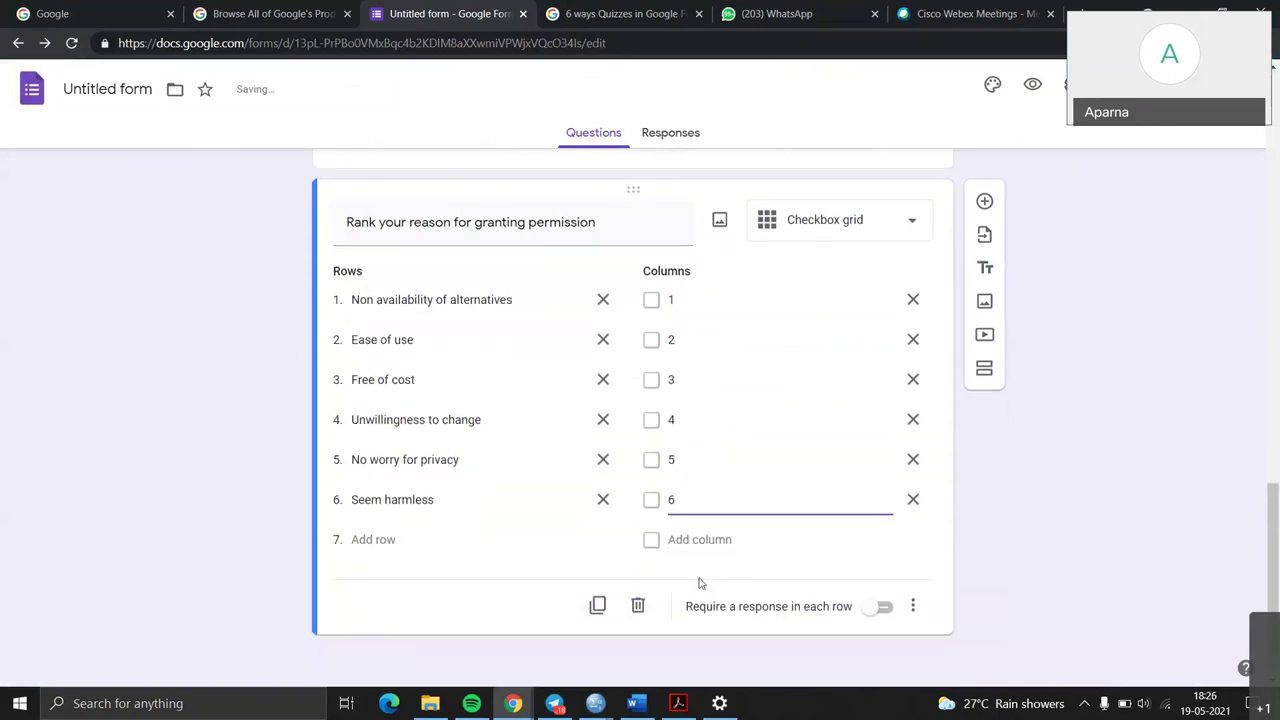
pyautogui.click(882, 607)
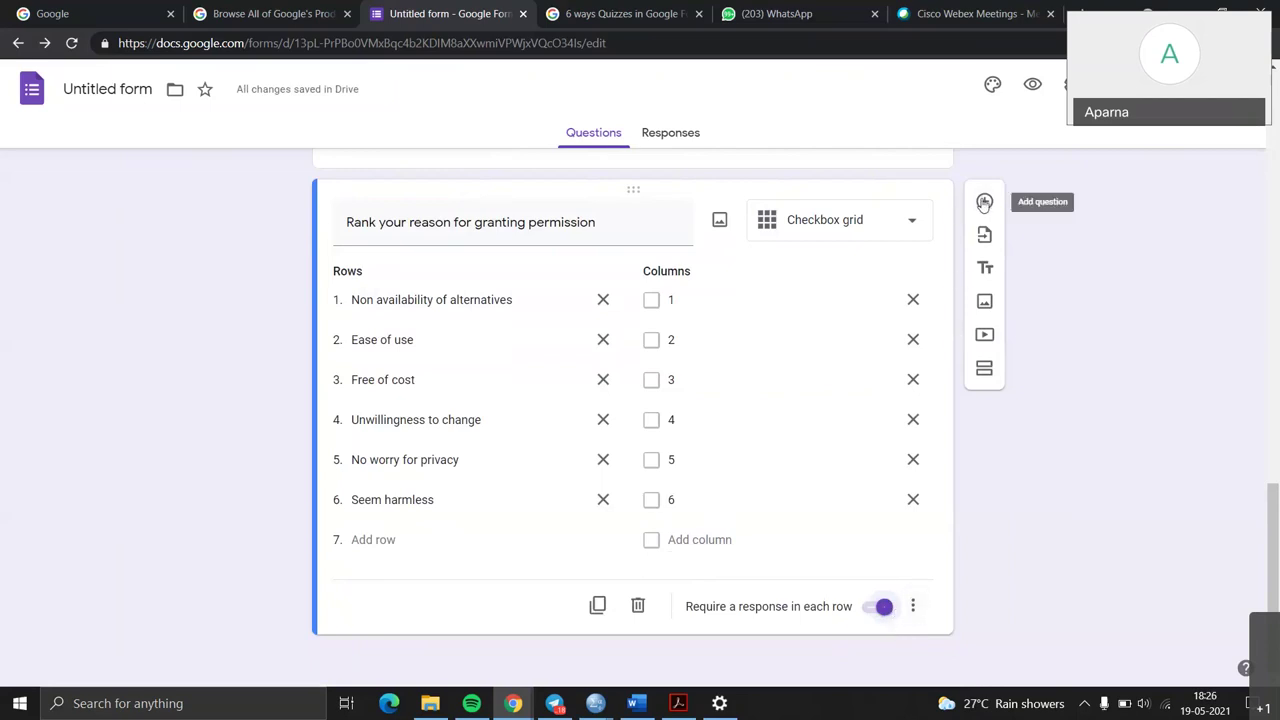
# Step: Add a new question after the ranking grid and title it "Are you willing to pay for the online services", copied from question 8 in Word
pyautogui.click(984, 203)
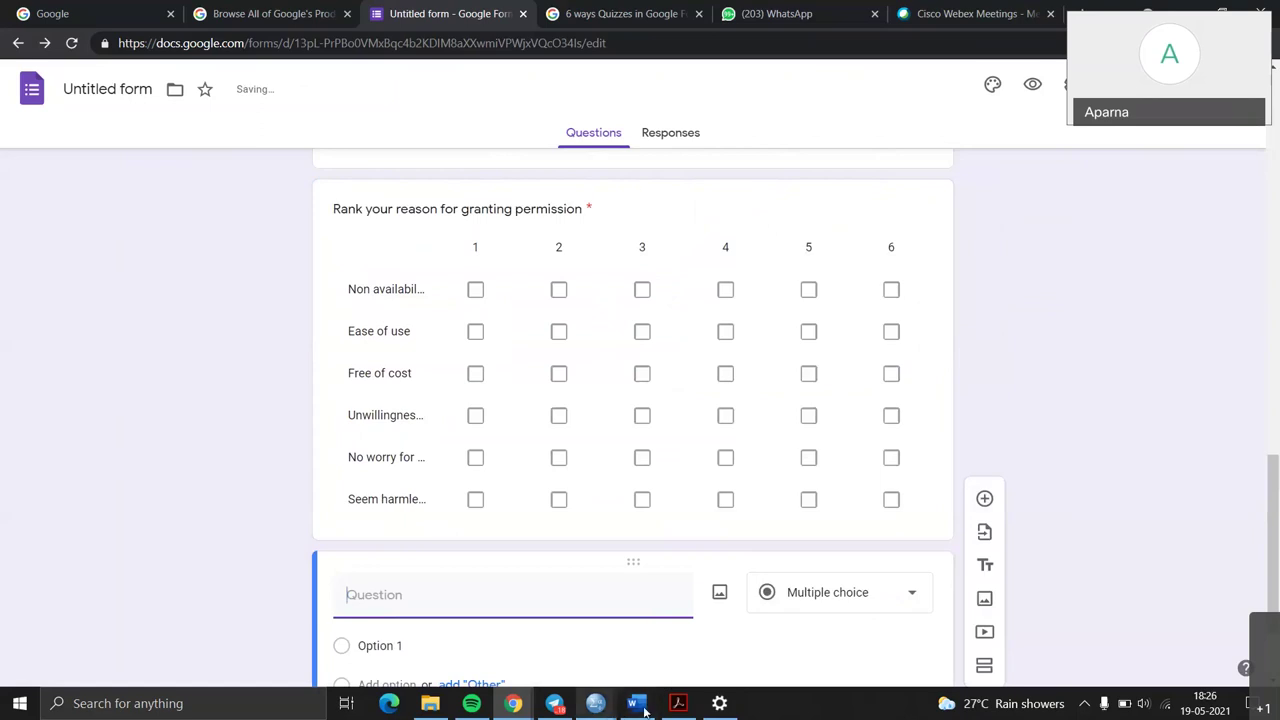
pyautogui.click(636, 703)
pyautogui.scroll(-1, 791, 429)
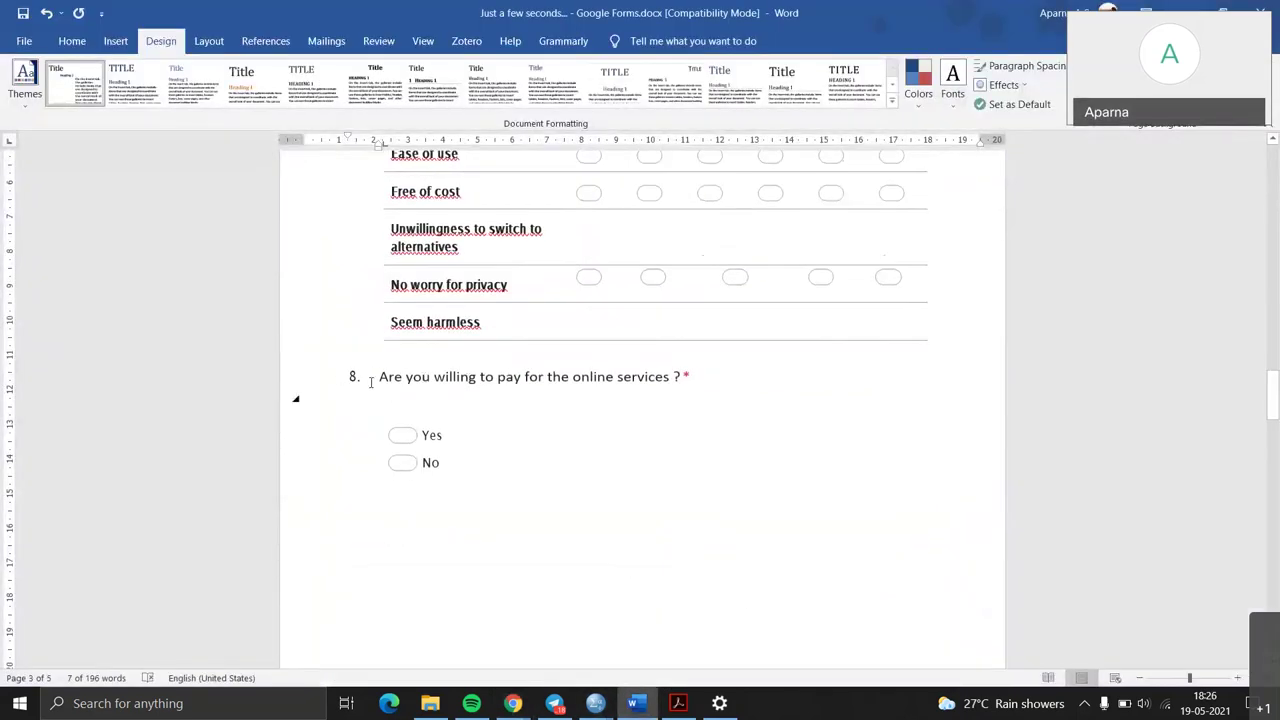
pyautogui.click(656, 387)
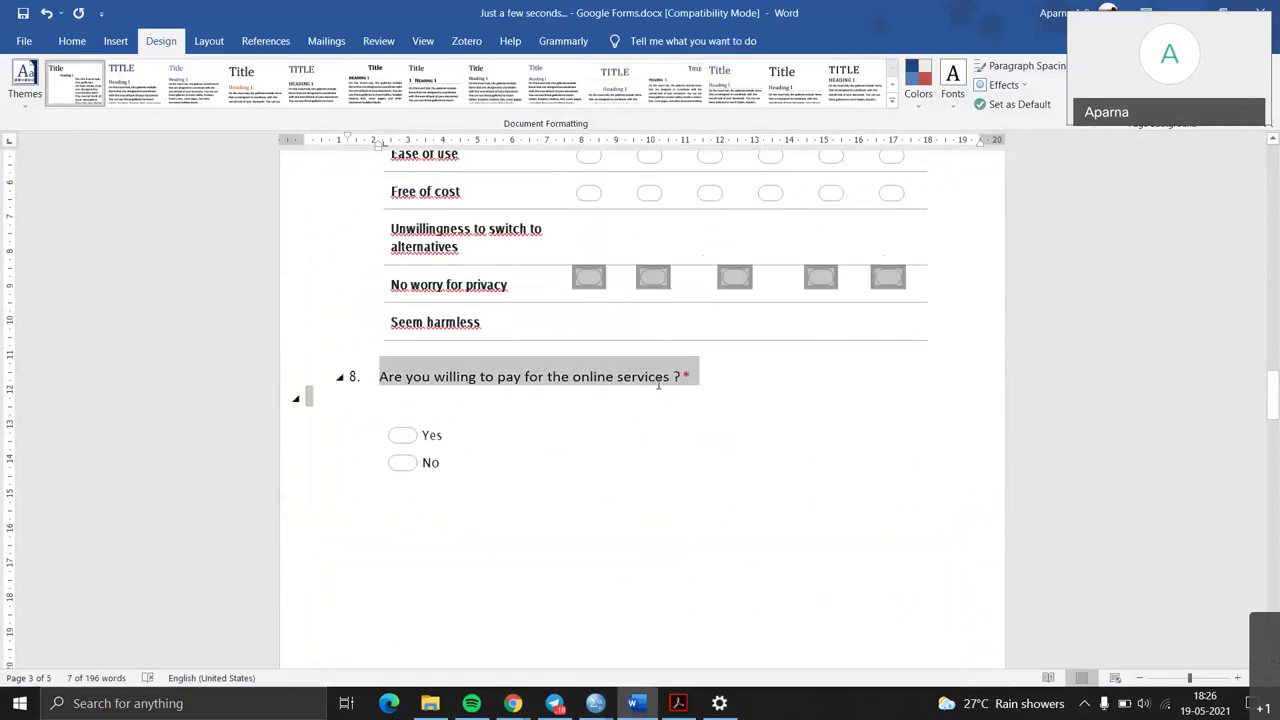
pyautogui.tripleClick(658, 385)
pyautogui.hotkey('ctrl', 'c')
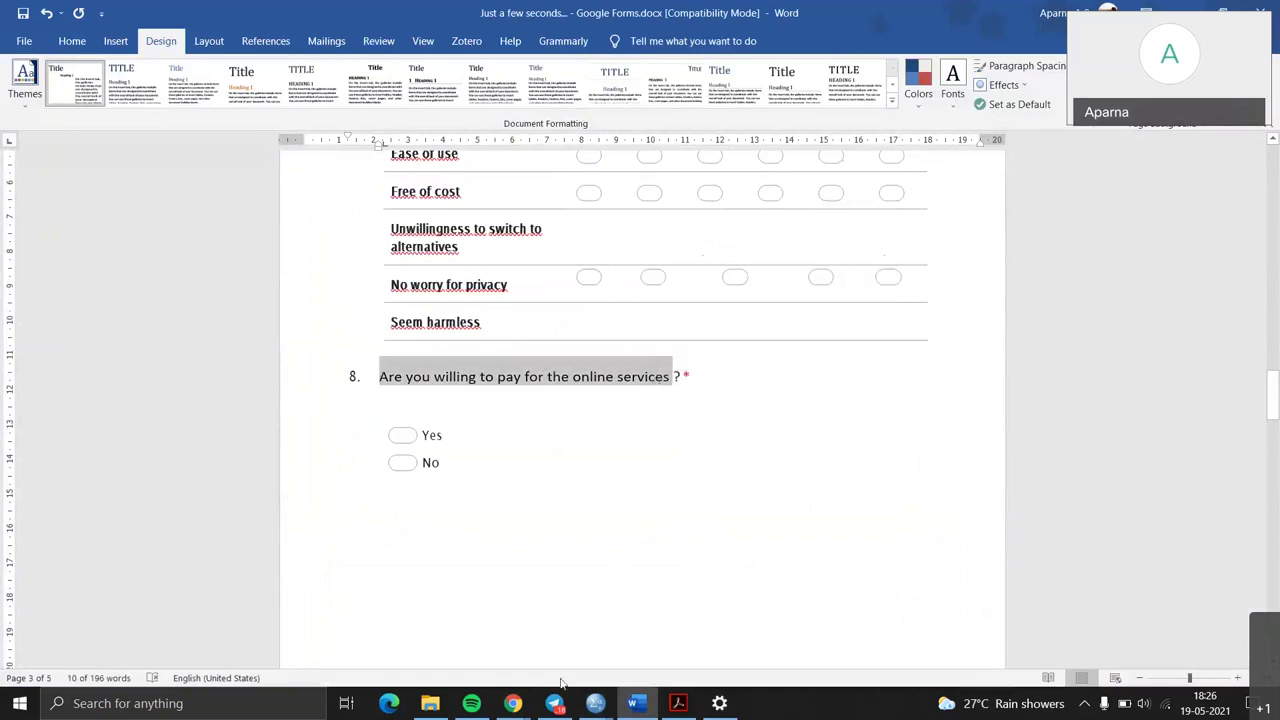
pyautogui.click(630, 704)
pyautogui.click(551, 606)
pyautogui.hotkey('ctrl', 'v')
pyautogui.scroll(-2, 768, 588)
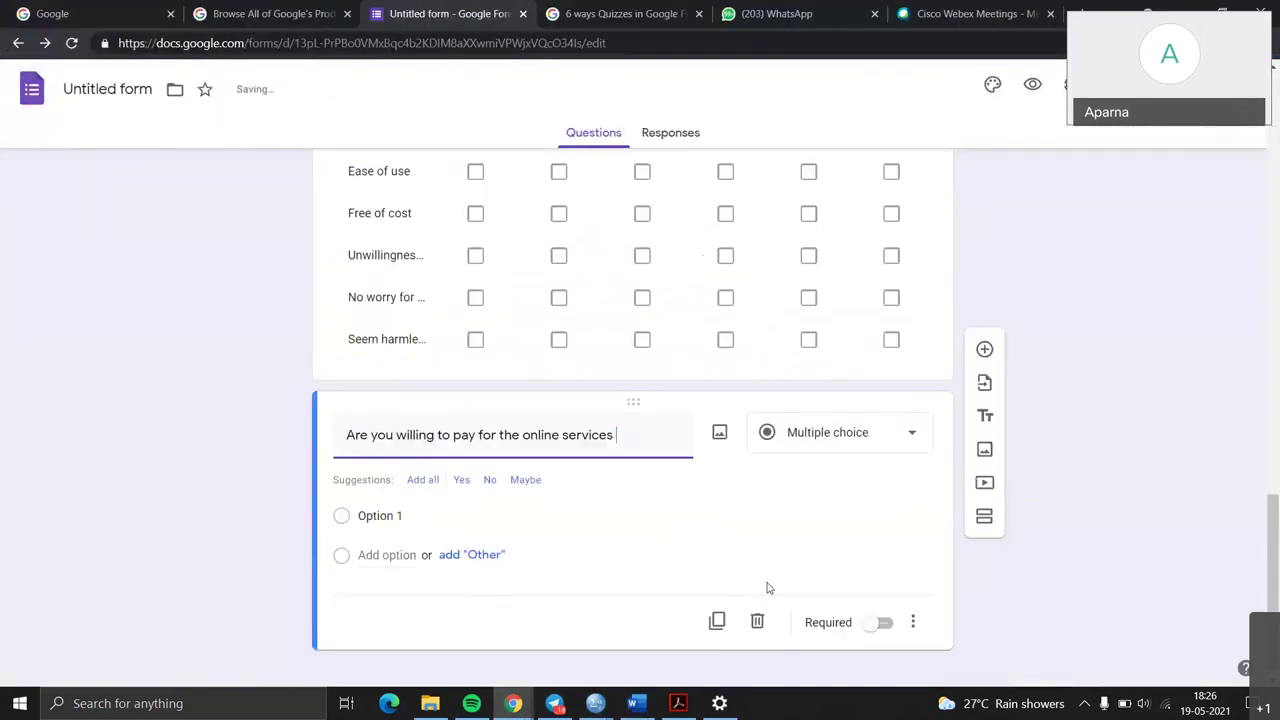
# Step: Keep the payment question as Multiple choice, give it the options "Yes" and "No", and make it required
pyautogui.click(845, 433)
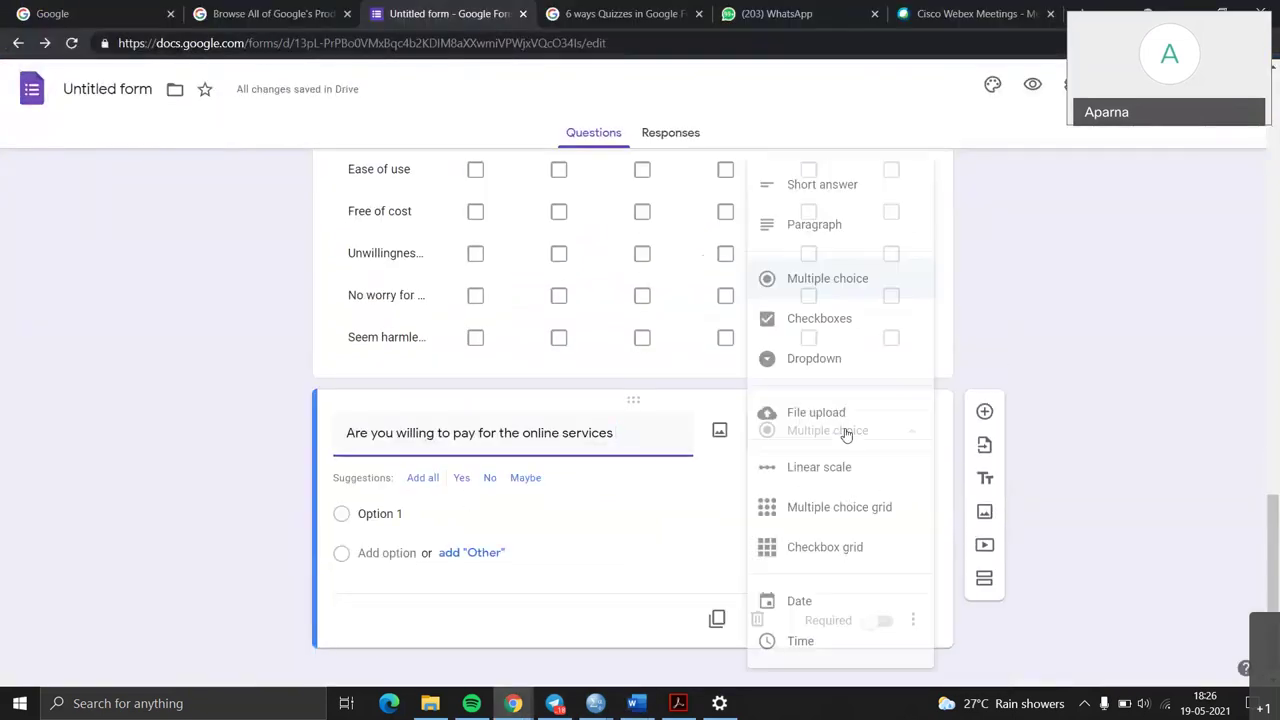
pyautogui.click(826, 282)
pyautogui.click(401, 515)
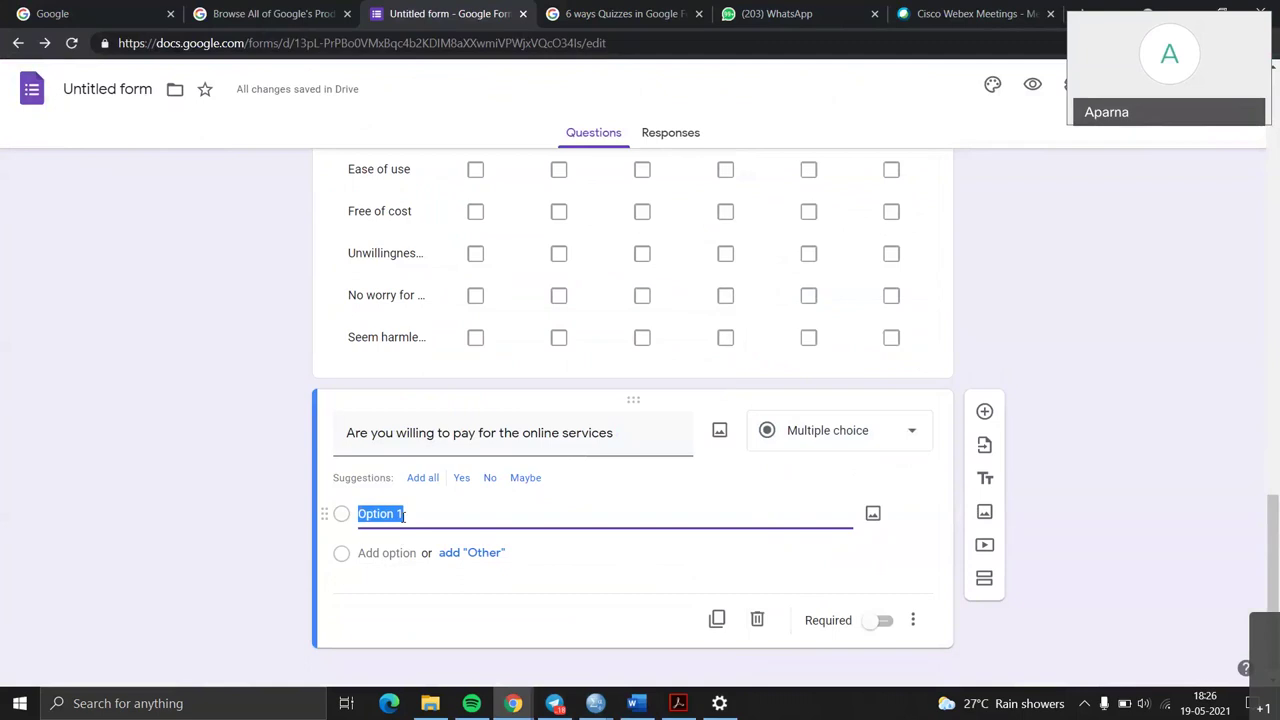
pyautogui.write('Yes')
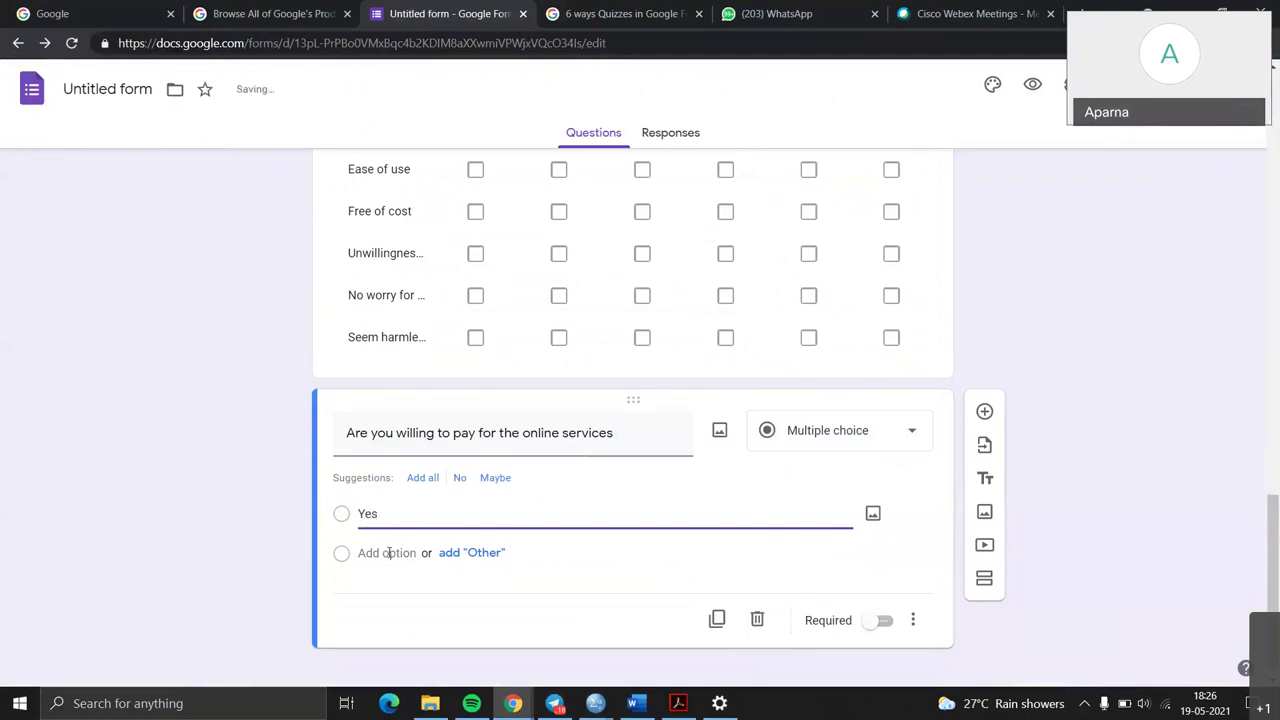
pyautogui.click(389, 553)
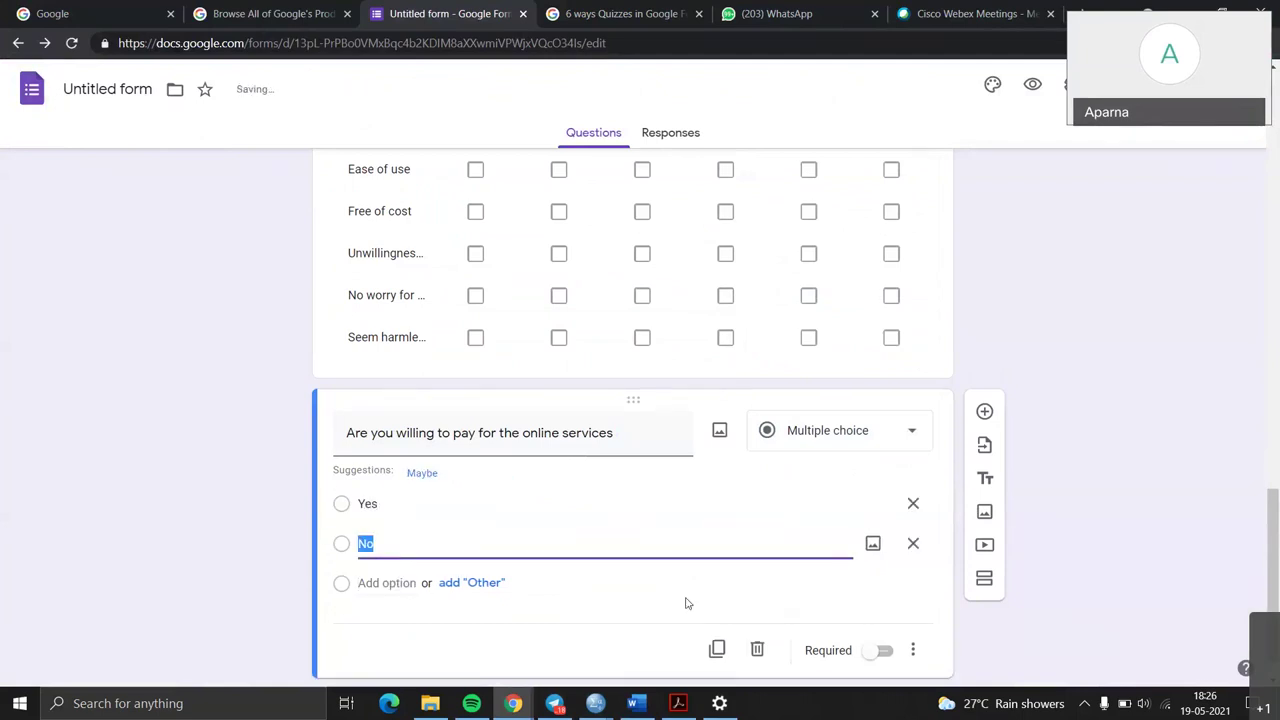
pyautogui.click(884, 651)
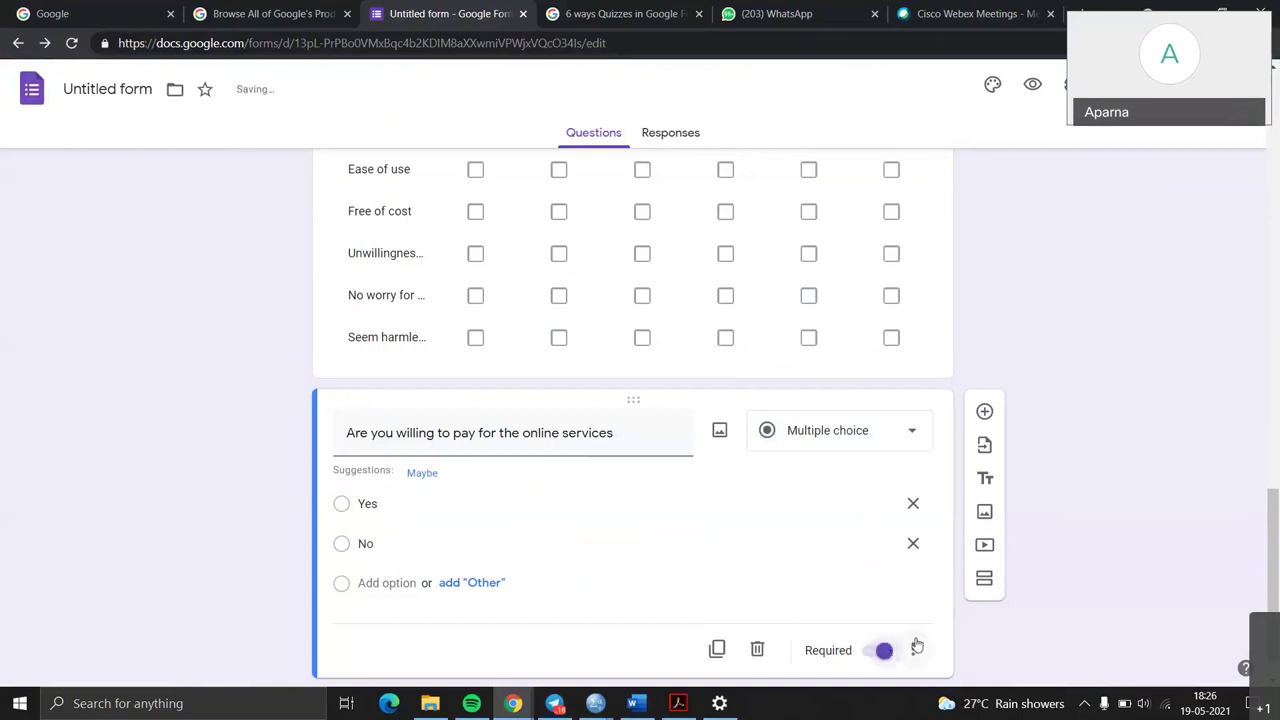
# Step: Review the whole form from the title to the last question and compare it with the questionnaire in Word
pyautogui.scroll(-1, 917, 640)
pyautogui.scroll(1, 917, 643)
pyautogui.scroll(4, 917, 643)
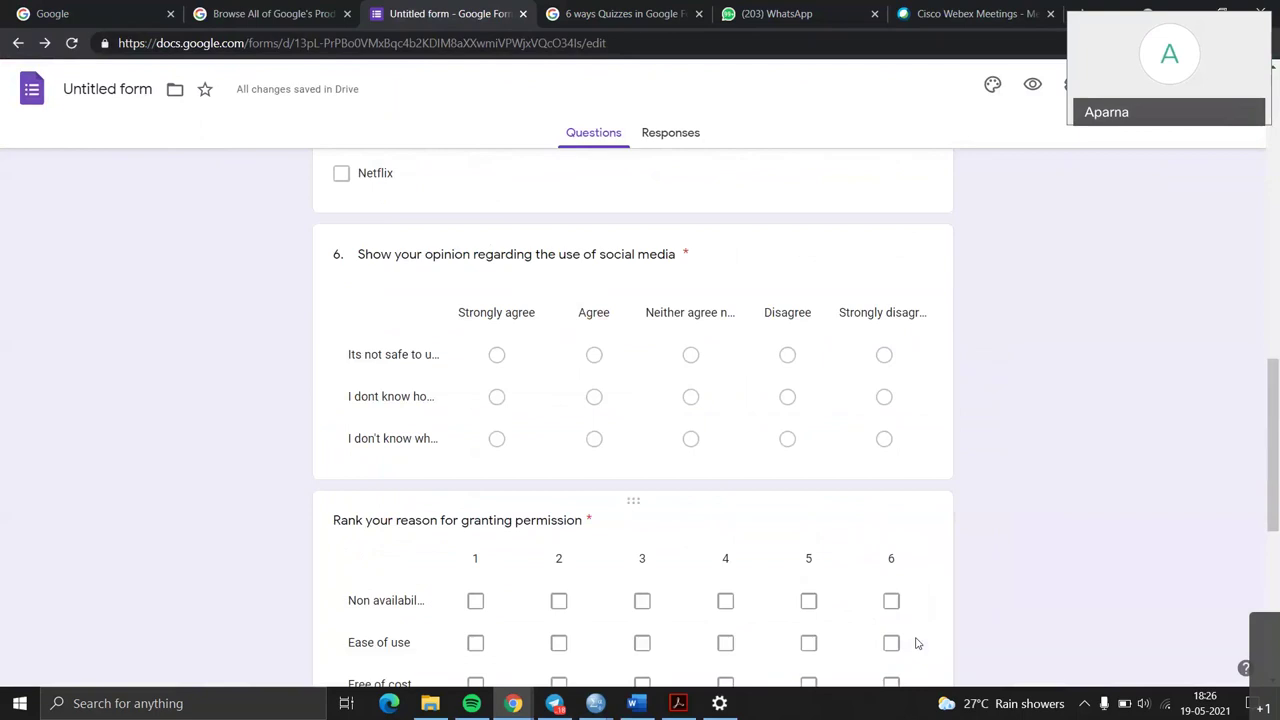
pyautogui.scroll(10, 917, 643)
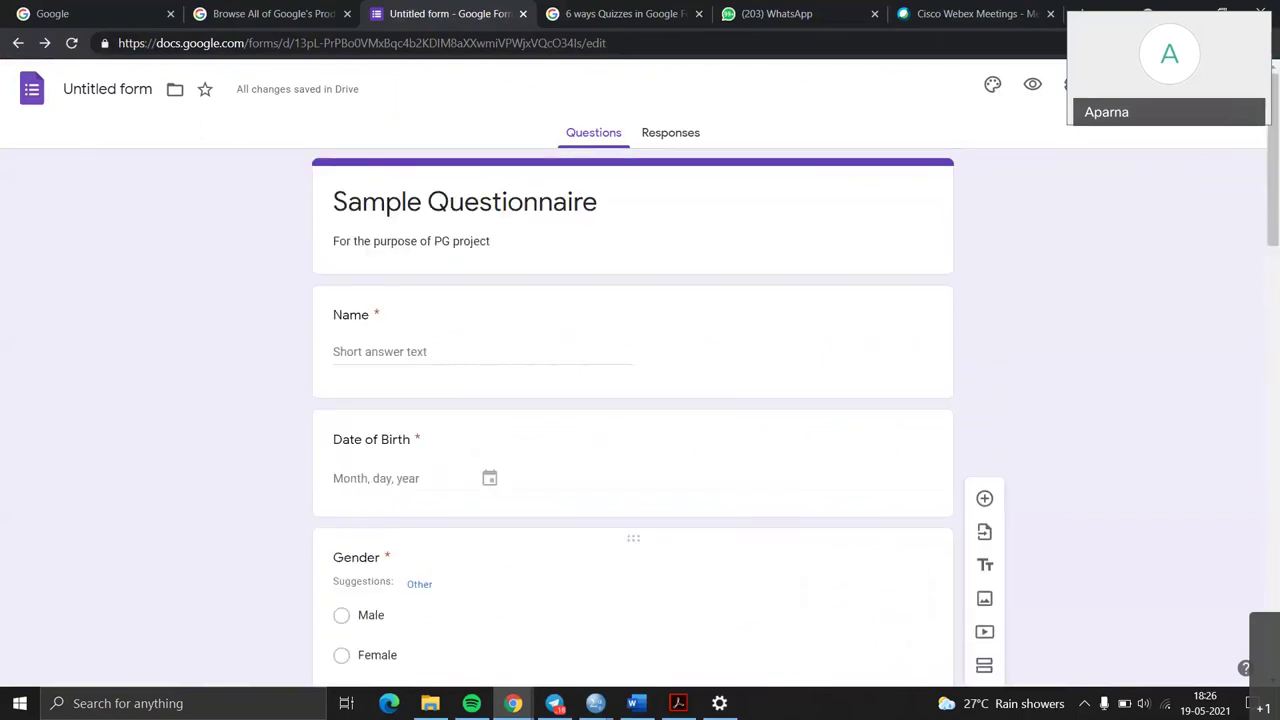
pyautogui.click(636, 703)
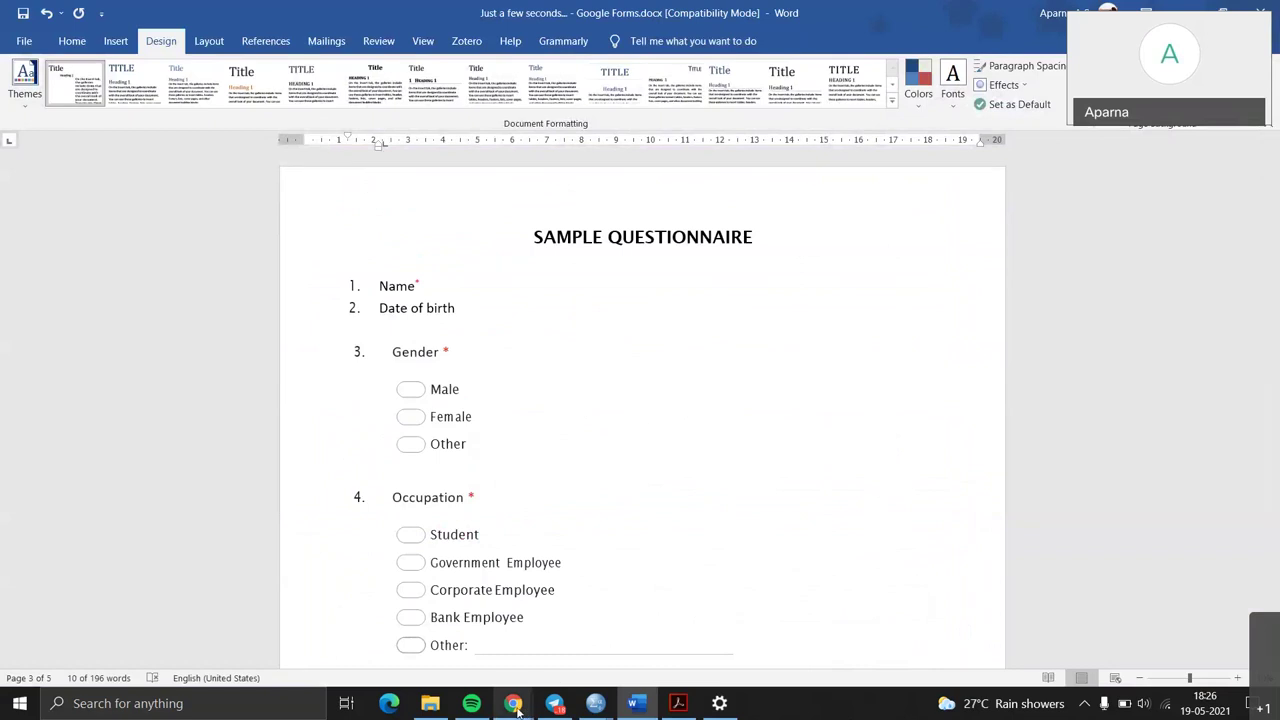
pyautogui.moveTo(515, 708)
pyautogui.click(609, 630)
pyautogui.scroll(-3, 604, 395)
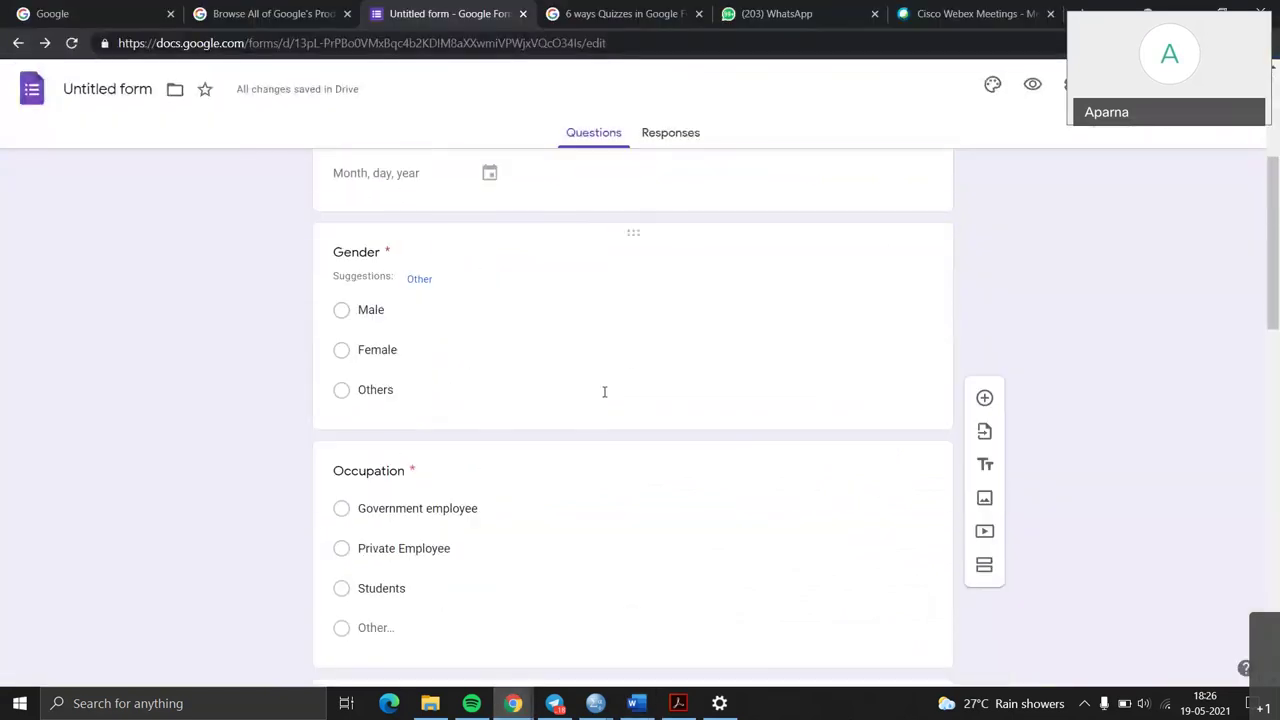
pyautogui.scroll(3, 604, 392)
pyautogui.scroll(-8, 604, 395)
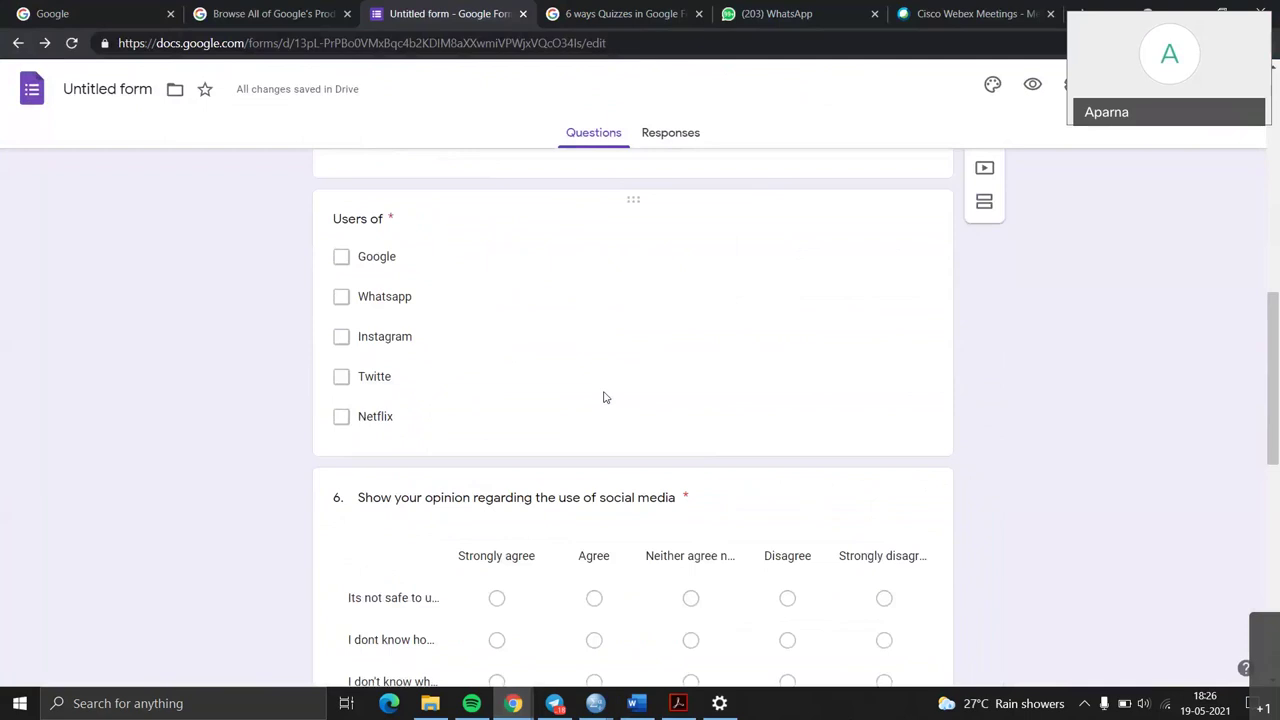
pyautogui.scroll(-10, 604, 397)
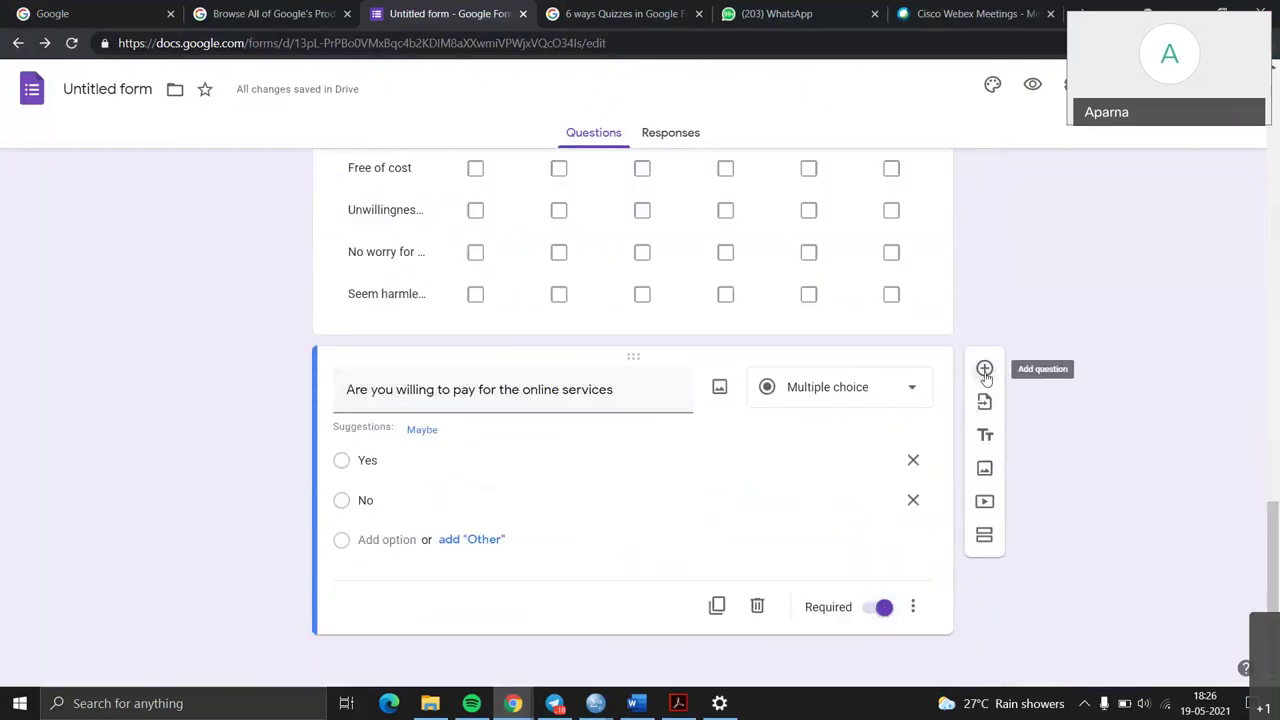
# Step: Add another blank question after the payment question and look through the available answer types without changing its type
pyautogui.click(985, 370)
pyautogui.click(887, 569)
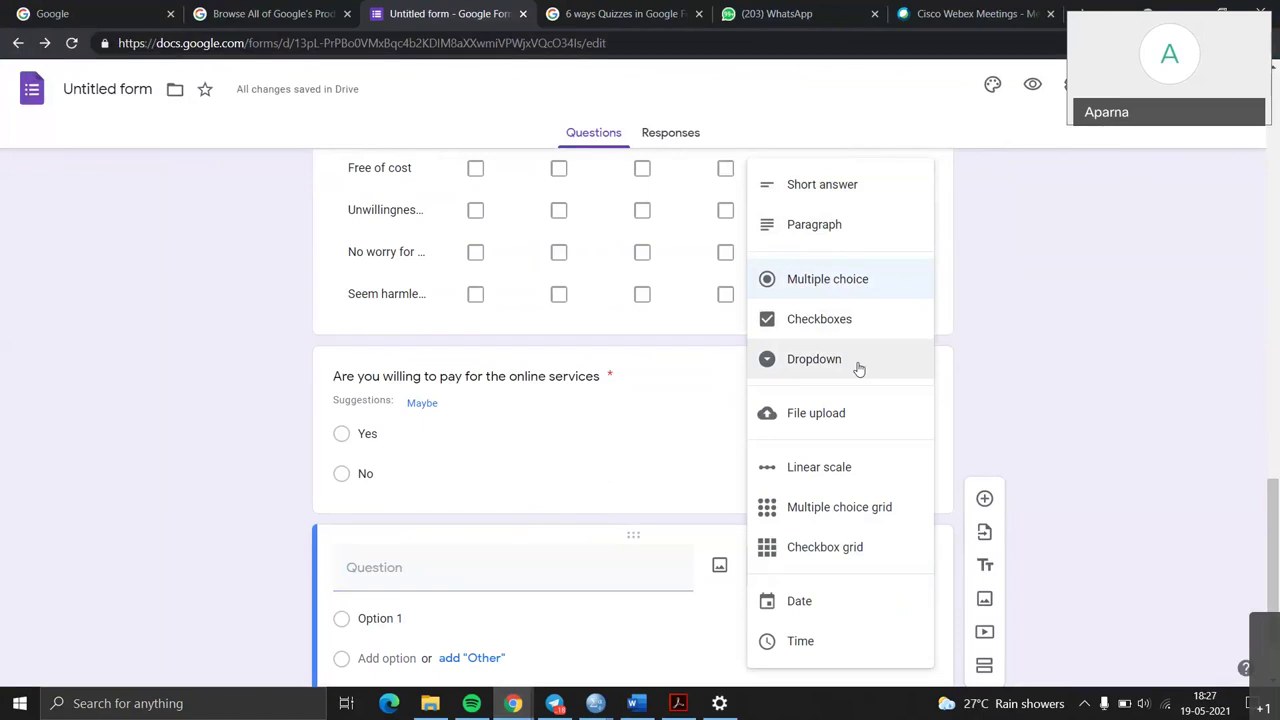
pyautogui.scroll(8, 565, 395)
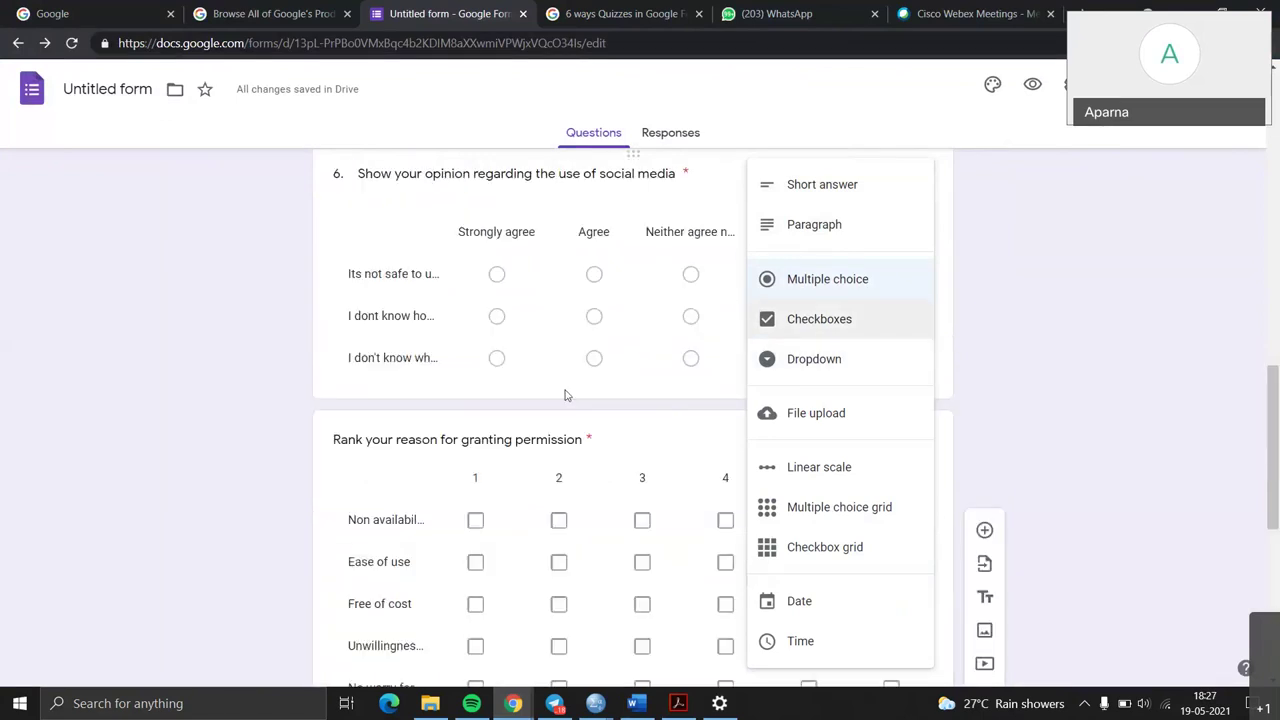
pyautogui.scroll(2, 565, 395)
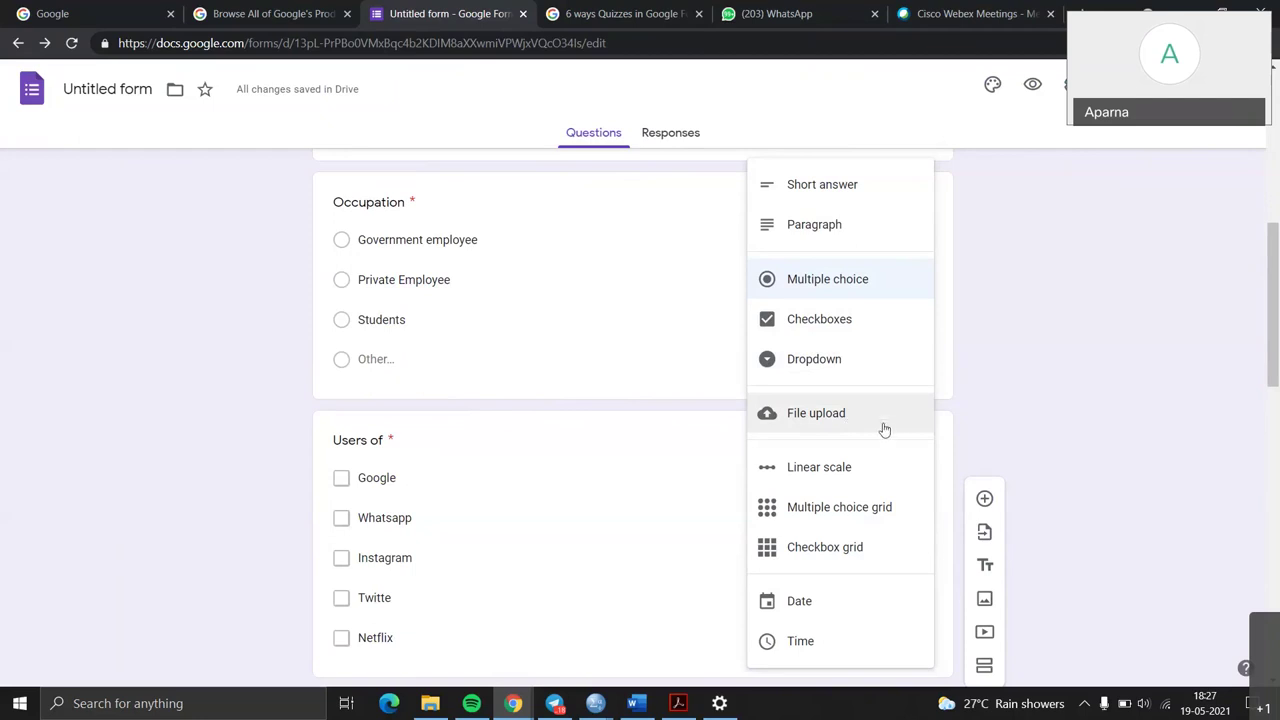
pyautogui.scroll(-2, 880, 508)
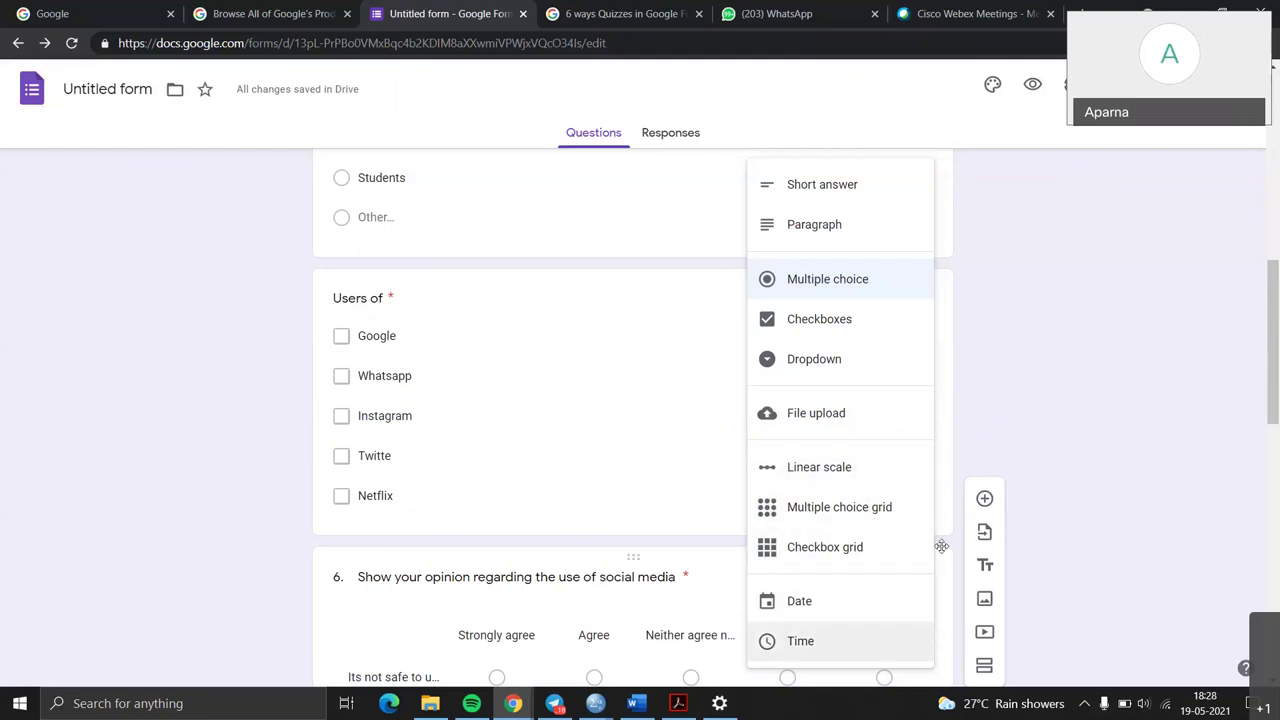
pyautogui.click(677, 380)
# Step: Open the form's sending options, choose to share by link, shorten the URL, copy it and close the dialog
pyautogui.scroll(3, 679, 389)
pyautogui.scroll(4, 677, 389)
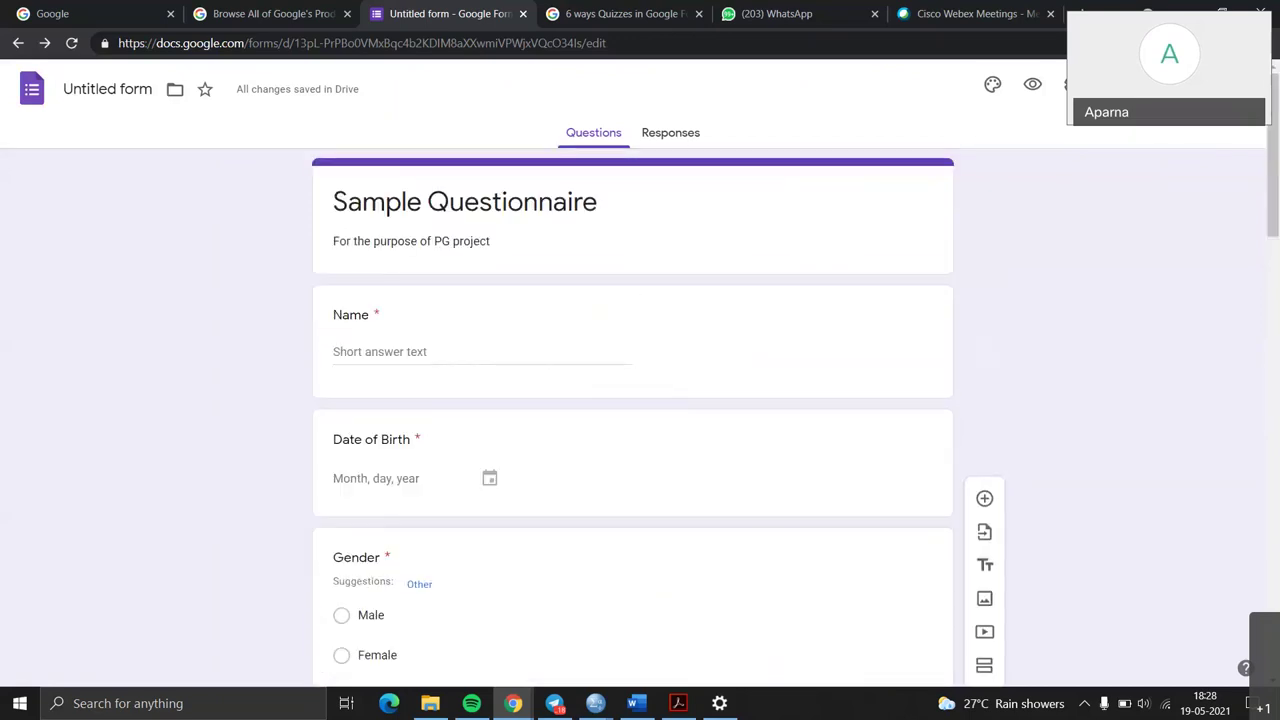
pyautogui.click(1130, 88)
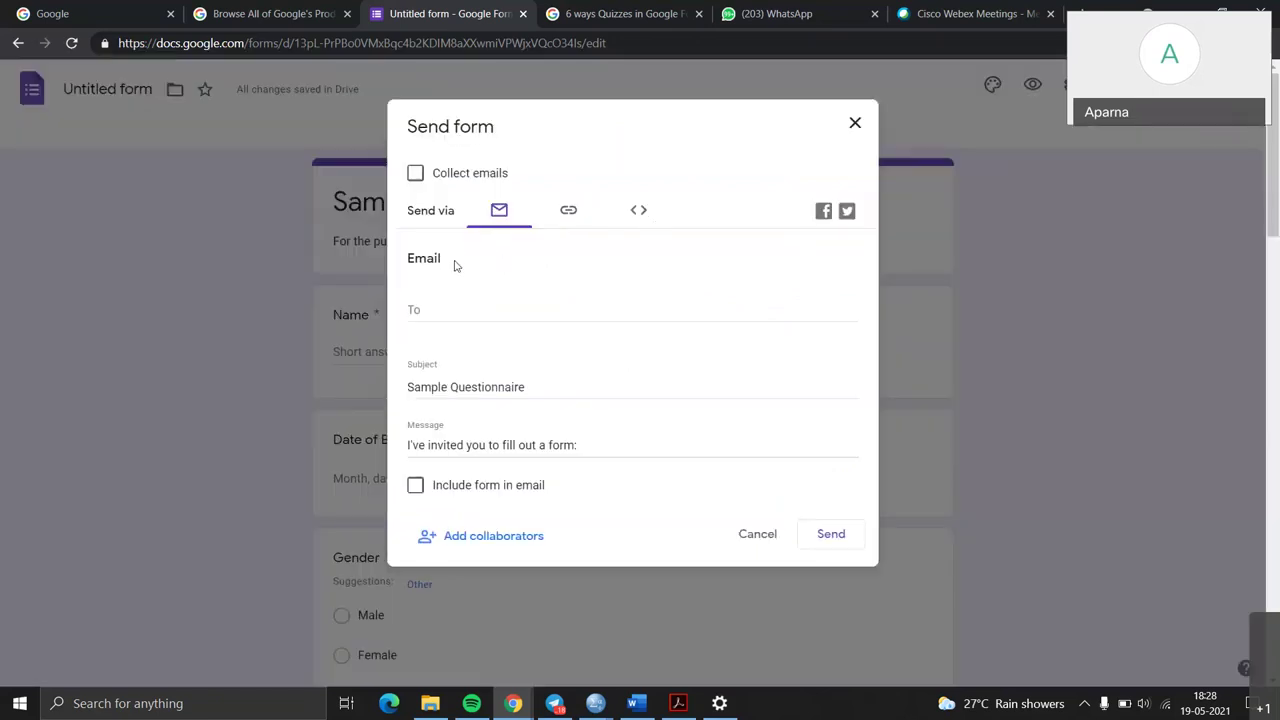
pyautogui.click(570, 213)
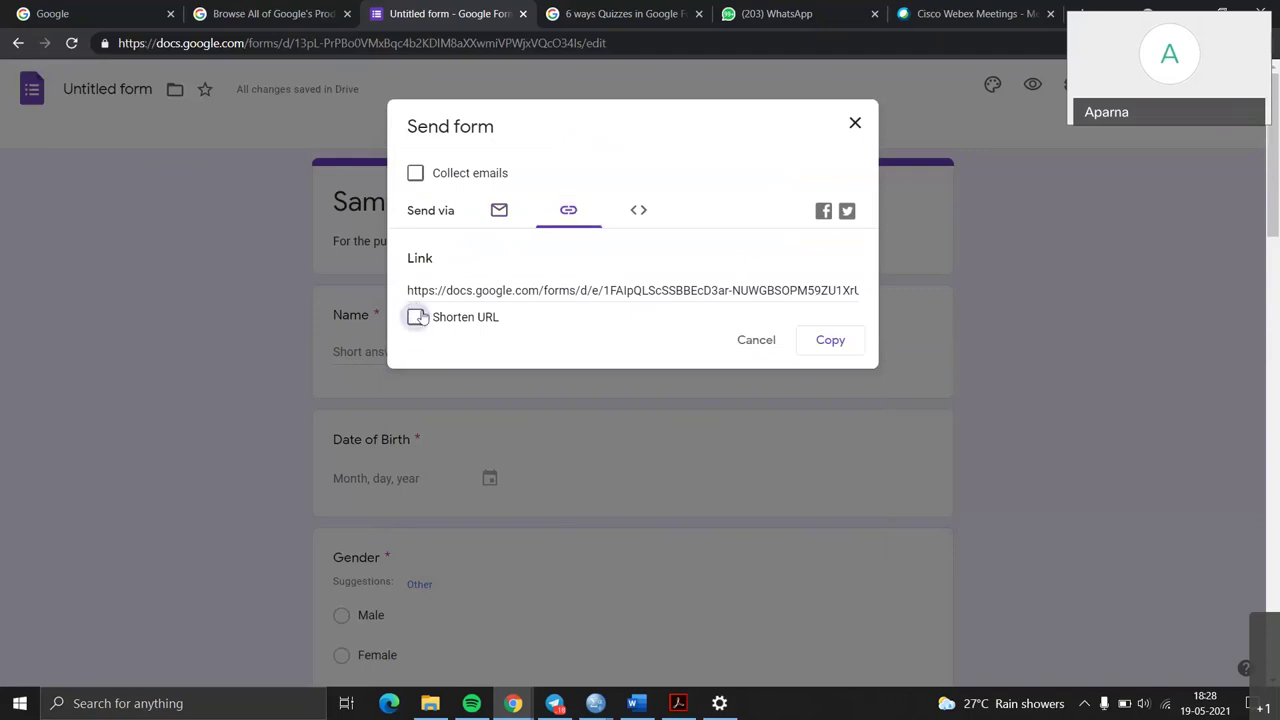
pyautogui.click(416, 317)
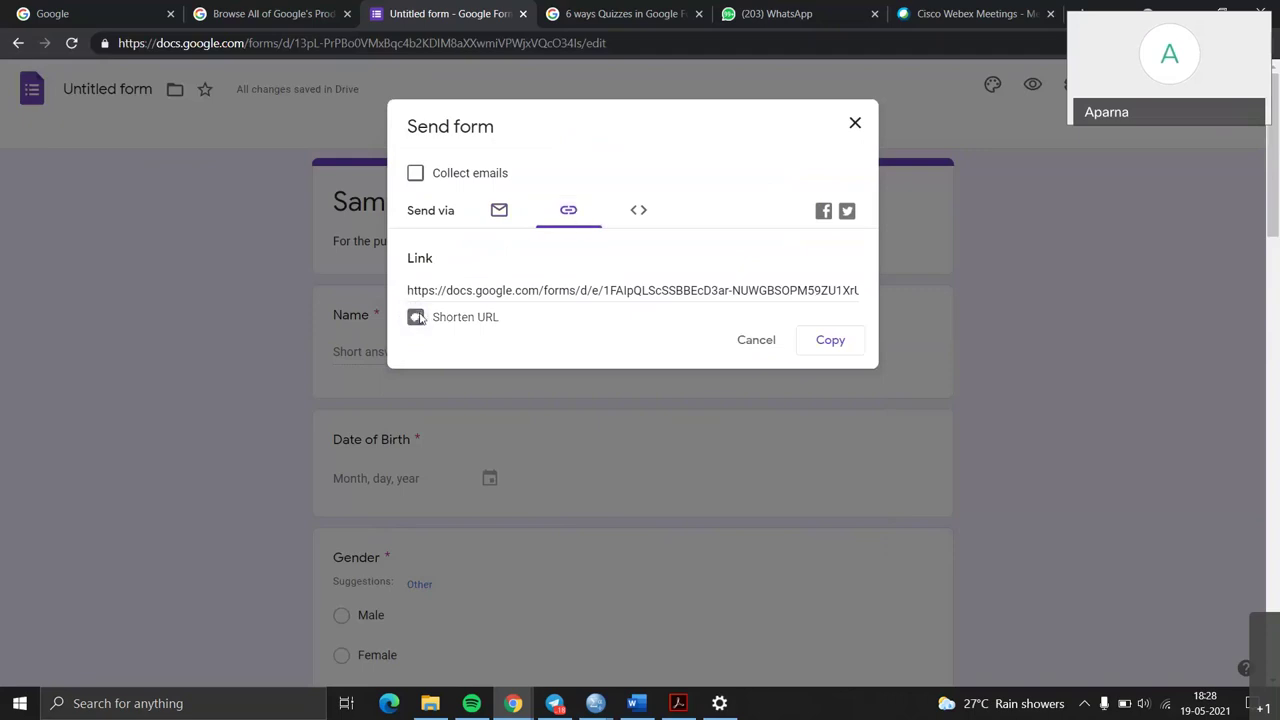
pyautogui.click(843, 339)
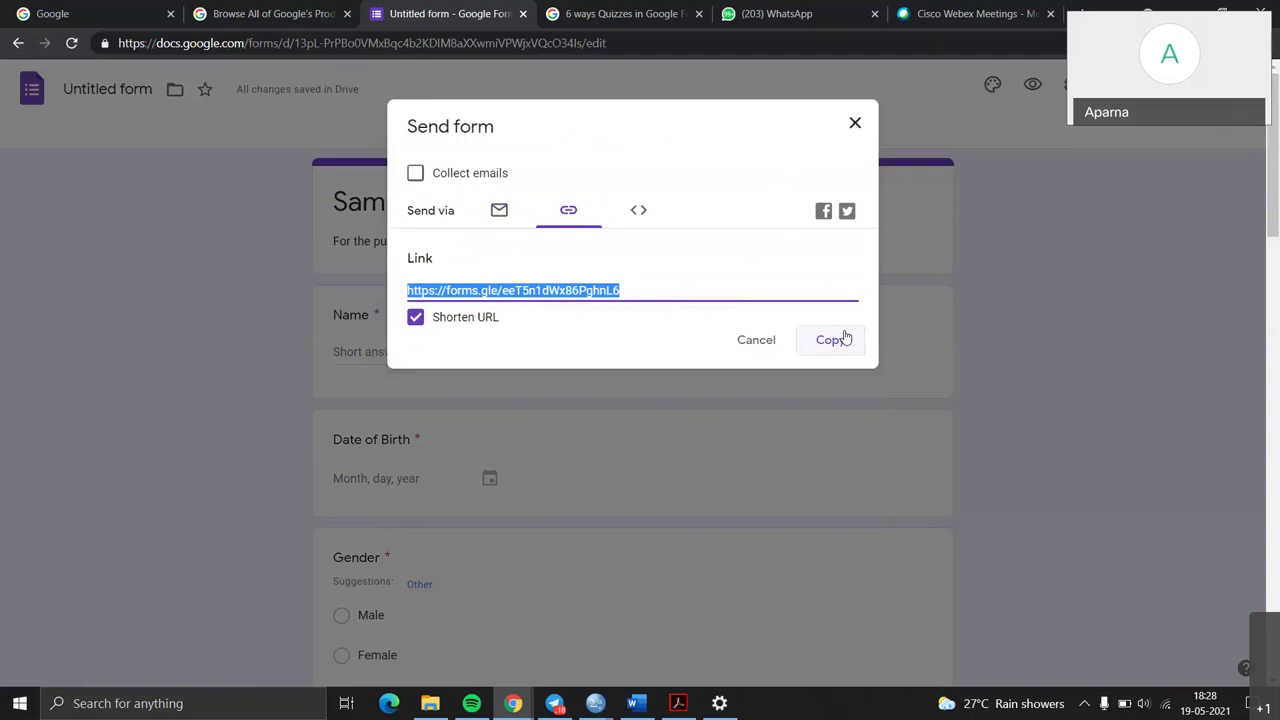
pyautogui.click(855, 123)
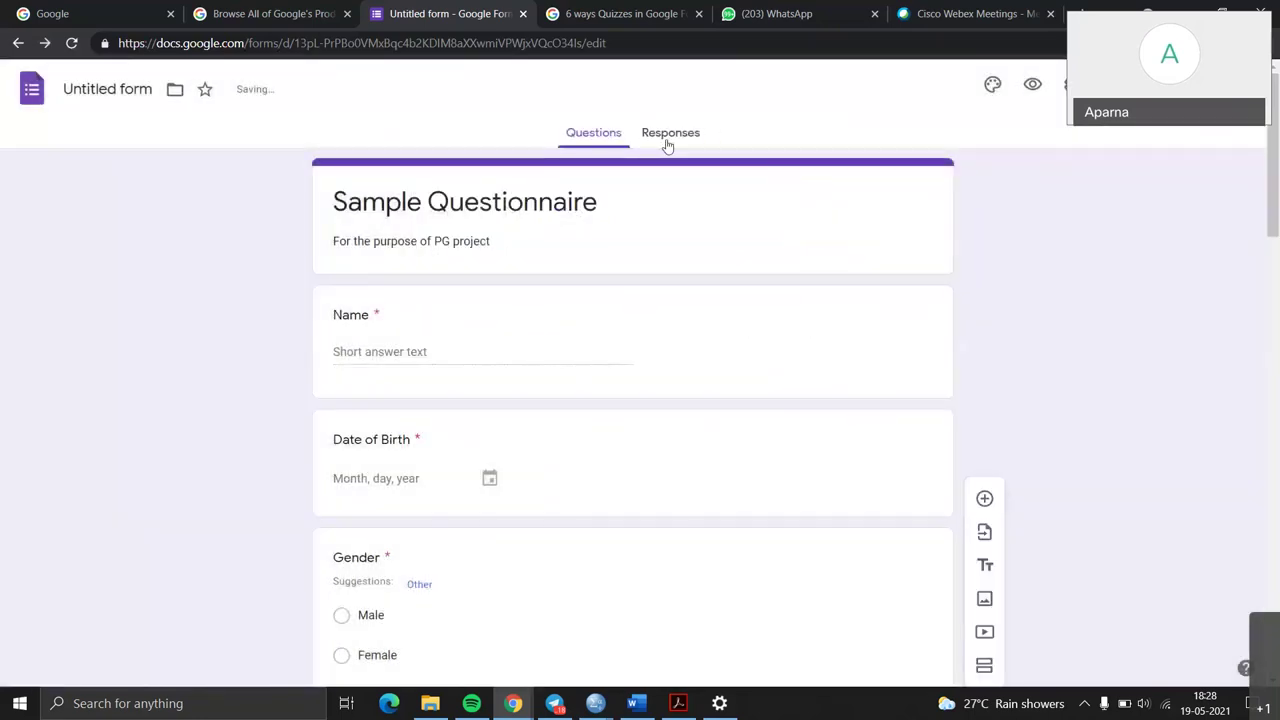
# Step: View the new form's responses and check the spreadsheet destination options without creating a spreadsheet
pyautogui.click(671, 136)
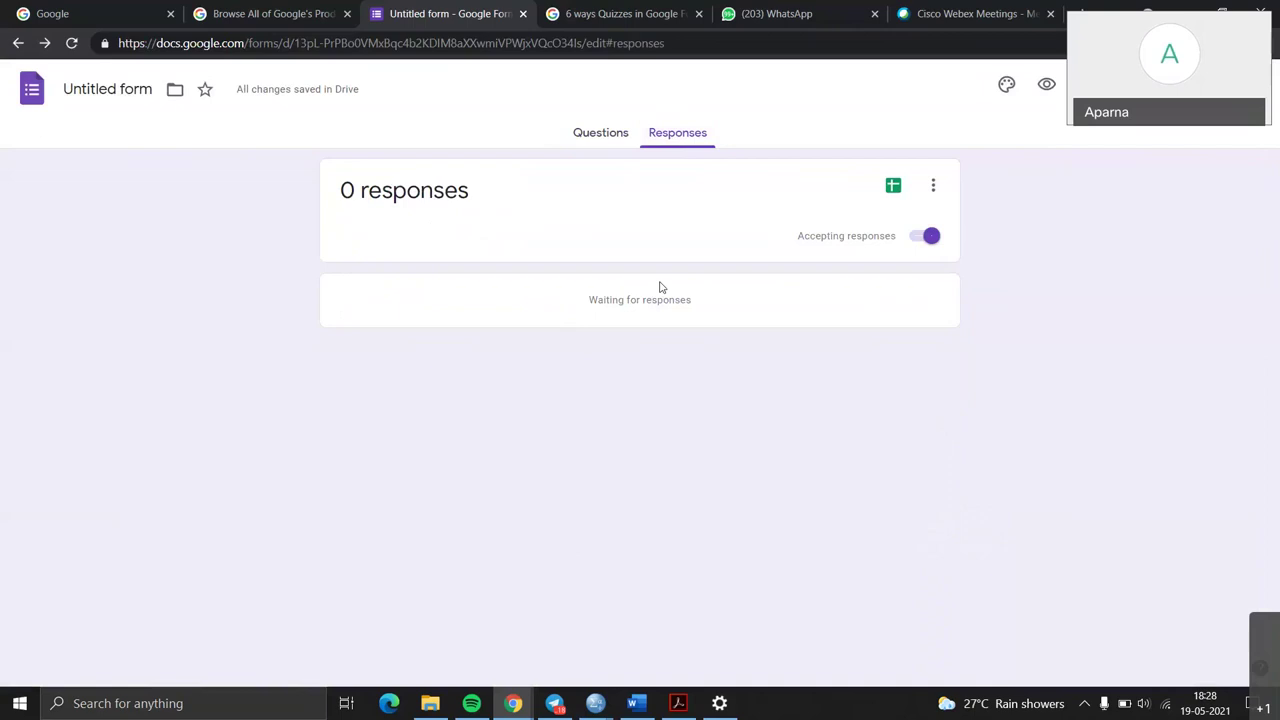
pyautogui.click(894, 187)
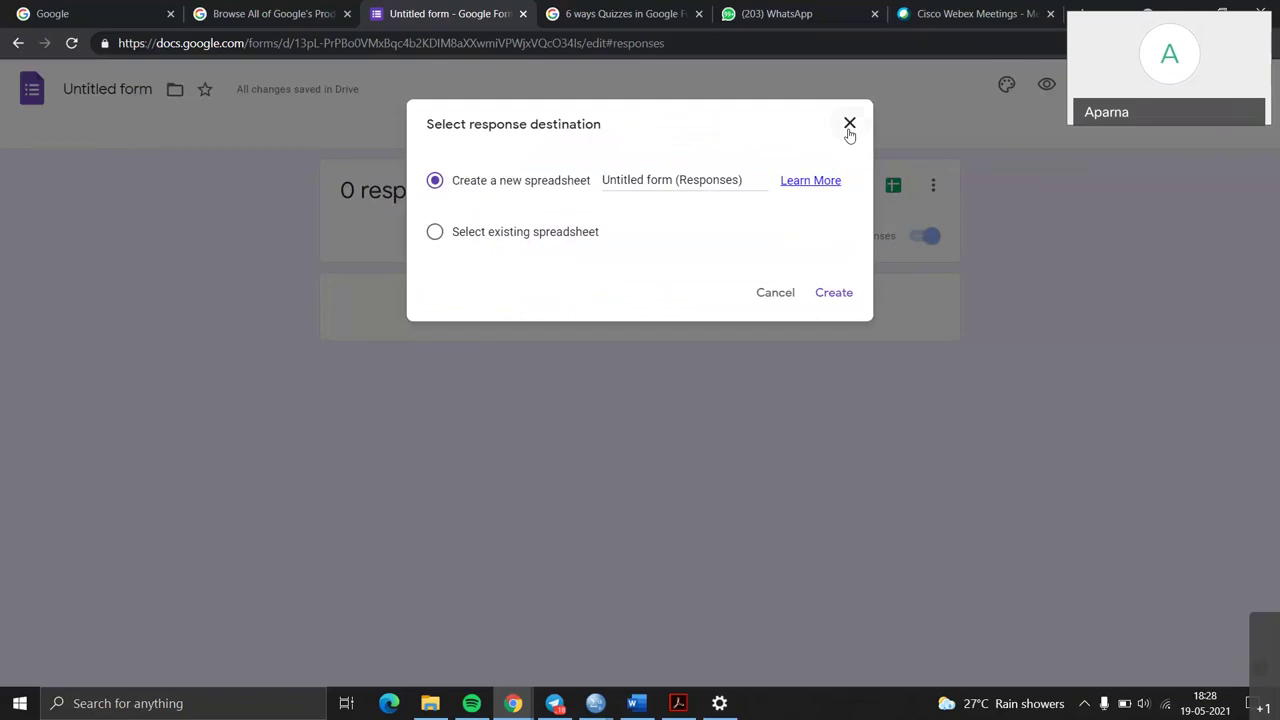
pyautogui.click(849, 124)
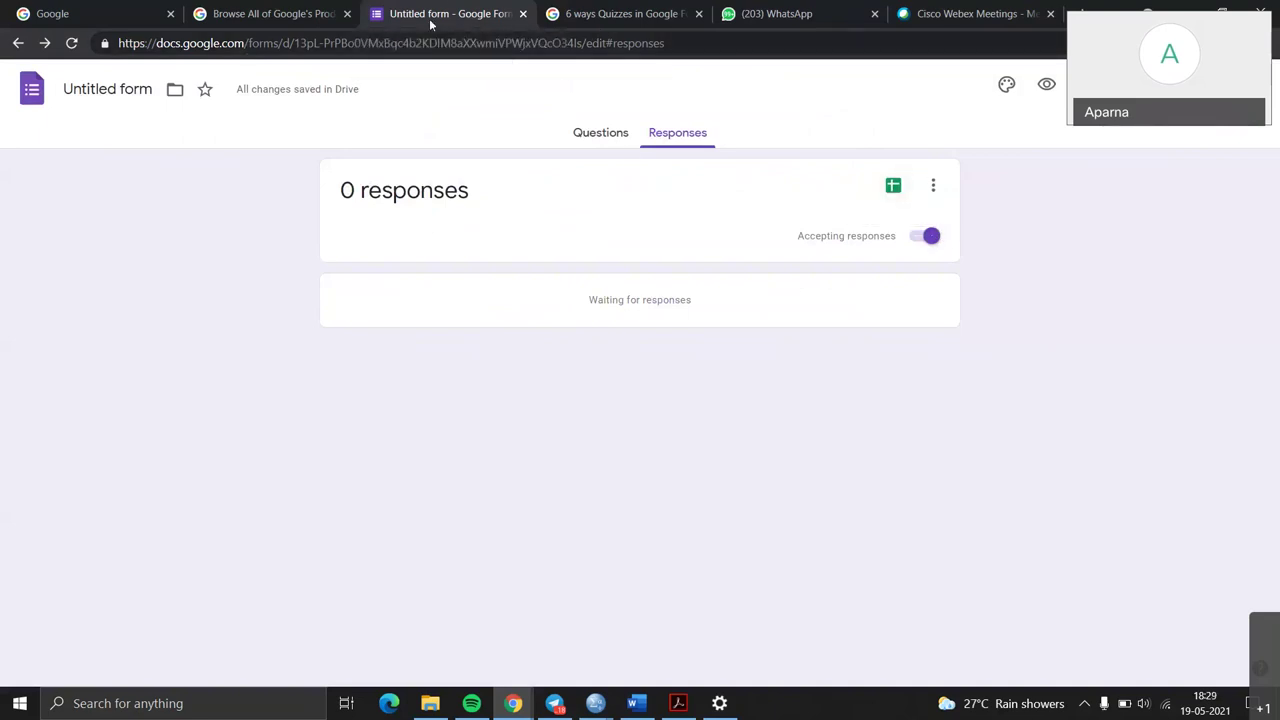
# Step: Go to Google Forms from the Google home page and open the recent form "Just a few seconds..."
pyautogui.click(123, 16)
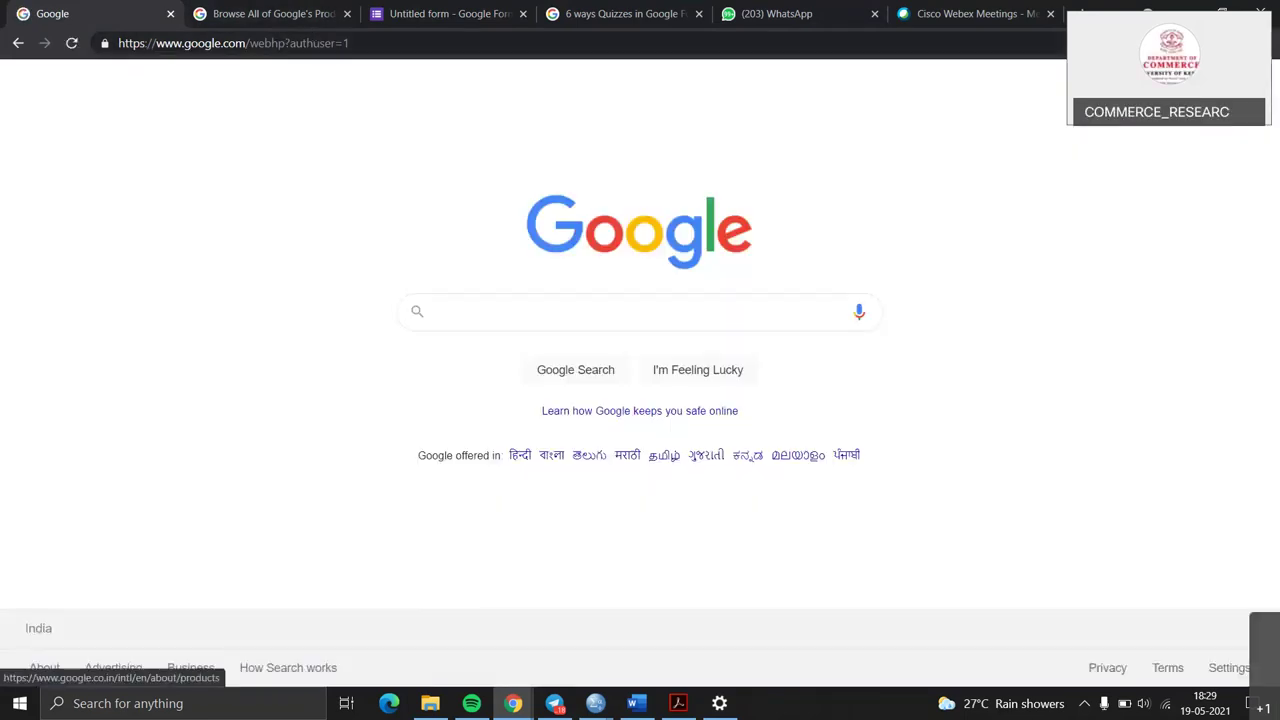
pyautogui.click(1222, 43)
pyautogui.click(1058, 405)
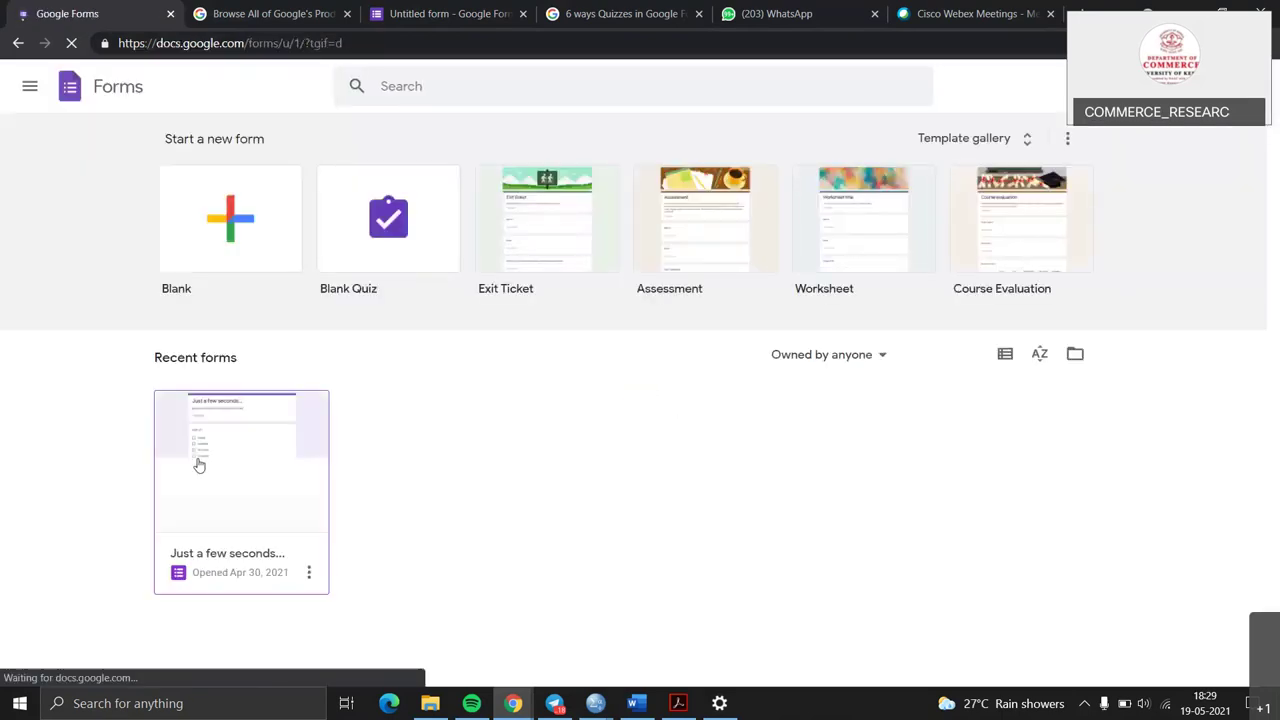
pyautogui.click(199, 465)
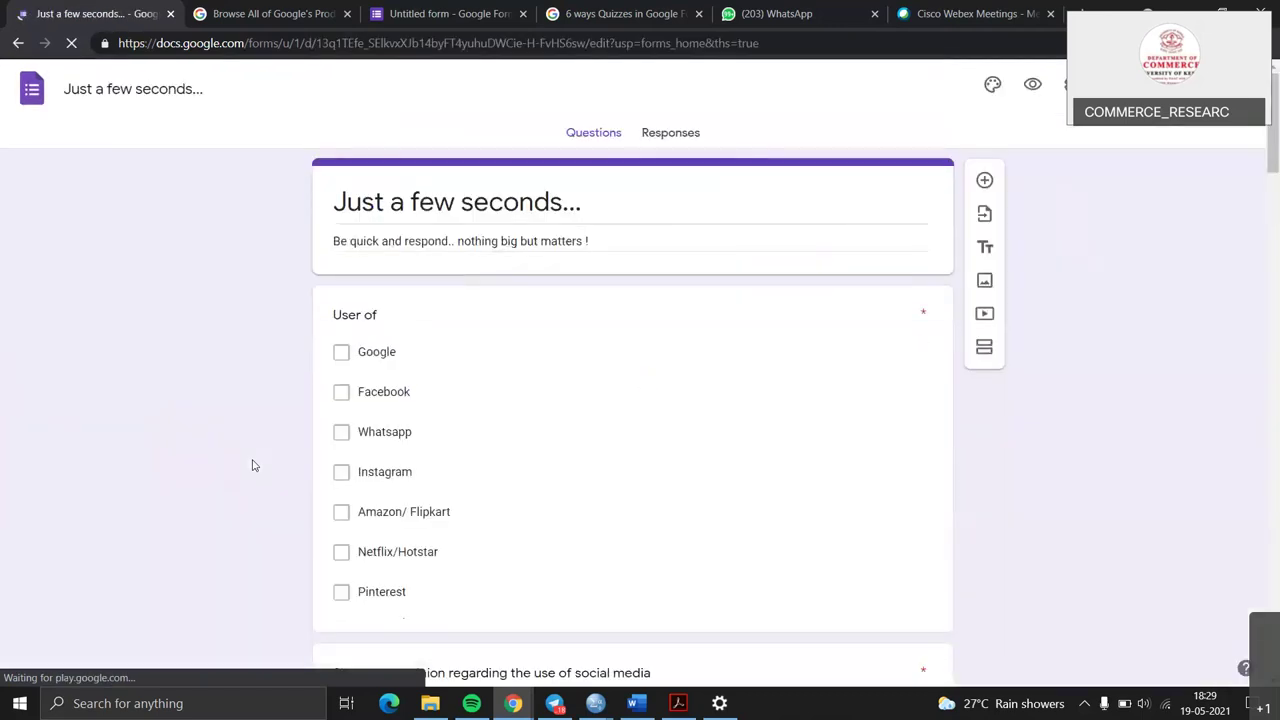
# Step: Examine the questions of the "Just a few seconds..." form from the first item through Occupation
pyautogui.scroll(-1, 521, 342)
pyautogui.scroll(1, 521, 342)
pyautogui.scroll(-3, 521, 342)
pyautogui.scroll(-12, 521, 342)
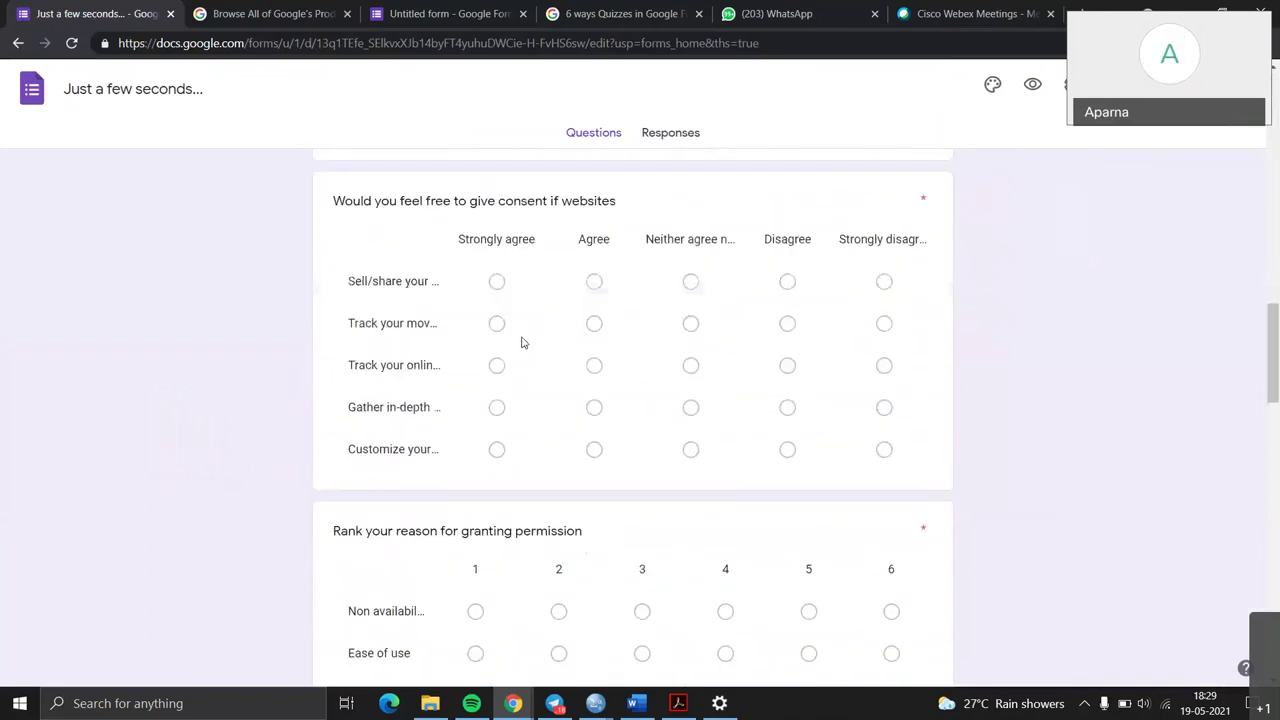
pyautogui.scroll(-20, 521, 342)
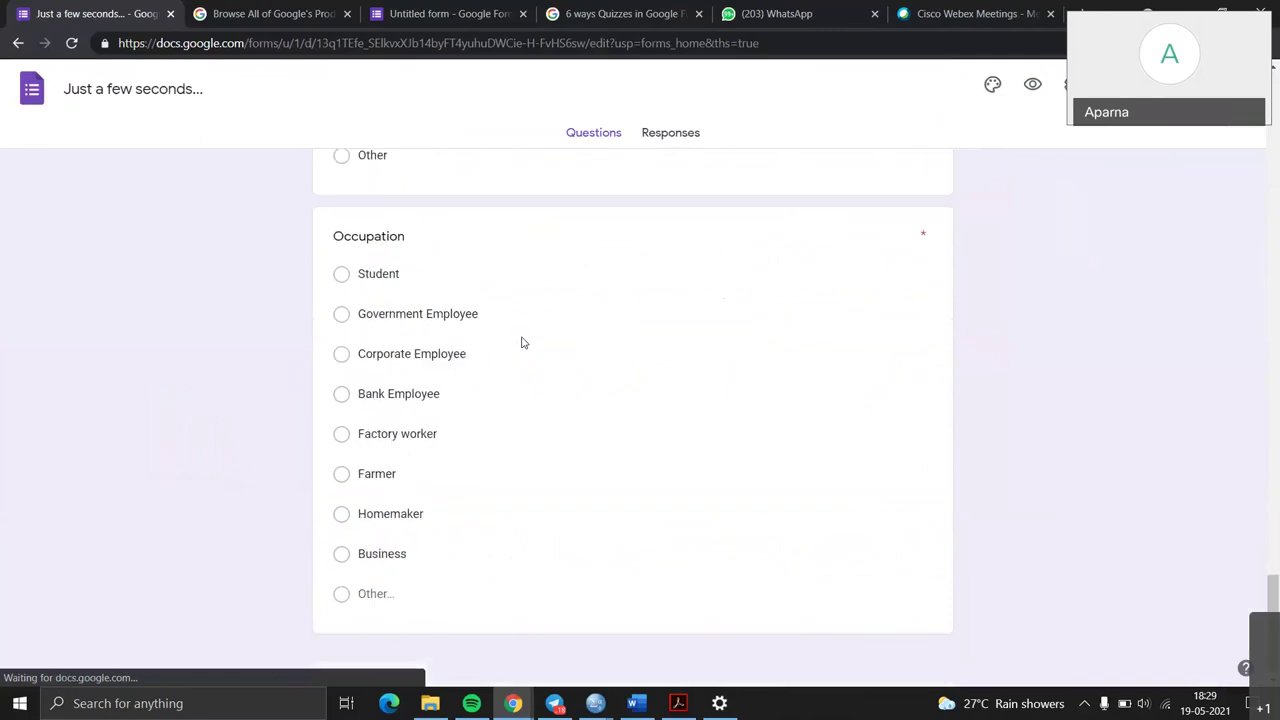
pyautogui.scroll(20, 521, 342)
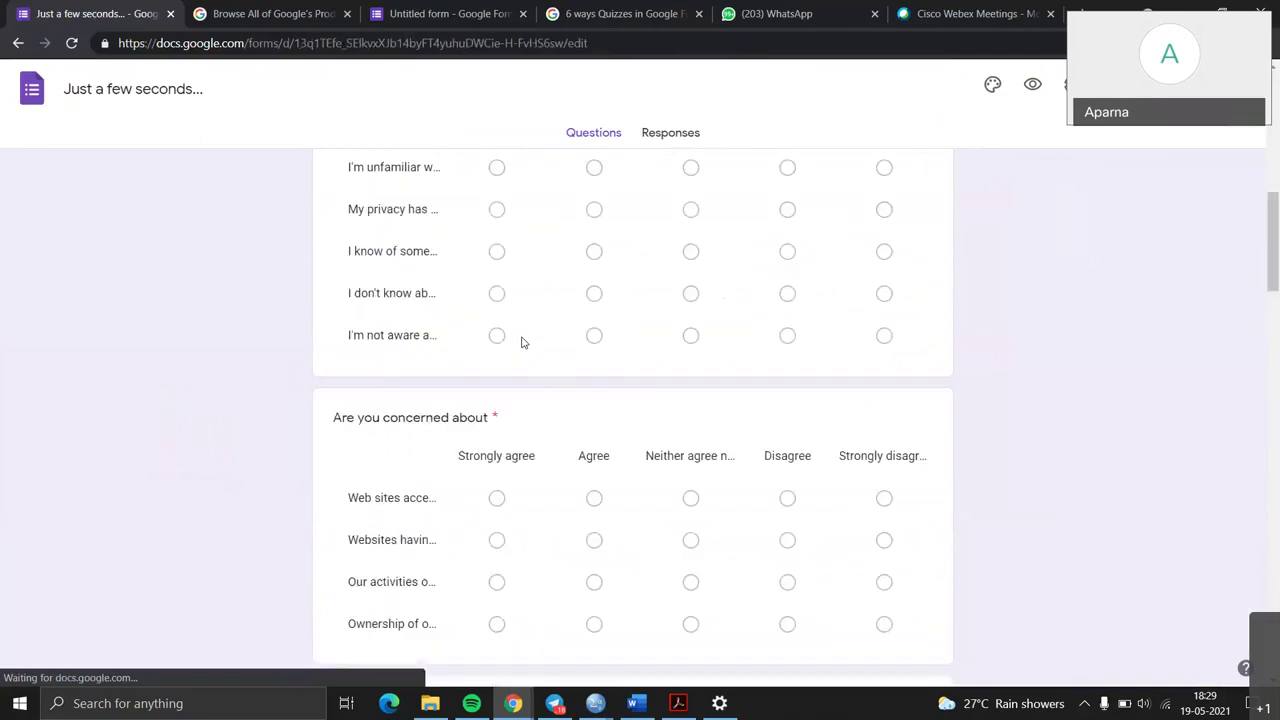
# Step: Open the form's responses and review the summary charts for all questions
pyautogui.click(672, 138)
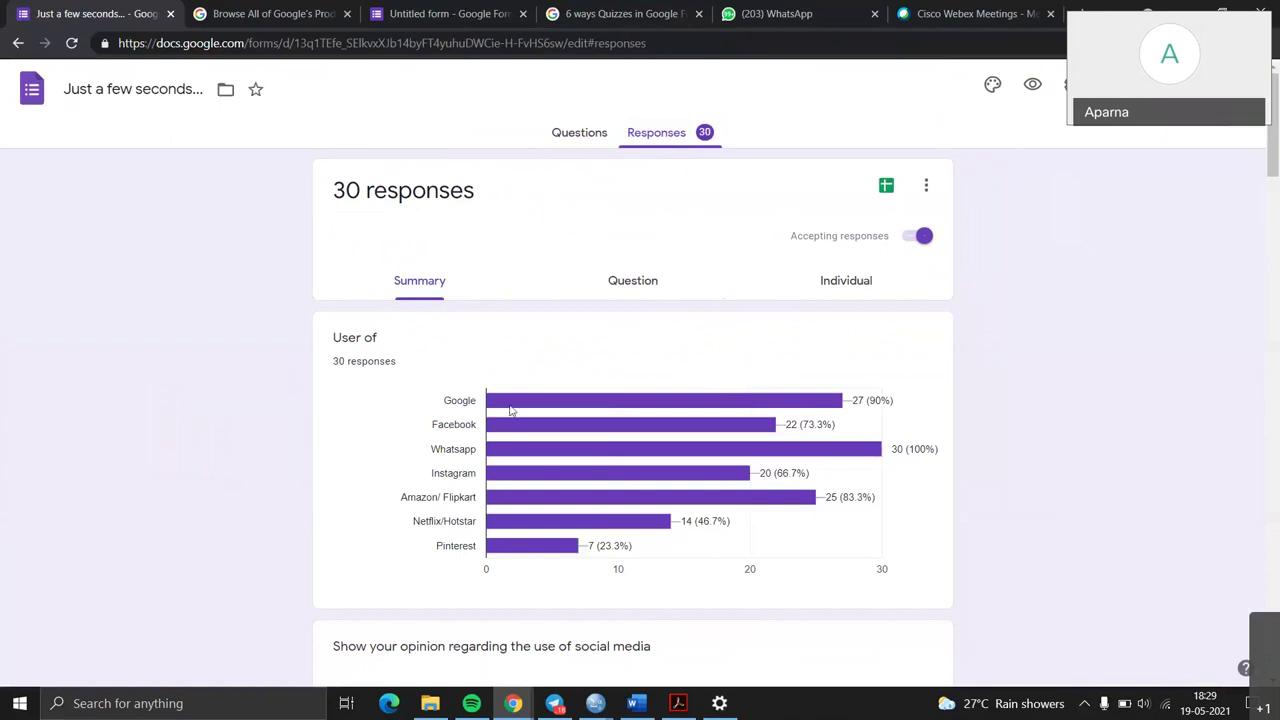
pyautogui.scroll(-12, 549, 466)
pyautogui.scroll(-15, 549, 467)
pyautogui.scroll(10, 549, 467)
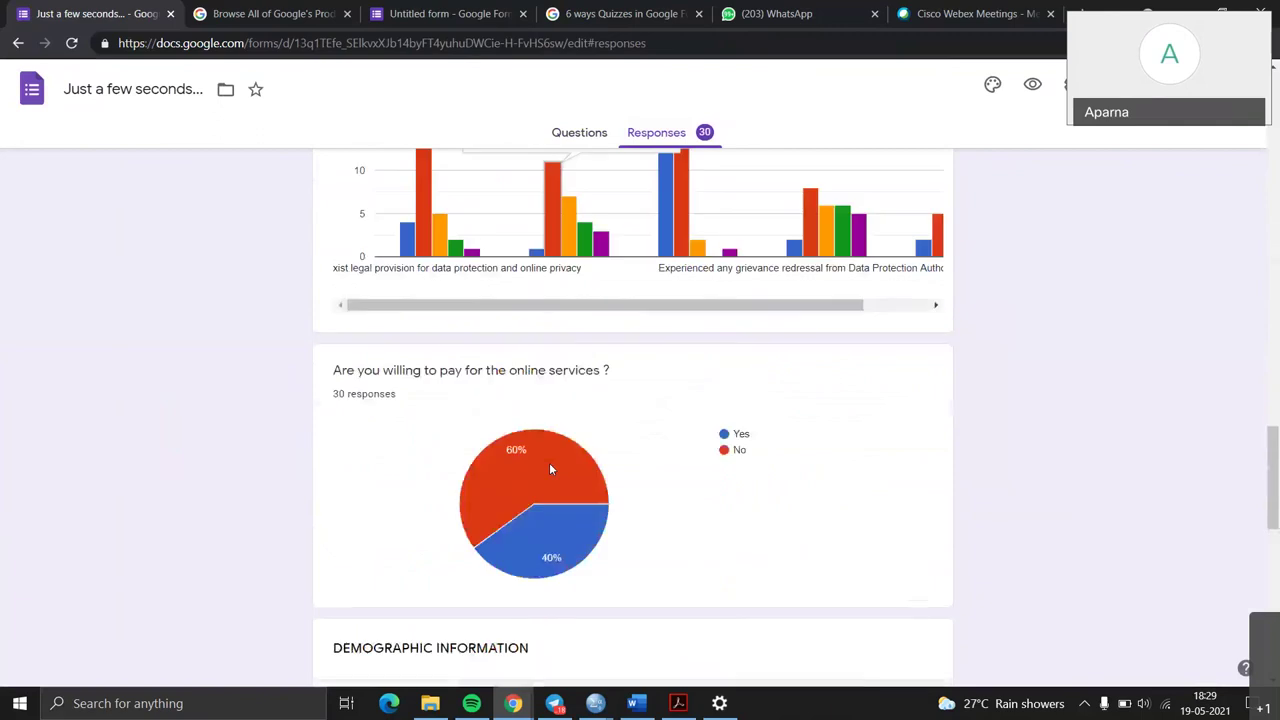
pyautogui.scroll(17, 549, 467)
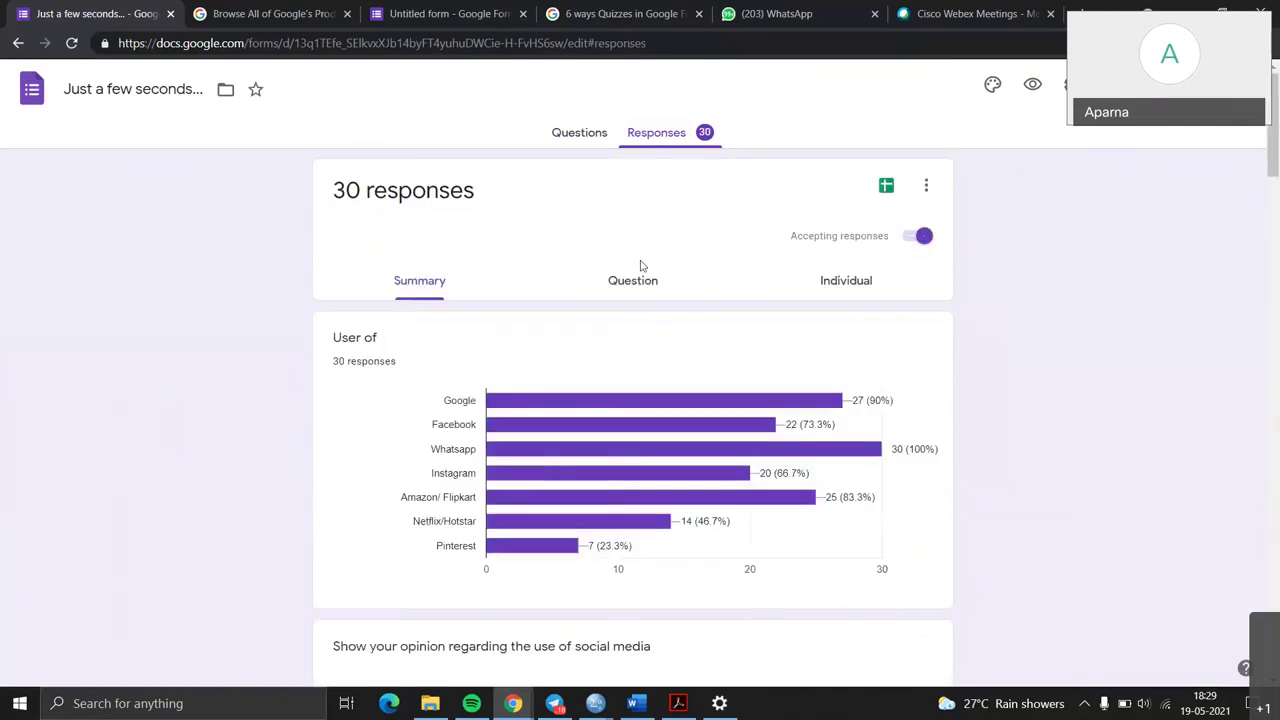
# Step: Show the responses question by question and look through the answers to "User of"
pyautogui.click(634, 281)
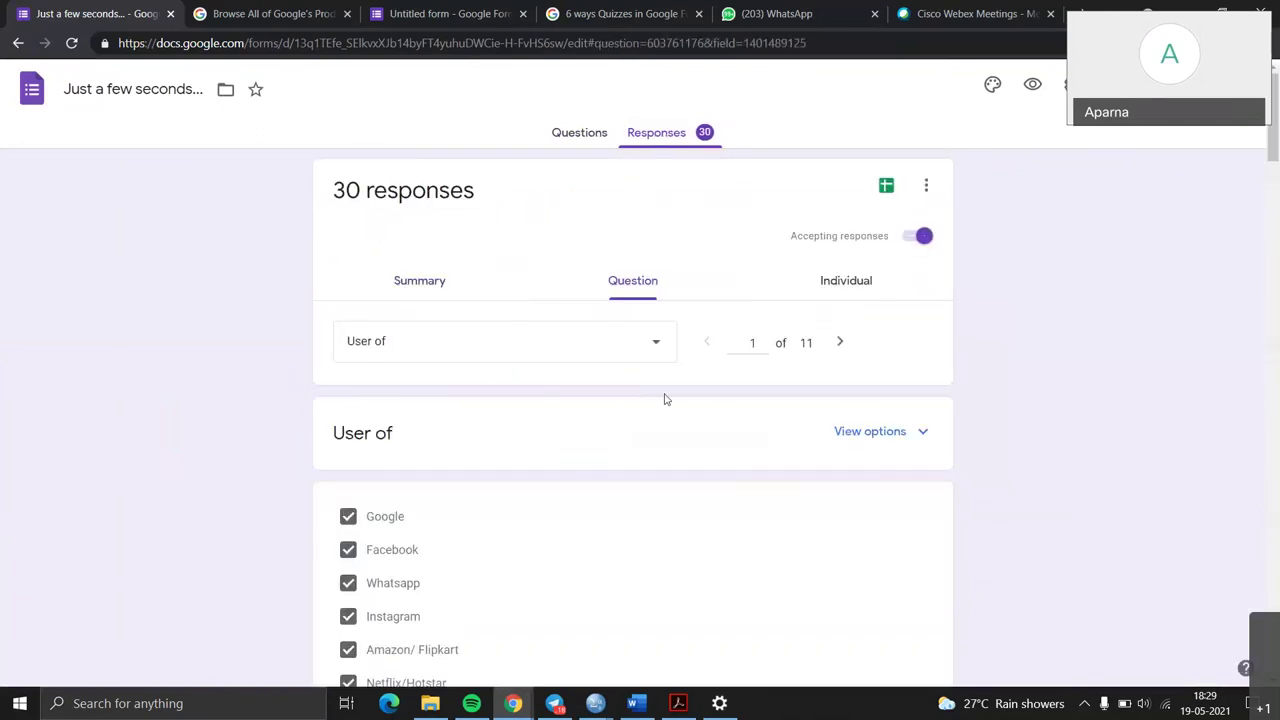
pyautogui.scroll(-3, 638, 437)
pyautogui.scroll(3, 641, 440)
pyautogui.scroll(-9, 641, 440)
pyautogui.scroll(-10, 641, 440)
pyautogui.scroll(-10, 641, 440)
pyautogui.scroll(15, 641, 440)
# Step: Show the individual responses and read the first respondent's answers through to Occupation
pyautogui.click(865, 296)
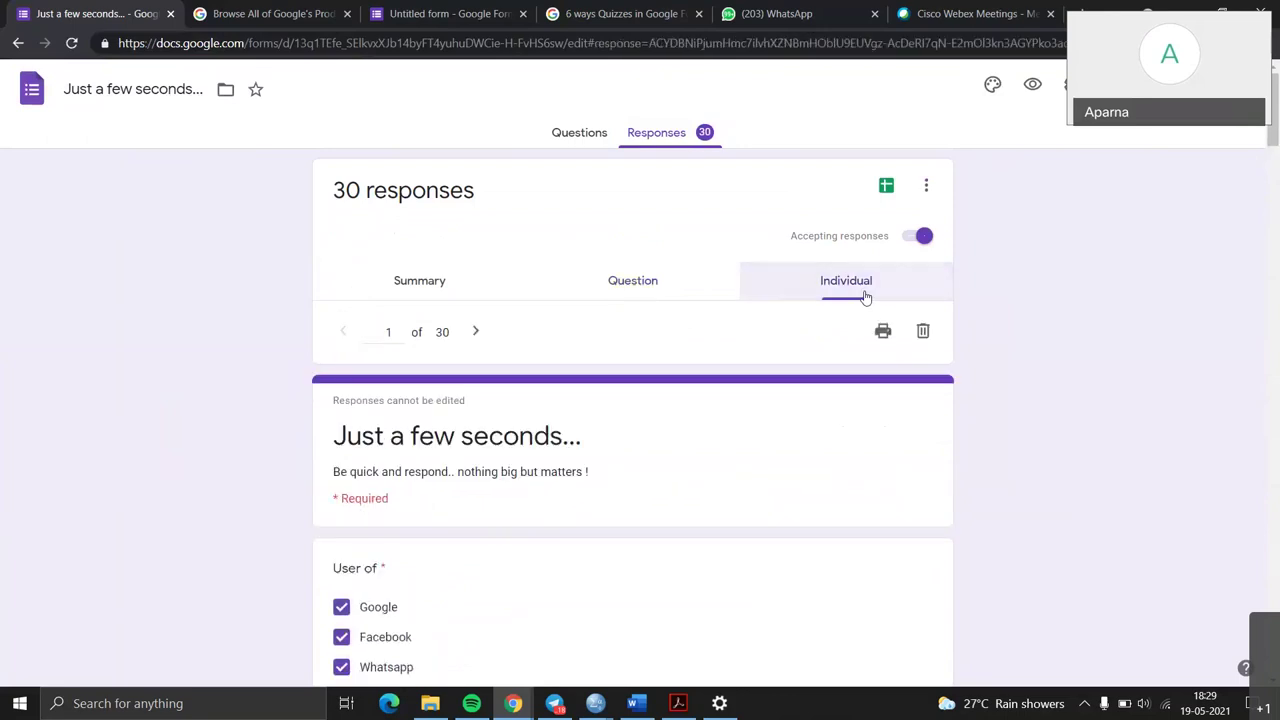
pyautogui.scroll(-15, 543, 565)
pyautogui.scroll(-5, 540, 569)
pyautogui.scroll(20, 540, 569)
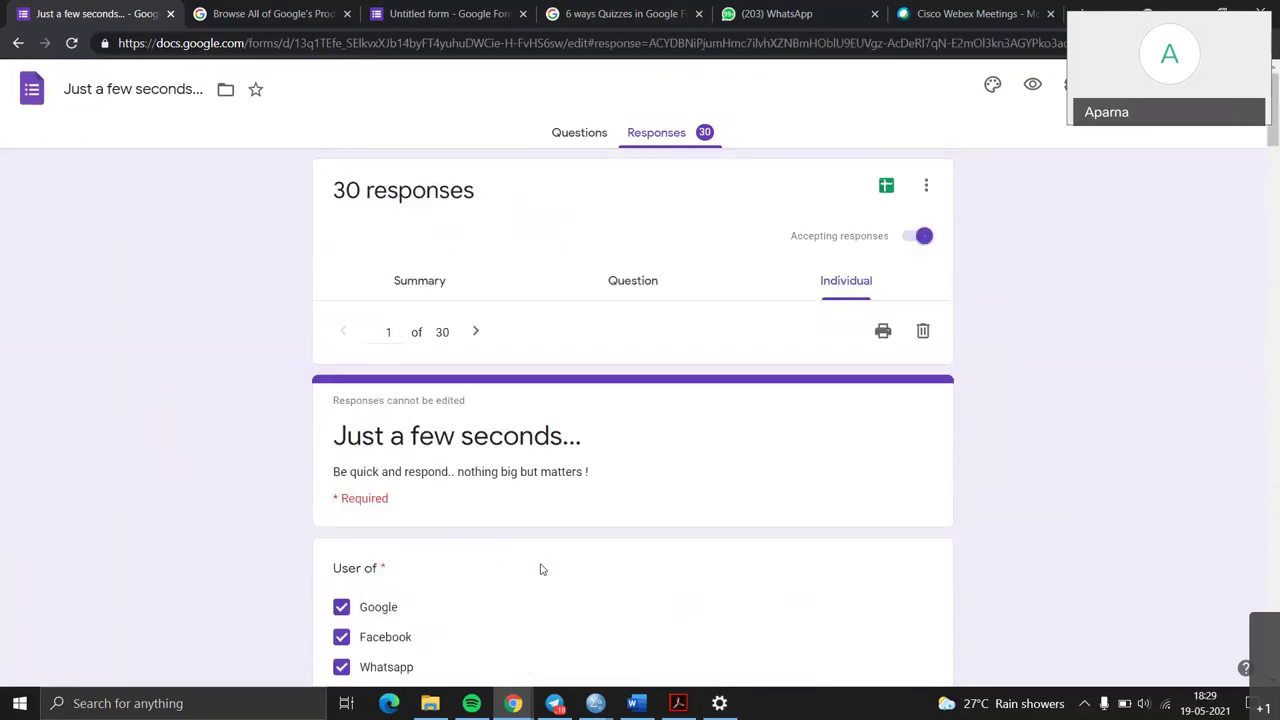
pyautogui.scroll(-20, 508, 600)
pyautogui.scroll(-20, 508, 600)
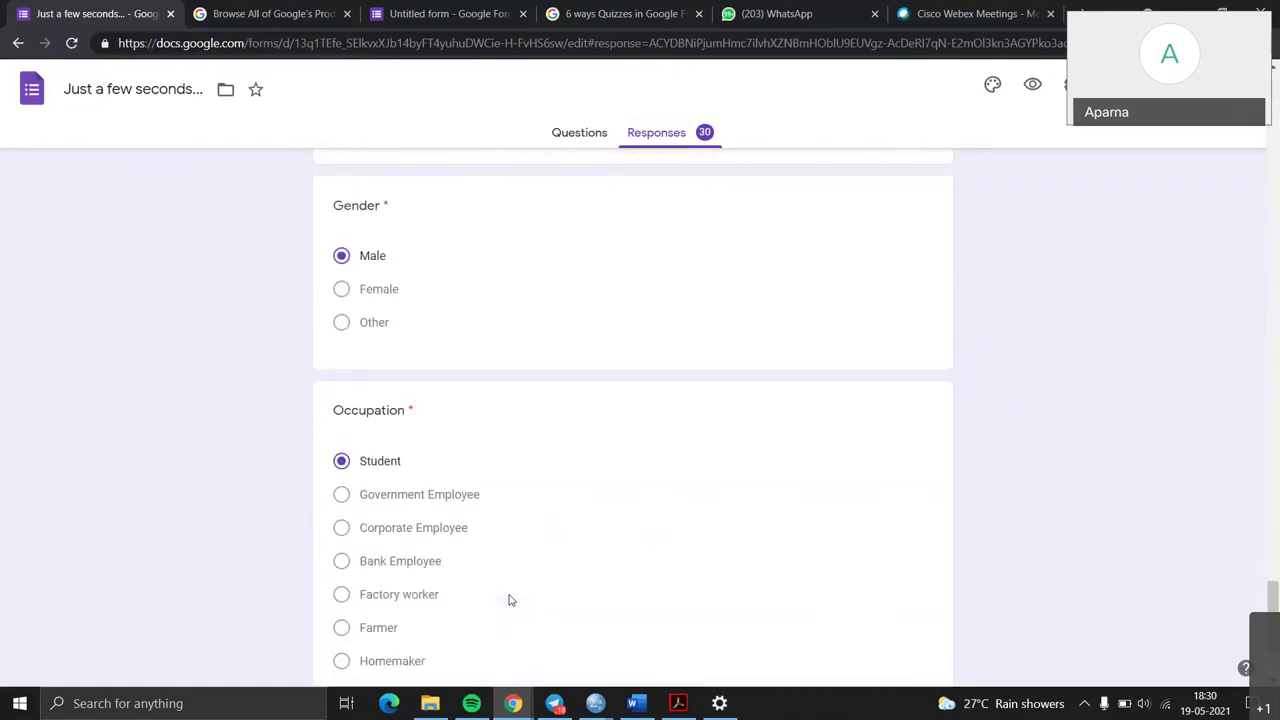
pyautogui.scroll(-2, 508, 600)
pyautogui.scroll(10, 508, 600)
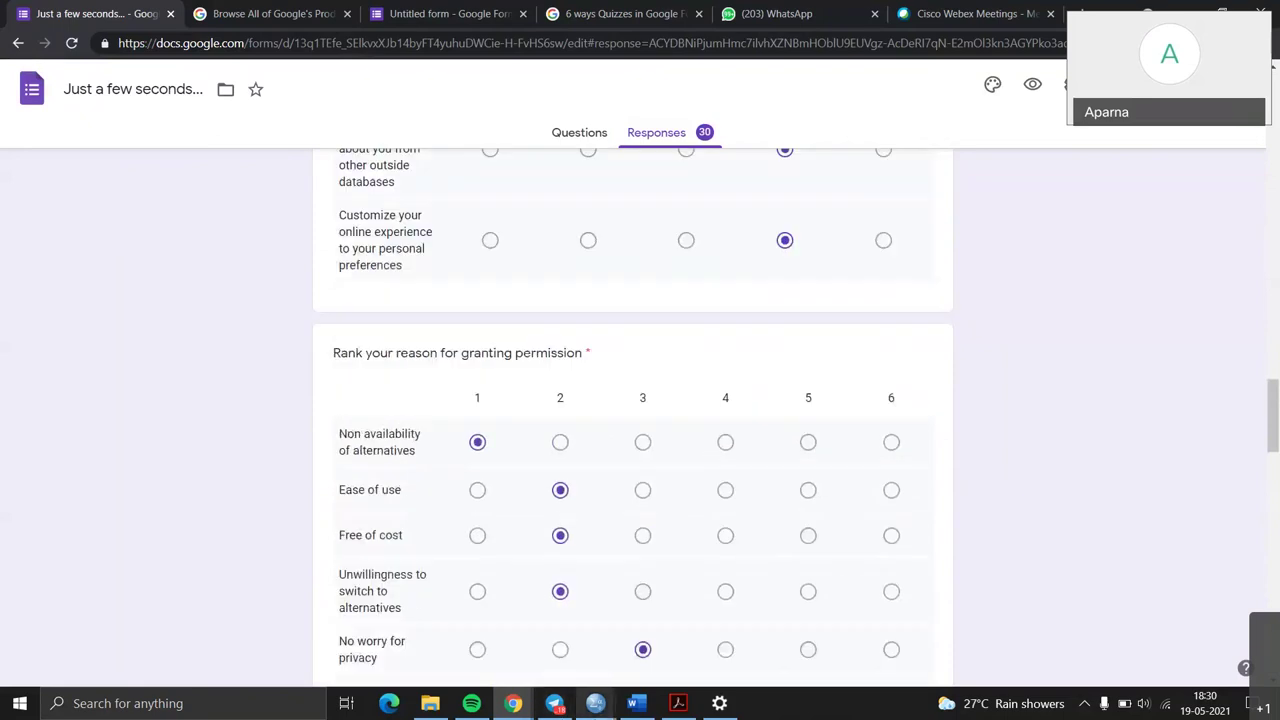
pyautogui.scroll(8, 692, 333)
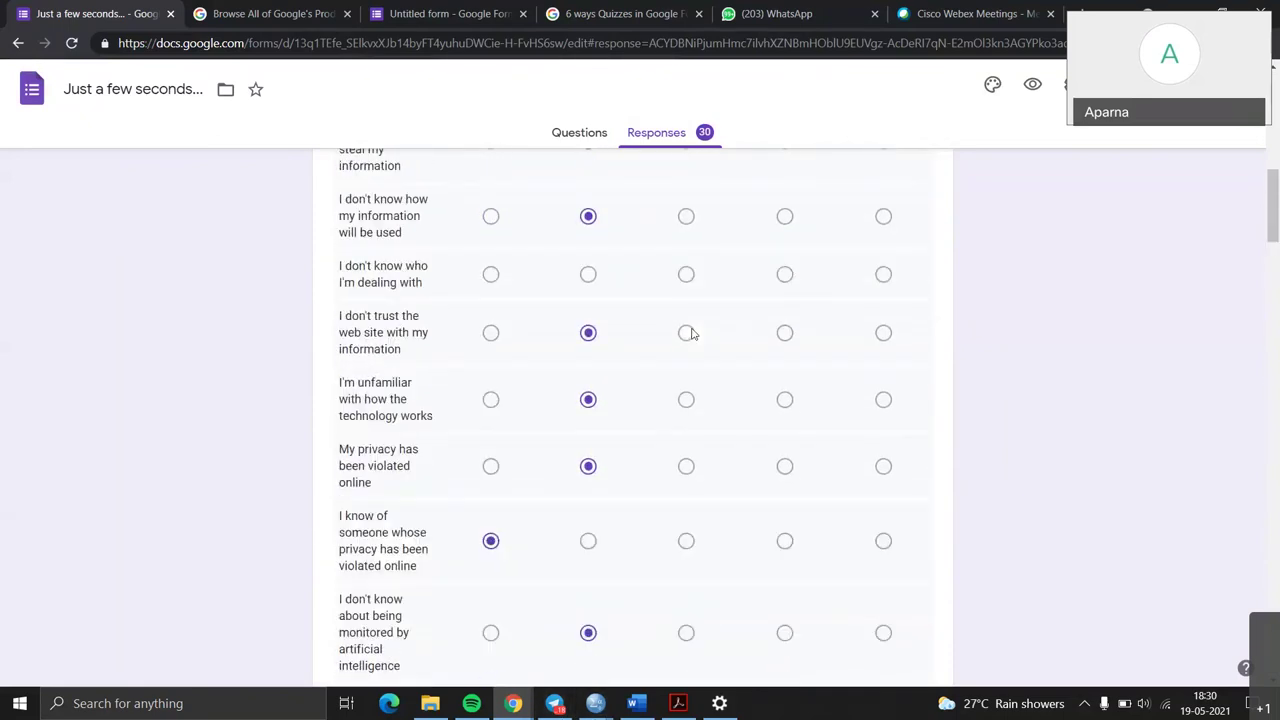
pyautogui.scroll(5, 600, 330)
# Step: Advance to the second individual response, look over its answers and move on to the third
pyautogui.click(474, 335)
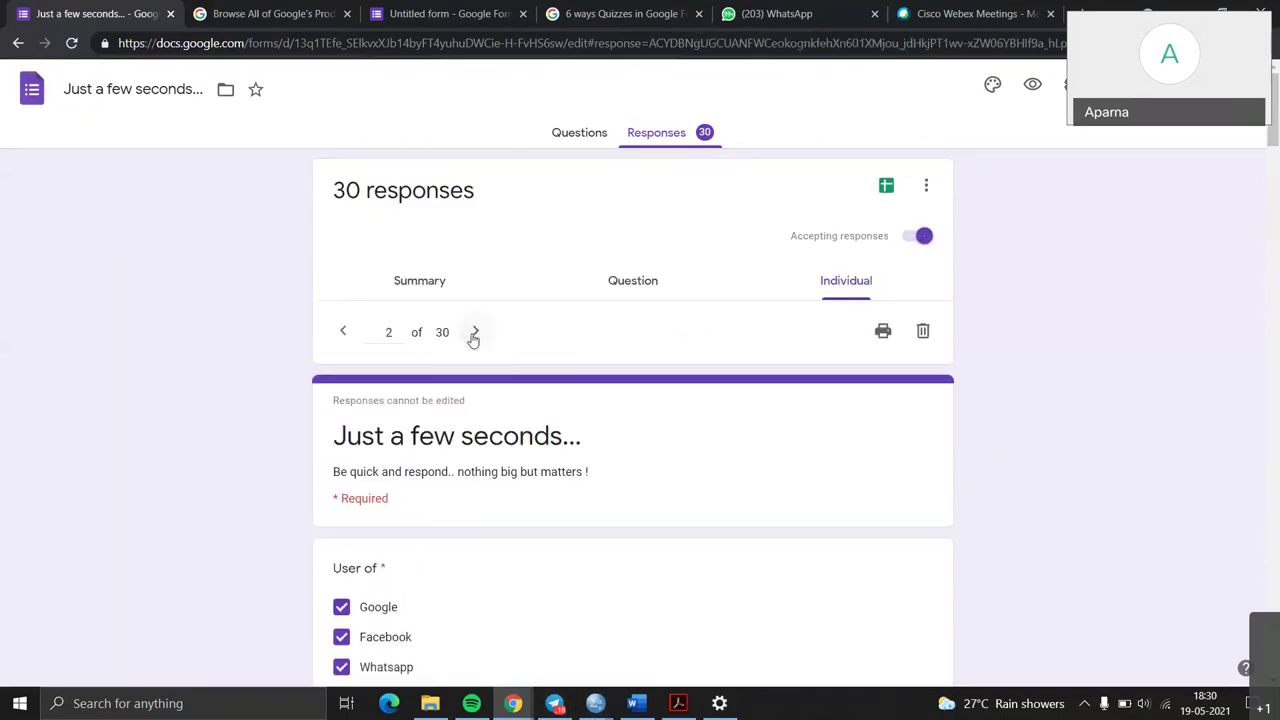
pyautogui.scroll(-10, 509, 534)
pyautogui.scroll(5, 507, 536)
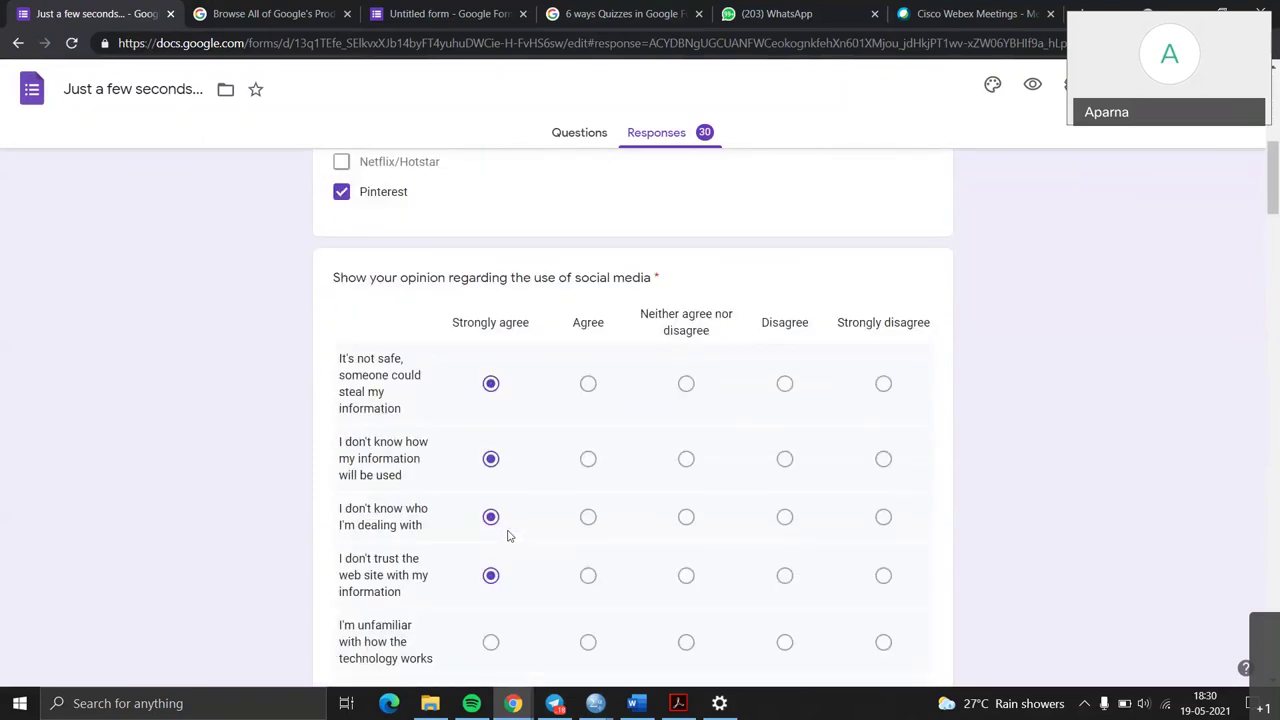
pyautogui.scroll(6, 507, 536)
pyautogui.click(476, 336)
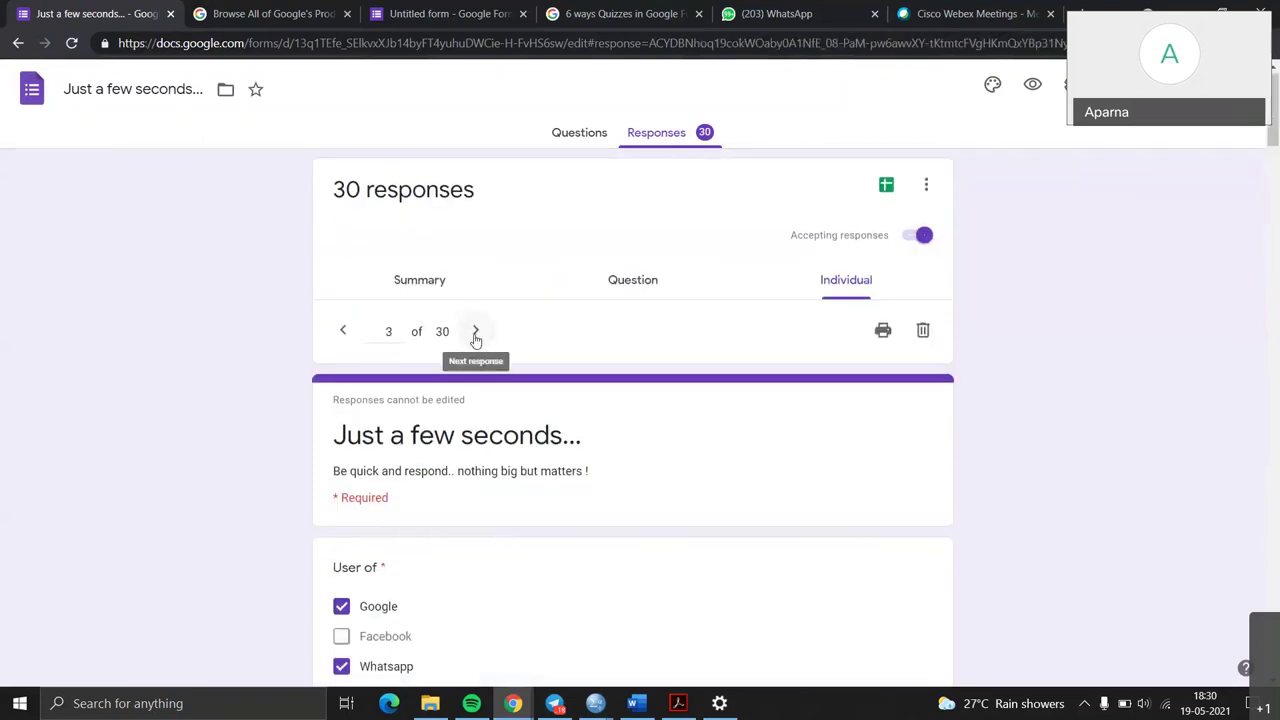
# Step: Return to the response summary, stop the form from accepting responses and turn acceptance back on
pyautogui.click(653, 284)
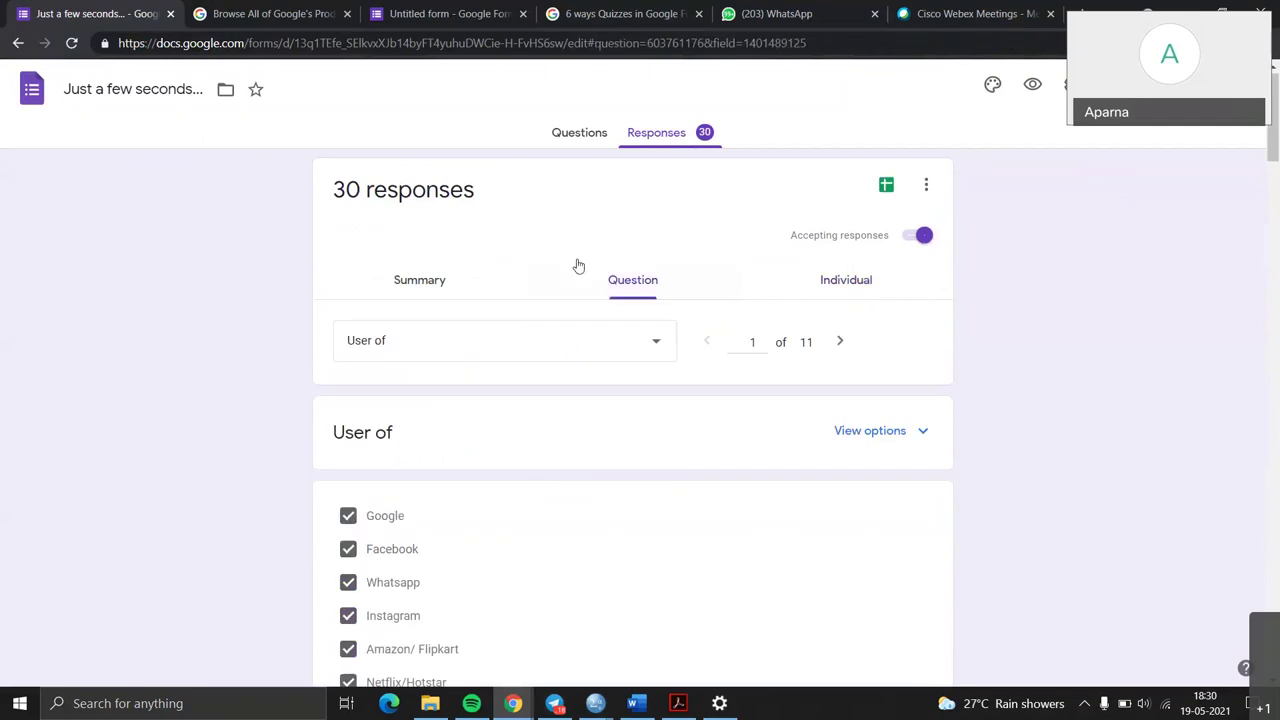
pyautogui.click(444, 288)
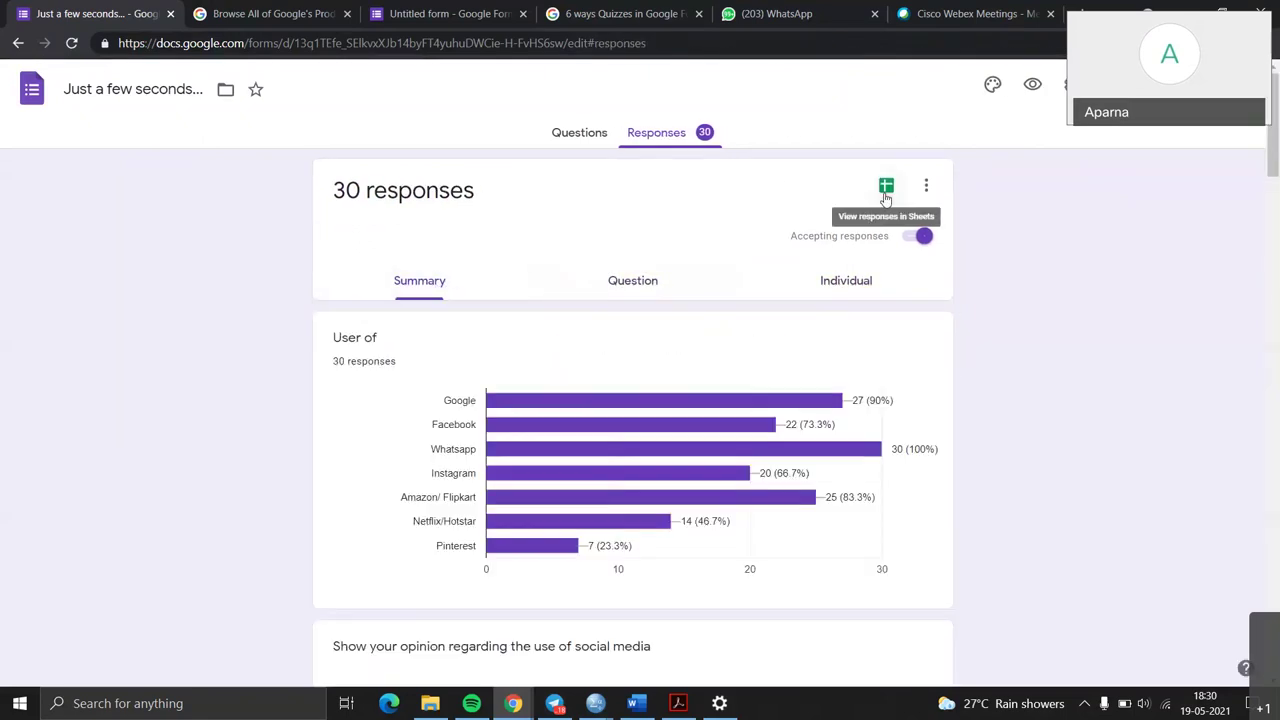
pyautogui.click(918, 237)
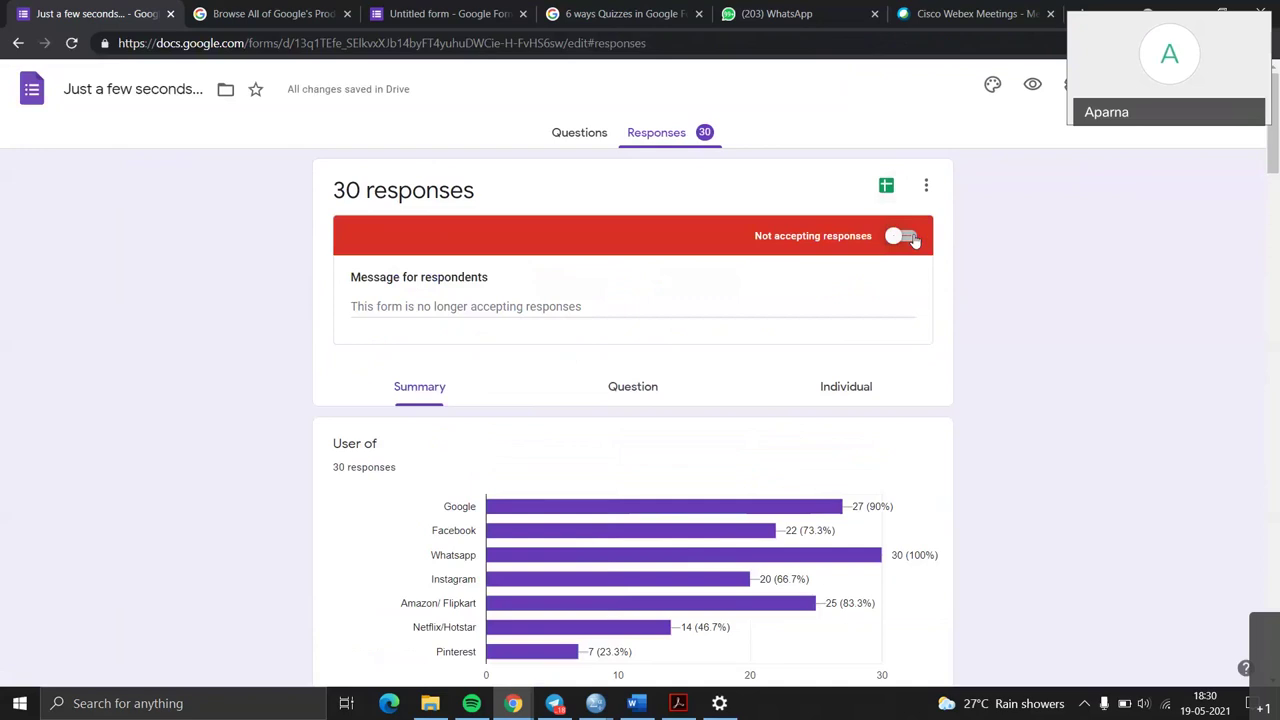
pyautogui.click(914, 238)
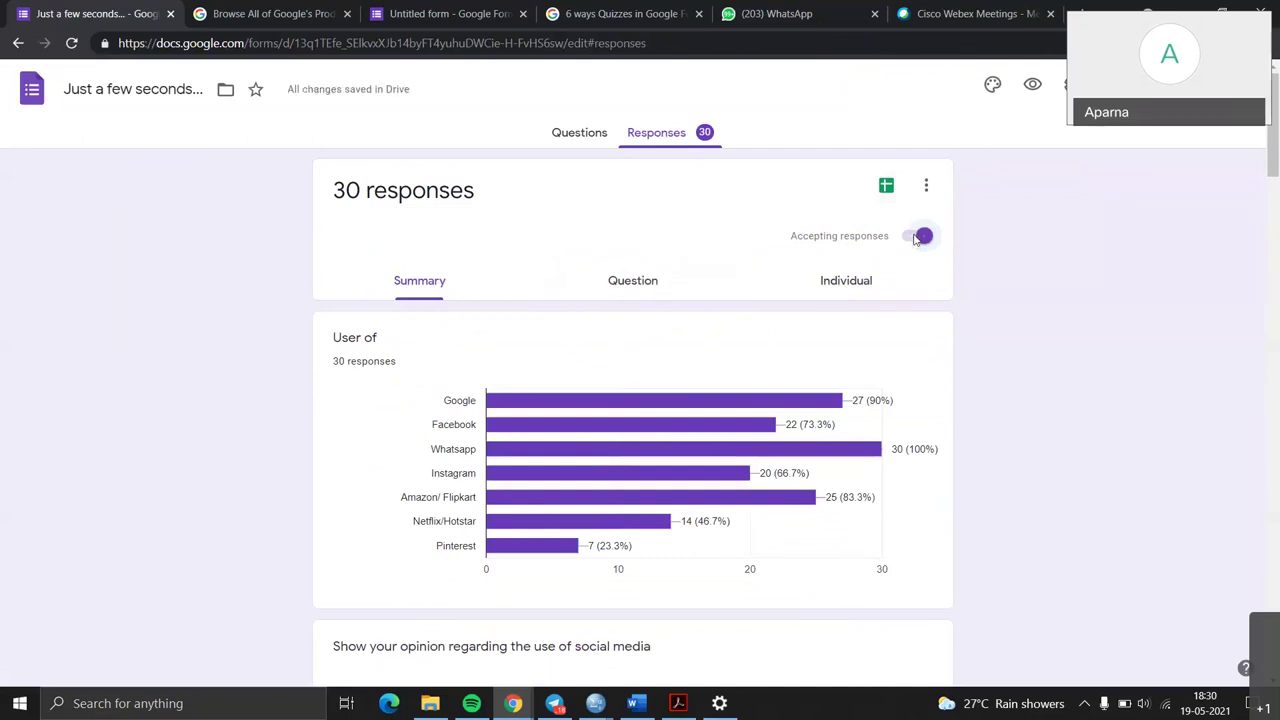
# Step: Open the form's responses in Google Sheets, keeping only one tab of the response spreadsheet
pyautogui.click(886, 189)
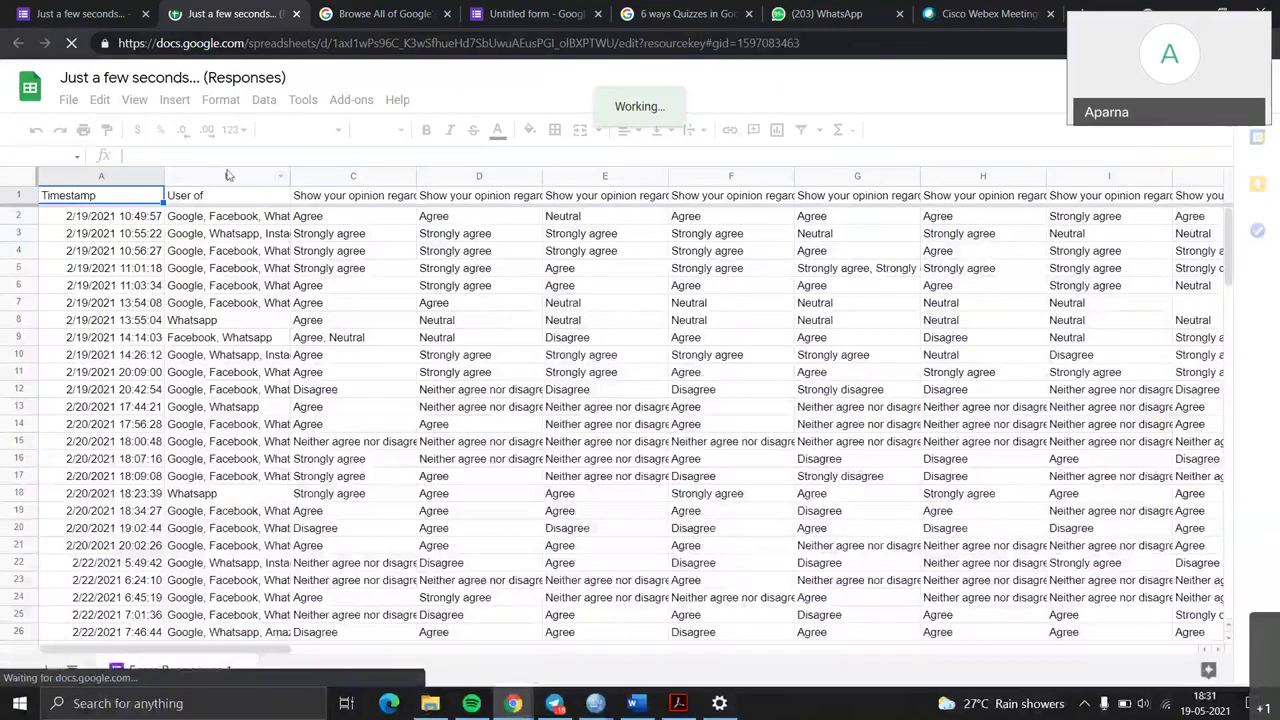
pyautogui.click(85, 14)
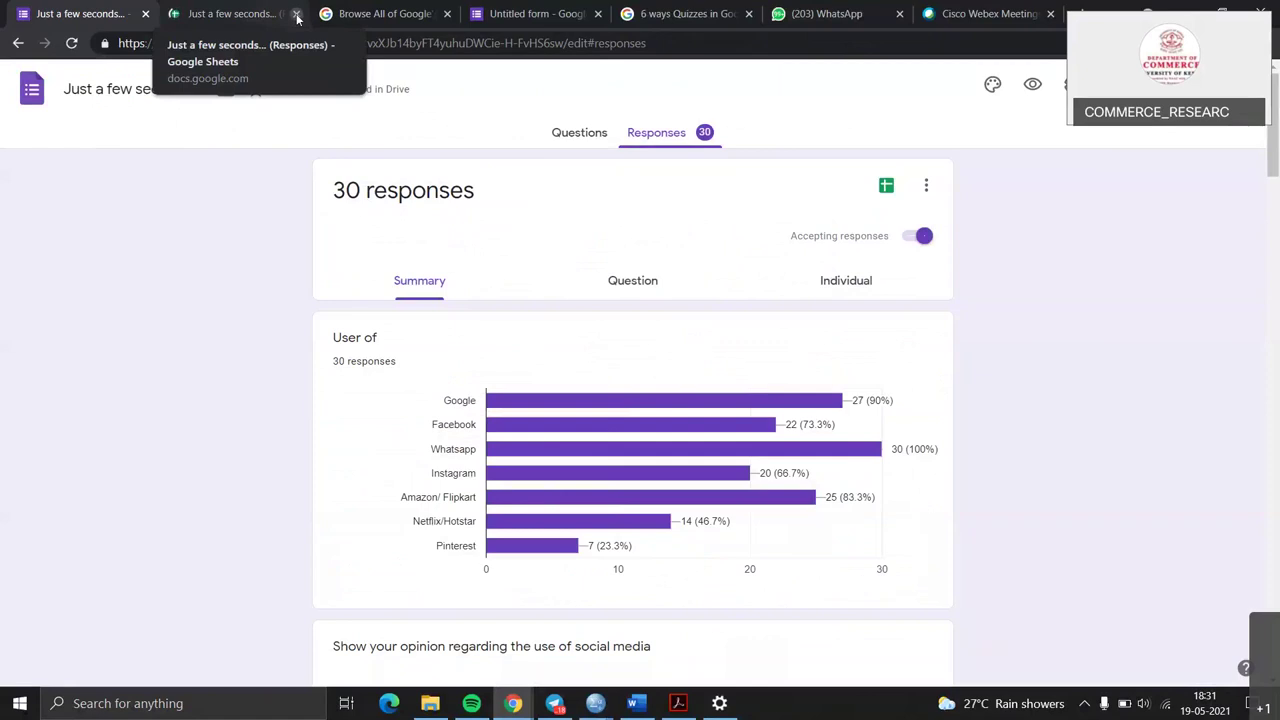
pyautogui.click(886, 187)
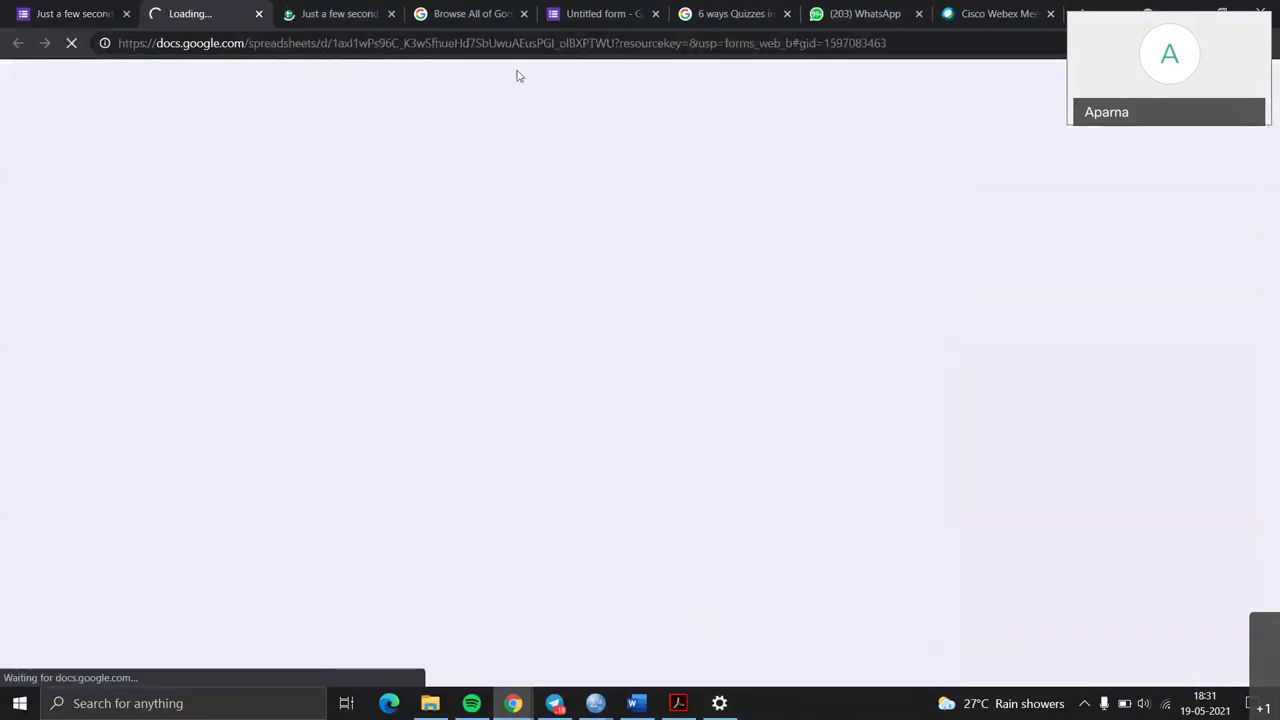
pyautogui.click(390, 14)
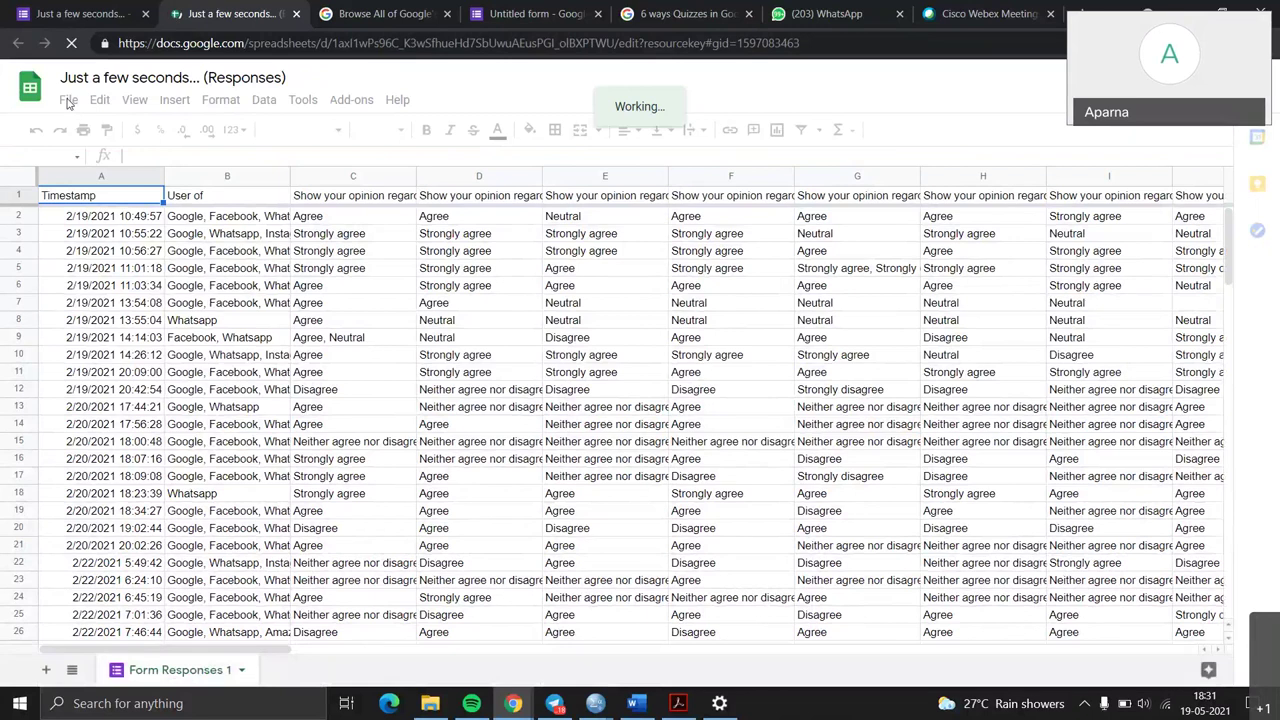
# Step: Download the response spreadsheet as Microsoft Excel (.xlsx), view the file in Excel and switch back to Google Sheets
pyautogui.click(68, 102)
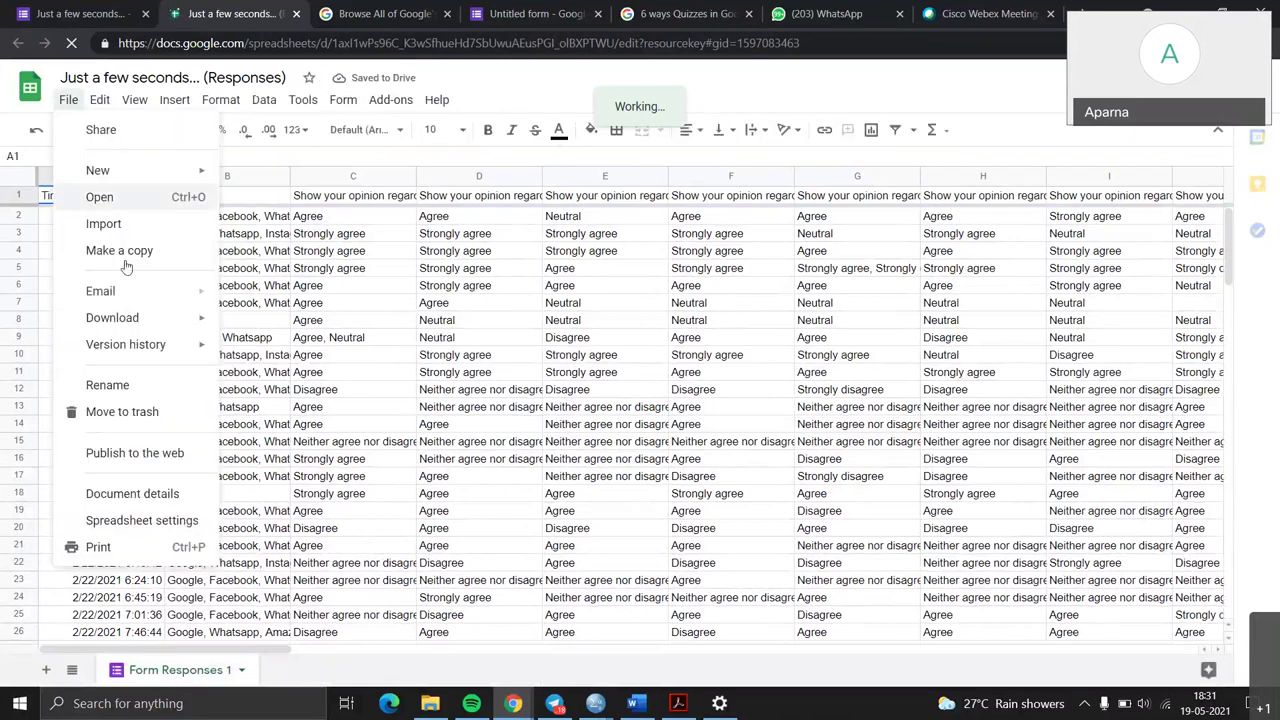
pyautogui.moveTo(205, 320)
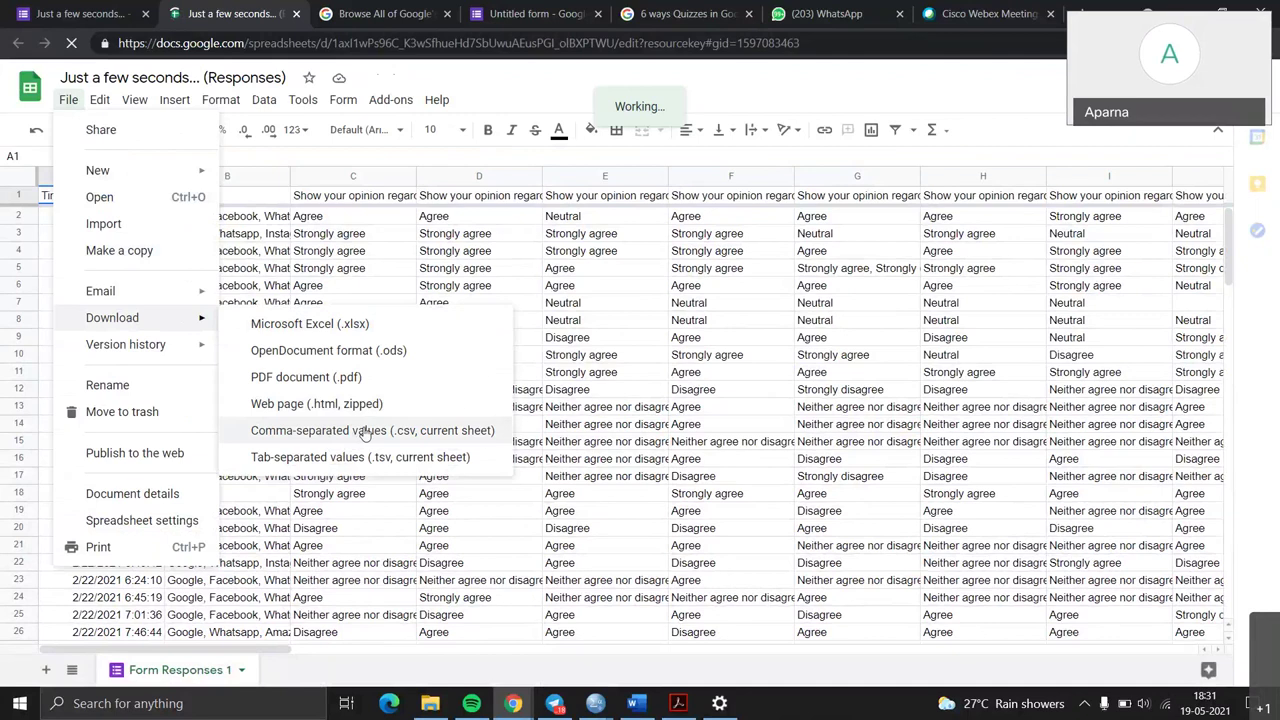
pyautogui.click(357, 340)
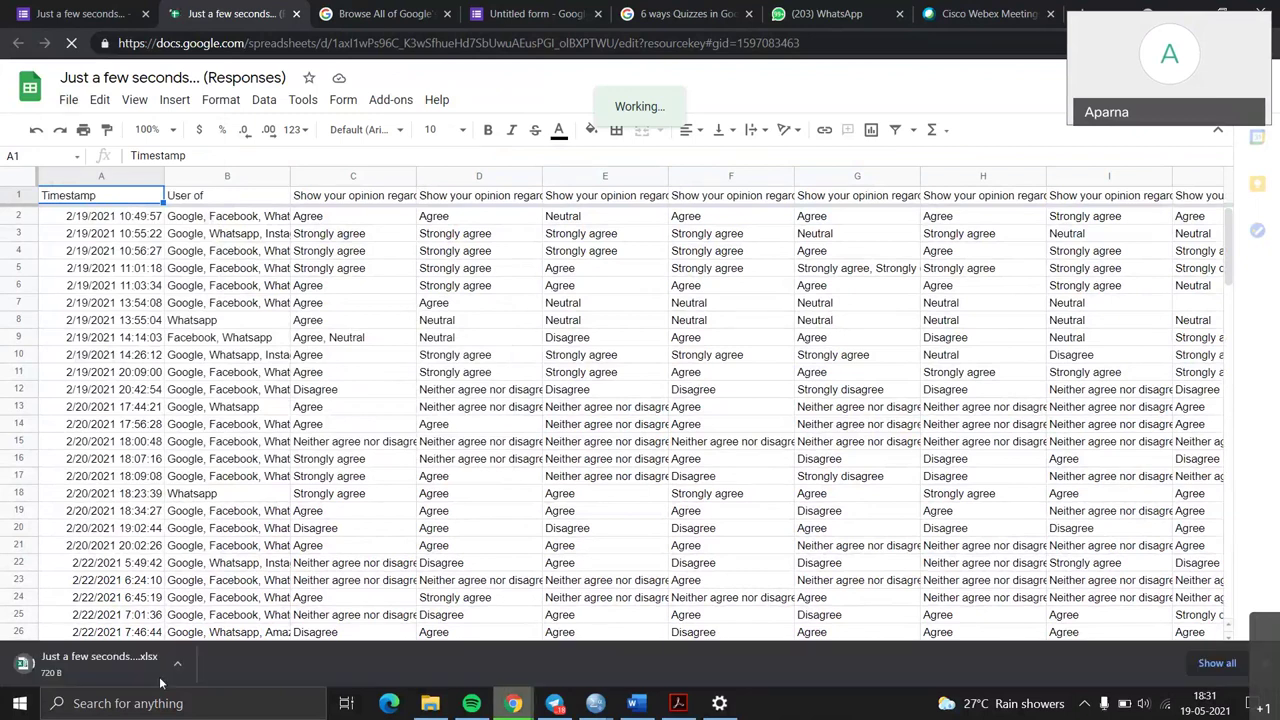
pyautogui.click(109, 680)
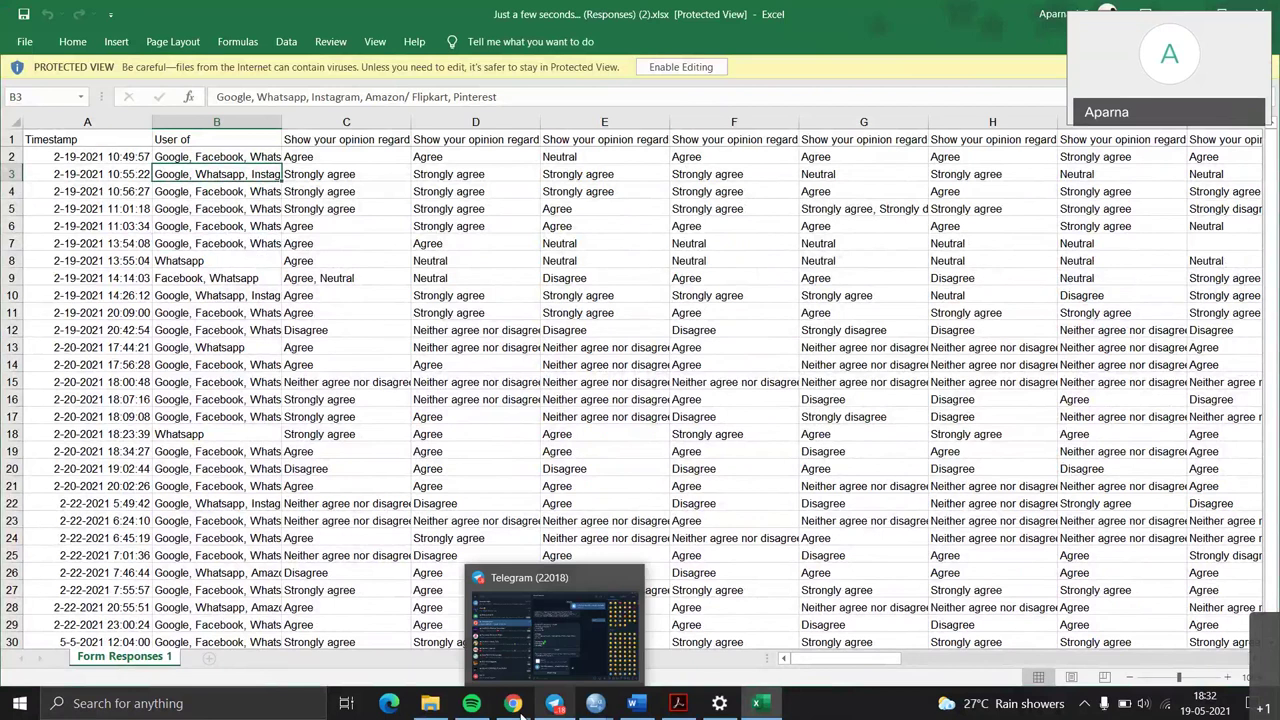
pyautogui.moveTo(515, 706)
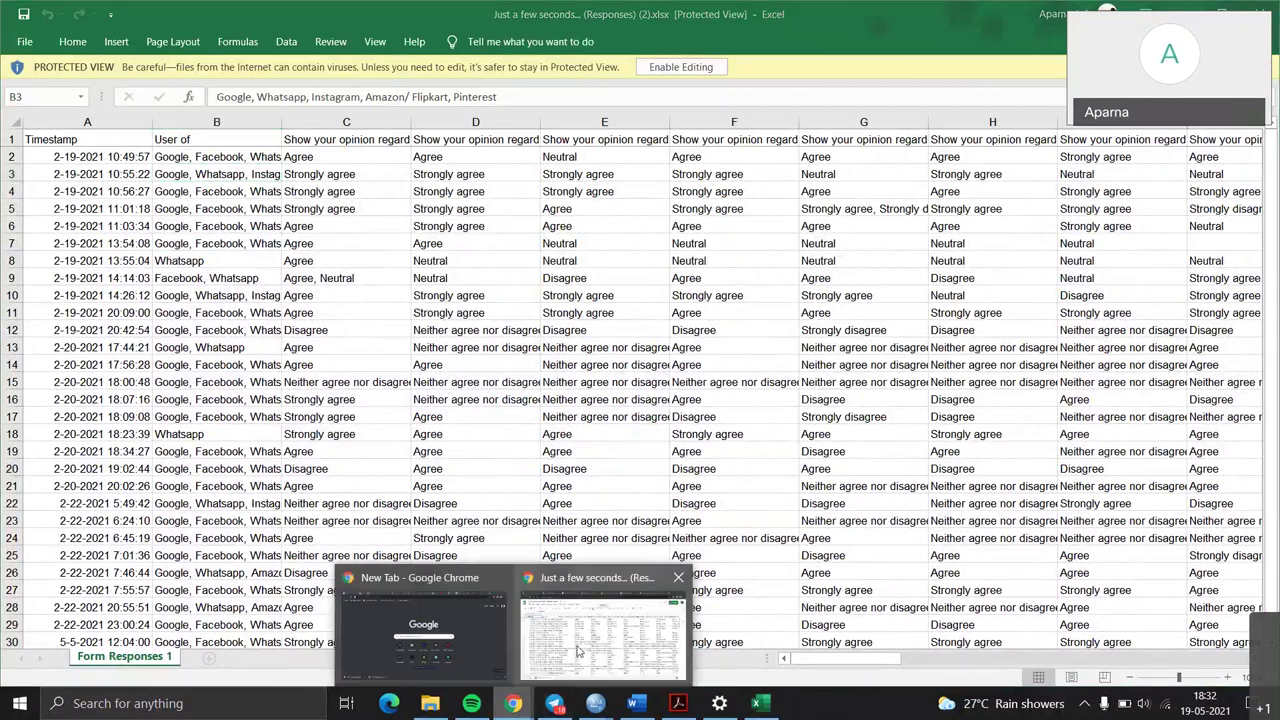
pyautogui.click(577, 651)
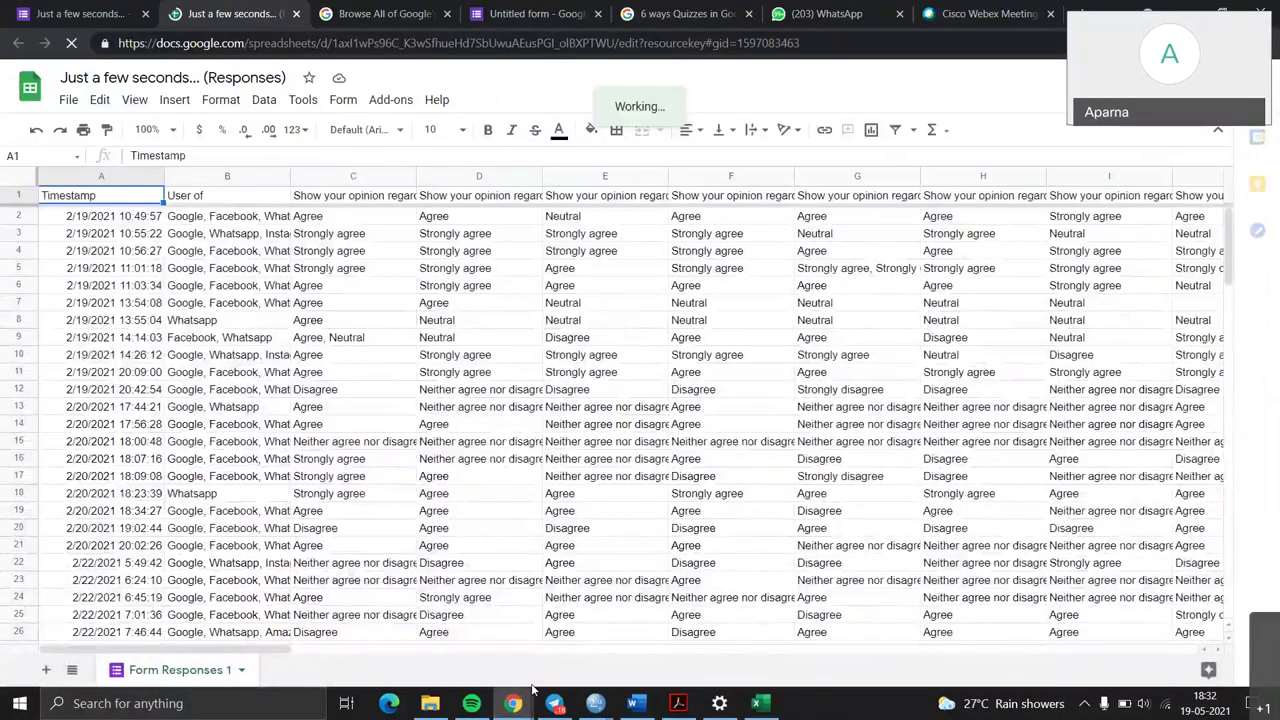